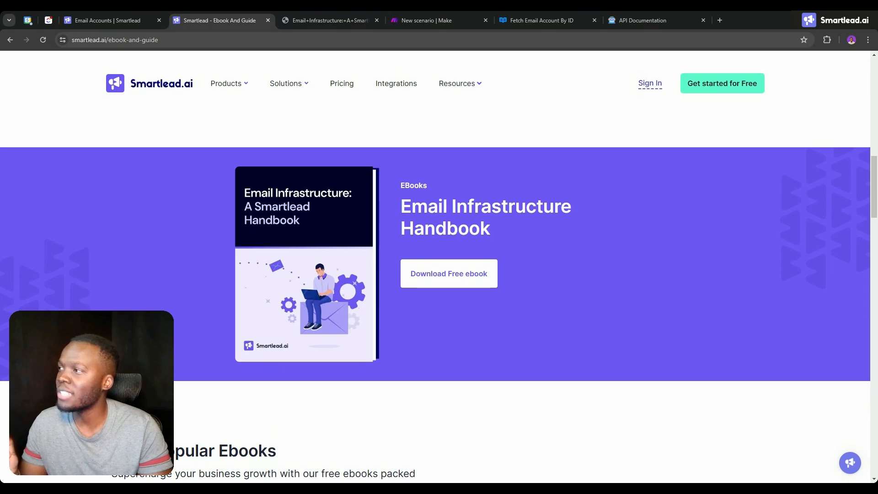
# - Browse Smartlead's e-books and guides page and open the free Email Infrastructure Handbook
pyautogui.scroll(10, 287, 264)
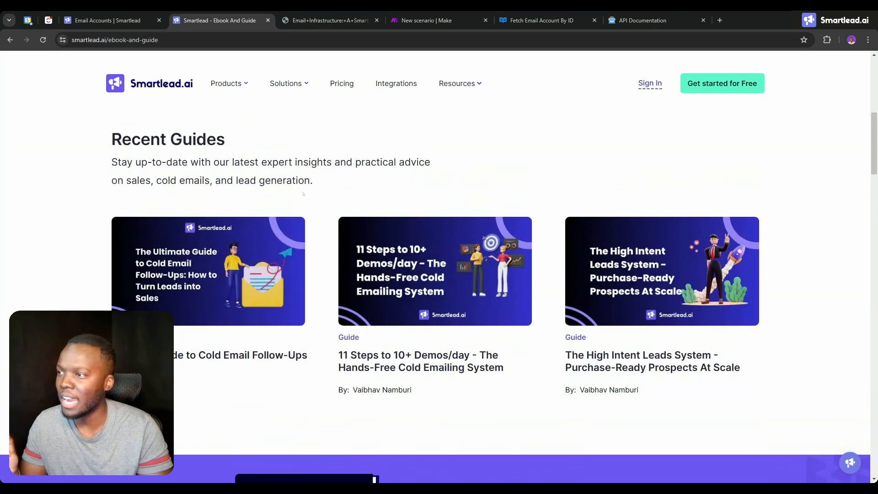
pyautogui.scroll(3, 327, 269)
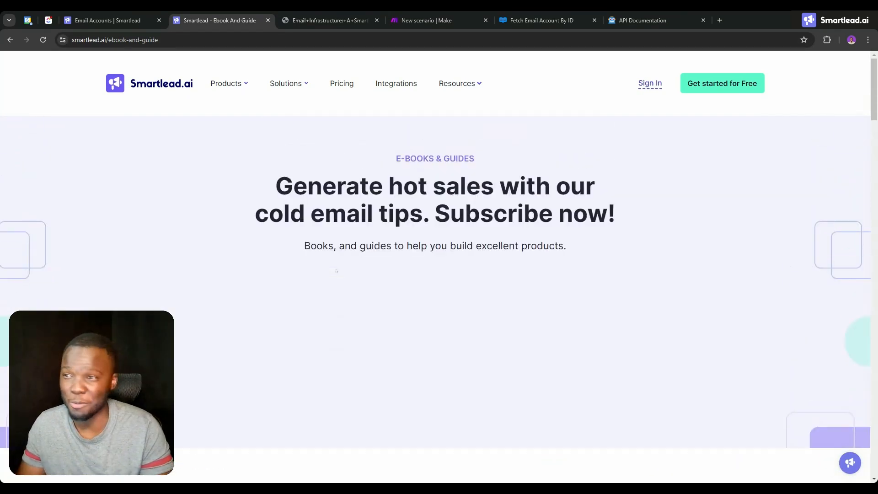
pyautogui.scroll(-5, 334, 269)
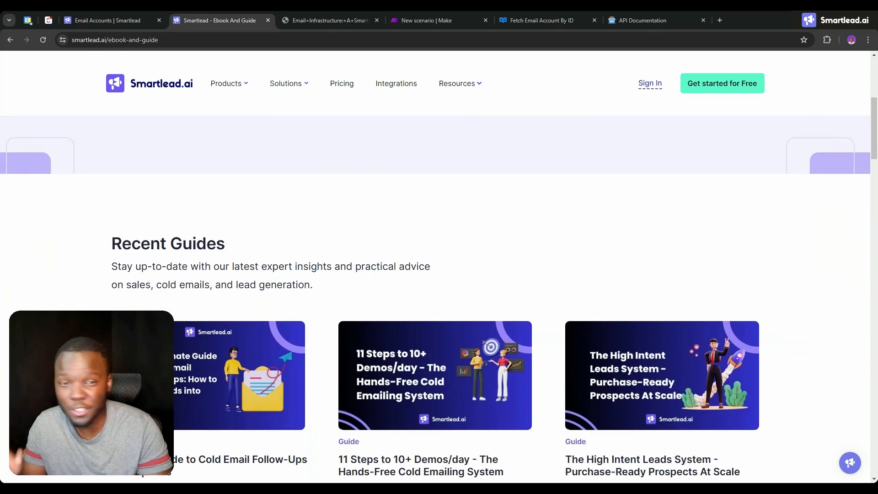
pyautogui.scroll(-8, 430, 328)
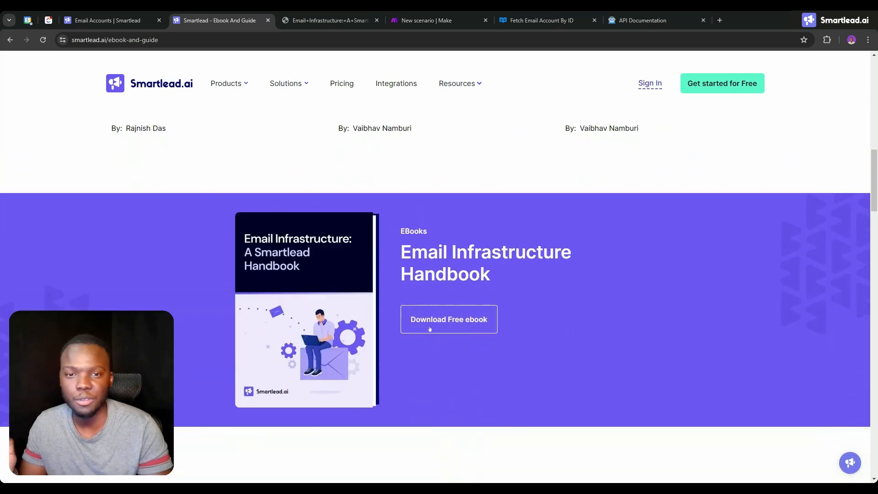
pyautogui.click(430, 329)
# - Skim the handbook's introduction and go to page 41, the Warm-Ups chapter
pyautogui.scroll(-5, 438, 261)
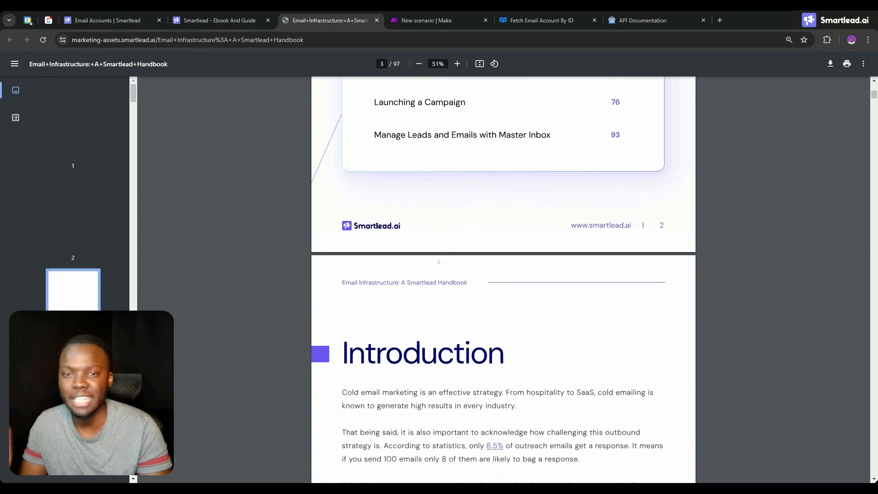
pyautogui.scroll(-4, 437, 262)
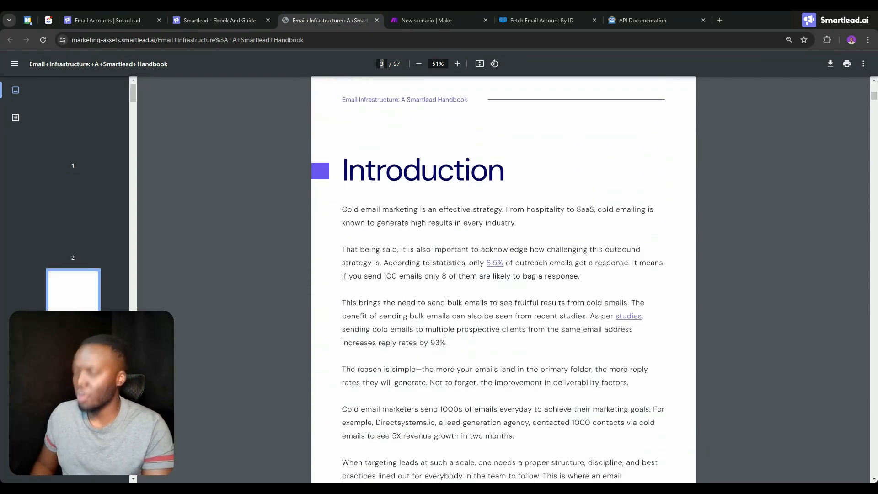
pyautogui.write('4')
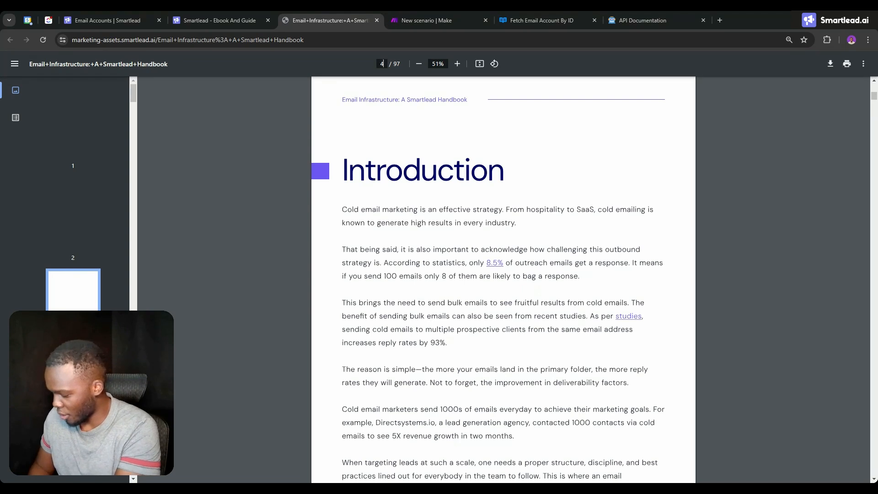
pyautogui.write('1')
pyautogui.press('Return')
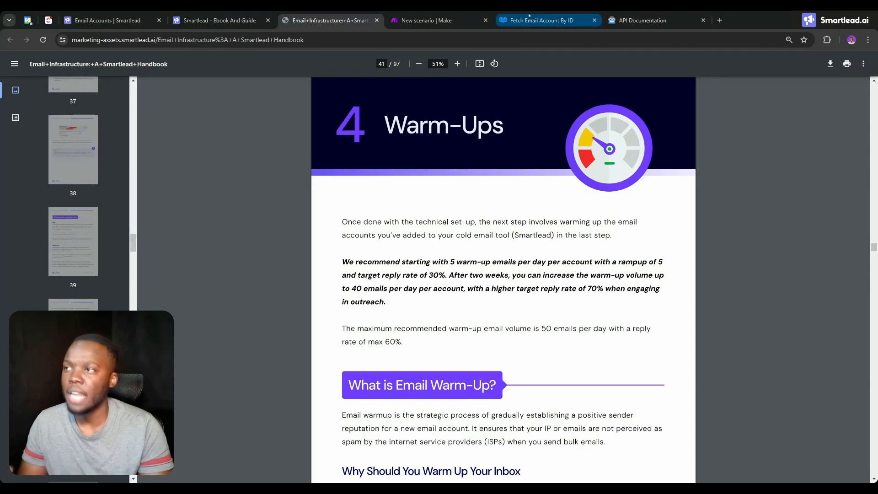
# - Return to Smartlead's Email Accounts list, select all accounts and open their bulk warm-up settings
pyautogui.click(220, 20)
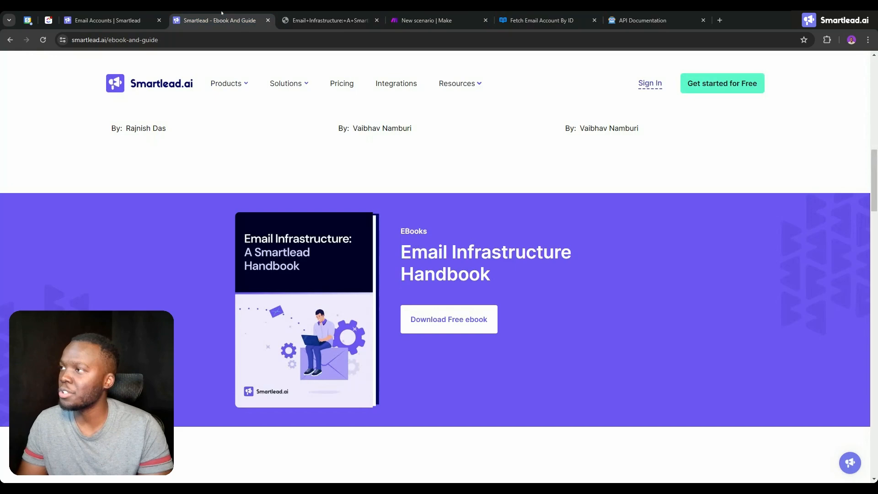
pyautogui.click(110, 19)
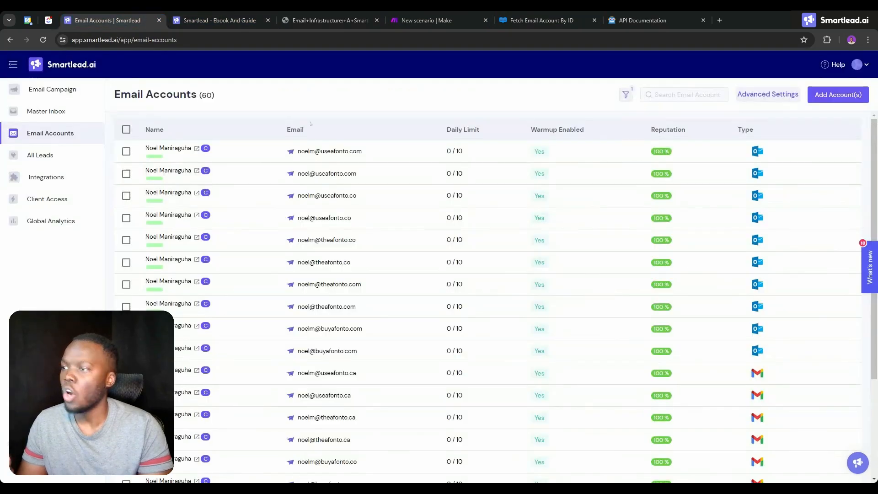
pyautogui.click(126, 129)
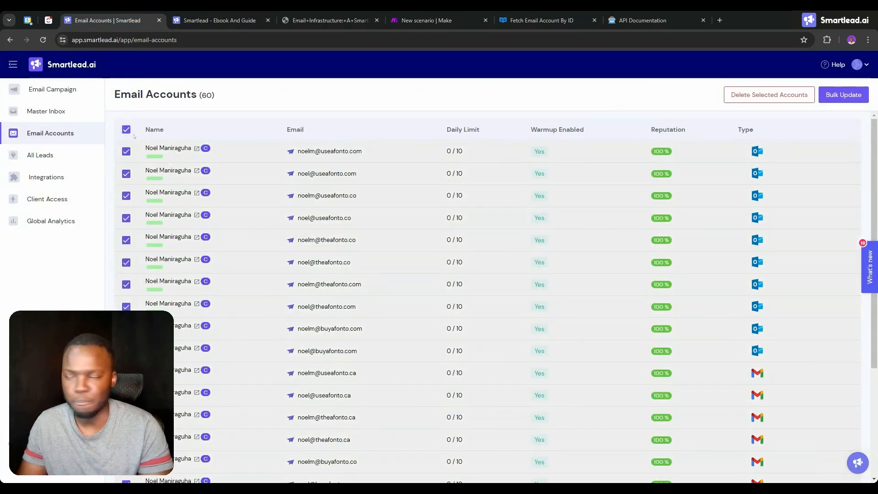
pyautogui.click(853, 100)
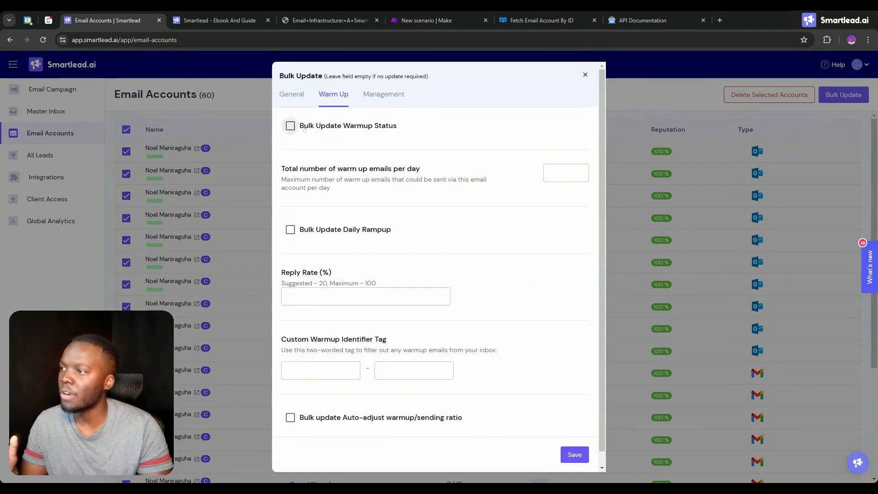
# - Enable the bulk daily rampup, set the total warm-up emails per day to 40 and the reply rate to 30%
pyautogui.click(302, 231)
pyautogui.click(566, 173)
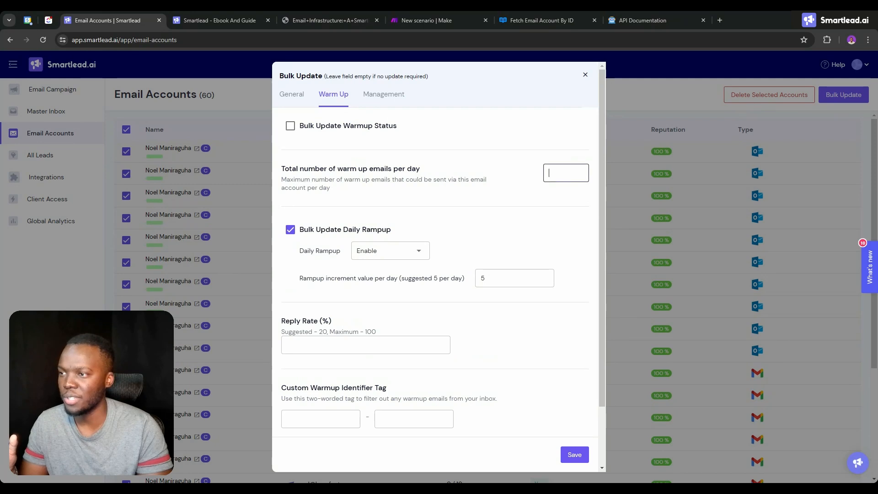
pyautogui.write('40')
pyautogui.scroll(-2, 390, 259)
pyautogui.click(366, 317)
pyautogui.write('30')
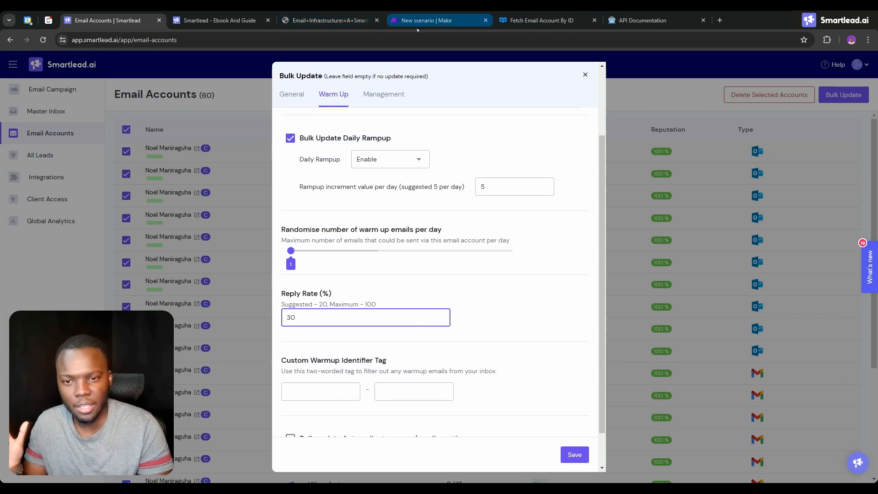
# - Read the handbook's Warm-Ups chapter, from the recommended volumes through the setup instructions to the custom warm-up identifier tag
pyautogui.click(214, 19)
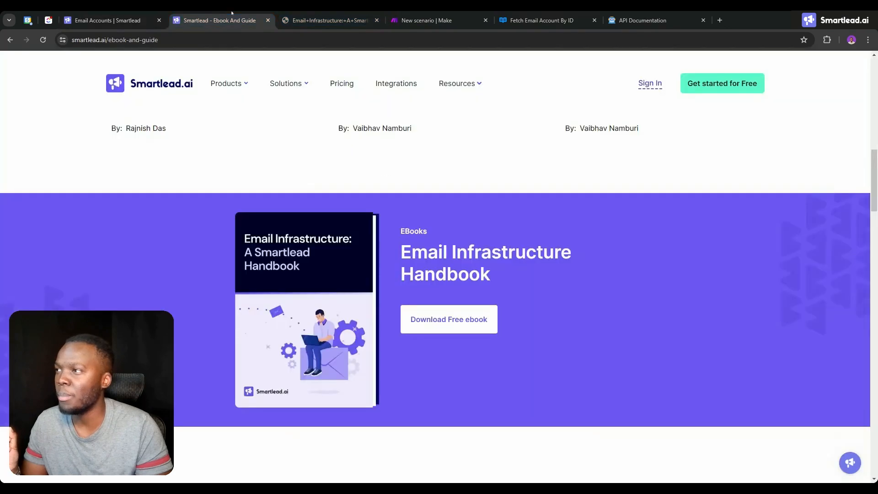
pyautogui.click(297, 18)
pyautogui.scroll(-2, 404, 274)
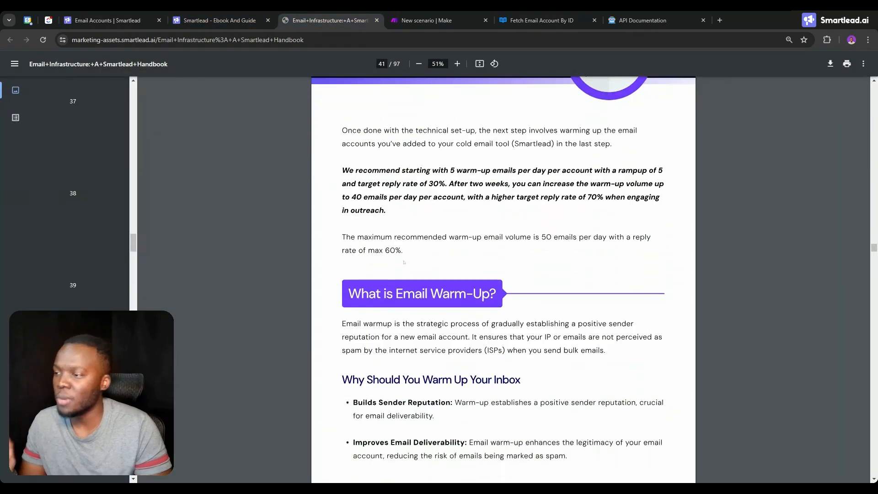
pyautogui.scroll(-9, 407, 231)
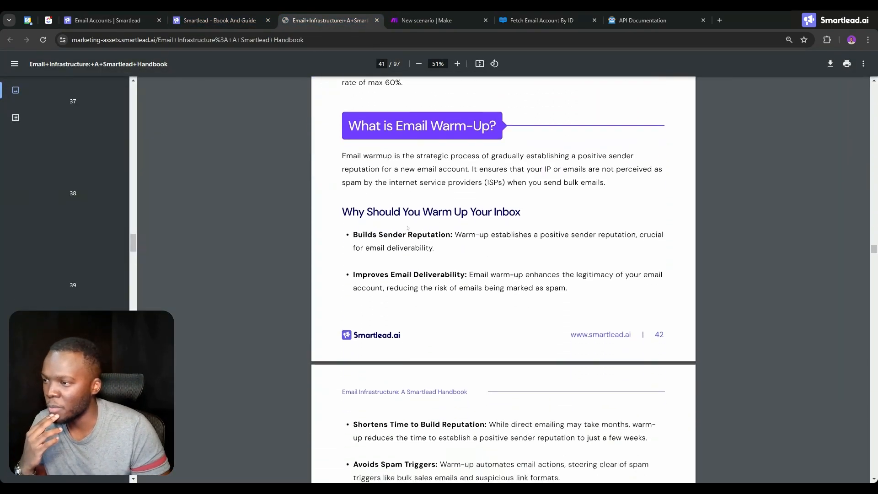
pyautogui.scroll(2, 406, 213)
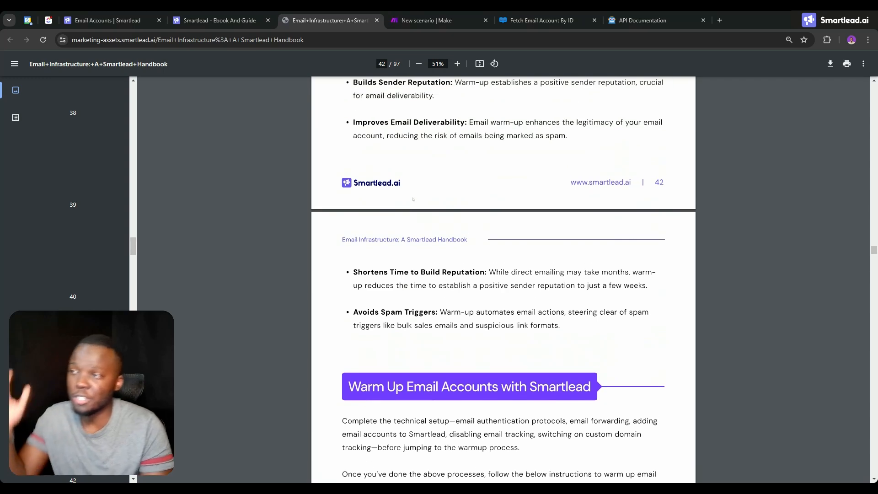
pyautogui.scroll(-3, 414, 173)
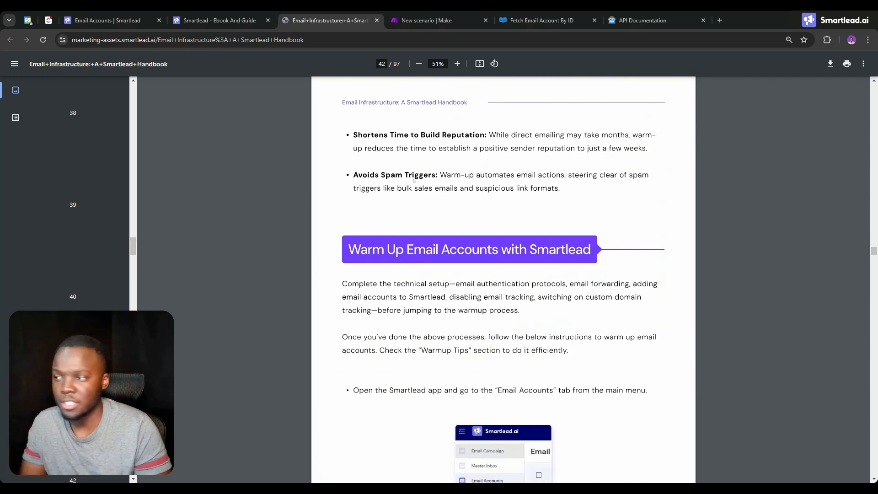
pyautogui.scroll(-11, 409, 187)
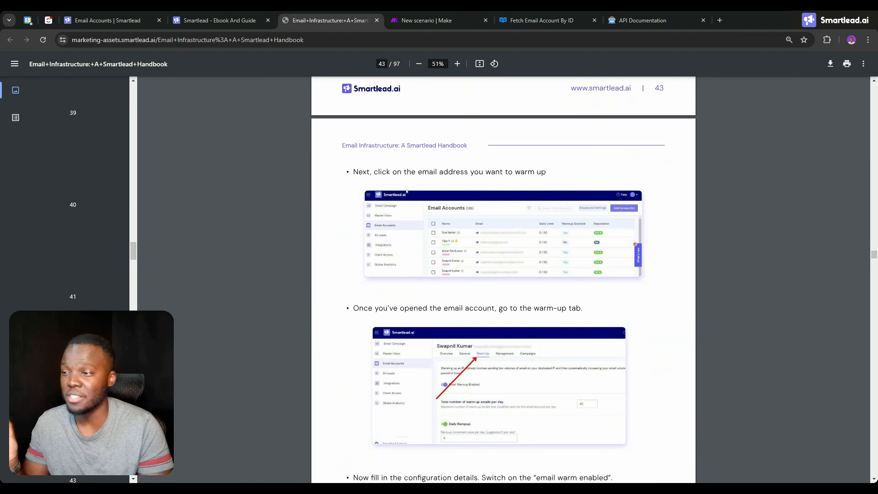
pyautogui.scroll(-3, 406, 191)
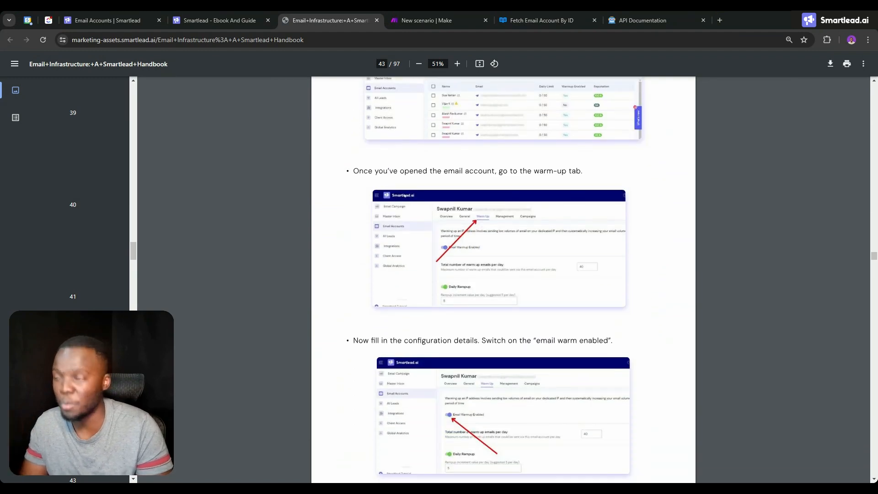
pyautogui.scroll(-5, 404, 196)
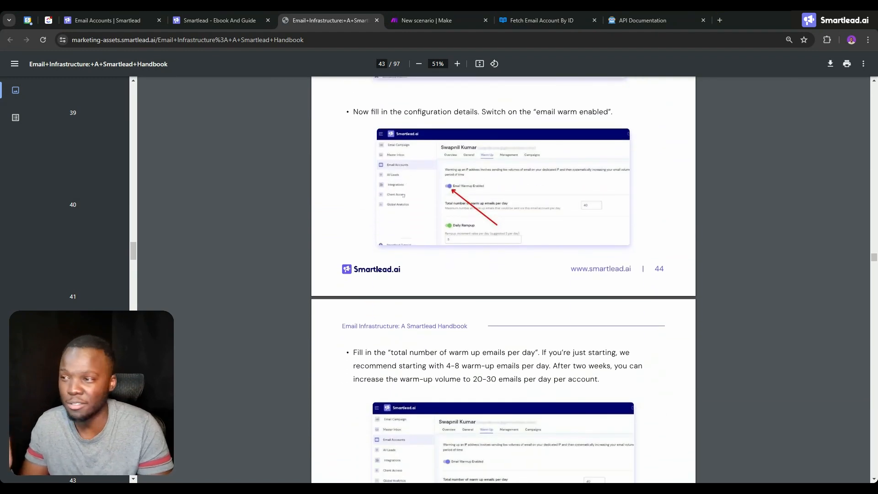
pyautogui.scroll(-4, 402, 195)
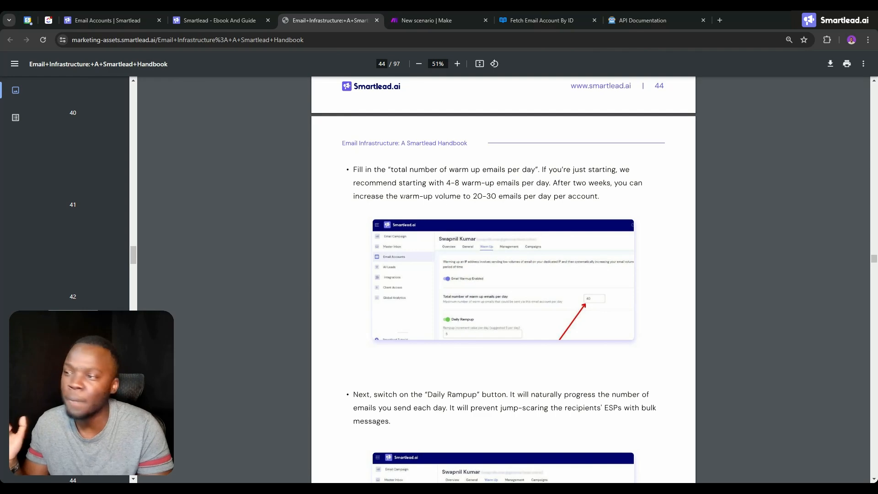
pyautogui.scroll(-6, 403, 196)
pyautogui.scroll(-12, 402, 195)
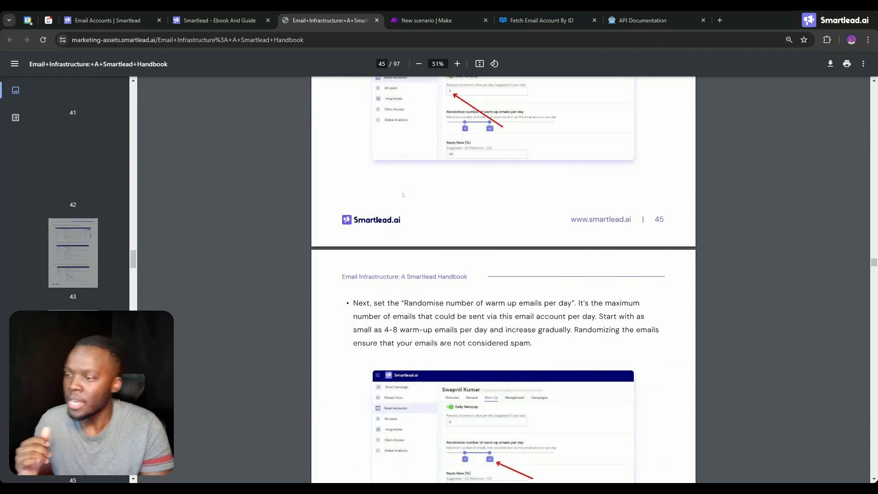
pyautogui.scroll(-3, 403, 195)
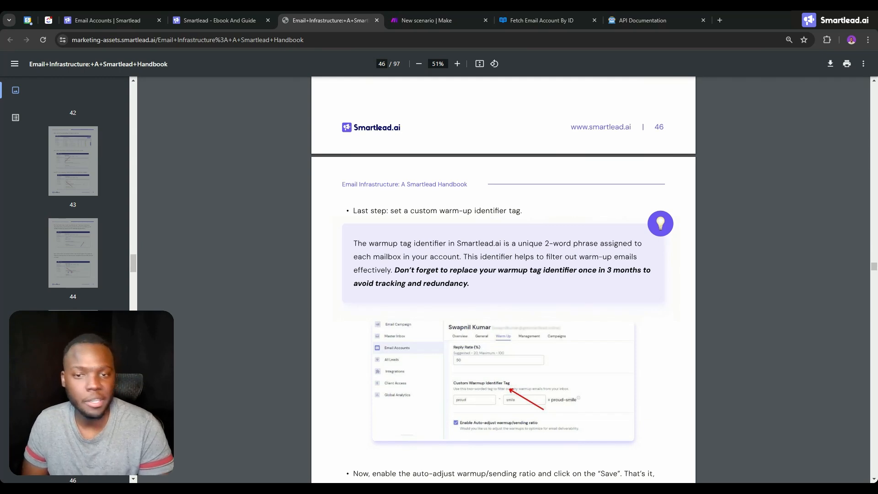
# - Return to the bulk update of the email accounts and set the custom warmup identifier tag to smart-leads
pyautogui.click(219, 20)
pyautogui.click(107, 20)
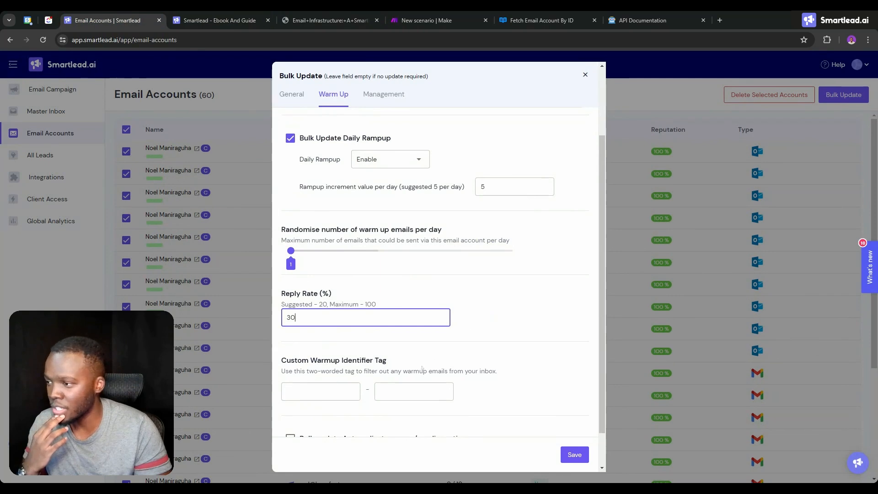
pyautogui.click(321, 391)
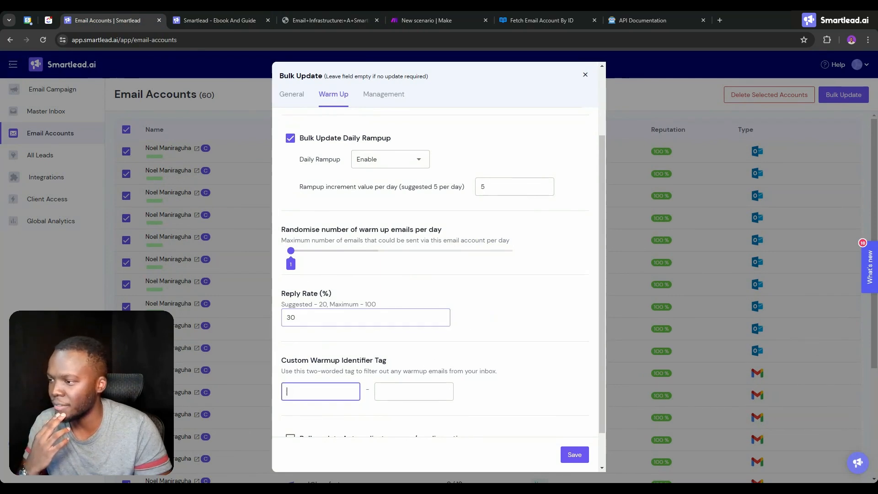
pyautogui.write('smart')
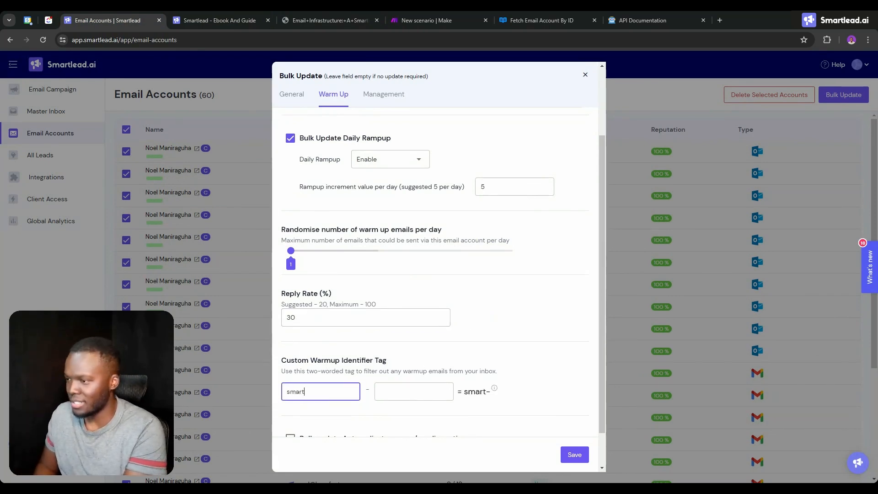
pyautogui.press('Tab')
pyautogui.write(';')
pyautogui.press('BackSpace')
pyautogui.write('leads')
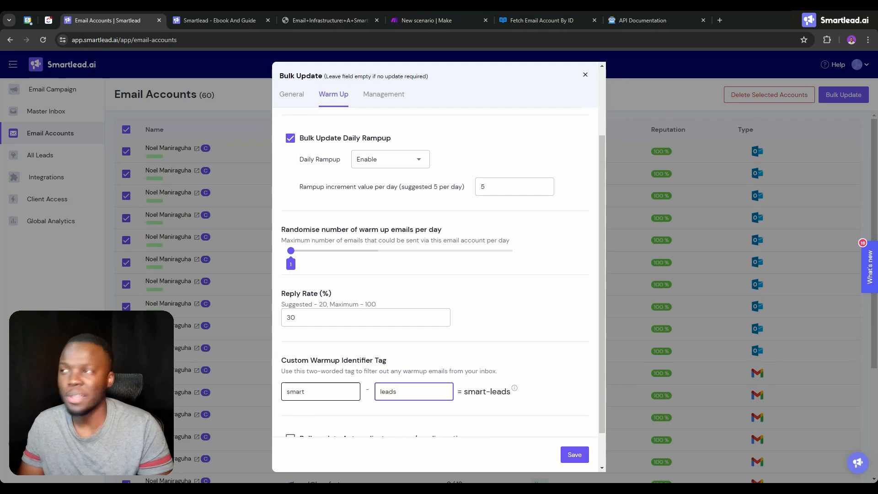
# - Read the handbook's auto-adjust instructions and its Optimal Warmup Settings table for fresh and transferred accounts
pyautogui.click(305, 14)
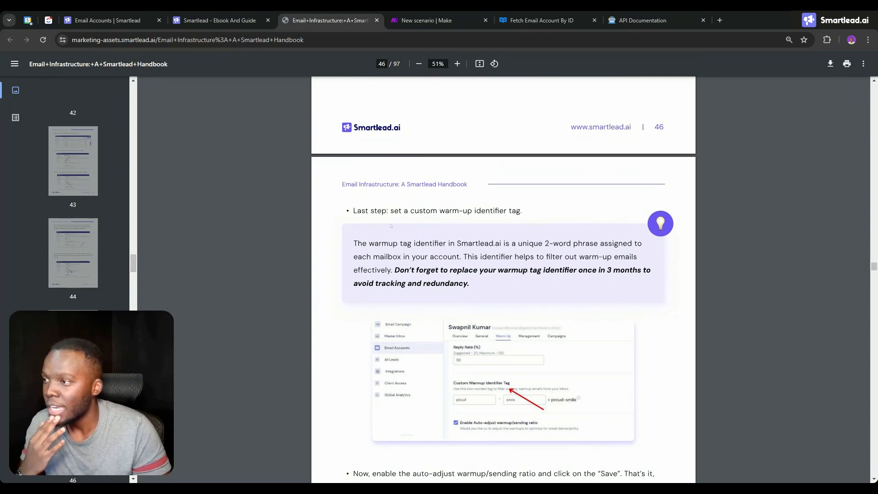
pyautogui.scroll(-8, 418, 234)
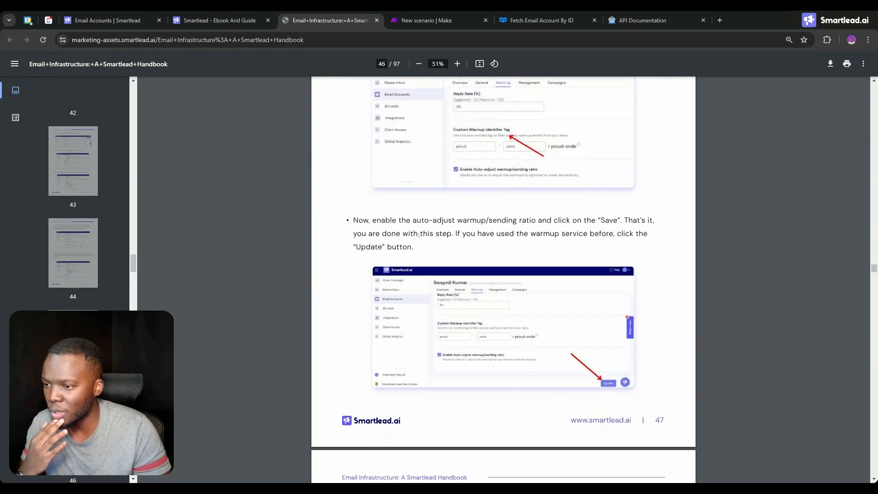
pyautogui.scroll(-5, 418, 235)
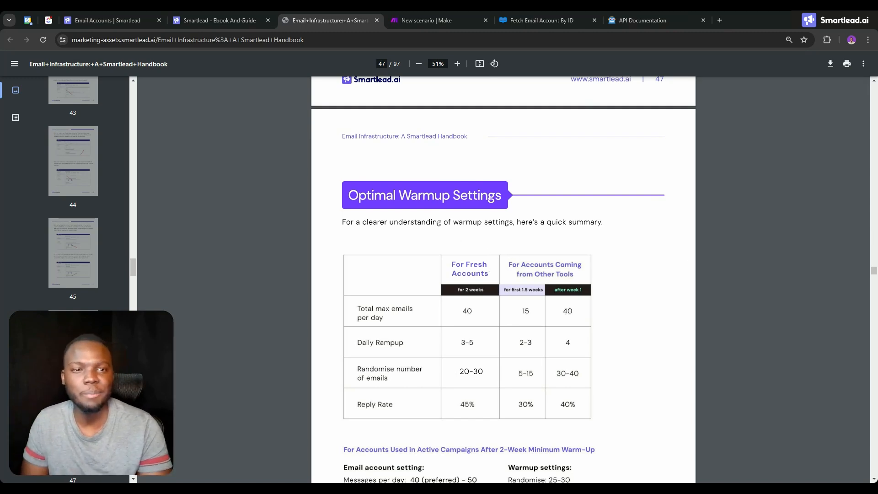
pyautogui.scroll(-2, 746, 403)
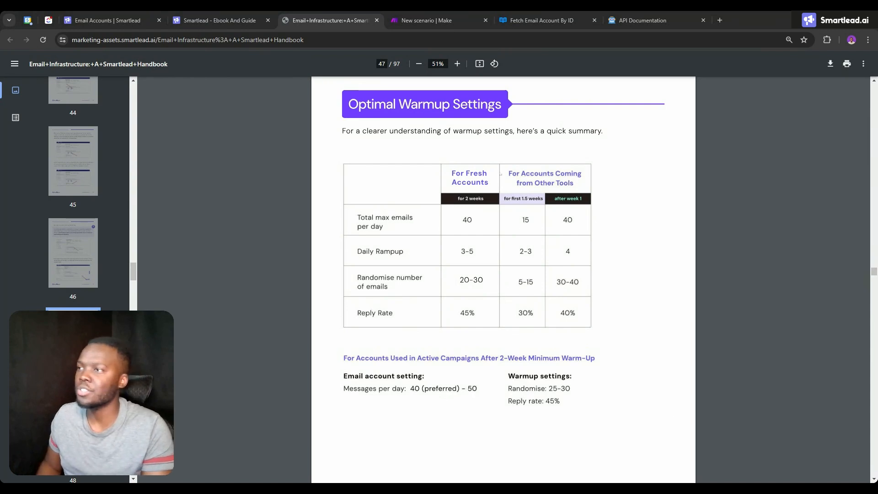
# - View the empty new scenario in Make and the Fetch Email Account By ID page of Smartlead's API reference
pyautogui.click(461, 22)
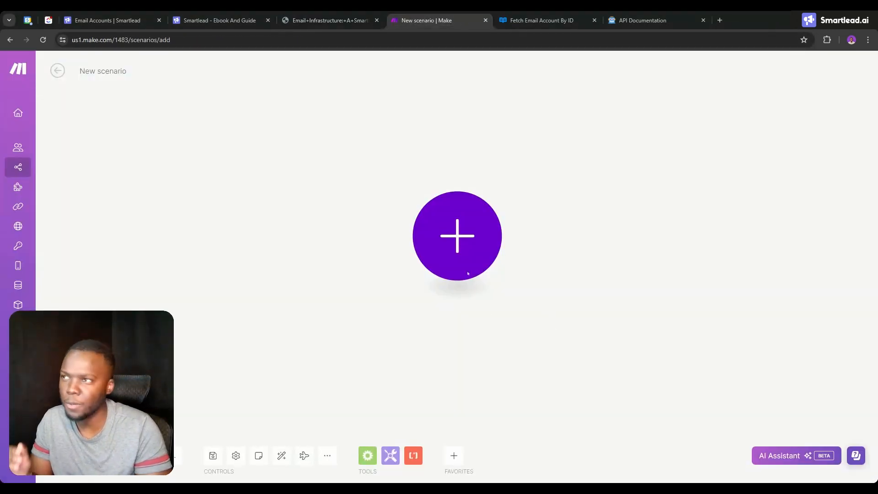
pyautogui.click(523, 19)
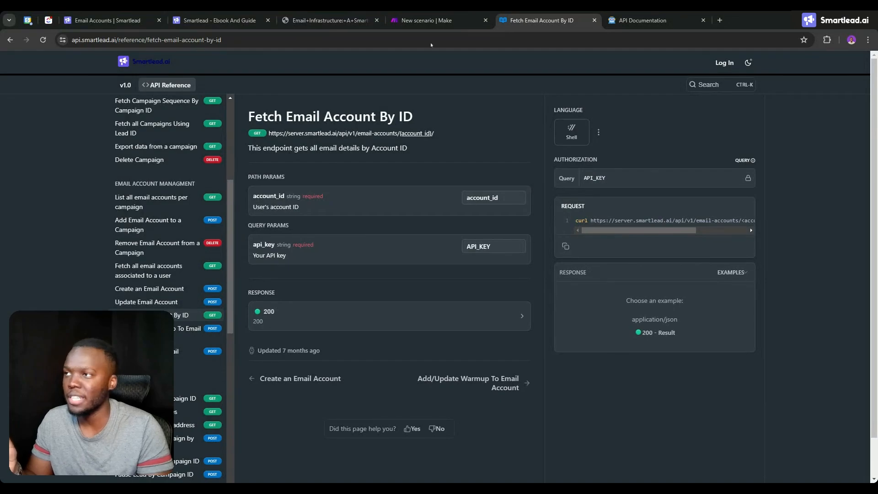
# - Review the opening recommendations of the handbook's Warm-Ups chapter, and close the bulk update of the email accounts without saving
pyautogui.hotkey('ctrl', 'pageup')
pyautogui.hotkey('ctrl', 'pageup')
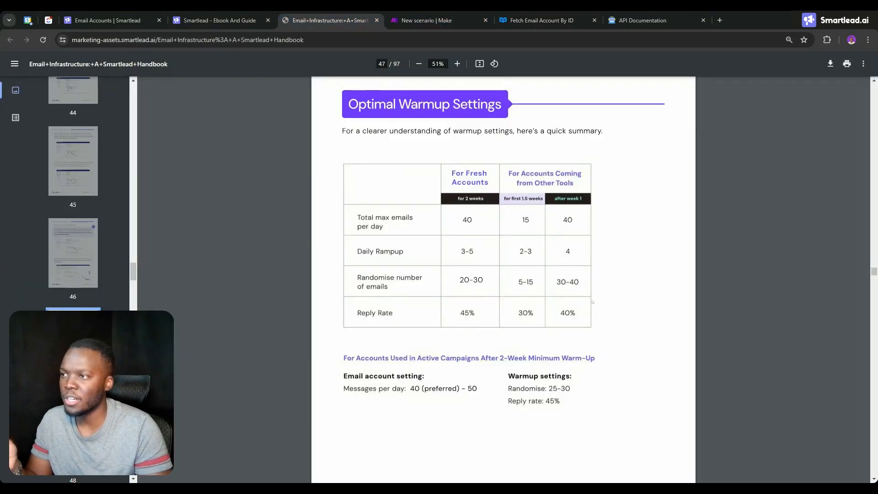
pyautogui.scroll(20, 592, 301)
pyautogui.scroll(15, 592, 300)
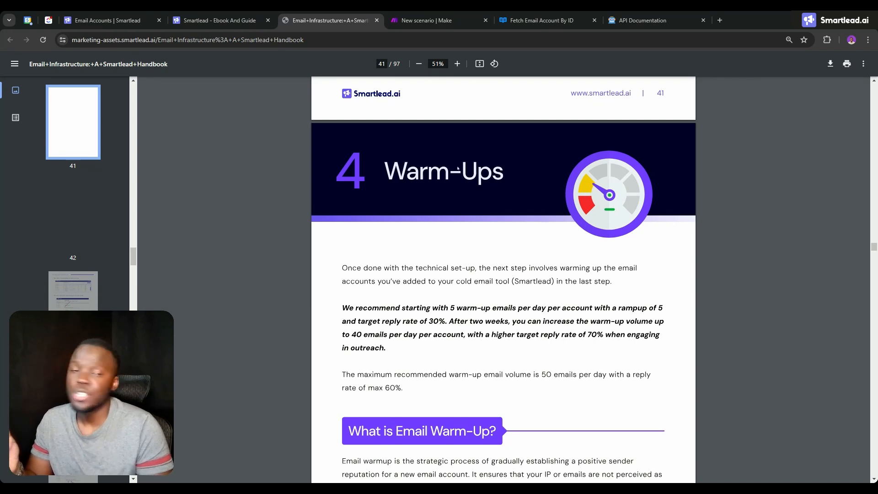
pyautogui.click(85, 15)
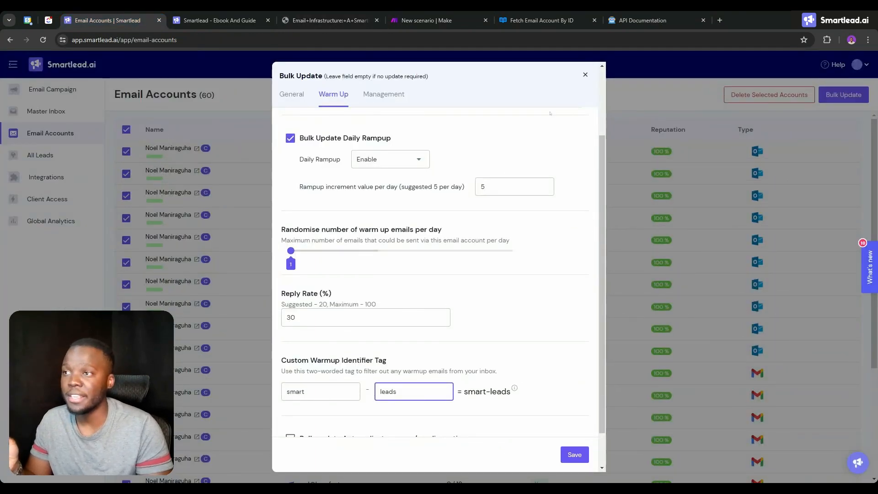
pyautogui.click(584, 75)
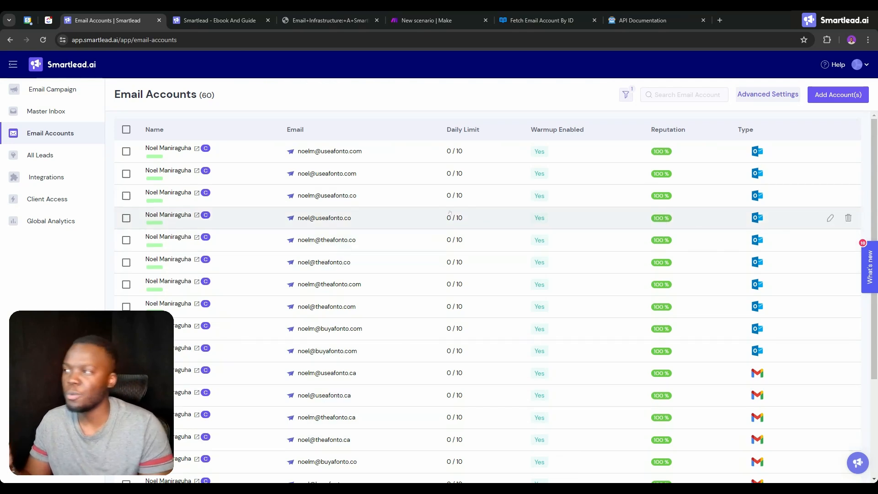
pyautogui.click(125, 130)
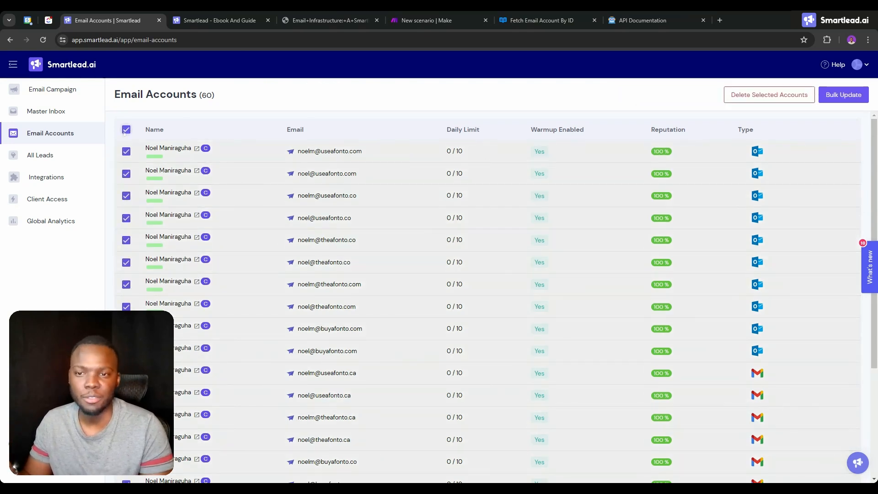
pyautogui.click(125, 130)
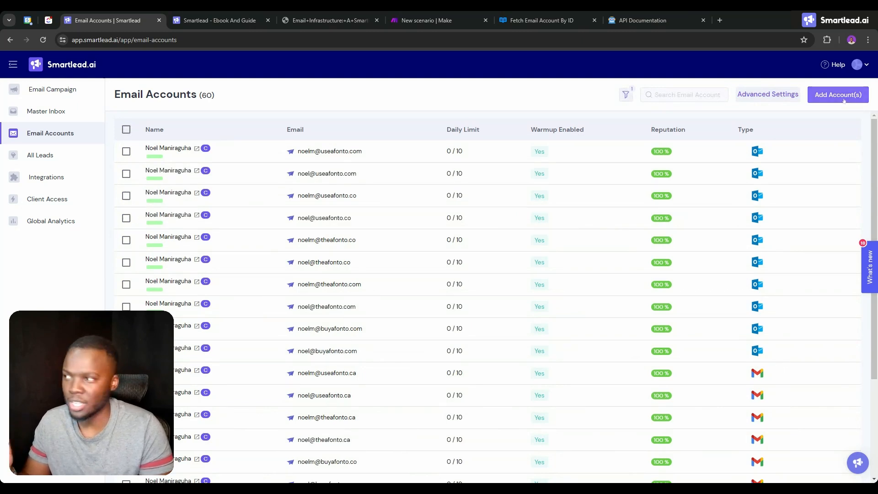
pyautogui.click(127, 130)
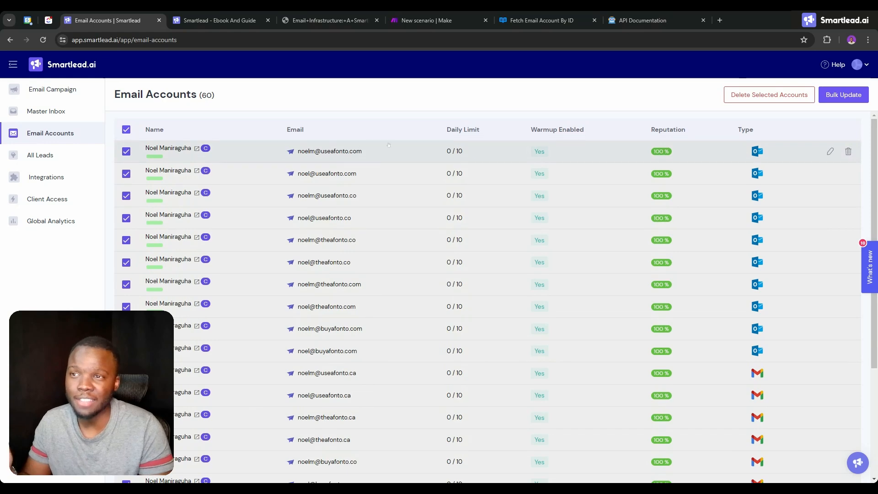
pyautogui.click(843, 95)
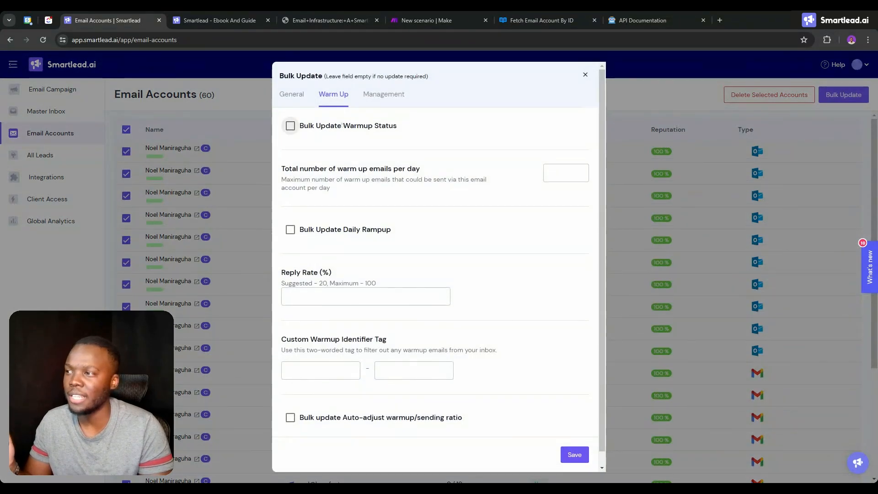
pyautogui.click(290, 126)
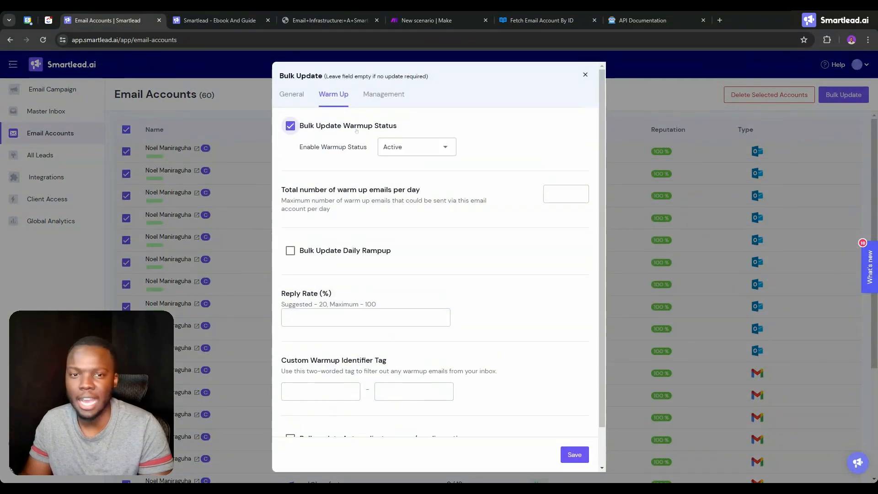
pyautogui.click(585, 75)
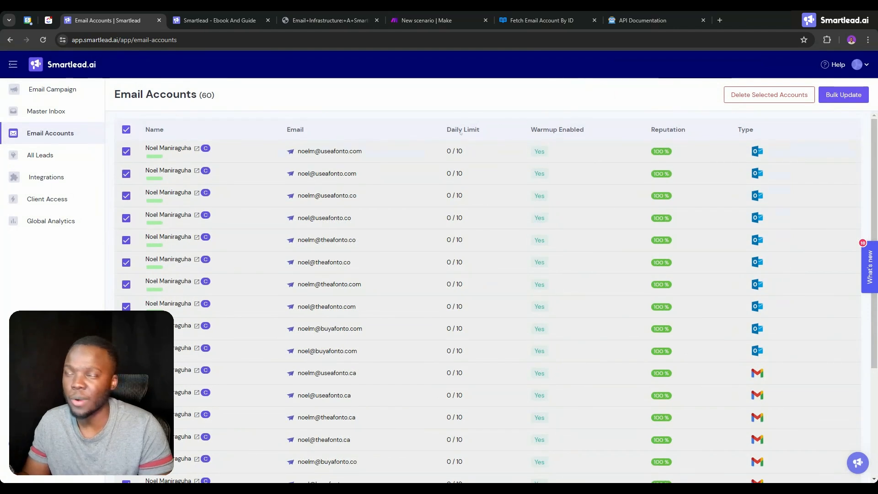
# - Copy the request URL of the "Fetch all email accounts associated to a user" endpoint from Smartlead's API reference
pyautogui.click(429, 14)
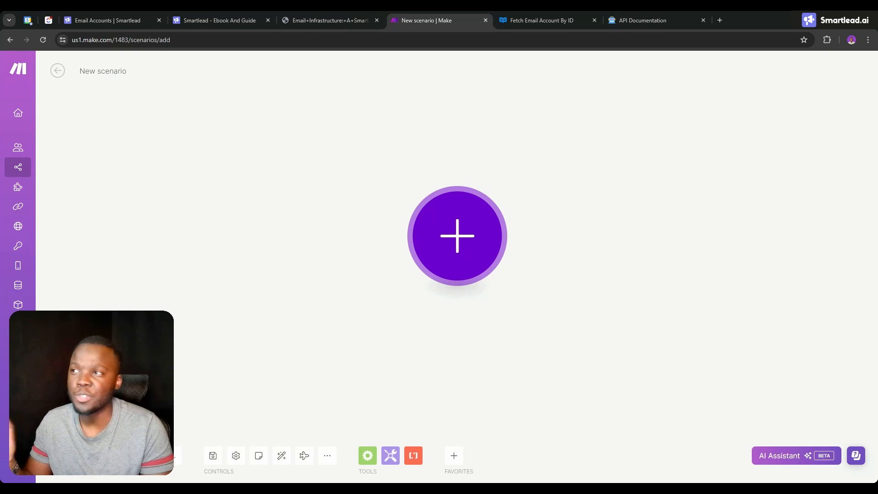
pyautogui.click(539, 20)
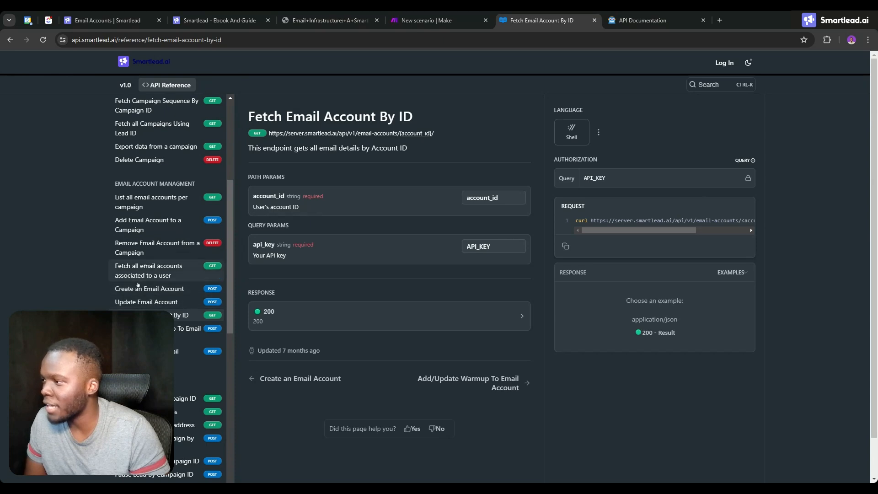
pyautogui.scroll(-2, 134, 188)
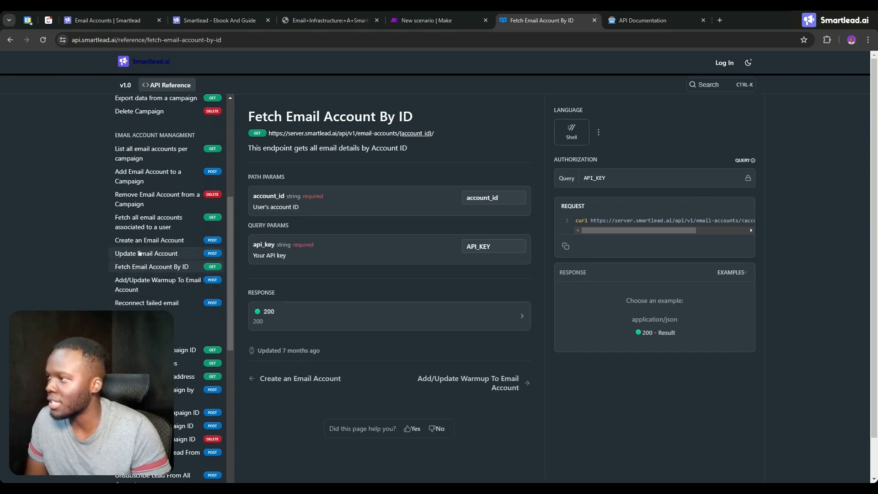
pyautogui.scroll(1, 134, 176)
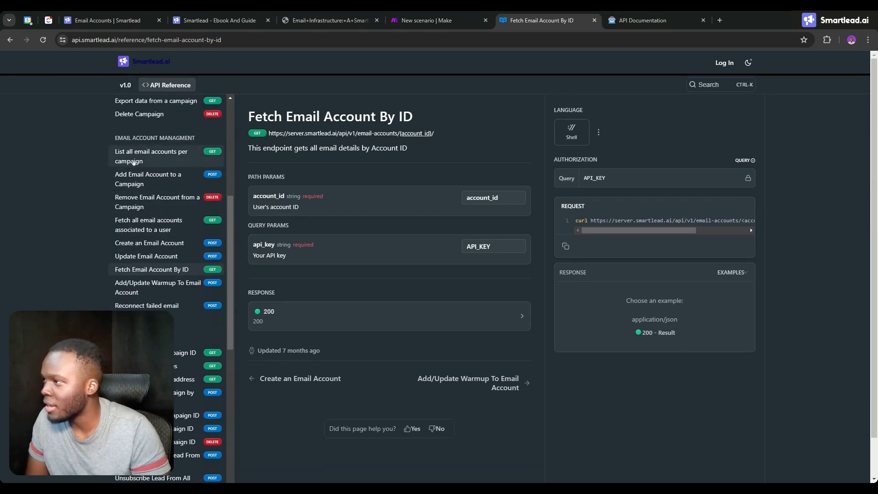
pyautogui.click(136, 230)
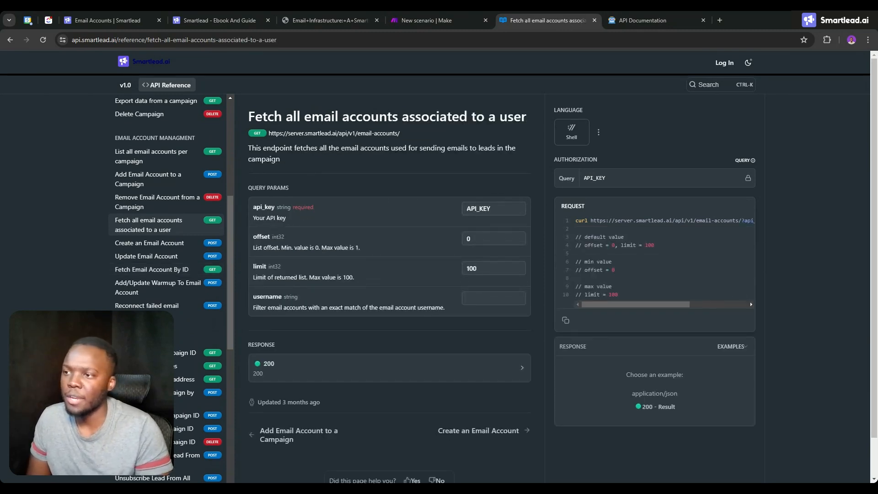
pyautogui.moveTo(590, 220); pyautogui.dragTo(776, 225)
pyautogui.hotkey('ctrl', 'c')
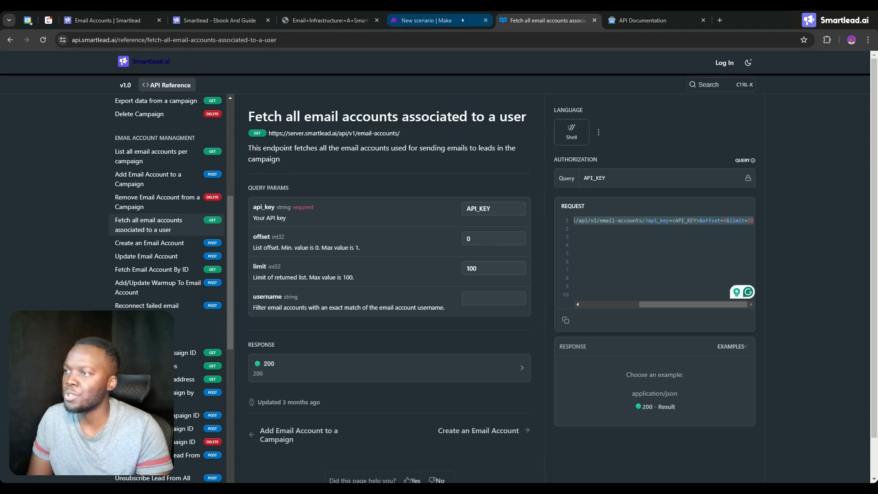
# - Add an HTTP "Make a request" module to the Make scenario and paste the copied endpoint address as its URL
pyautogui.click(426, 20)
pyautogui.click(480, 226)
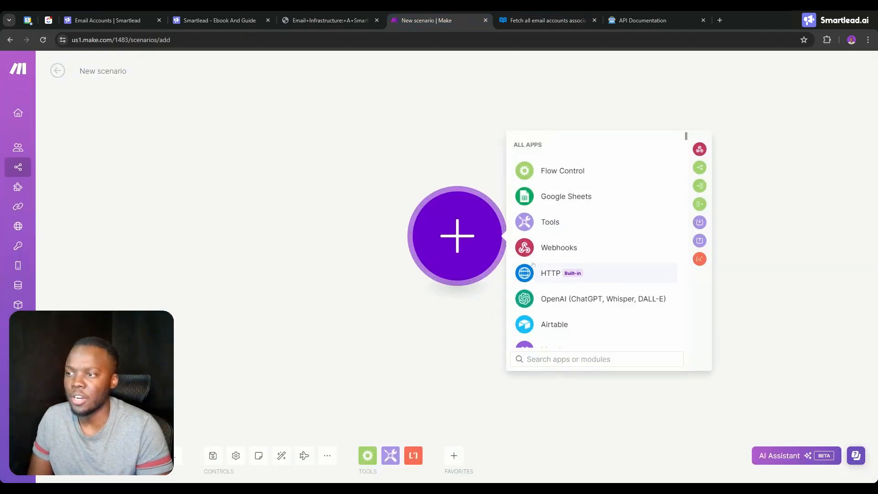
pyautogui.click(532, 272)
pyautogui.scroll(-3, 539, 274)
pyautogui.click(558, 284)
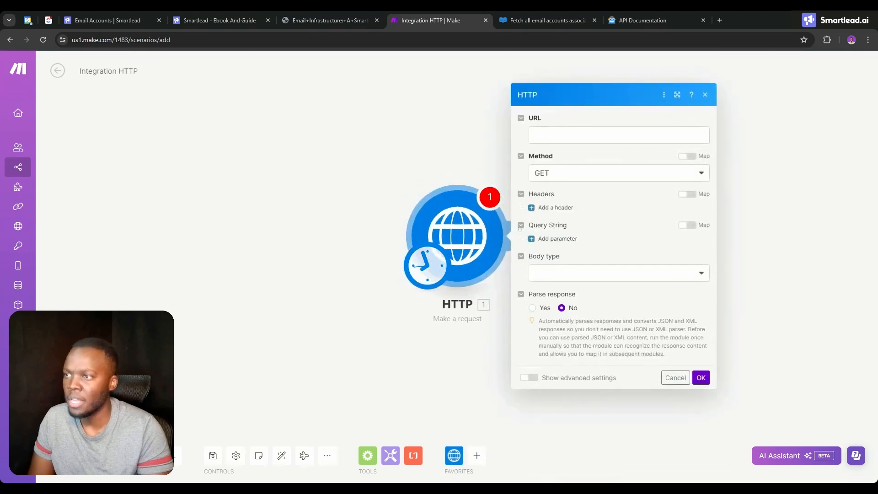
pyautogui.click(618, 134)
pyautogui.hotkey('ctrl', 'v')
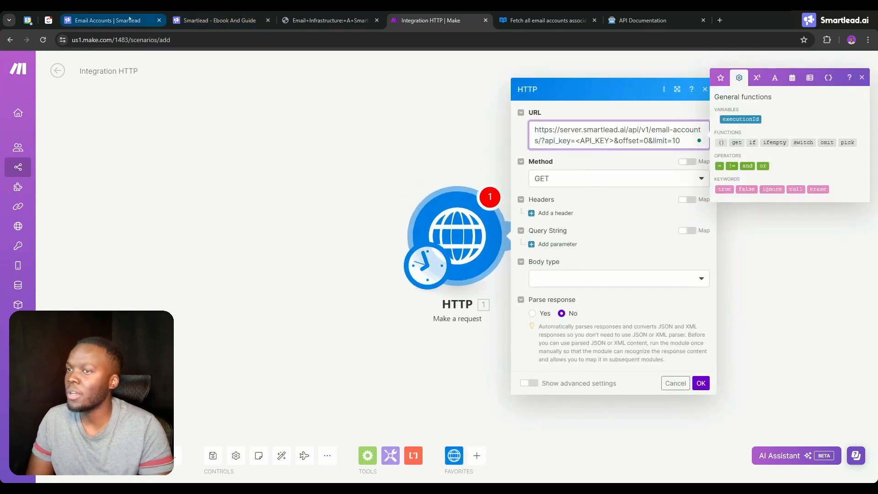
pyautogui.click(105, 20)
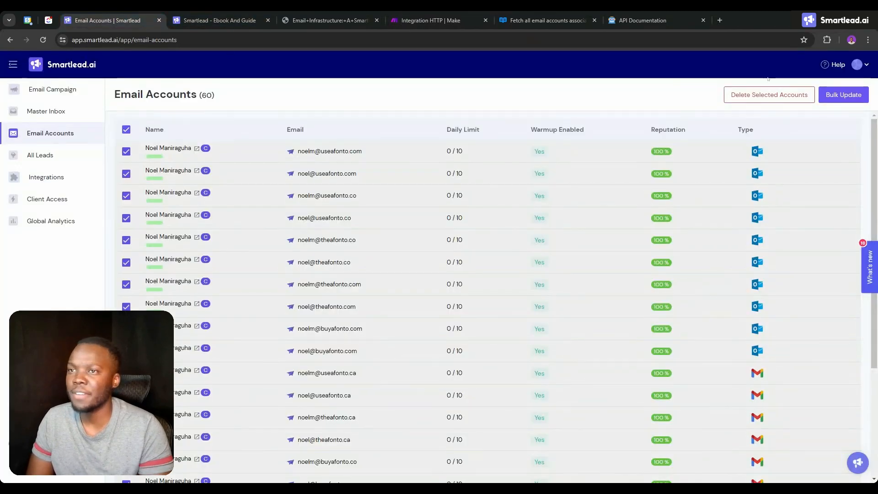
pyautogui.rightClick(120, 14)
pyautogui.click(177, 89)
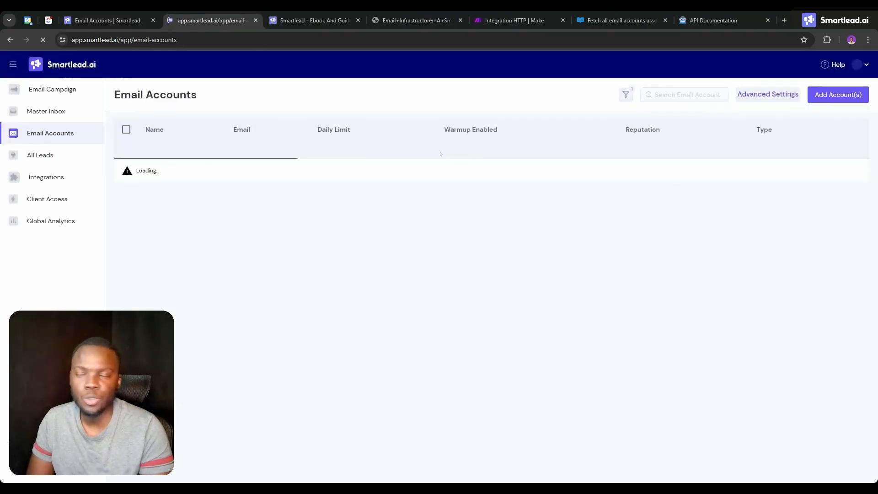
pyautogui.click(859, 64)
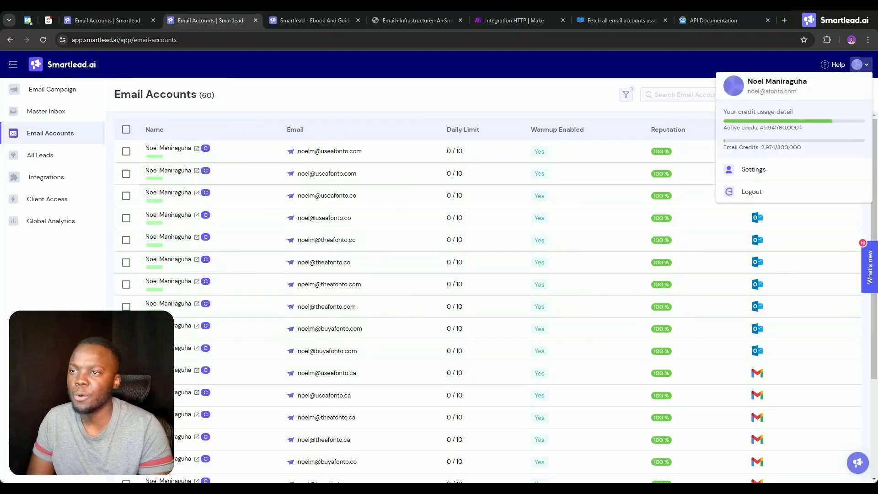
pyautogui.click(753, 170)
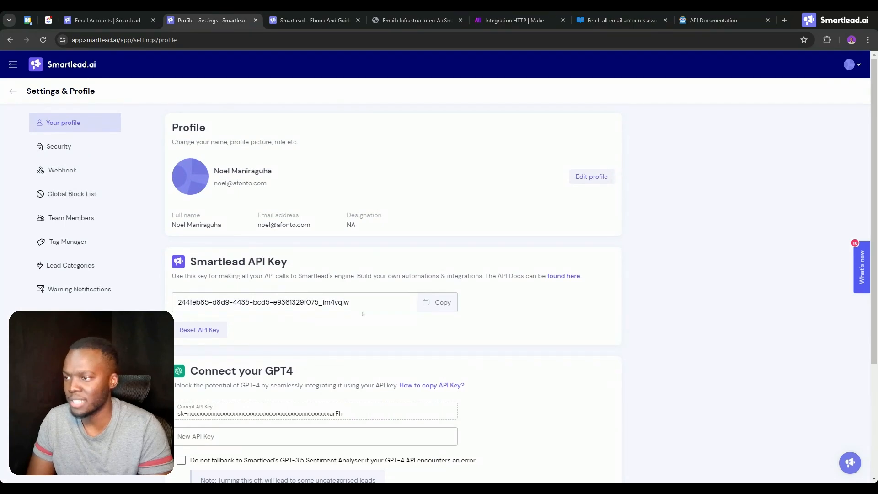
pyautogui.click(431, 302)
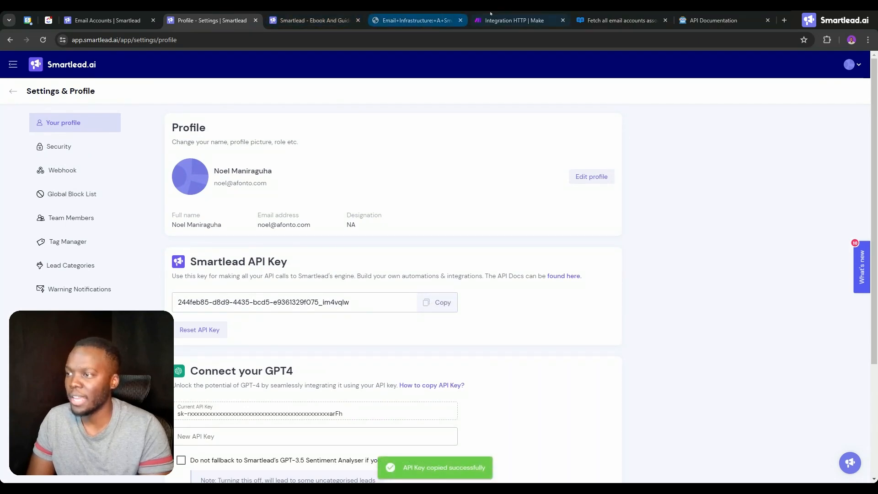
# - Replace the <API_KEY> placeholder in the HTTP module's URL with the copied API key, and set Parse response to Yes
pyautogui.click(501, 20)
pyautogui.press('BackSpace')
pyautogui.press('BackSpace')
pyautogui.press('BackSpace')
pyautogui.press('BackSpace')
pyautogui.press('BackSpace')
pyautogui.press('BackSpace')
pyautogui.press('BackSpace')
pyautogui.press('BackSpace')
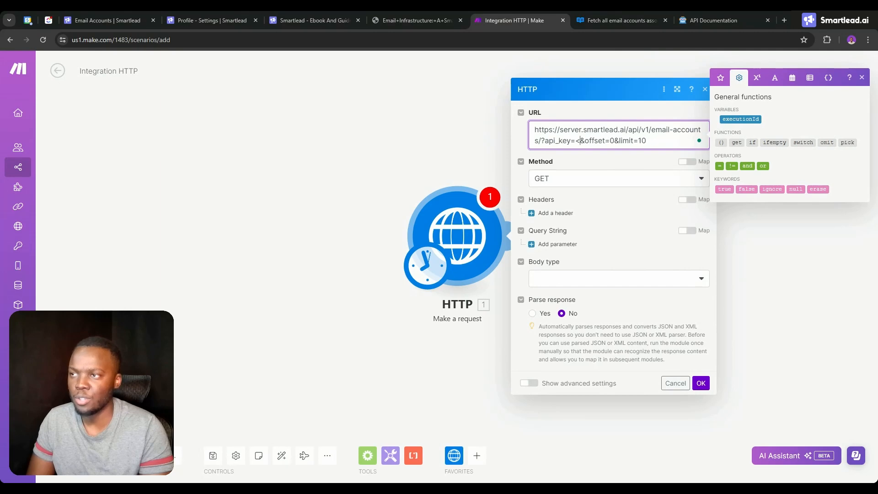
pyautogui.press('BackSpace')
pyautogui.hotkey('ctrl', 'v')
pyautogui.click(532, 324)
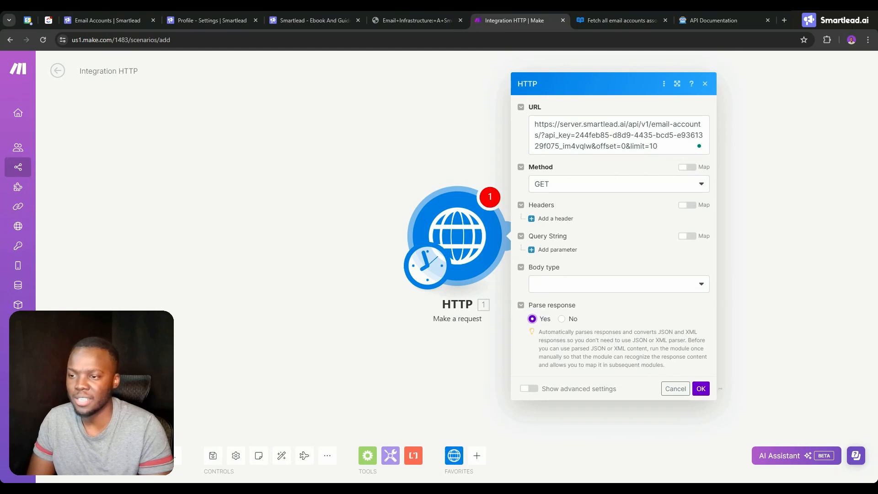
pyautogui.click(701, 388)
# - Run the HTTP module and examine the first email account's fields in its output data
pyautogui.rightClick(486, 217)
pyautogui.click(521, 236)
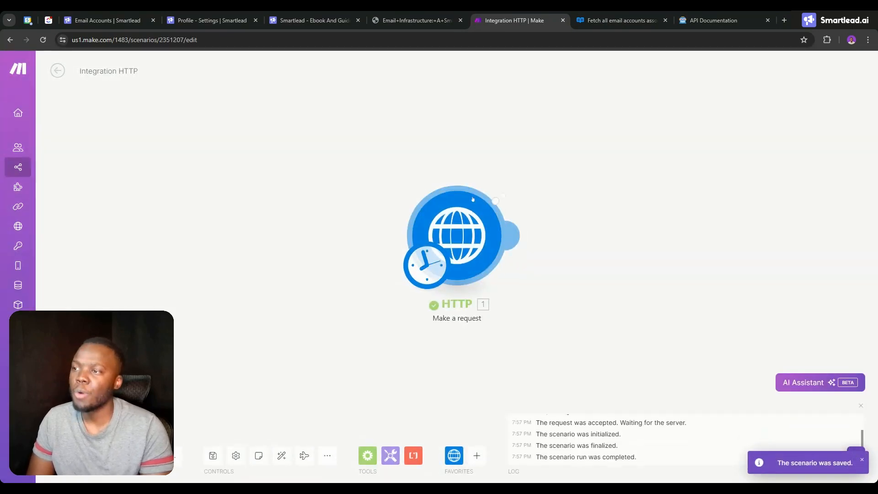
pyautogui.click(507, 183)
pyautogui.click(572, 374)
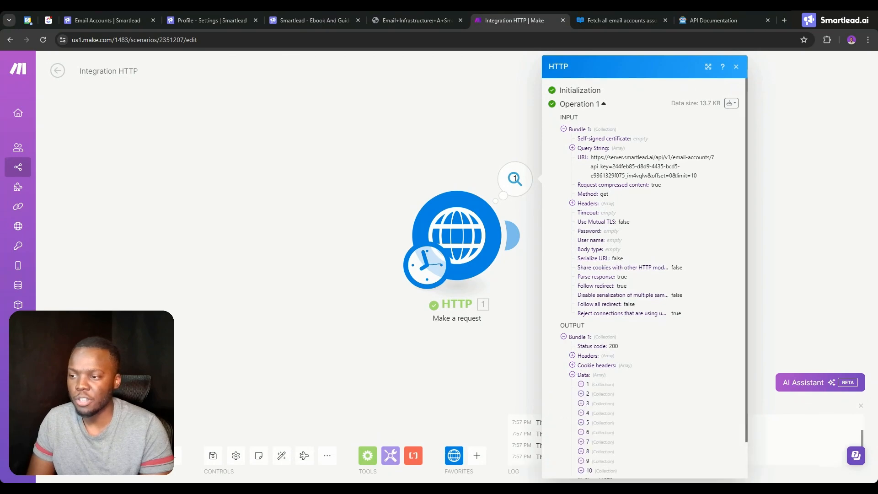
pyautogui.scroll(-1, 596, 315)
pyautogui.click(581, 345)
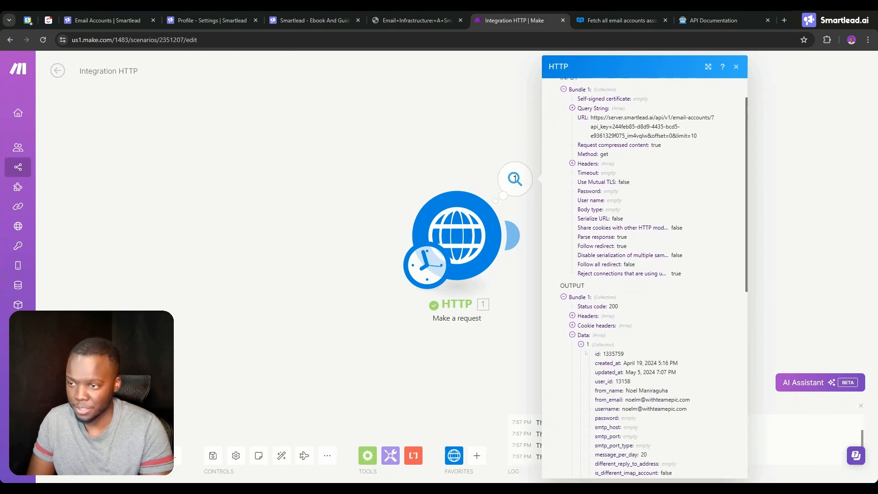
pyautogui.scroll(-3, 644, 275)
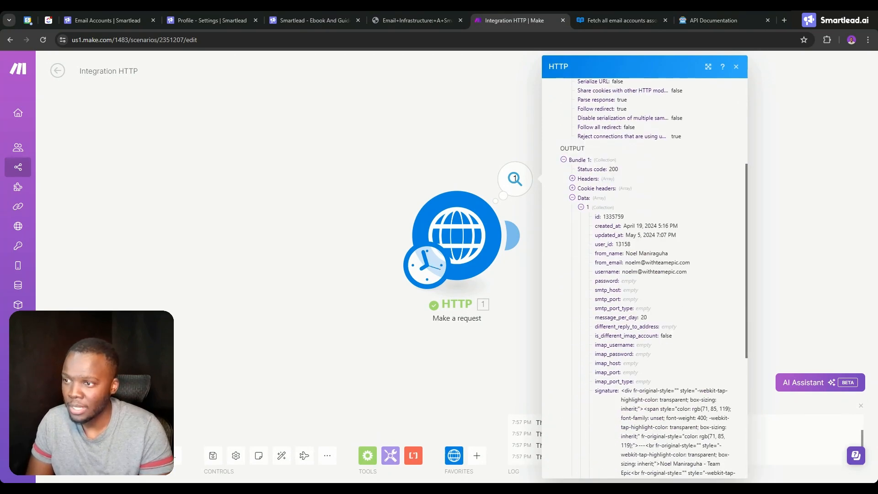
# - Remove the limit parameter from the HTTP module's URL so that it ends with offset=0
pyautogui.click(470, 240)
pyautogui.click(678, 146)
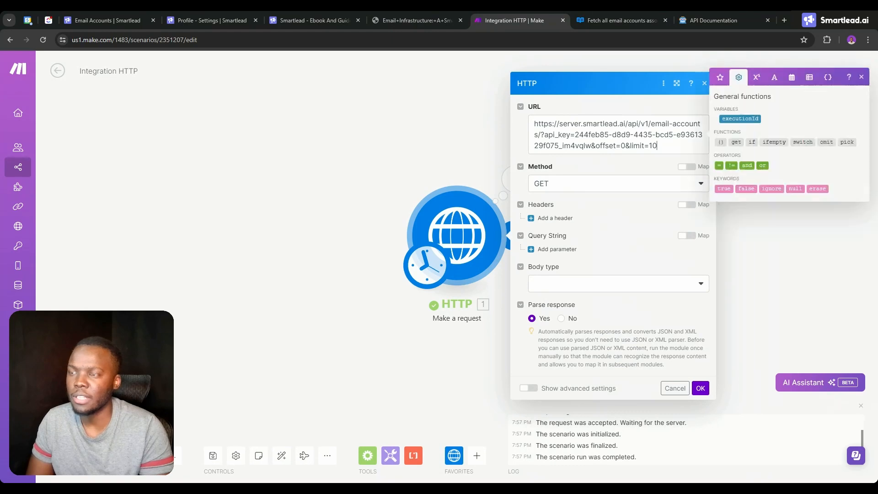
pyautogui.press('BackSpace')
pyautogui.press('BackSpace')
pyautogui.press('BackSpace')
pyautogui.press('BackSpace')
pyautogui.press('BackSpace')
pyautogui.press('BackSpace')
pyautogui.press('BackSpace')
pyautogui.press('BackSpace')
pyautogui.press('BackSpace')
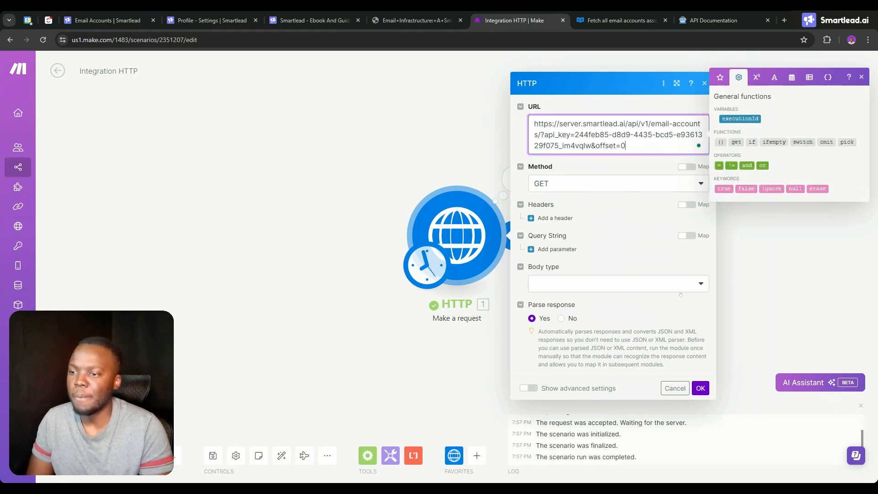
pyautogui.click(699, 388)
# - Run the HTTP module with the shortened URL and look through the list of email accounts in its output data
pyautogui.rightClick(479, 225)
pyautogui.click(503, 243)
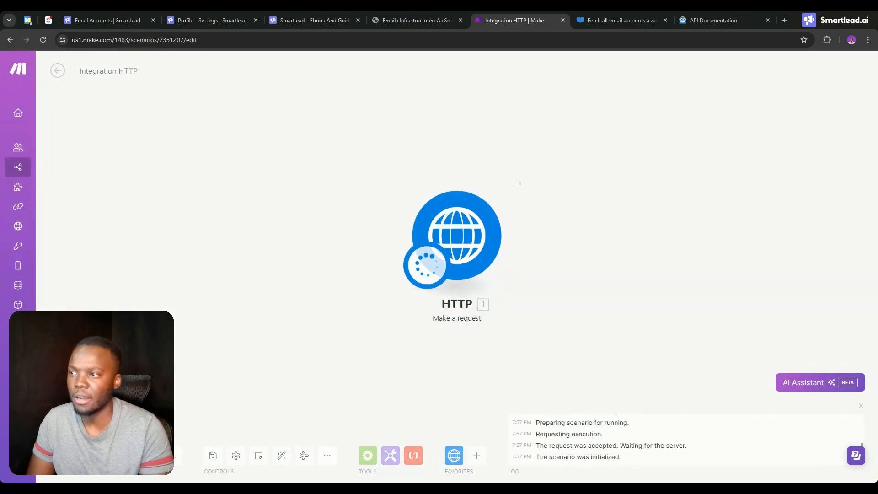
pyautogui.click(516, 179)
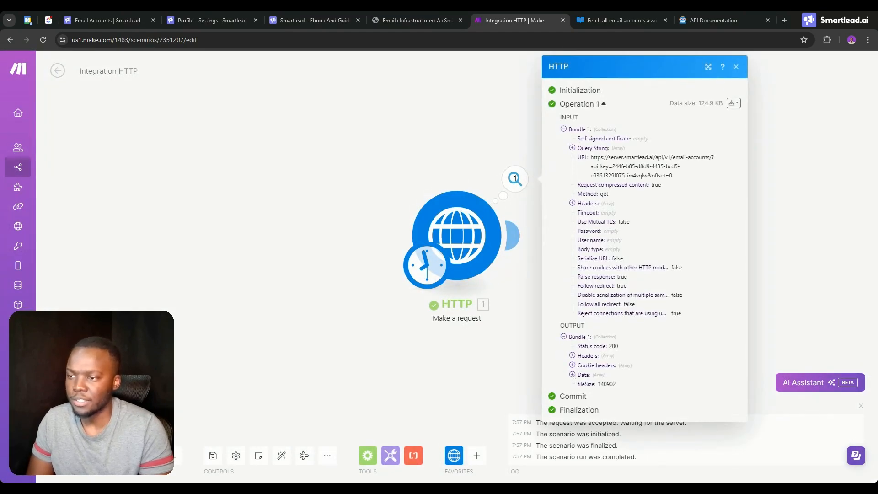
pyautogui.click(580, 375)
pyautogui.scroll(-15, 594, 347)
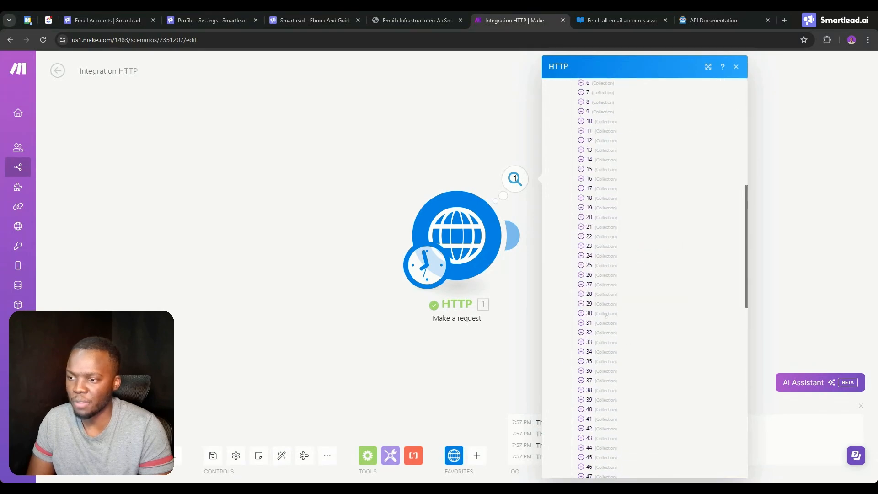
# - Look through the rest of the email account collections in the HTTP module's output data, and close the output
pyautogui.scroll(-3, 595, 339)
pyautogui.scroll(6, 593, 339)
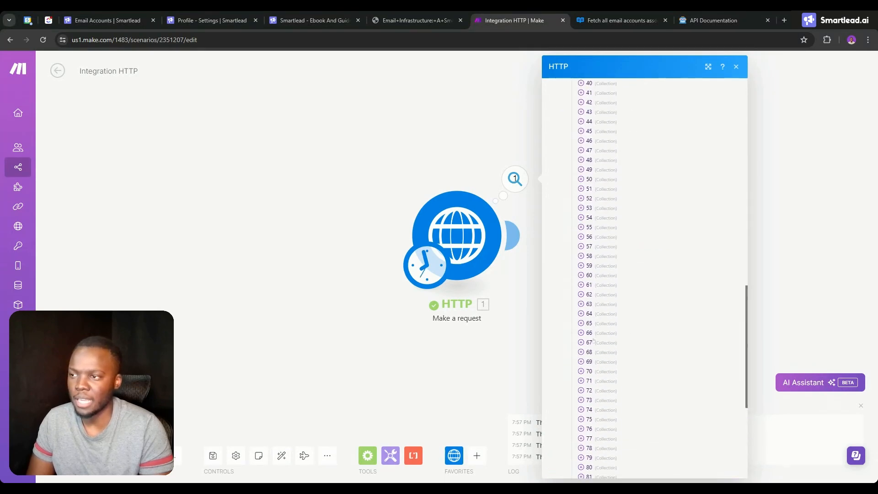
pyautogui.scroll(3, 592, 340)
pyautogui.click(523, 293)
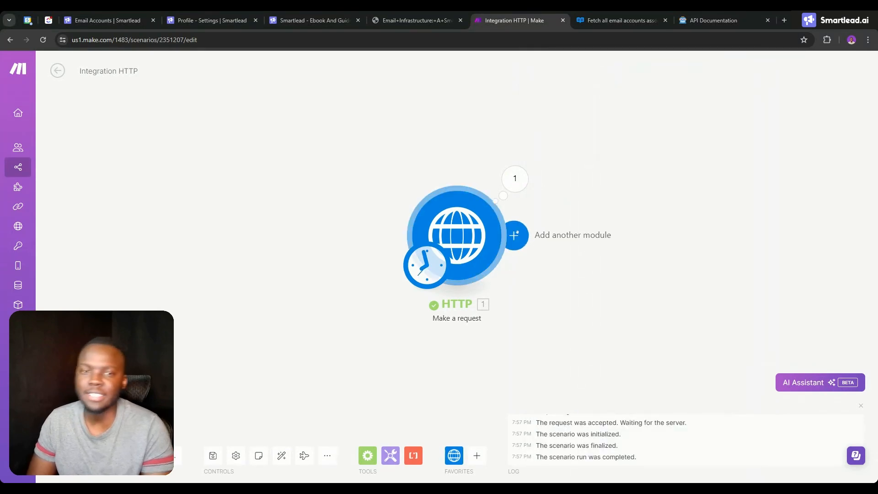
# - Add an Iterator module after the HTTP module, and check the Data array in the HTTP module's output
pyautogui.click(516, 236)
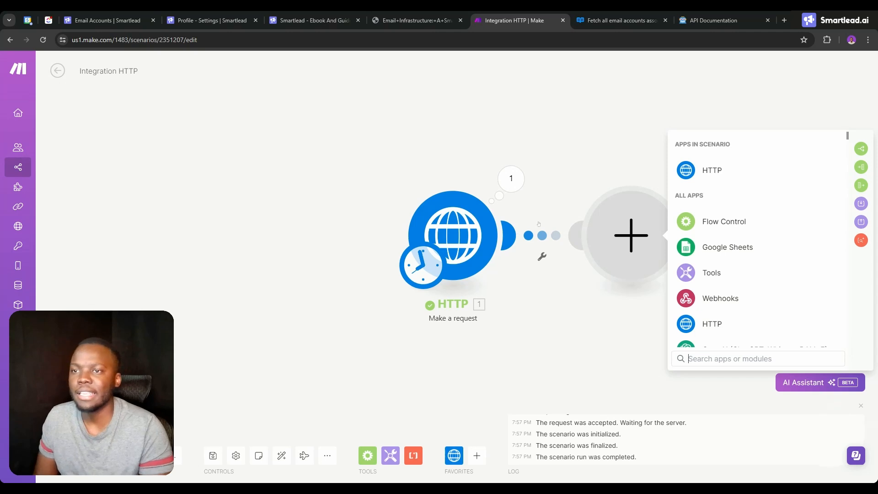
pyautogui.click(861, 167)
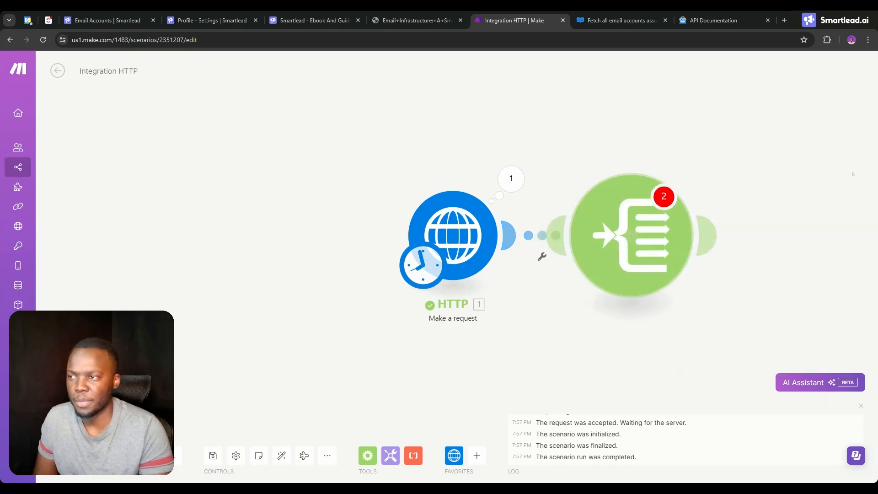
pyautogui.click(511, 178)
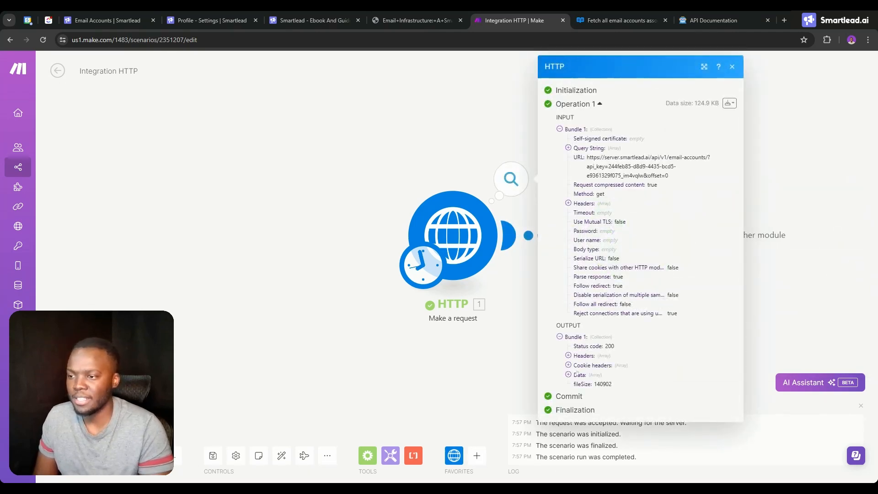
pyautogui.click(574, 375)
pyautogui.click(575, 375)
pyautogui.click(575, 375)
pyautogui.scroll(-1, 575, 384)
pyautogui.scroll(-2, 577, 389)
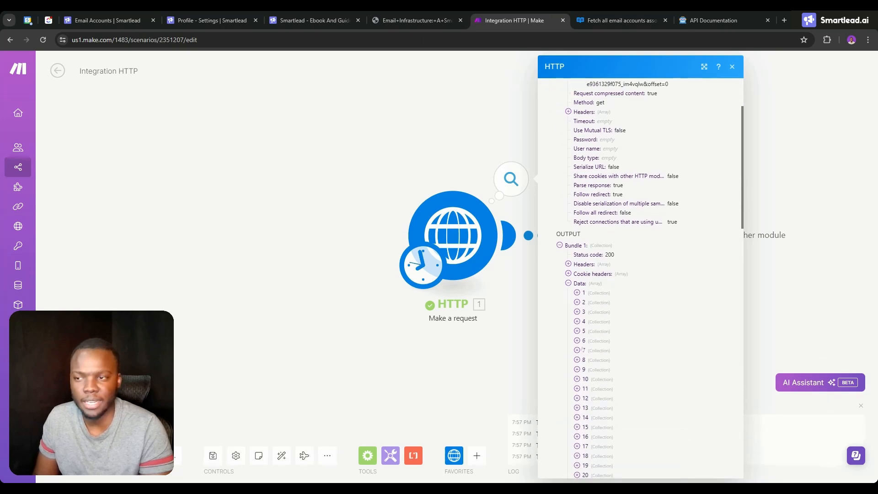
pyautogui.press('Escape')
# - Map Data[] from the HTTP module as the Iterator's array and save the module settings
pyautogui.click(618, 250)
pyautogui.click(750, 241)
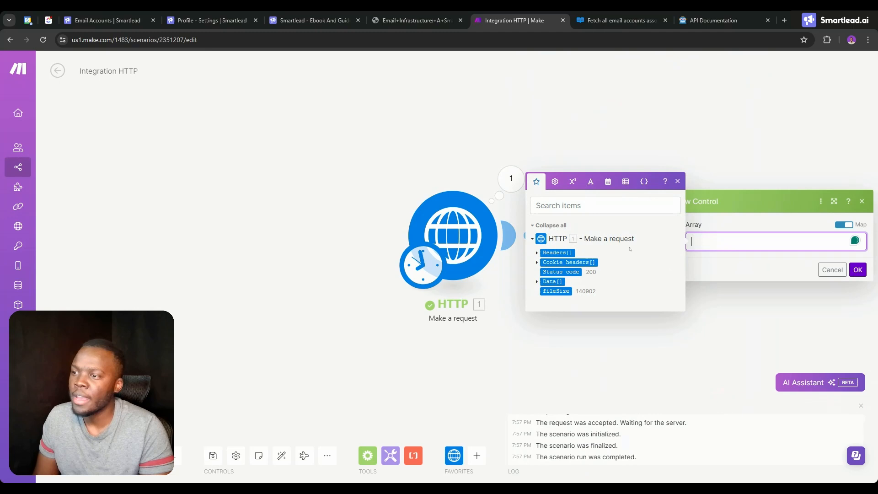
pyautogui.doubleClick(550, 281)
pyautogui.press('BackSpace')
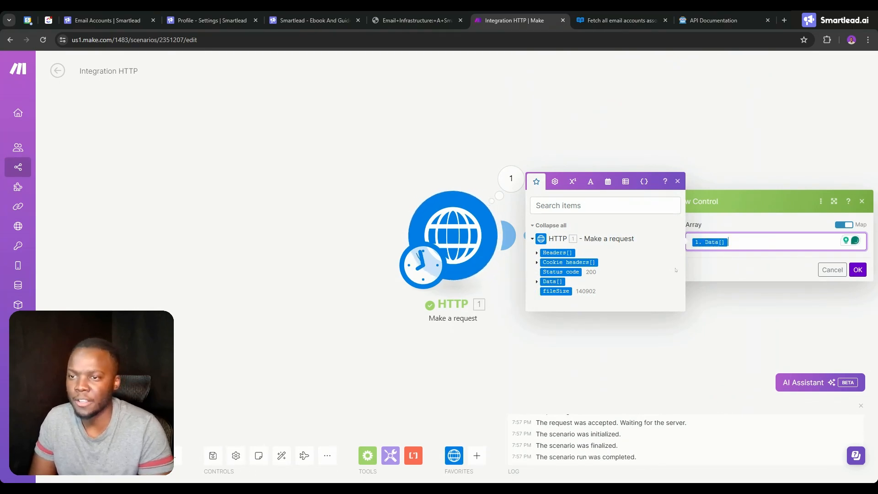
pyautogui.click(859, 270)
# - Run the scenario despite the warning, and examine the individual email account bundles in the Iterator's output
pyautogui.click(74, 455)
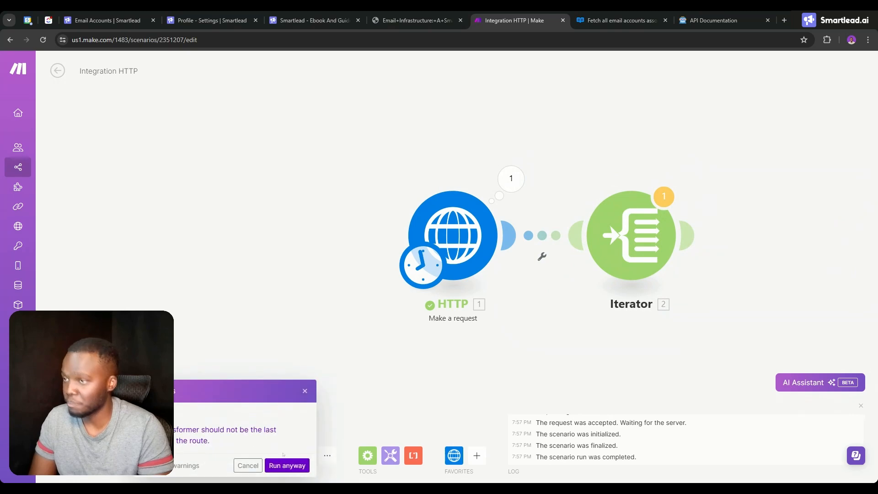
pyautogui.click(286, 465)
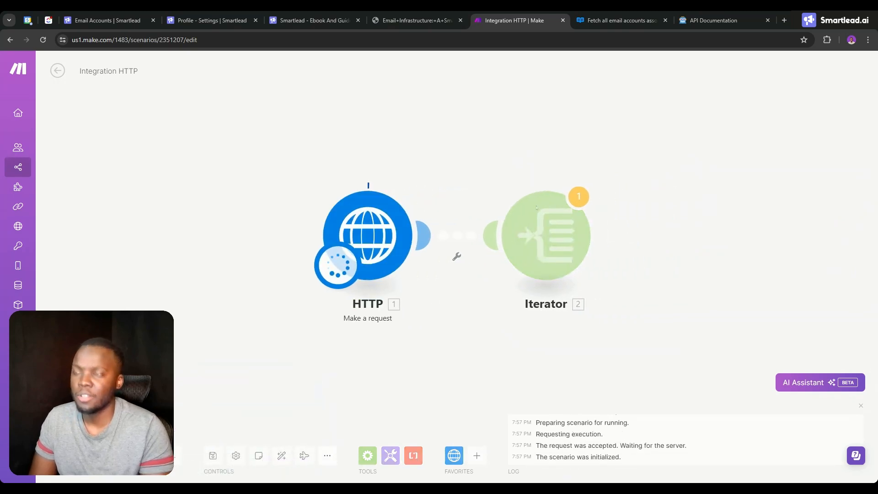
pyautogui.click(601, 180)
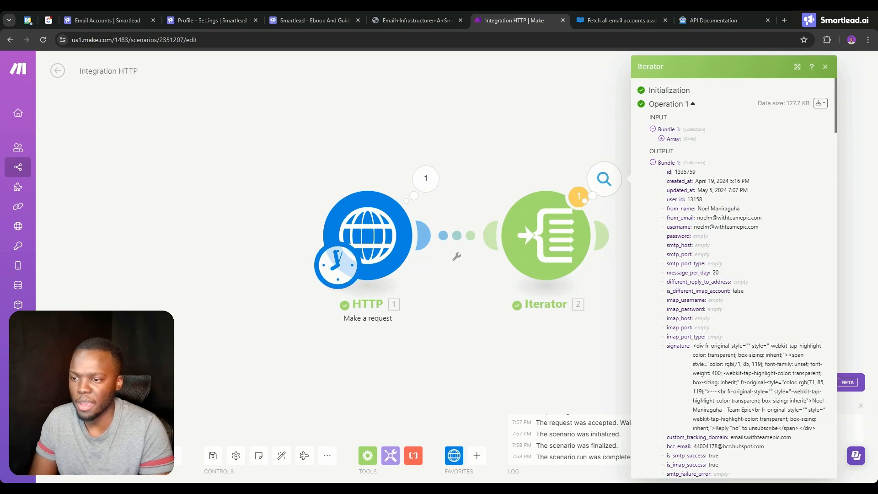
pyautogui.scroll(-2, 731, 274)
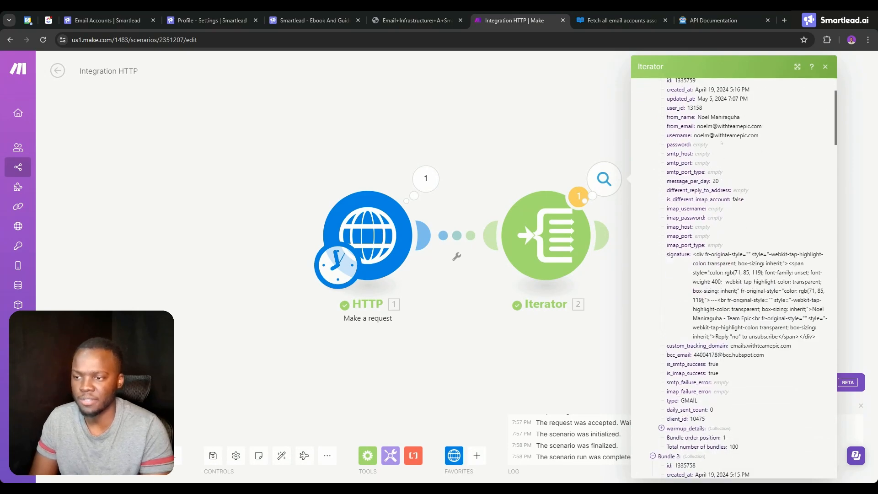
pyautogui.scroll(-5, 731, 274)
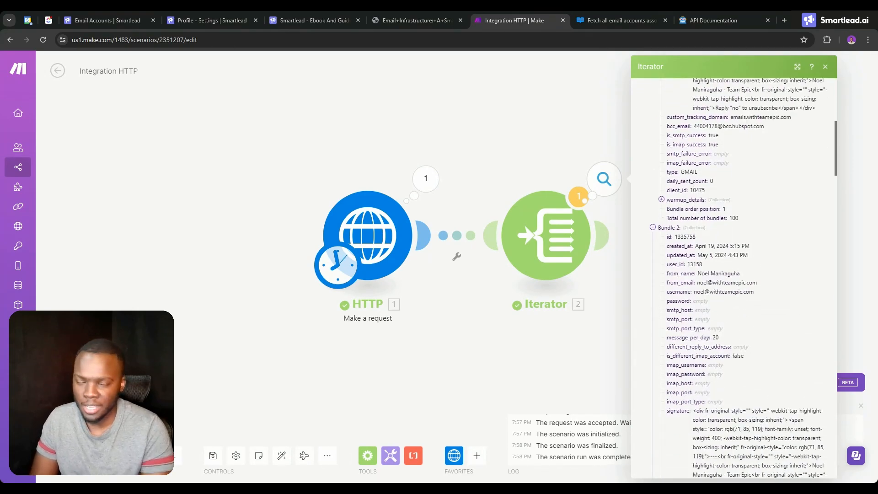
pyautogui.scroll(-6, 708, 367)
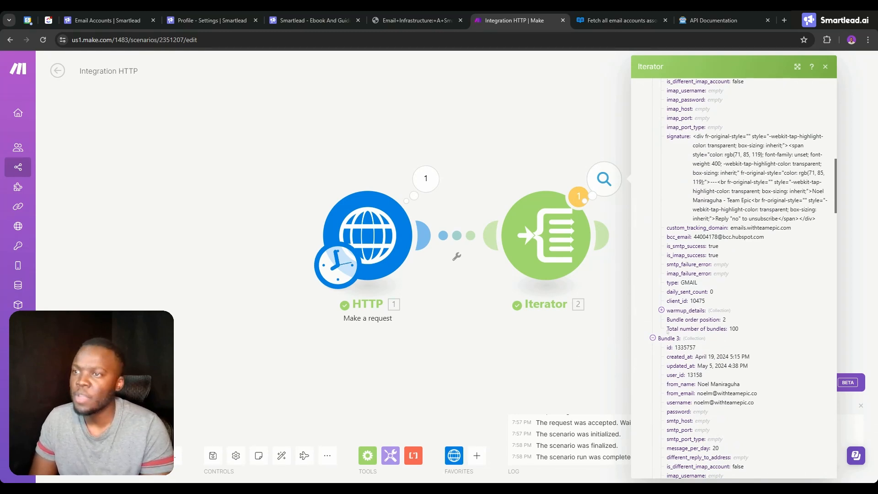
pyautogui.scroll(6, 682, 316)
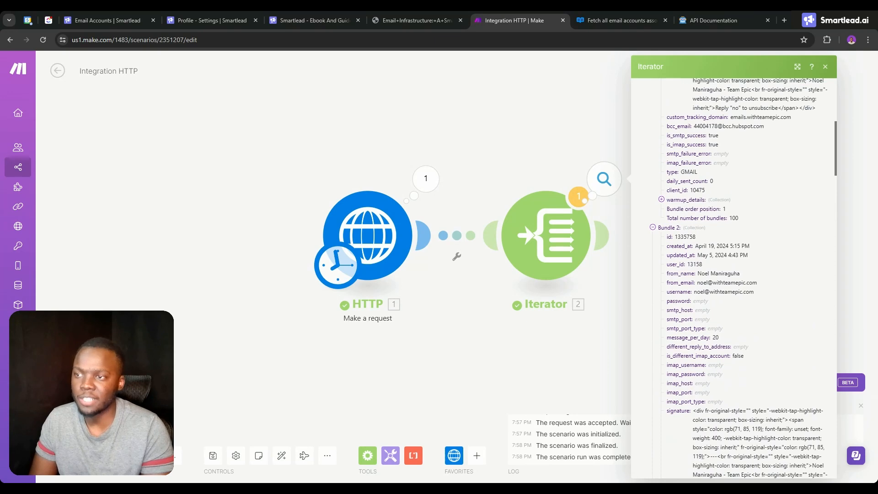
pyautogui.moveTo(695, 246); pyautogui.dragTo(756, 246)
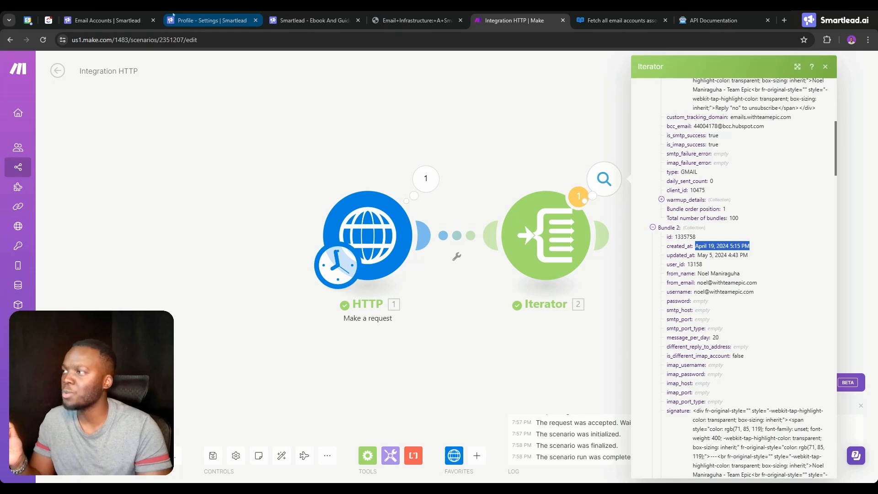
pyautogui.click(106, 20)
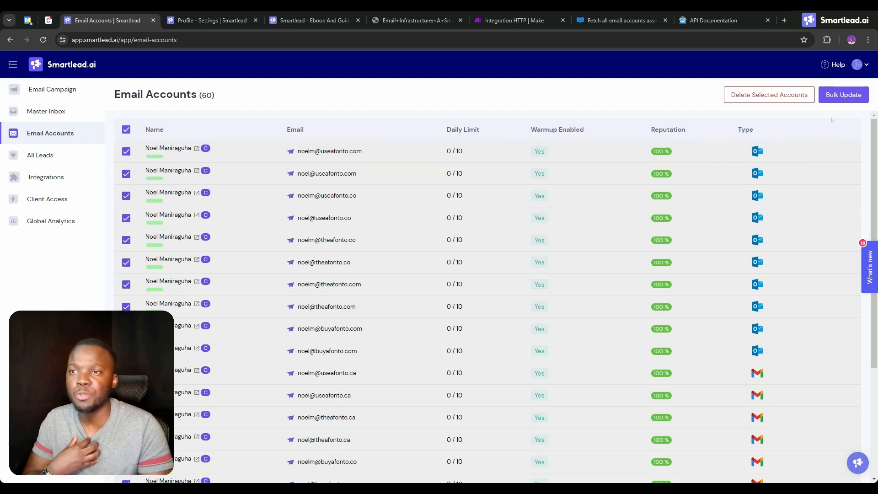
pyautogui.click(836, 97)
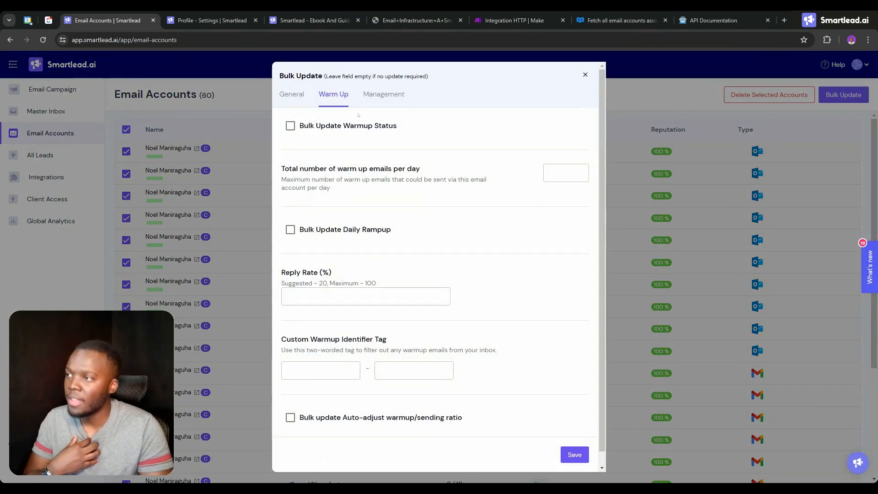
pyautogui.click(377, 297)
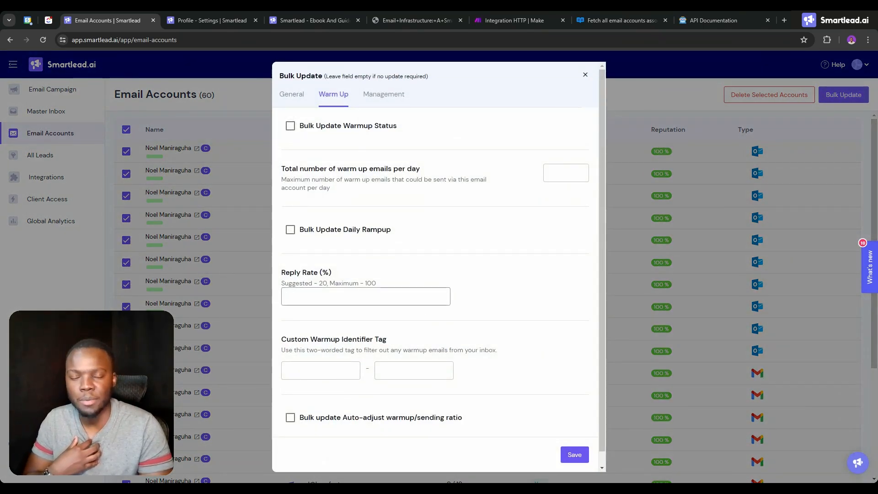
pyautogui.click(292, 94)
pyautogui.click(287, 173)
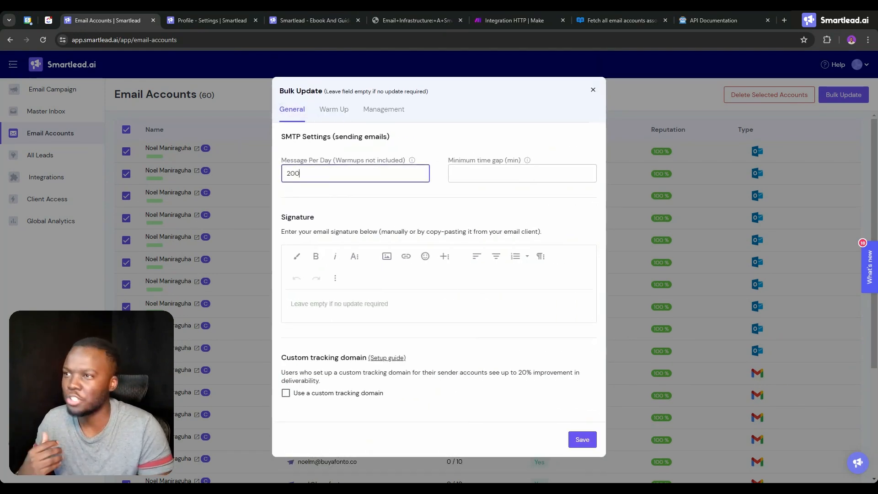
pyautogui.click(593, 90)
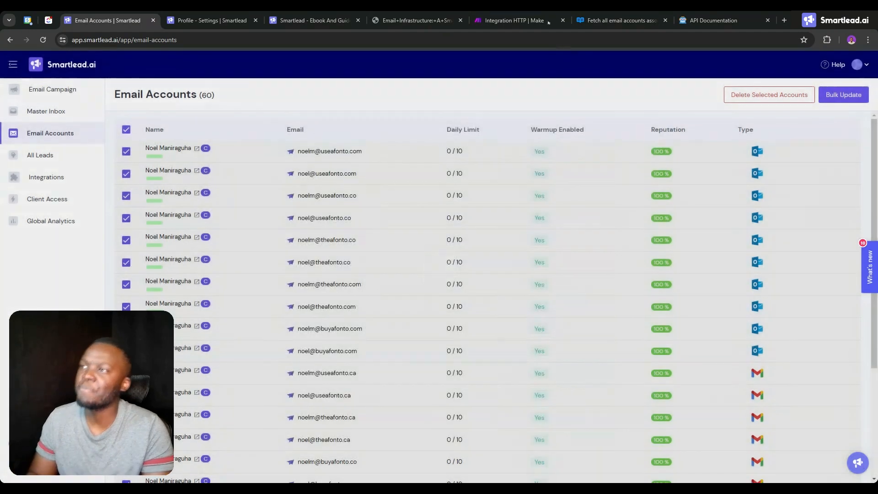
# - Open the Update Email Account endpoint in the Smartlead API reference and copy its request URL, including the api_key parameter
pyautogui.click(523, 14)
pyautogui.click(615, 20)
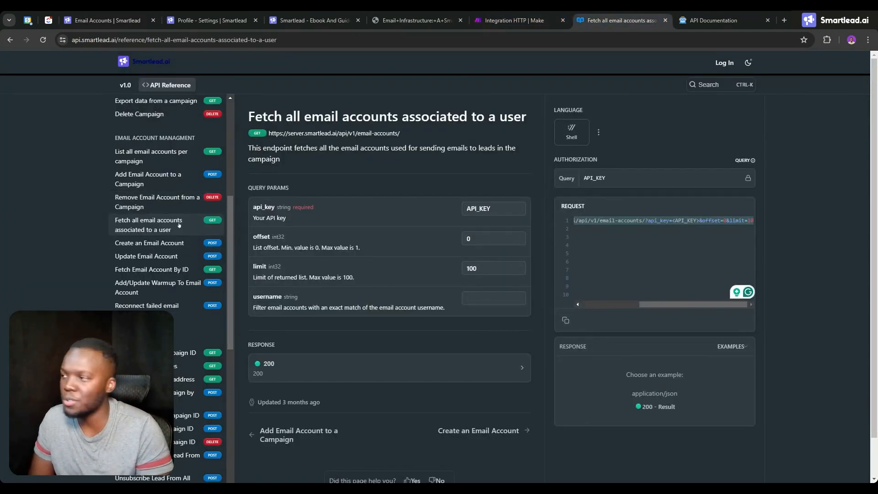
pyautogui.click(158, 257)
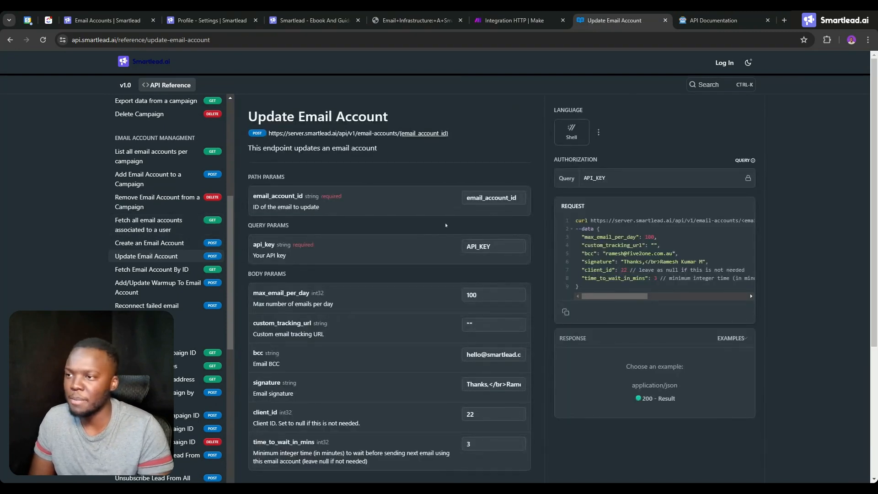
pyautogui.moveTo(589, 220); pyautogui.dragTo(793, 222)
pyautogui.hotkey('ctrl', 'c')
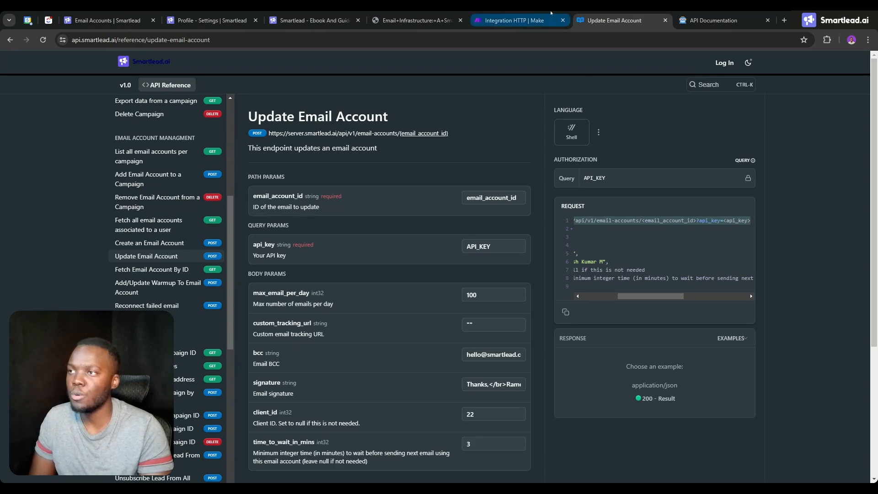
# - Switch to Make, add an HTTP Make a request module after the Iterator, and paste the copied endpoint as its URL
pyautogui.click(534, 17)
pyautogui.click(601, 236)
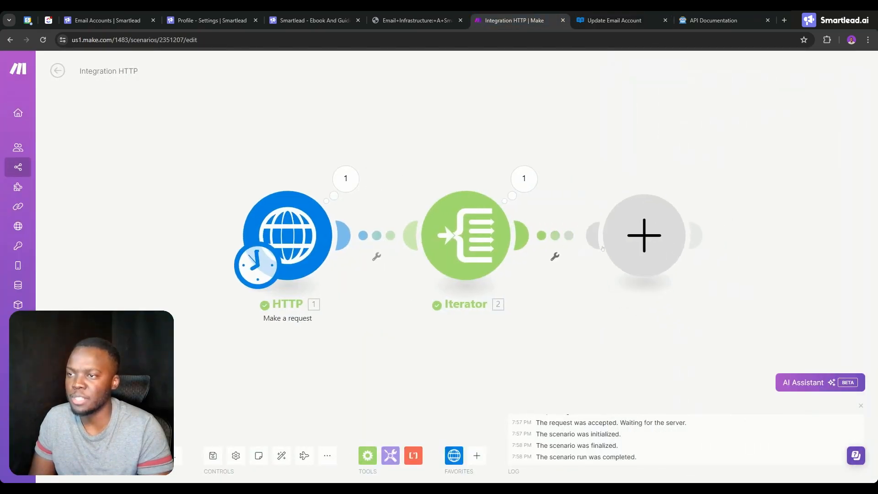
pyautogui.scroll(-5, 717, 235)
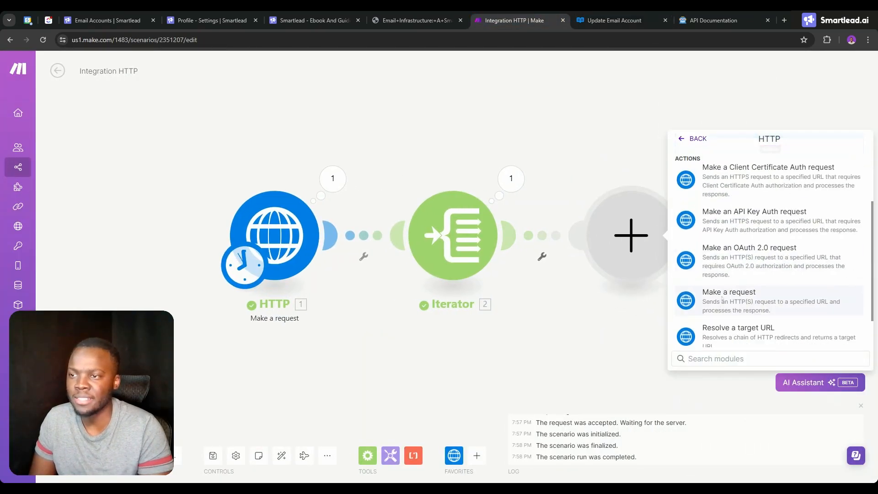
pyautogui.click(731, 249)
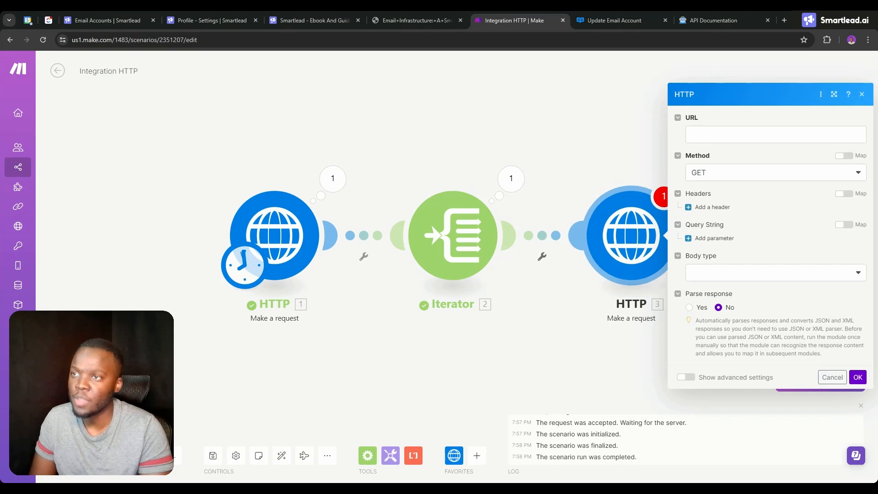
pyautogui.click(776, 134)
pyautogui.hotkey('ctrl', 'v')
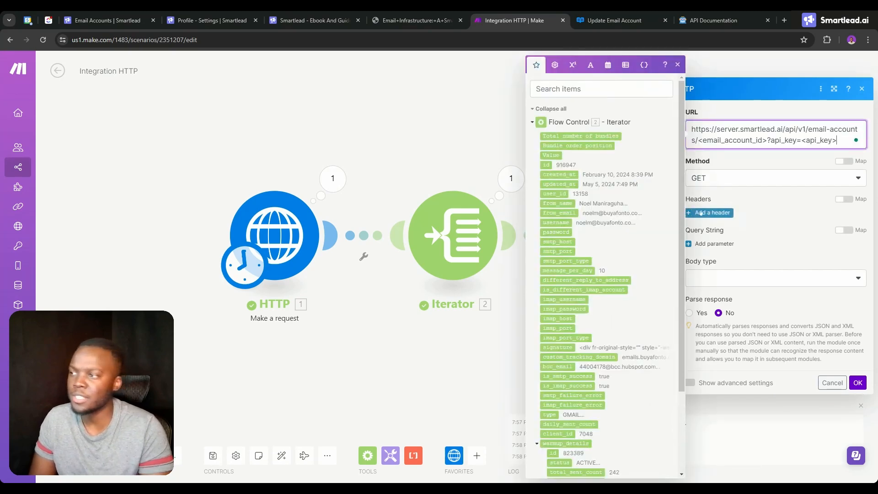
# - Copy the API key from the first HTTP module's URL and replace the <api_key> placeholder in the new HTTP module's URL with it
pyautogui.click(333, 179)
pyautogui.click(290, 220)
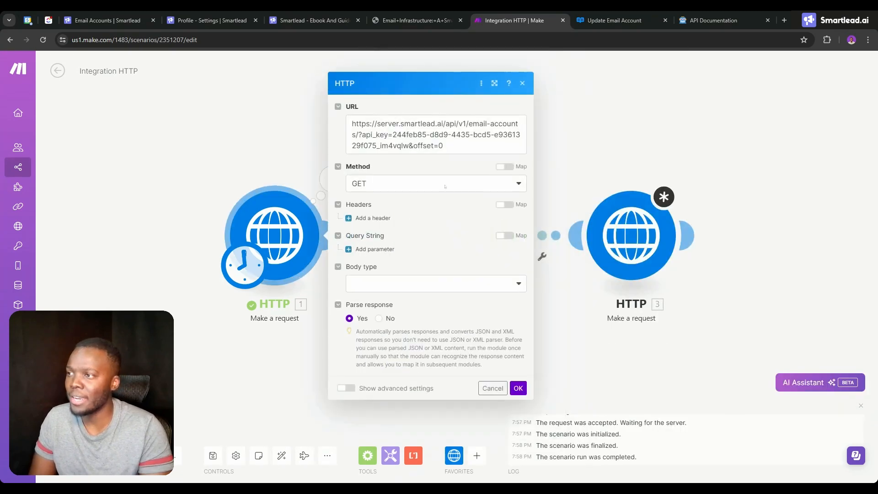
pyautogui.moveTo(392, 134); pyautogui.dragTo(408, 145)
pyautogui.hotkey('ctrl', 'c')
pyautogui.click(630, 235)
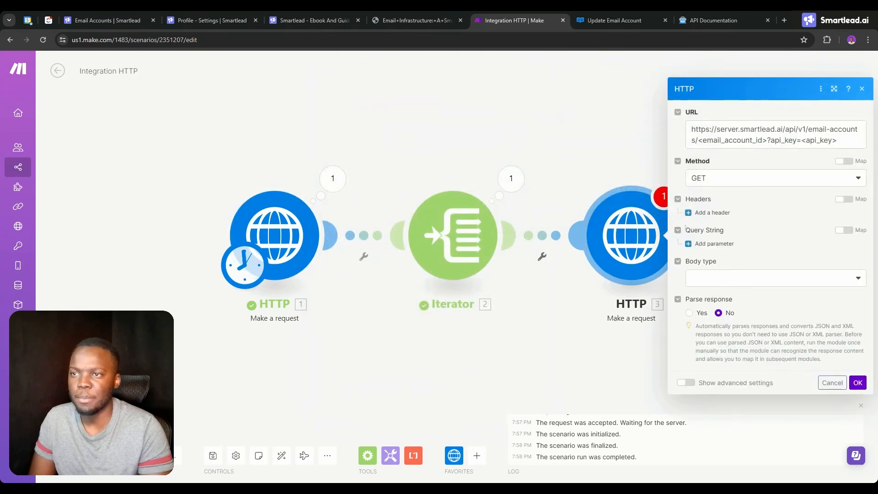
pyautogui.moveTo(837, 140); pyautogui.dragTo(801, 141)
pyautogui.press('BackSpace')
pyautogui.hotkey('ctrl', 'v')
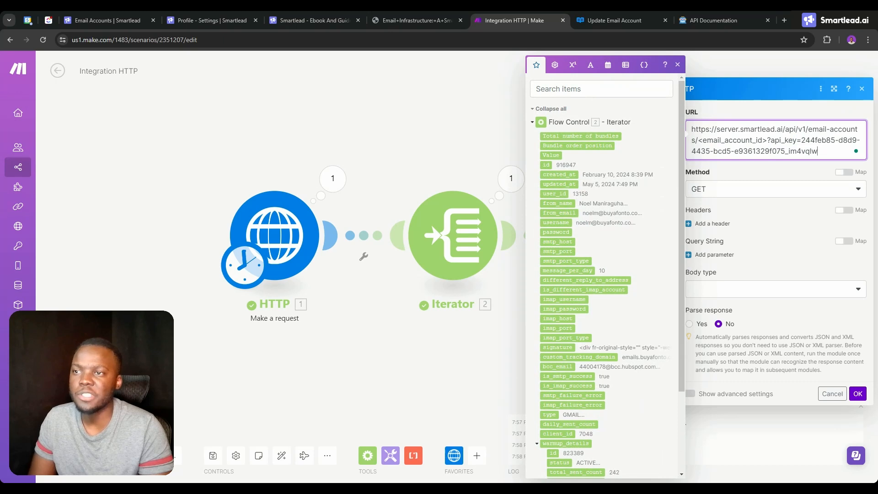
pyautogui.hotkey('ctrl', 'shift', 'Left')
pyautogui.hotkey('ctrl', 'shift', 'Left')
pyautogui.hotkey('ctrl', 'shift', 'Left')
pyautogui.hotkey('ctrl', 'shift', 'Left')
pyautogui.hotkey('ctrl', 'shift', 'Left')
pyautogui.hotkey('ctrl', 'shift', 'Left')
pyautogui.hotkey('ctrl', 'shift', 'Left')
pyautogui.hotkey('ctrl', 'shift', 'Left')
pyautogui.hotkey('ctrl', 'shift', 'Left')
pyautogui.hotkey('ctrl', 'shift', 'Left')
pyautogui.hotkey('ctrl', 'shift', 'Left')
pyautogui.hotkey('ctrl', 'shift', 'Left')
pyautogui.hotkey('ctrl', 'shift', 'Left')
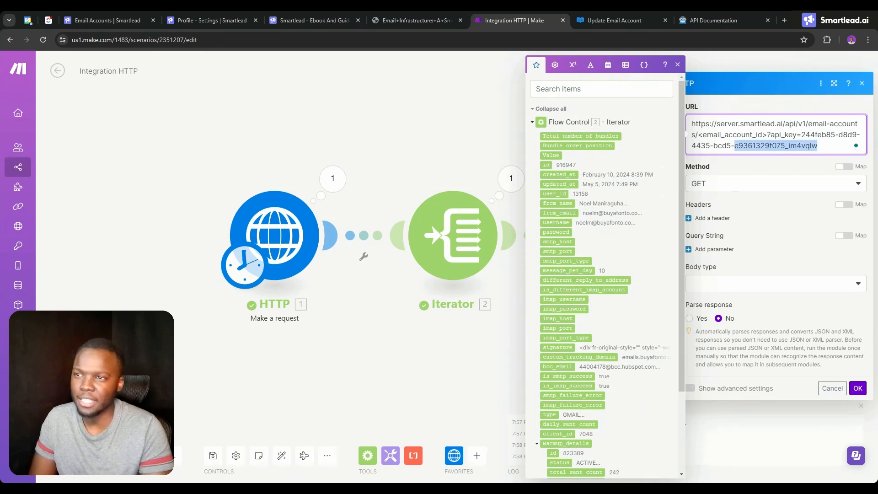
pyautogui.hotkey('ctrl', 'Right')
pyautogui.hotkey('shift', 'Left')
pyautogui.hotkey('shift', 'Left')
pyautogui.hotkey('shift', 'Left')
pyautogui.hotkey('shift', 'Left')
pyautogui.hotkey('shift', 'Left')
pyautogui.hotkey('shift', 'Left')
pyautogui.hotkey('shift', 'Left')
pyautogui.hotkey('shift', 'Left')
pyautogui.hotkey('shift', 'Left')
pyautogui.hotkey('shift', 'Left')
pyautogui.hotkey('shift', 'Left')
pyautogui.hotkey('shift', 'Left')
pyautogui.hotkey('shift', 'Left')
pyautogui.hotkey('shift', 'Left')
pyautogui.hotkey('shift', 'Left')
pyautogui.hotkey('shift', 'Left')
pyautogui.hotkey('shift', 'Left')
pyautogui.hotkey('shift', 'Left')
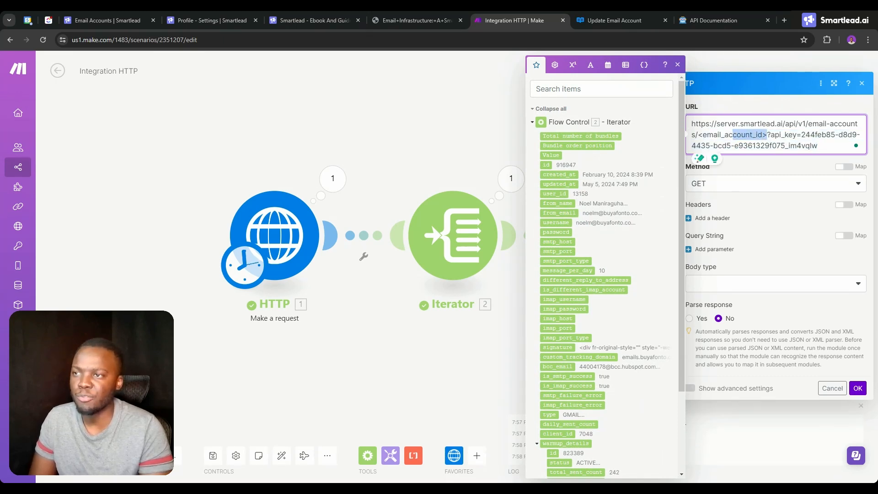
pyautogui.press('BackSpace')
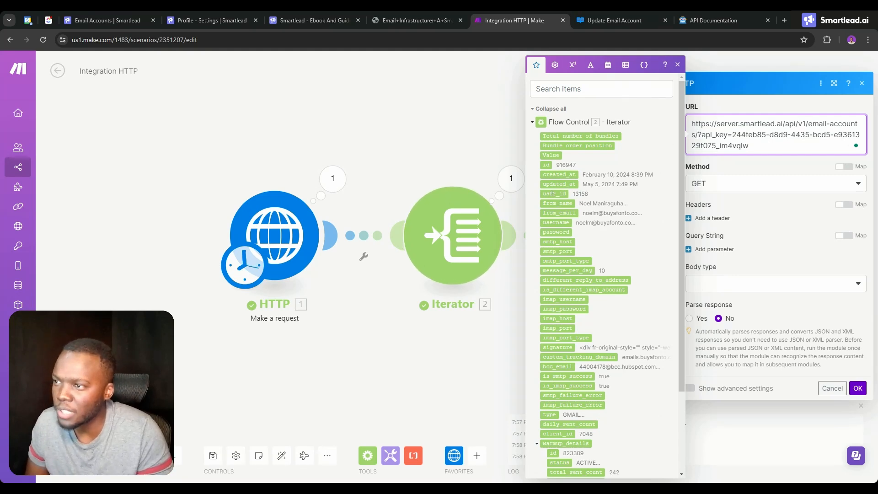
pyautogui.click(546, 164)
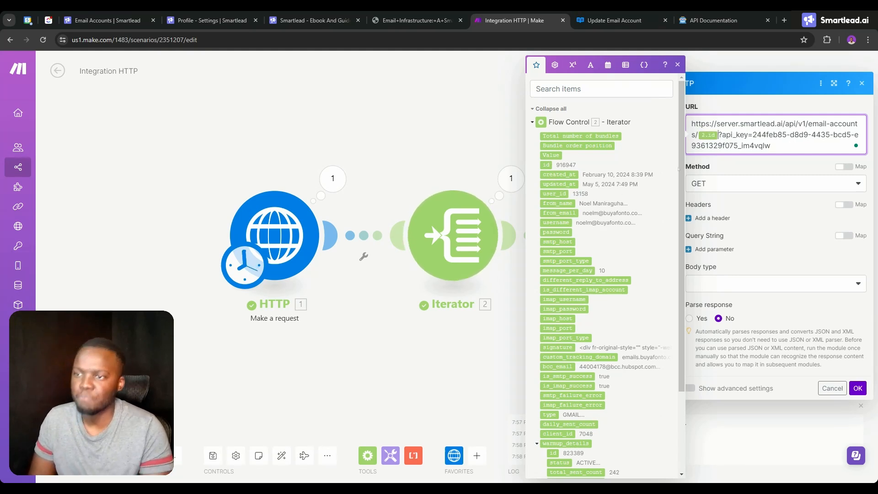
# - Enable response parsing in the new HTTP module and set its method to POST
pyautogui.click(689, 318)
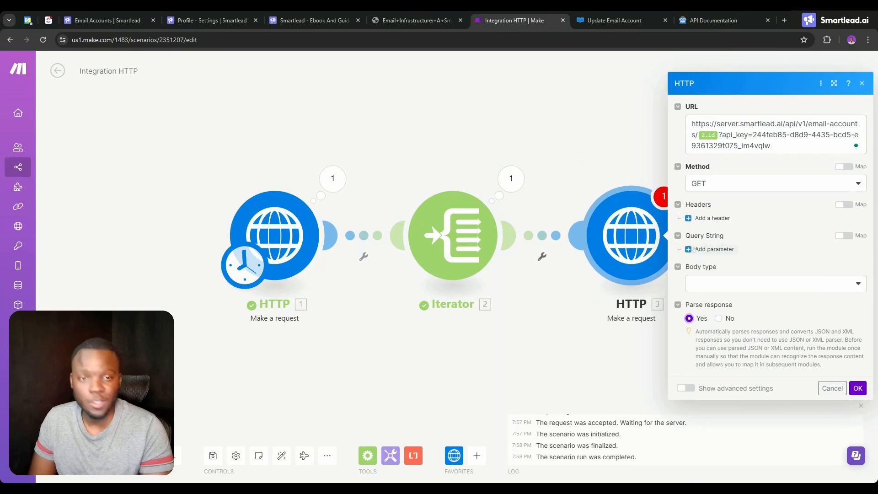
pyautogui.click(737, 188)
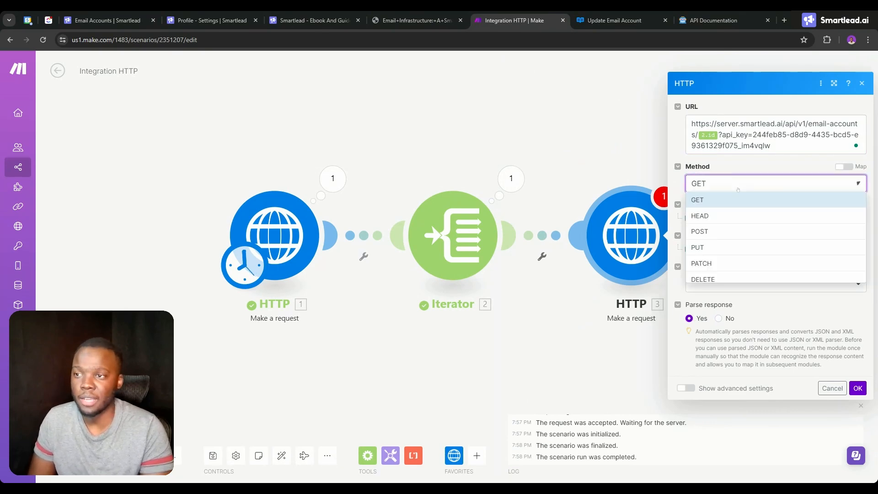
pyautogui.click(704, 232)
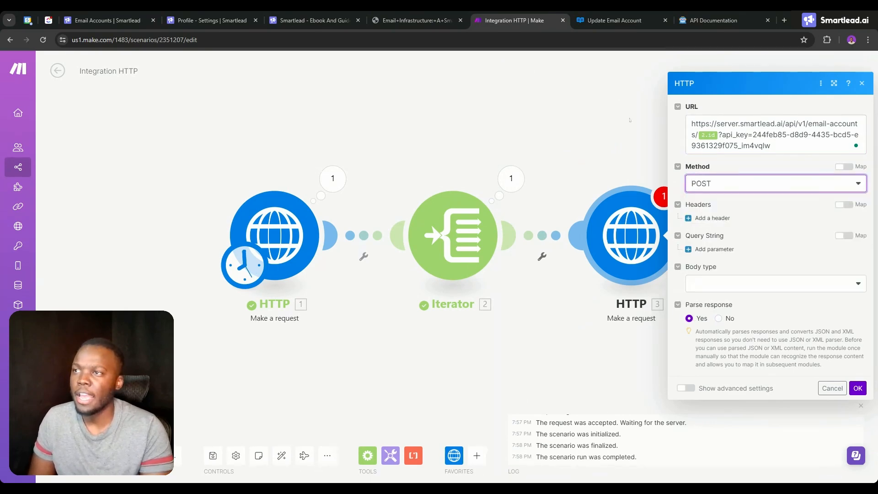
# - Switch to the Update Email Account API reference and copy the JSON body from the sample request
pyautogui.click(617, 20)
pyautogui.moveTo(650, 297); pyautogui.dragTo(613, 296)
pyautogui.moveTo(598, 229); pyautogui.dragTo(579, 286)
pyautogui.hotkey('ctrl', 'c')
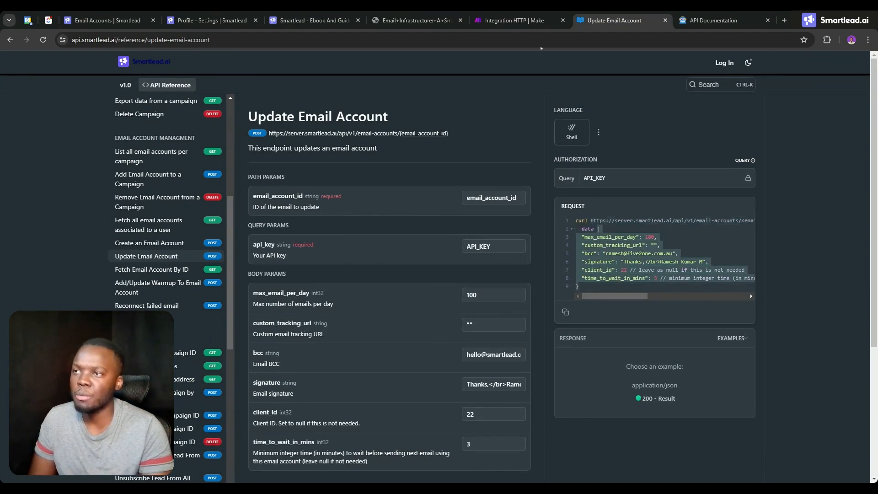
# - In Make, set the module's body type to Raw and content type to JSON (application/json), and paste the copied JSON as request content
pyautogui.click(514, 20)
pyautogui.click(713, 283)
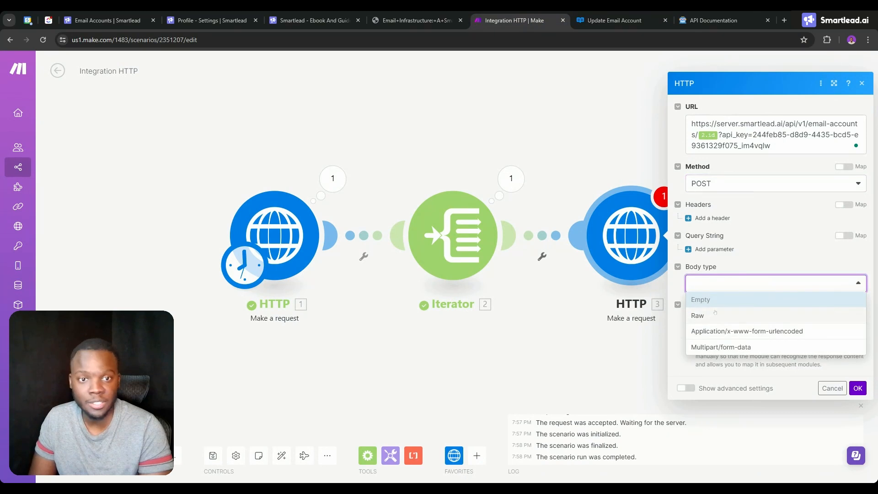
pyautogui.click(715, 314)
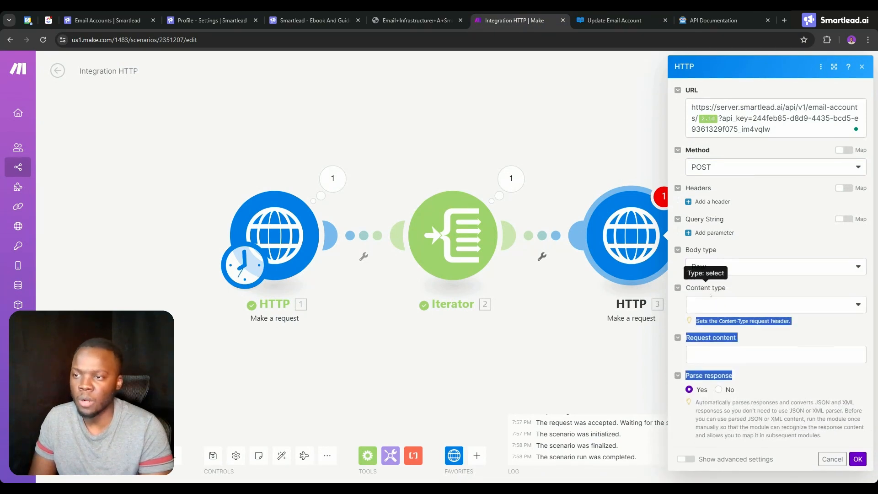
pyautogui.click(711, 303)
pyautogui.click(727, 350)
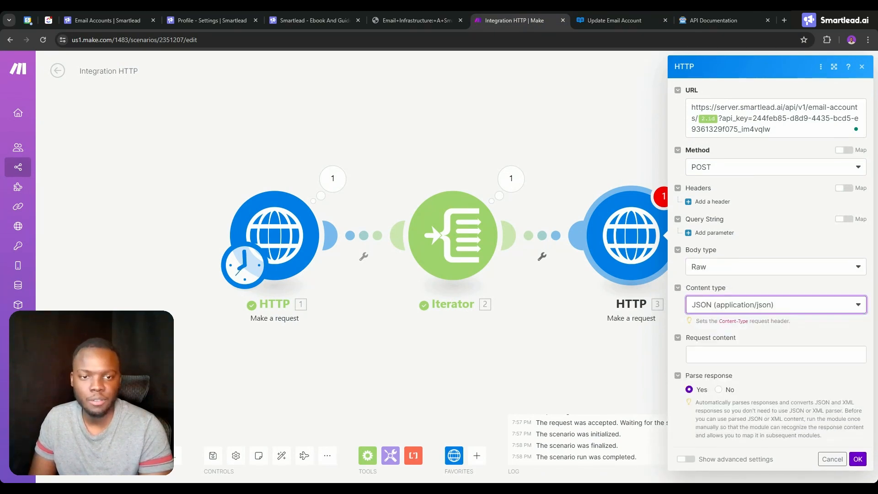
pyautogui.click(730, 352)
pyautogui.hotkey('ctrl', 'v')
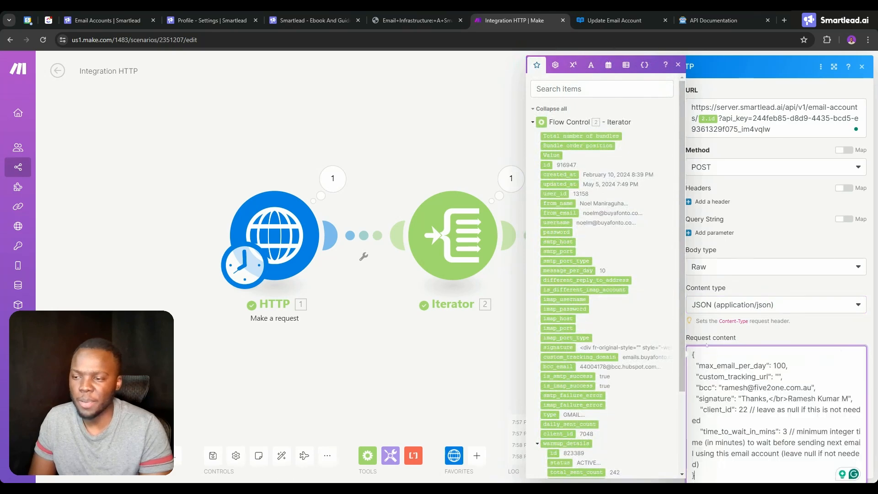
pyautogui.doubleClick(776, 365)
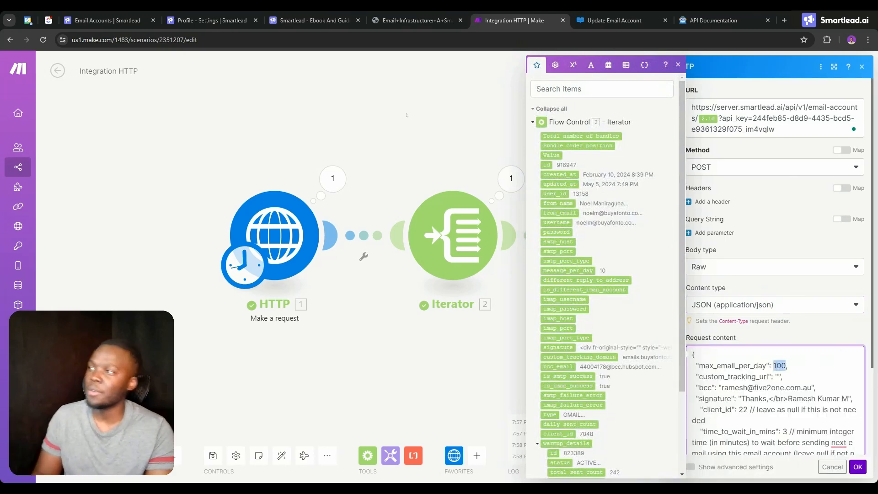
pyautogui.click(112, 18)
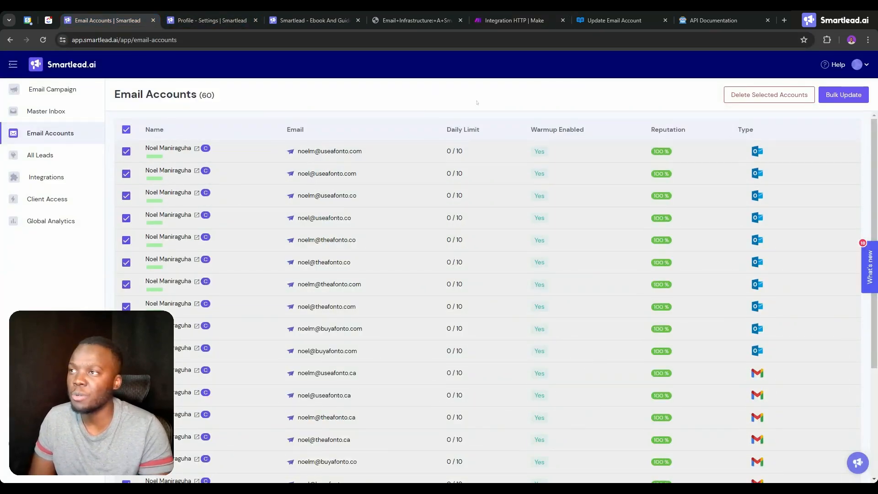
pyautogui.click(514, 20)
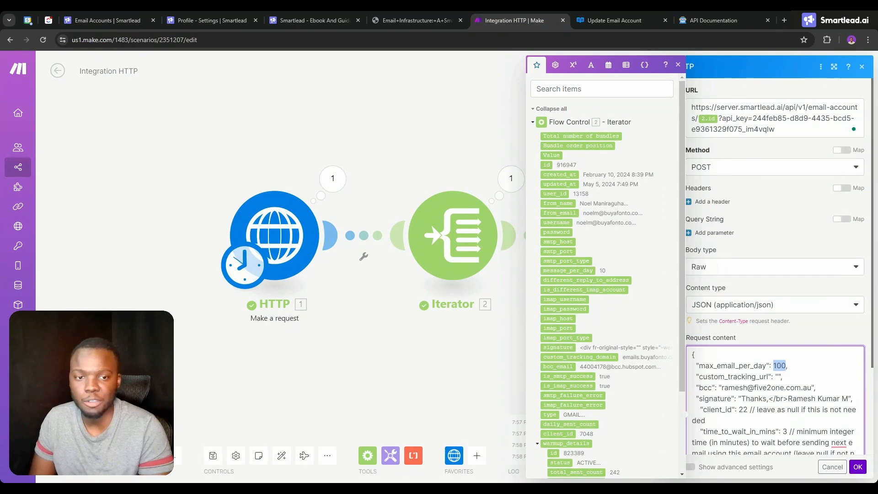
pyautogui.scroll(-2, 775, 274)
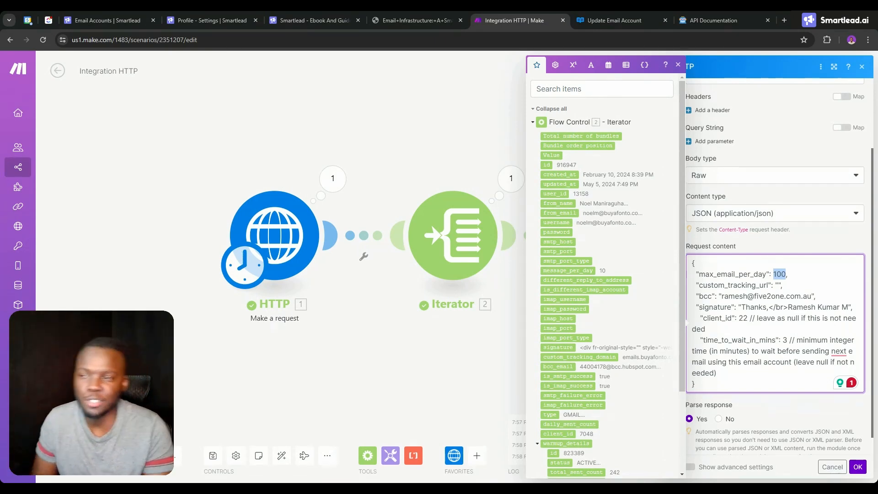
pyautogui.click(465, 328)
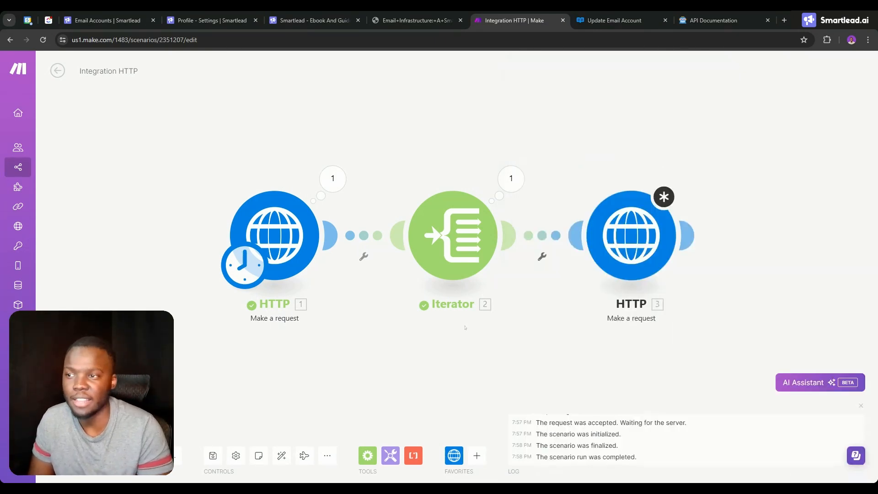
# - Delete the Update Email Account HTTP module that follows the Iterator
pyautogui.click(686, 238)
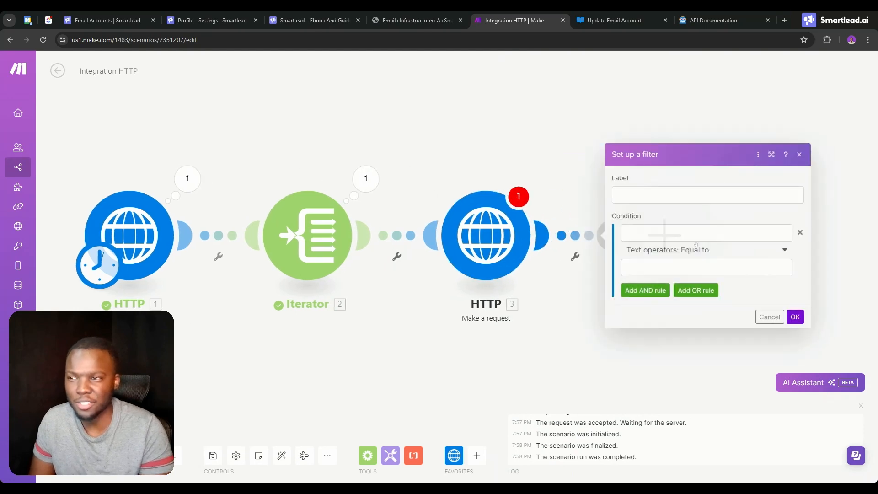
pyautogui.click(679, 170)
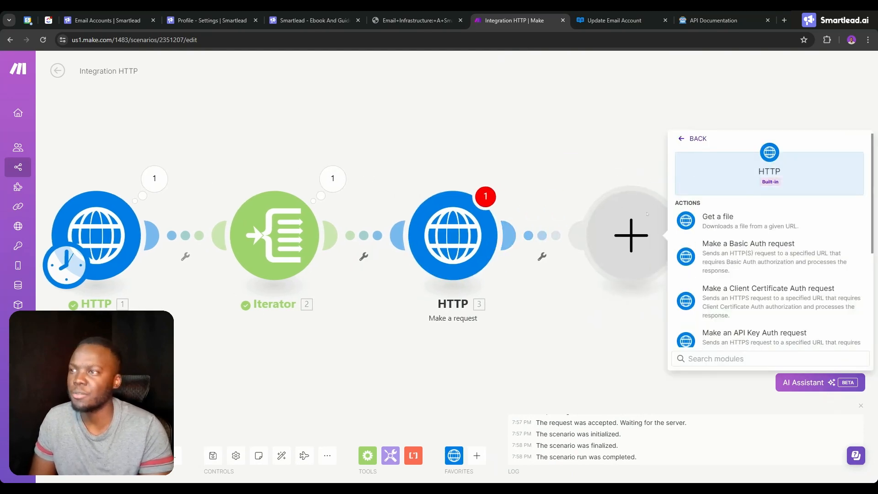
pyautogui.click(450, 238)
pyautogui.click(450, 237)
pyautogui.click(695, 467)
pyautogui.rightClick(447, 222)
pyautogui.click(469, 331)
# - Add a fresh HTTP Make a request module after the Iterator
pyautogui.click(330, 236)
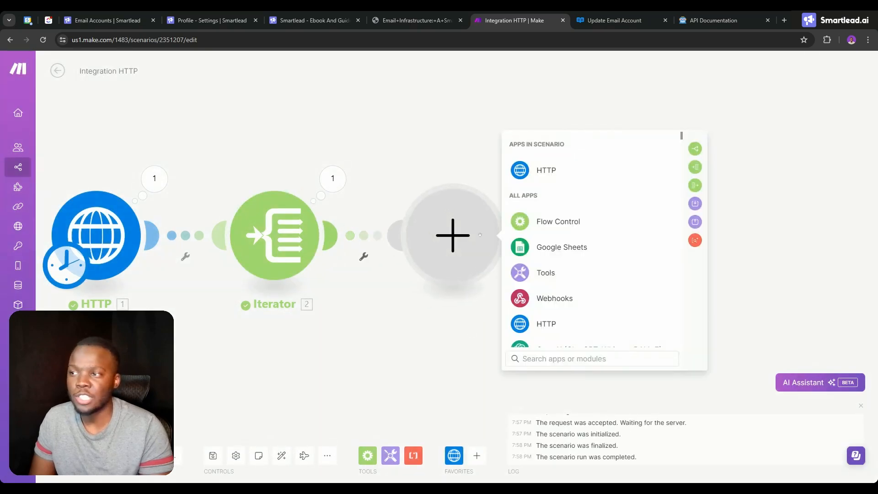
pyautogui.click(521, 179)
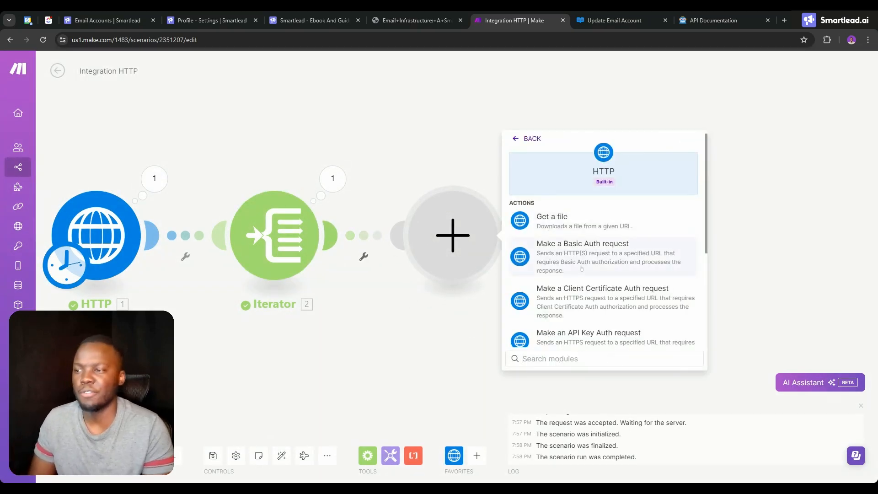
pyautogui.scroll(-2, 582, 269)
pyautogui.click(567, 322)
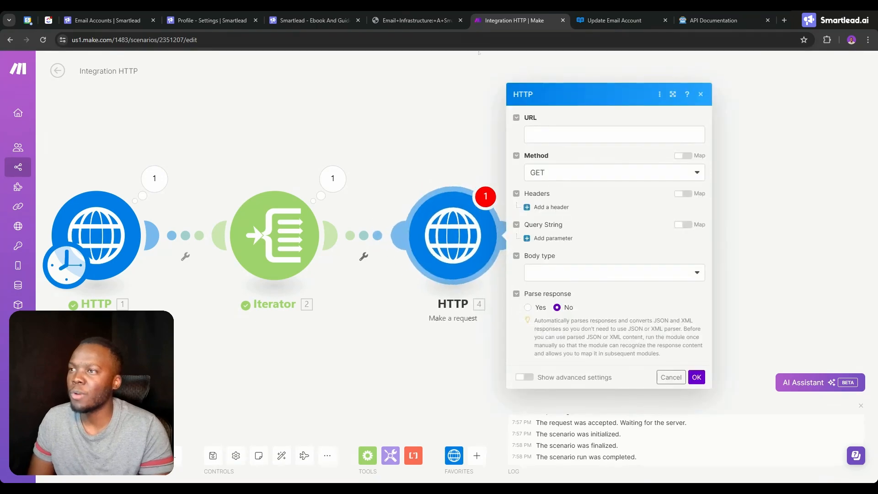
# - Copy the request URL of the Add/Update Warmup To Email Account endpoint from the API reference and paste it as the new HTTP module's URL
pyautogui.click(614, 20)
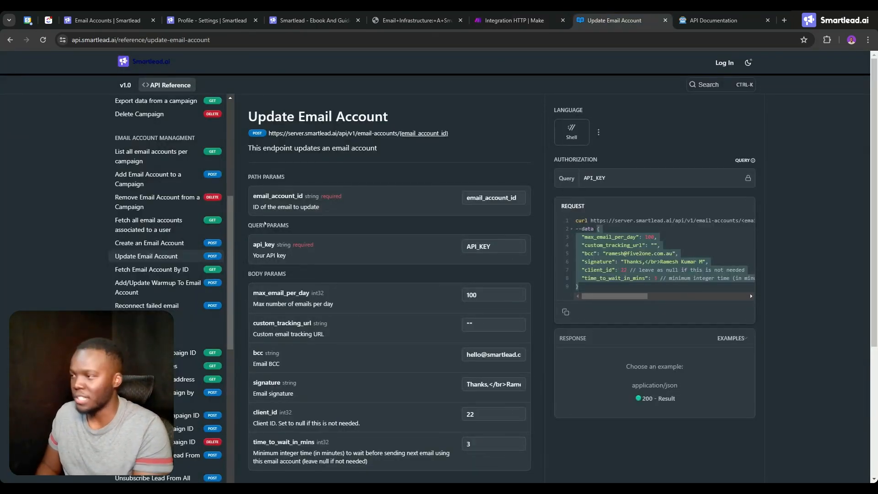
pyautogui.scroll(-2, 125, 201)
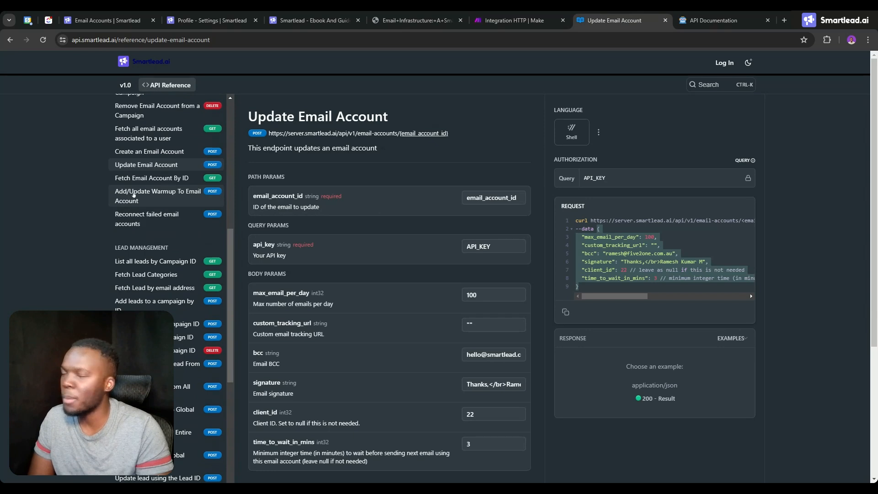
pyautogui.click(151, 195)
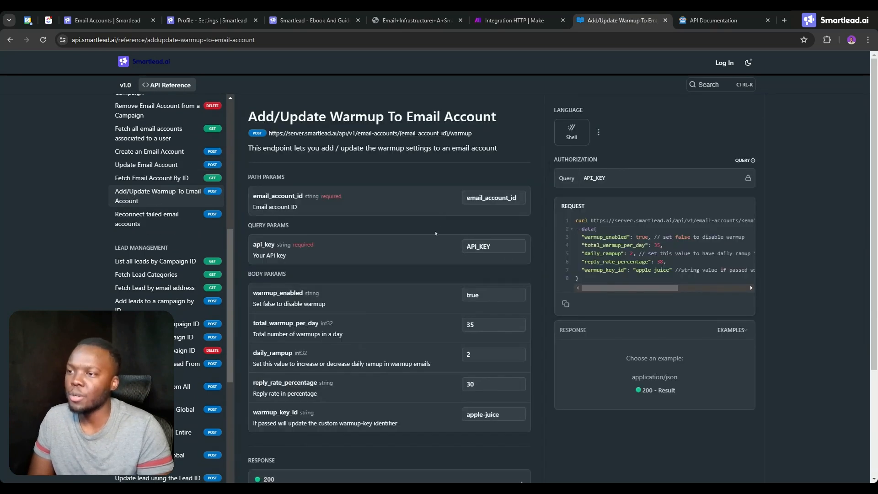
pyautogui.moveTo(590, 221); pyautogui.dragTo(780, 222)
pyautogui.hotkey('ctrl', 'c')
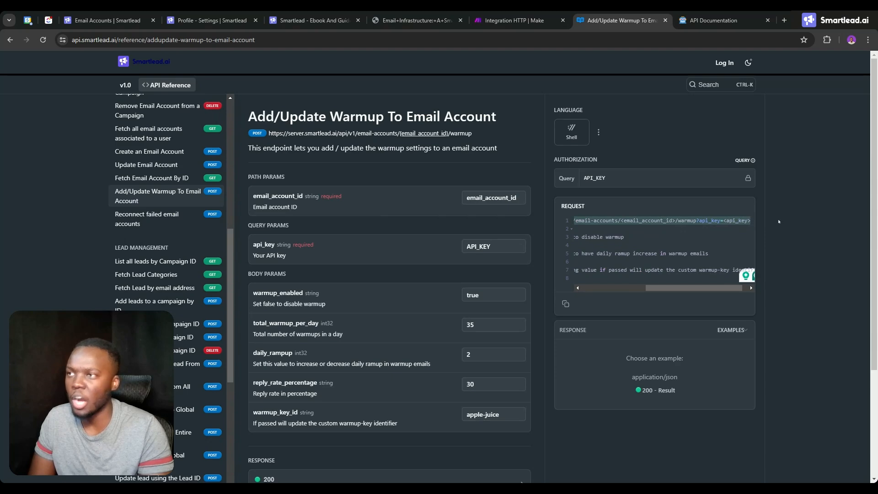
pyautogui.click(514, 21)
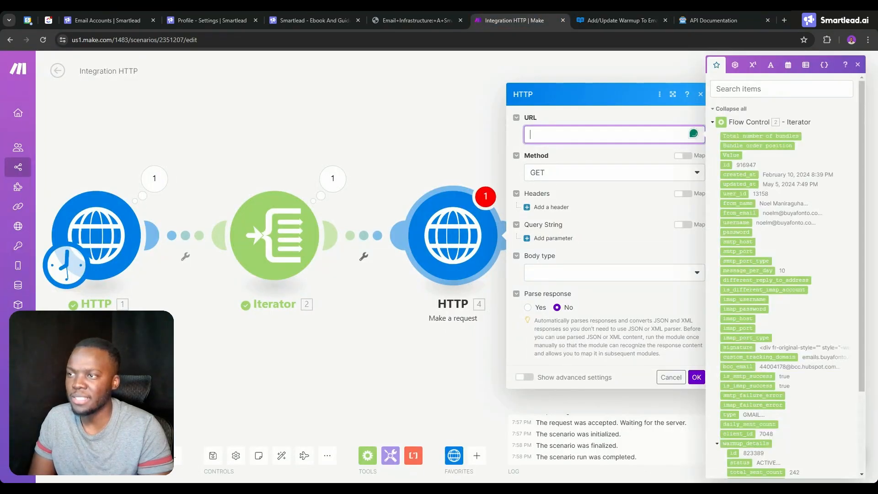
pyautogui.hotkey('ctrl', 'v')
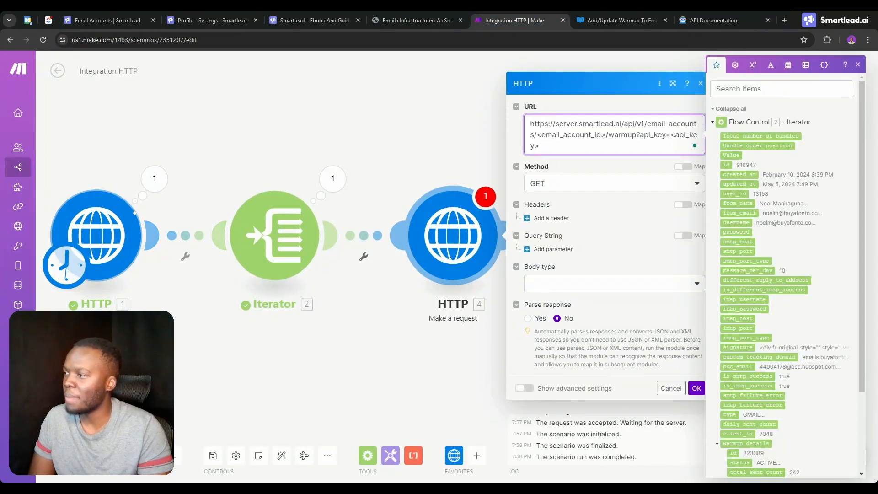
# - Copy the API key from the first HTTP module's URL and replace the <api_key> placeholder in the warmup module's URL with it
pyautogui.click(132, 216)
pyautogui.moveTo(214, 134); pyautogui.dragTo(230, 146)
pyautogui.hotkey('ctrl', 'c')
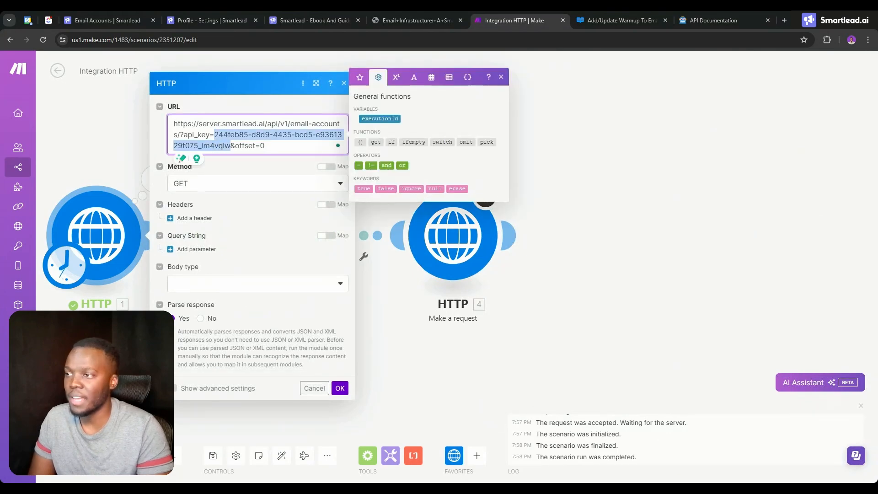
pyautogui.click(446, 238)
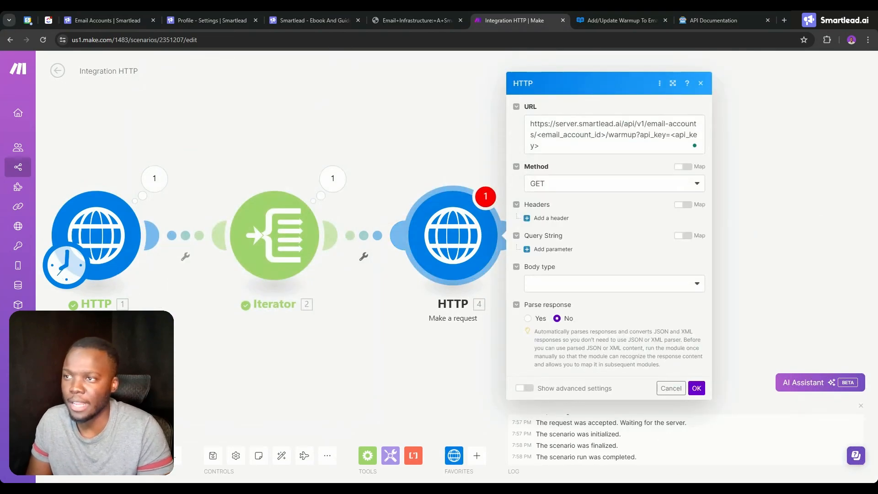
pyautogui.moveTo(670, 134); pyautogui.dragTo(539, 145)
pyautogui.hotkey('ctrl', 'v')
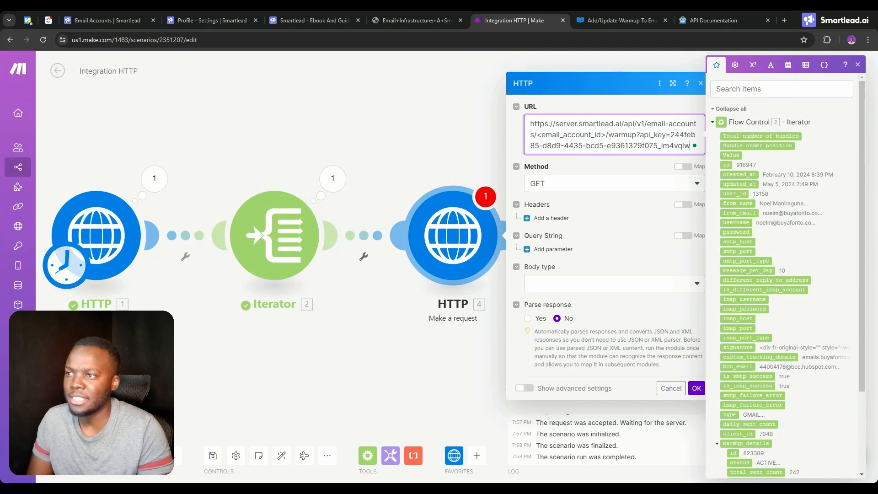
# - Replace the <email_account_id> placeholder in the warmup module's URL with the Iterator's id field
pyautogui.moveTo(605, 135); pyautogui.dragTo(536, 135)
pyautogui.press('BackSpace')
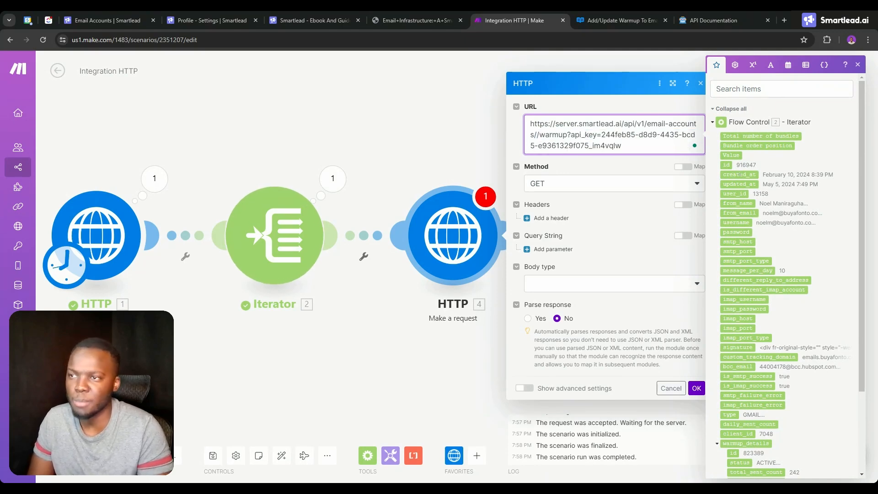
pyautogui.click(726, 165)
# - Set the warmup module's method to POST, body type to Raw and content type to JSON (application/json), with response parsing enabled
pyautogui.click(543, 183)
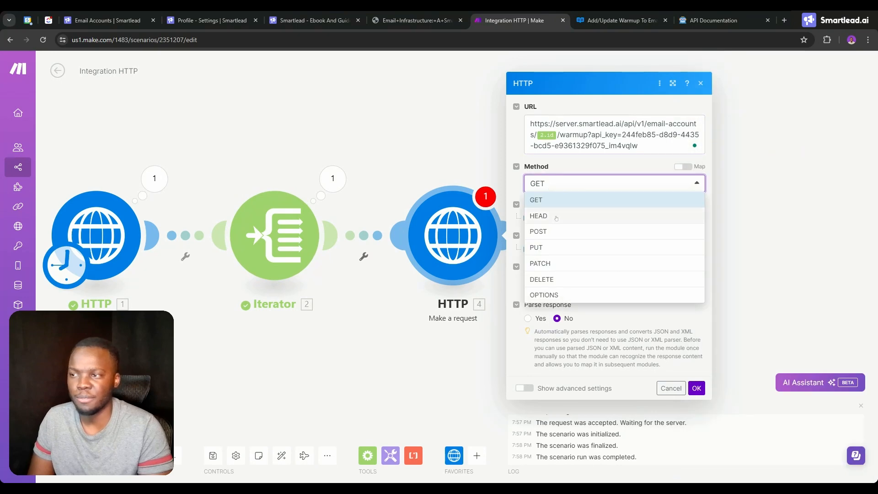
pyautogui.click(557, 229)
pyautogui.click(549, 282)
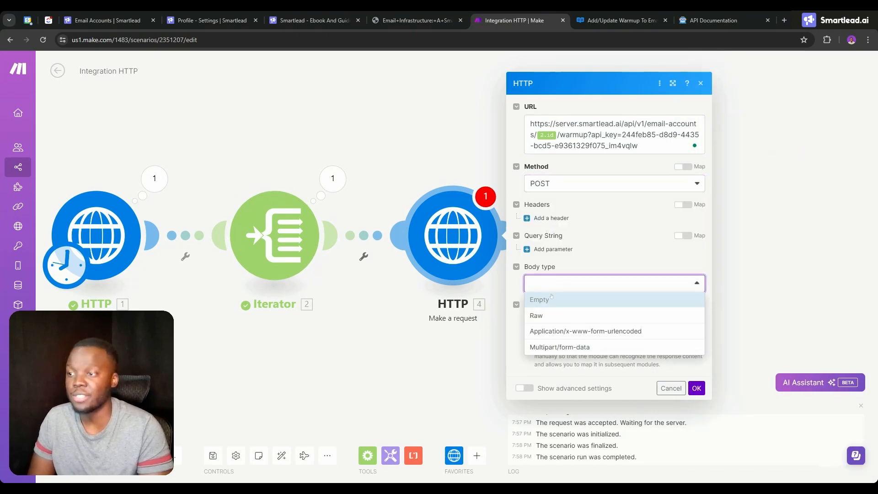
pyautogui.click(549, 316)
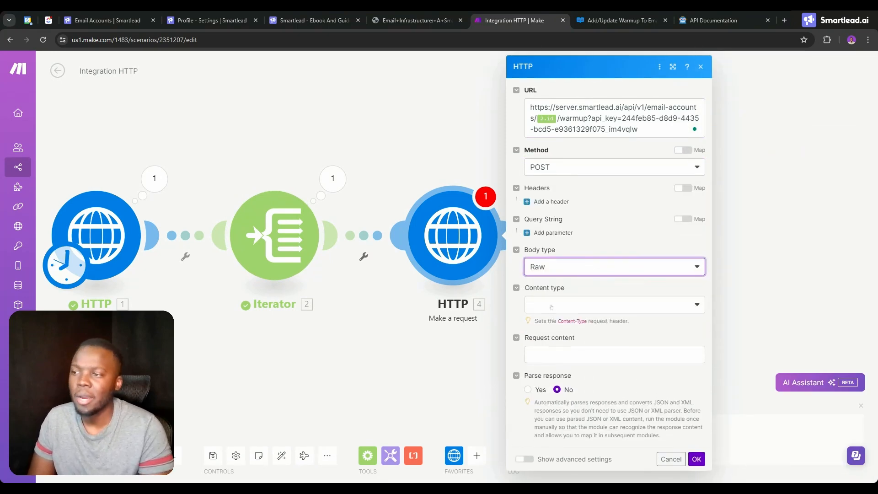
pyautogui.click(552, 306)
pyautogui.click(536, 352)
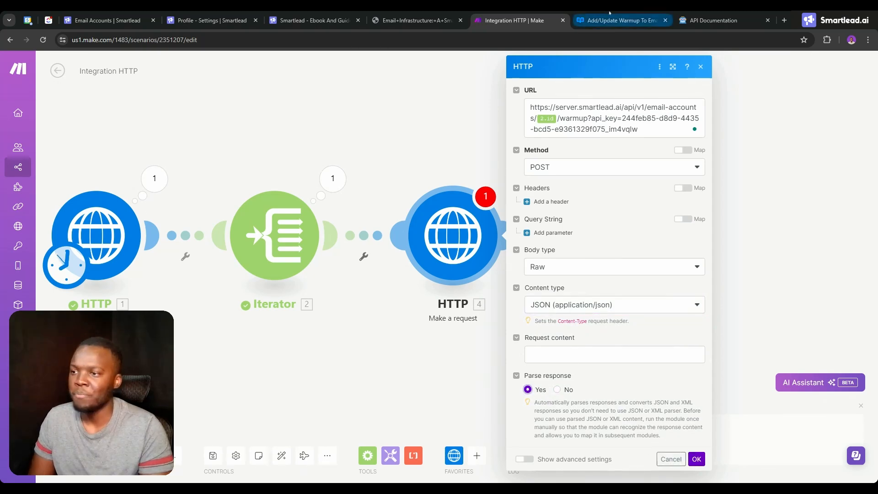
# - Copy the sample JSON body from the Add/Update Warmup To Email Account reference and paste it as the HTTP module's request content
pyautogui.click(617, 20)
pyautogui.moveTo(694, 288); pyautogui.dragTo(630, 287)
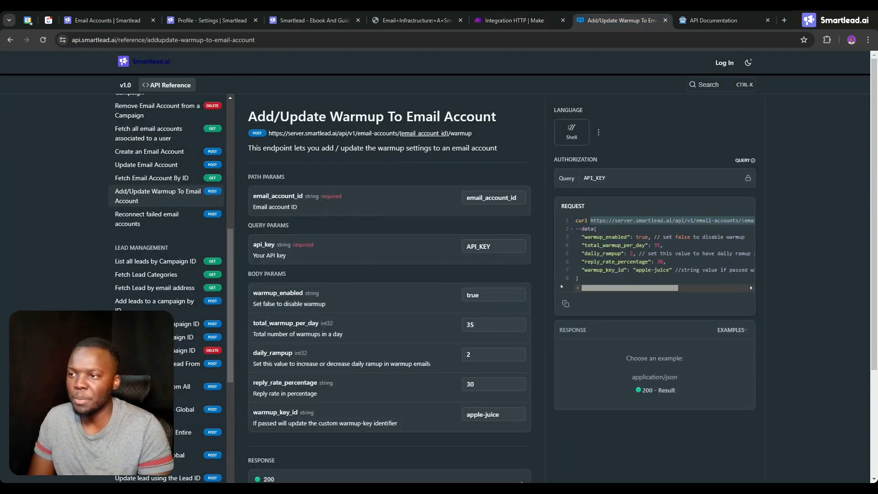
pyautogui.moveTo(594, 228); pyautogui.dragTo(579, 278)
pyautogui.click(548, 18)
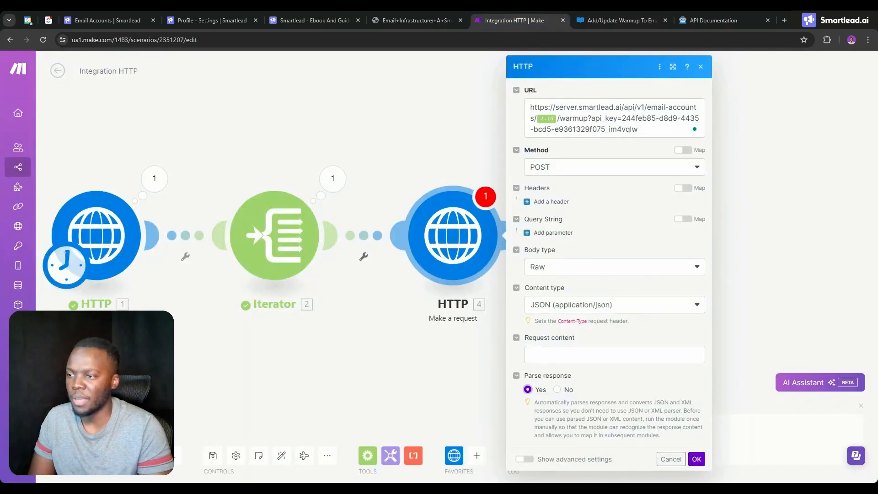
pyautogui.click(577, 355)
pyautogui.write('{   "warmup_enabled": true, // set false to disable warmup   "total_warmup_per_day": 35,   "daily_rampup": 2, // set this value to have daily ramup increase in warmup emails   "reply_rate_percentage": 38,     "warmup_key_id": "apple-juice" //string value if passed will update the custom warmup-key identifier }')
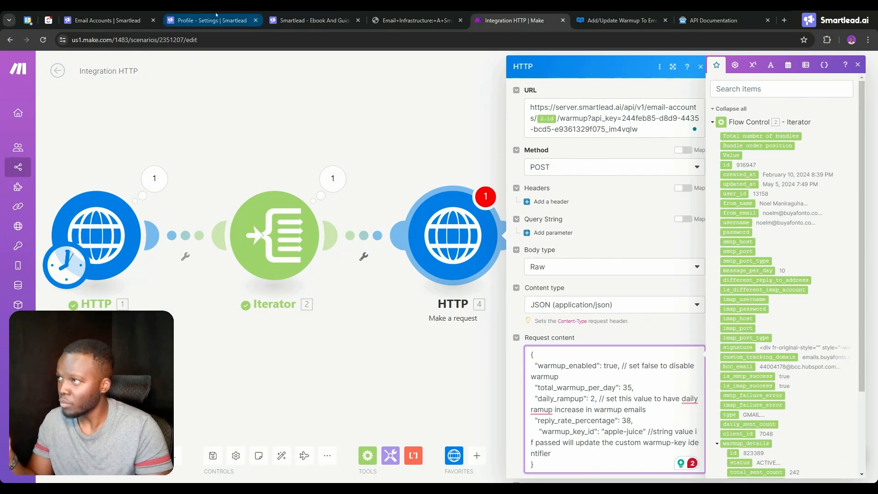
# - Check the handbook's warm-up recommendation and set daily_rampup to 5 in the warmup module's request content, deleting that line's comment
pyautogui.click(412, 20)
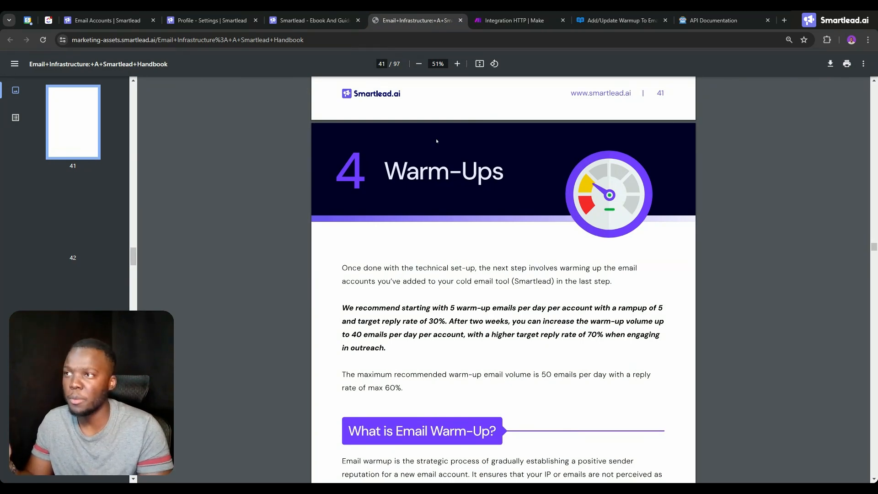
pyautogui.click(617, 20)
pyautogui.click(514, 14)
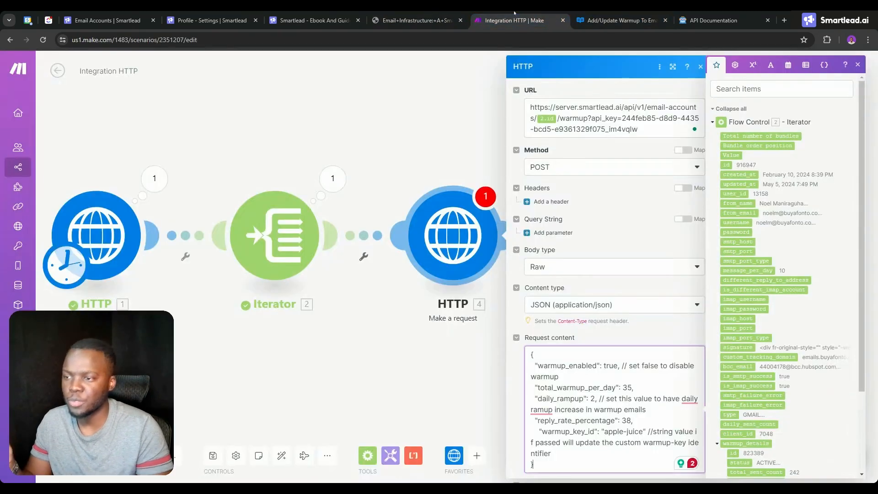
pyautogui.click(595, 398)
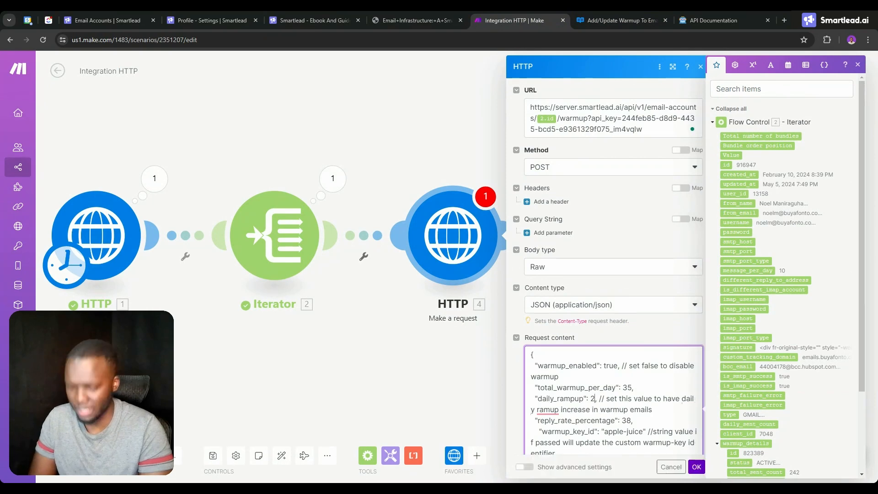
pyautogui.press('BackSpace')
pyautogui.write('5')
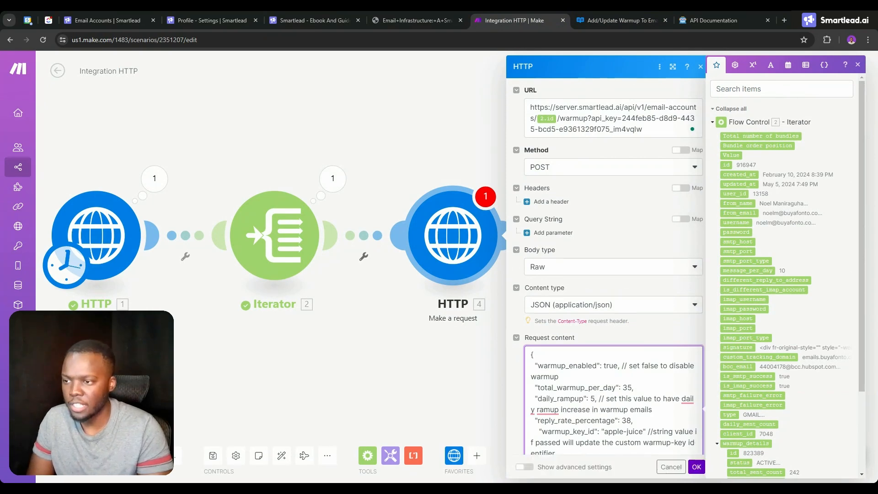
pyautogui.press('Right')
pyautogui.hotkey('shift', 'End')
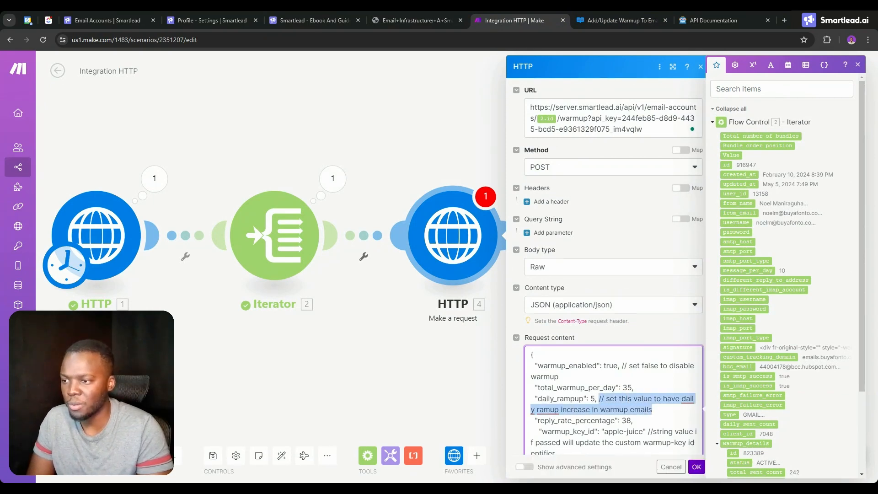
pyautogui.press('BackSpace')
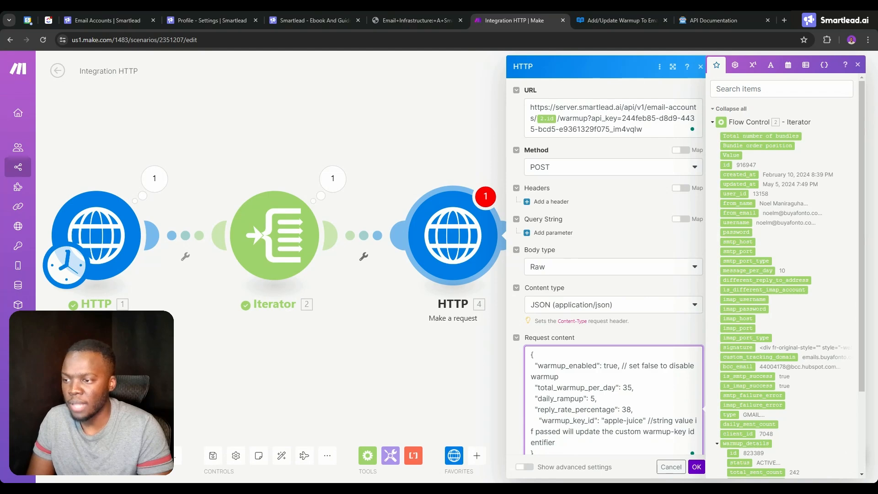
# - Set reply_rate_percentage to 30 and total_warmup_per_day to 40 in the warmup module's request content
pyautogui.doubleClick(625, 410)
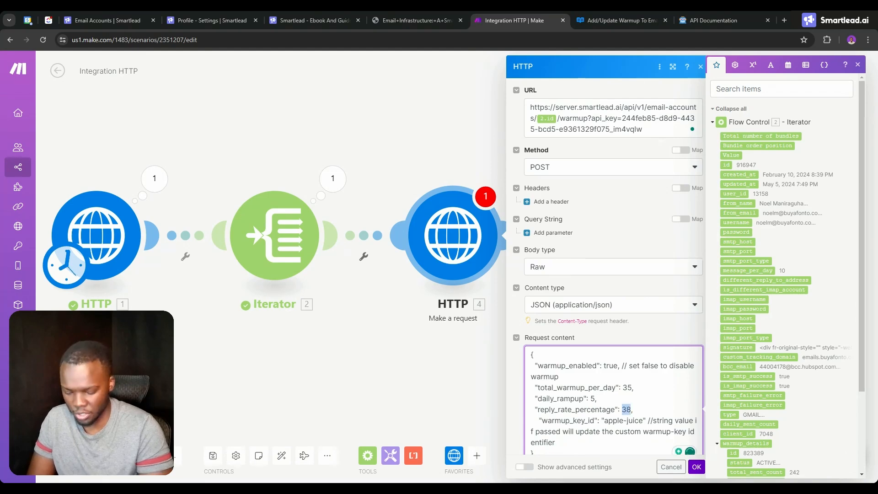
pyautogui.write('30')
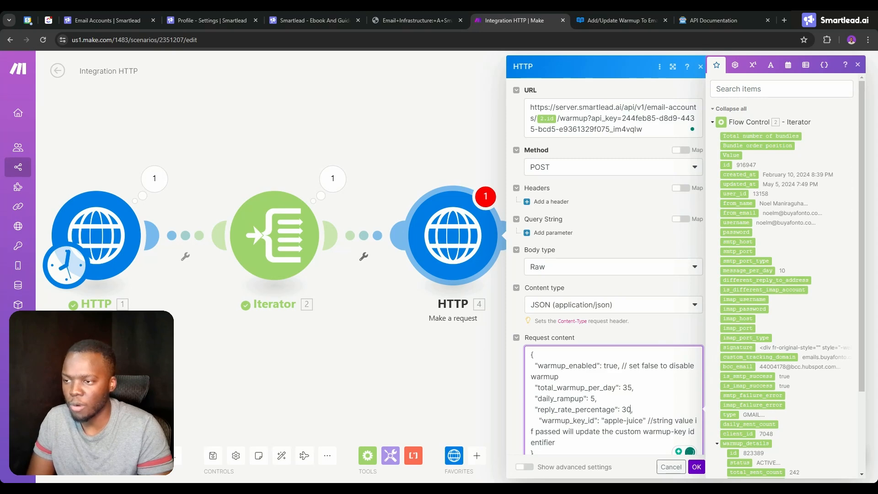
pyautogui.tripleClick(627, 388)
pyautogui.doubleClick(627, 388)
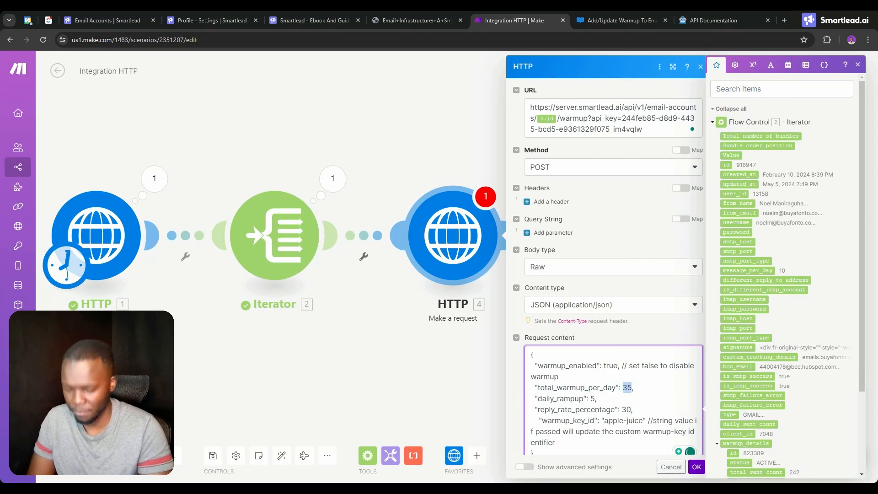
pyautogui.write('40')
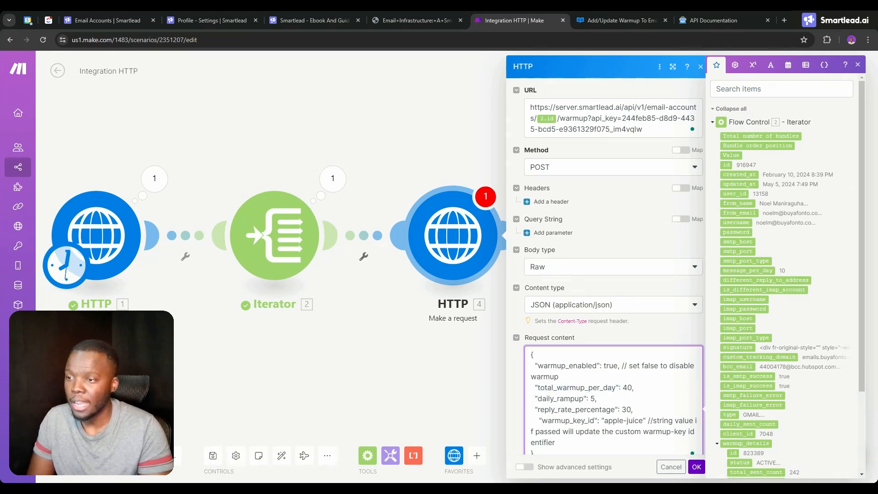
# - Delete the comment after warmup_enabled and the extra indentation before warmup_key_id in the request content
pyautogui.moveTo(622, 365); pyautogui.dragTo(559, 376)
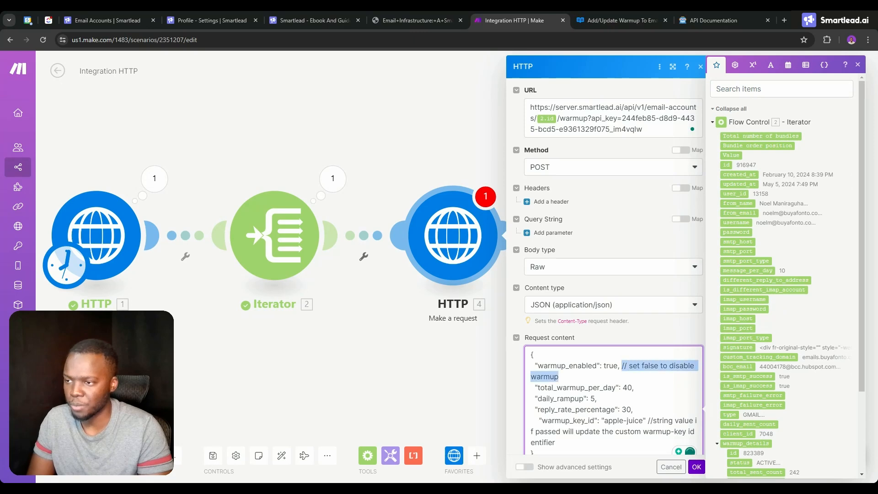
pyautogui.press('BackSpace')
pyautogui.press('BackSpace')
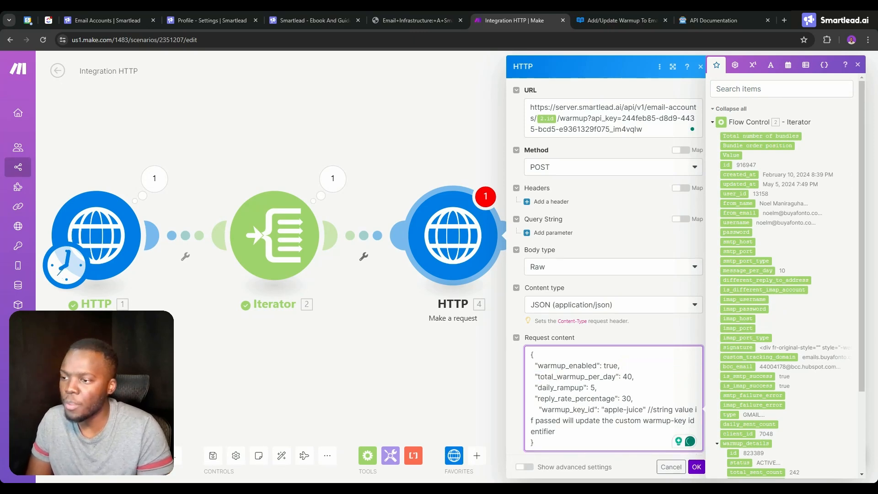
pyautogui.press('BackSpace')
pyautogui.press('BackSpace')
pyautogui.press('BackSpace')
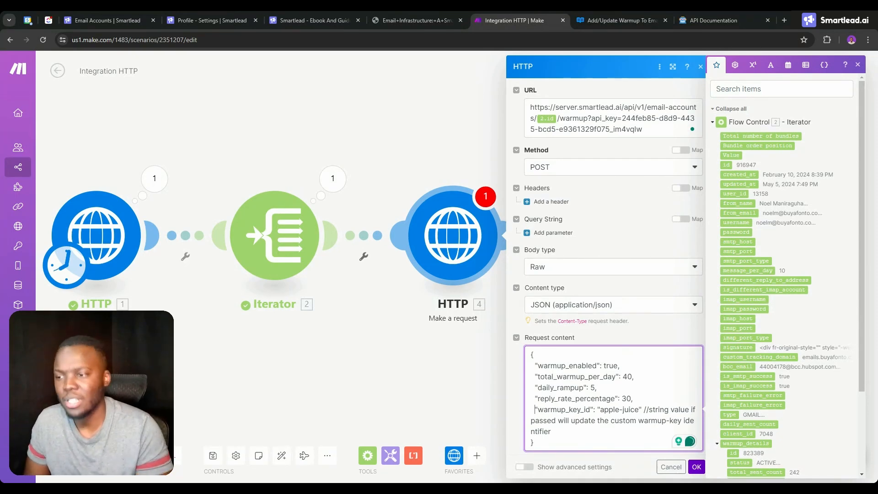
# - Change warmup_key_id to "smart-leads", delete its trailing comment and save the warmup module's settings
pyautogui.tripleClick(608, 409)
pyautogui.tripleClick(608, 409)
pyautogui.click(609, 409)
pyautogui.doubleClick(609, 409)
pyautogui.write('smart')
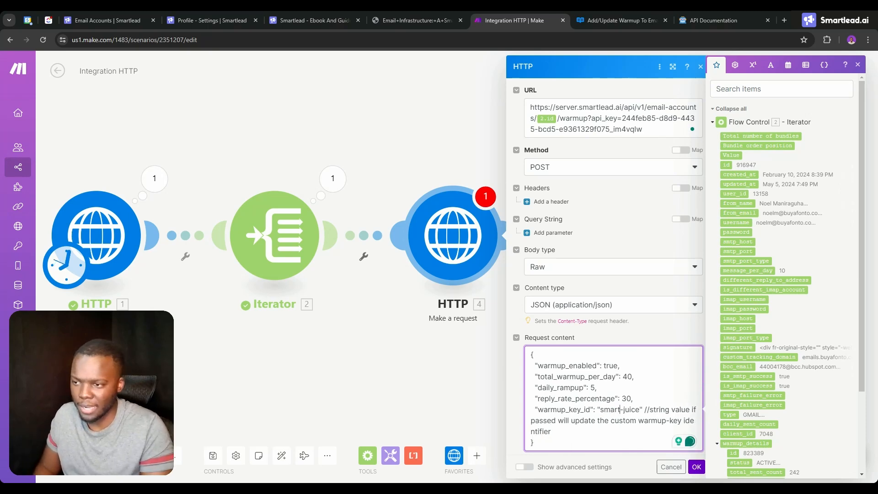
pyautogui.doubleClick(631, 409)
pyautogui.write('leads')
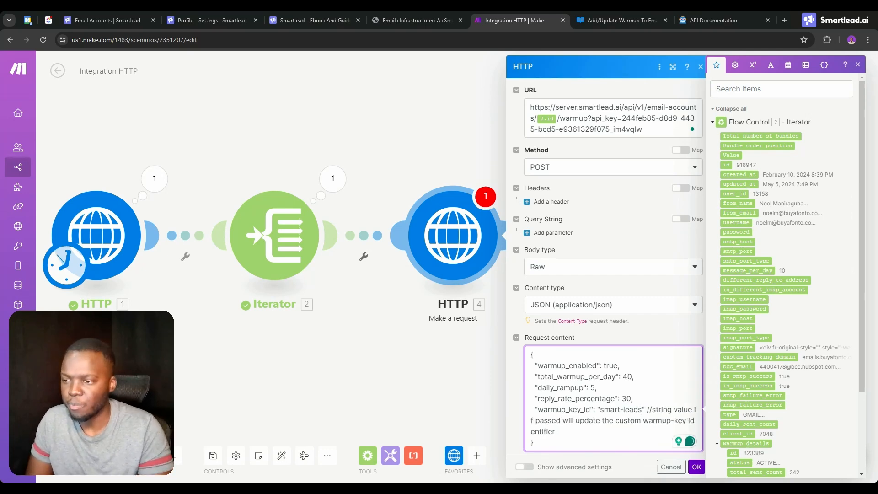
pyautogui.moveTo(645, 409); pyautogui.dragTo(556, 431)
pyautogui.press('BackSpace')
pyautogui.click(696, 466)
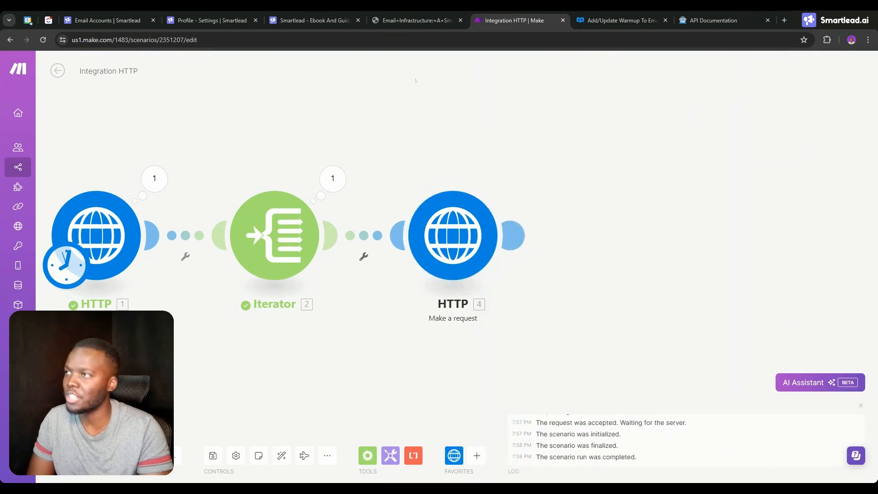
# - Compare the handbook's warm-up recommendations with the request content of the warmup module
pyautogui.click(381, 15)
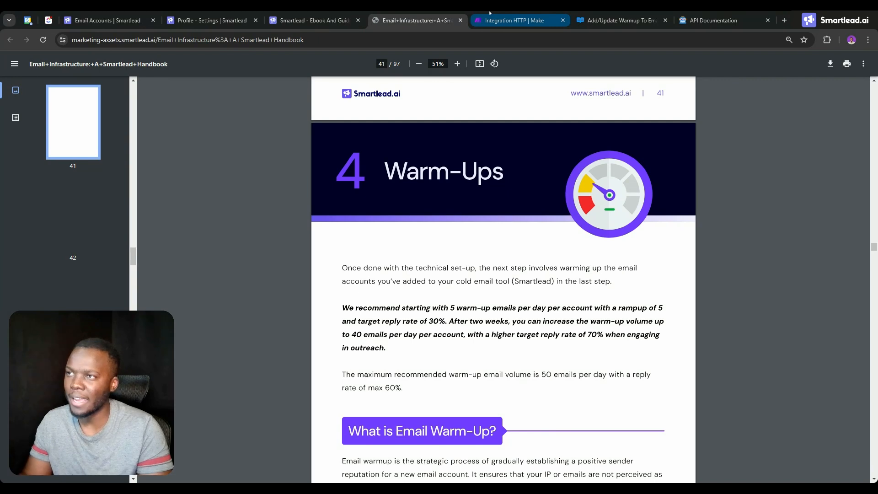
pyautogui.click(512, 20)
pyautogui.click(491, 235)
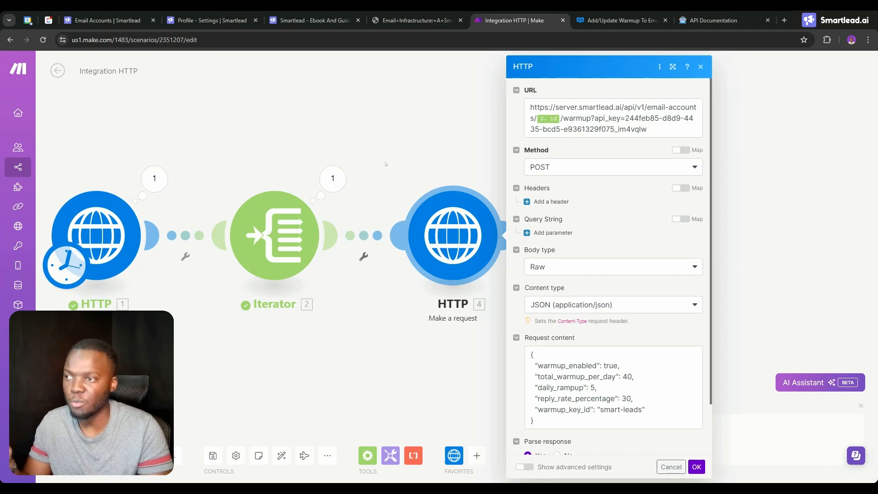
# - Inspect the Iterator's first output bundle for the email account's created_at date
pyautogui.click(320, 186)
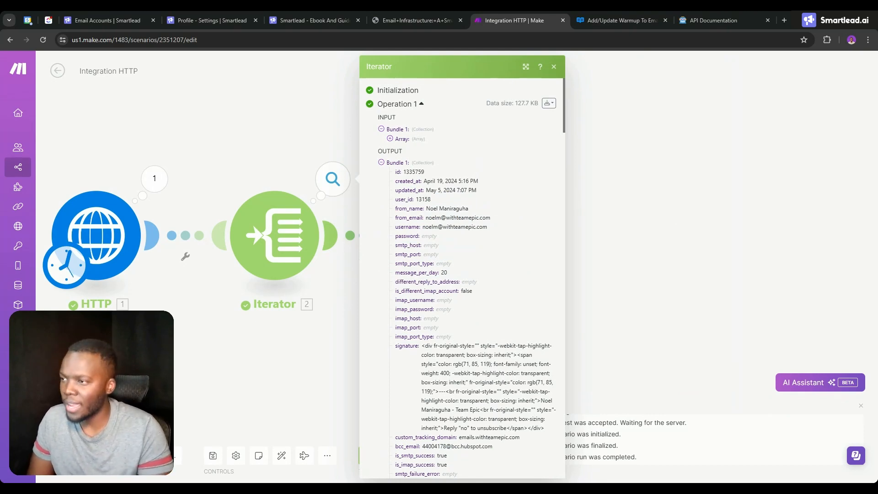
pyautogui.scroll(-2, 462, 275)
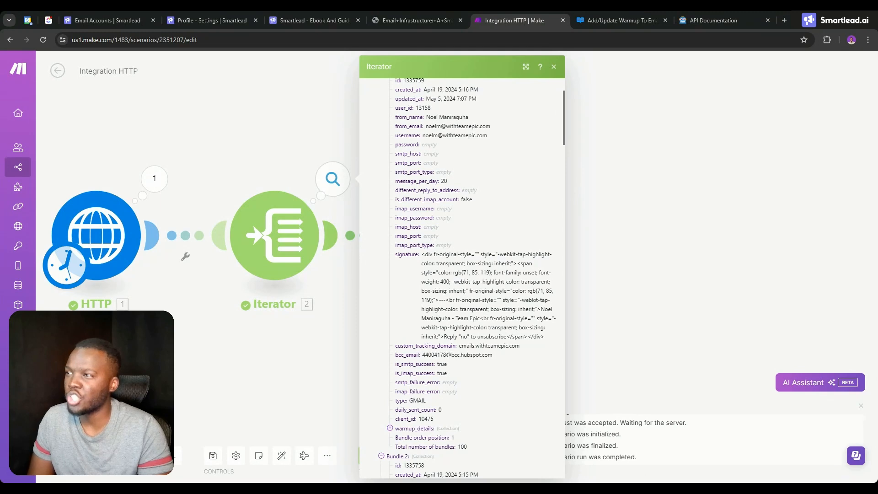
pyautogui.moveTo(424, 89); pyautogui.dragTo(488, 92)
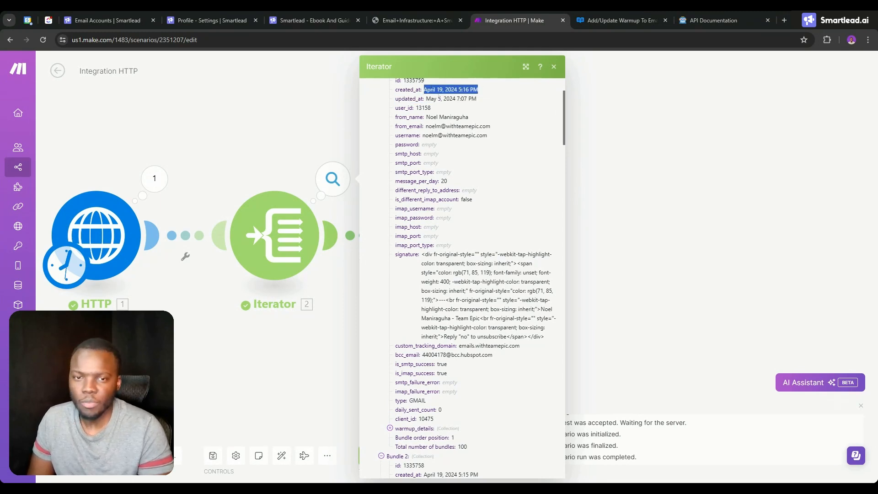
pyautogui.click(284, 116)
# - Set up a filter between the Iterator and the warmup HTTP module on created_at with the datetime operator Earlier than or equal to
pyautogui.click(373, 241)
pyautogui.click(439, 233)
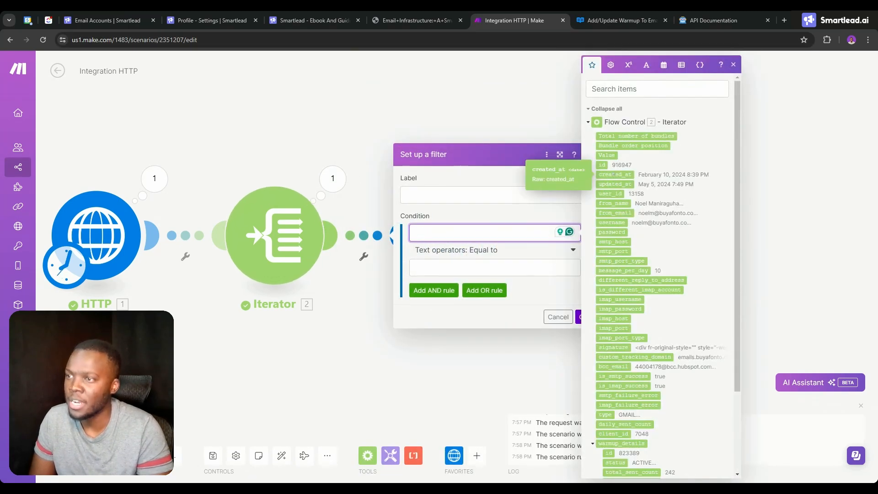
pyautogui.click(613, 174)
pyautogui.click(495, 256)
pyautogui.scroll(-8, 488, 342)
pyautogui.scroll(-2, 487, 342)
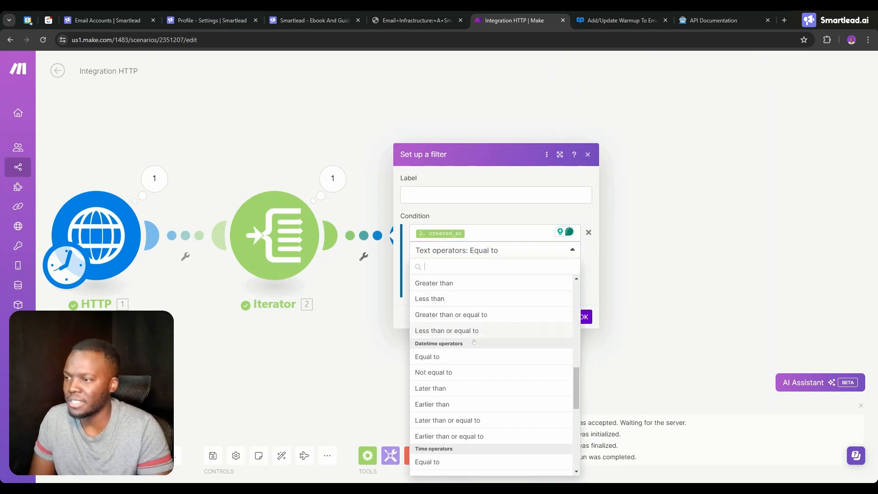
pyautogui.scroll(-1, 436, 364)
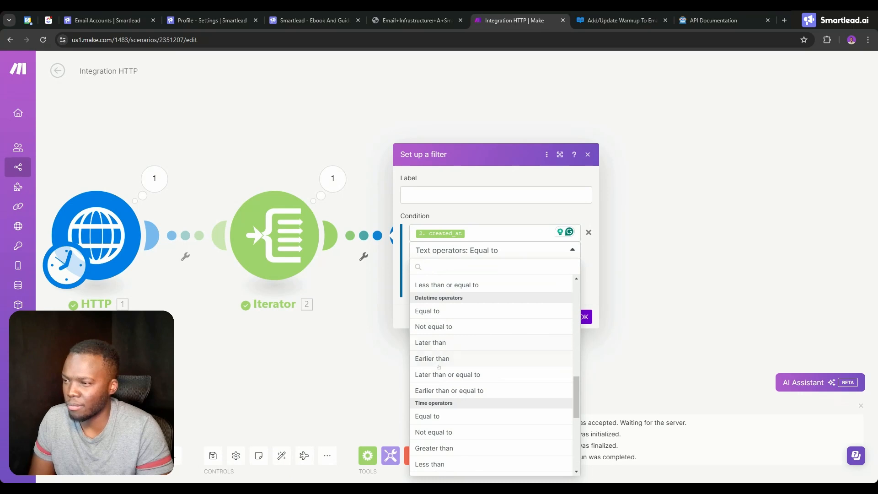
pyautogui.click(440, 389)
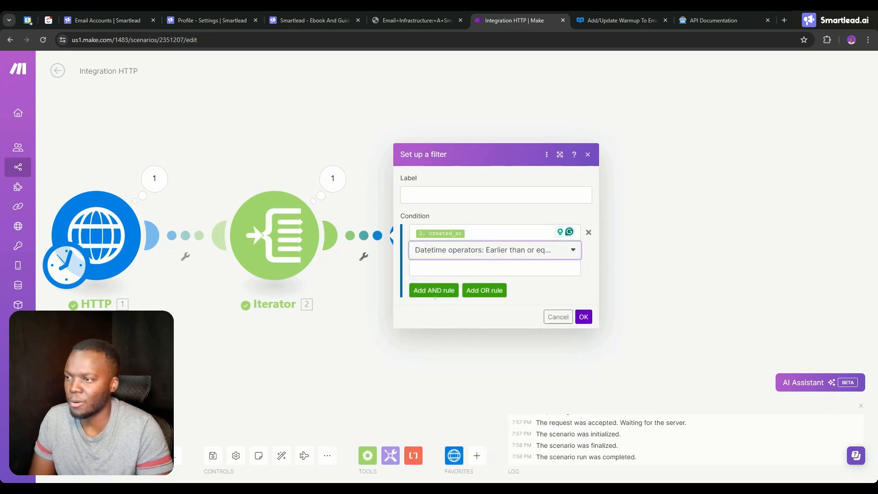
# - Set the filter's comparison value to the date variable now and save the filter
pyautogui.click(457, 267)
pyautogui.click(646, 65)
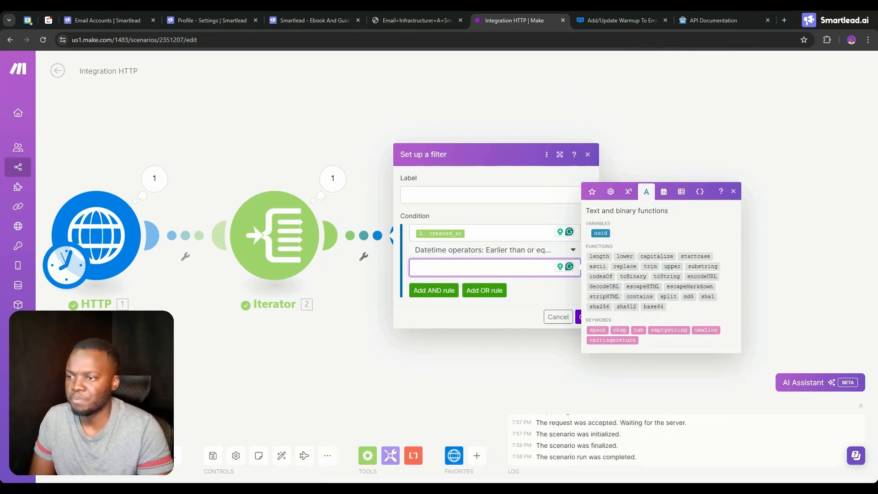
pyautogui.click(663, 192)
pyautogui.click(601, 229)
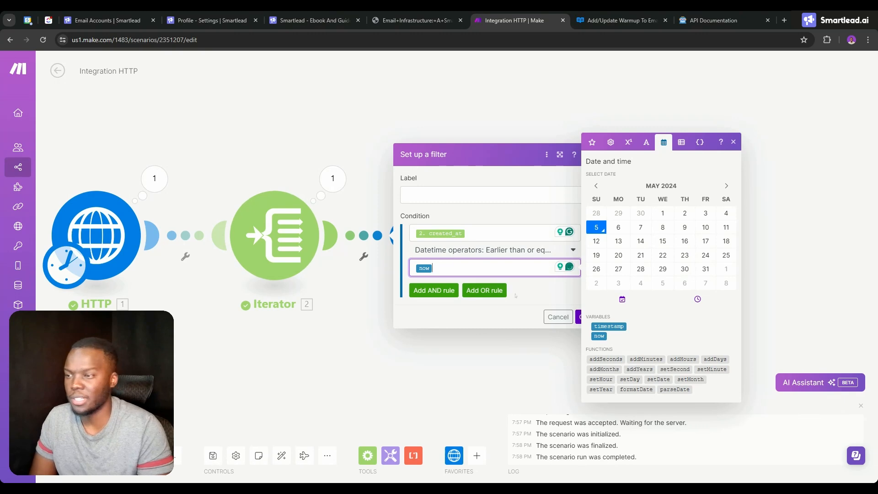
pyautogui.click(578, 316)
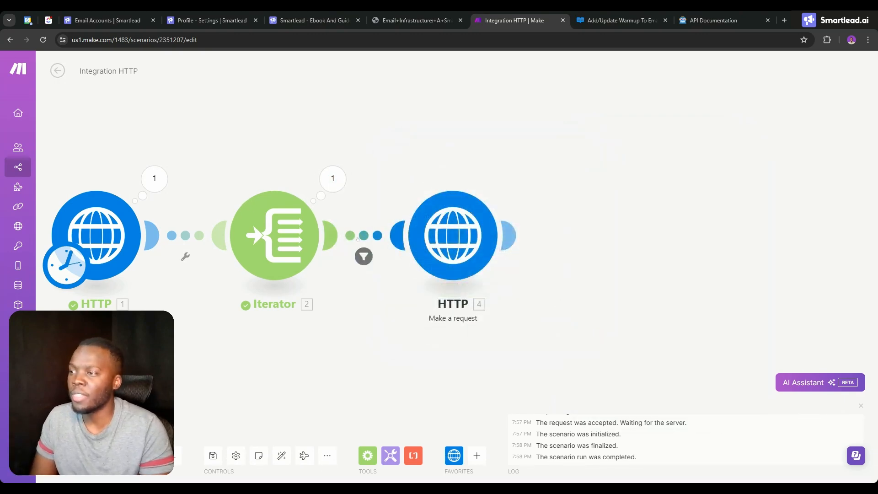
# - Add a router between the Iterator and the warmup HTTP module
pyautogui.click(432, 235)
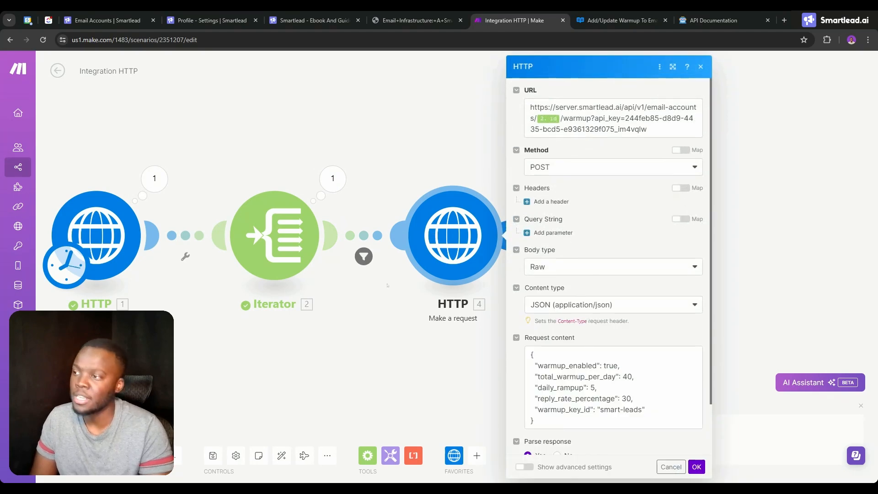
pyautogui.click(363, 256)
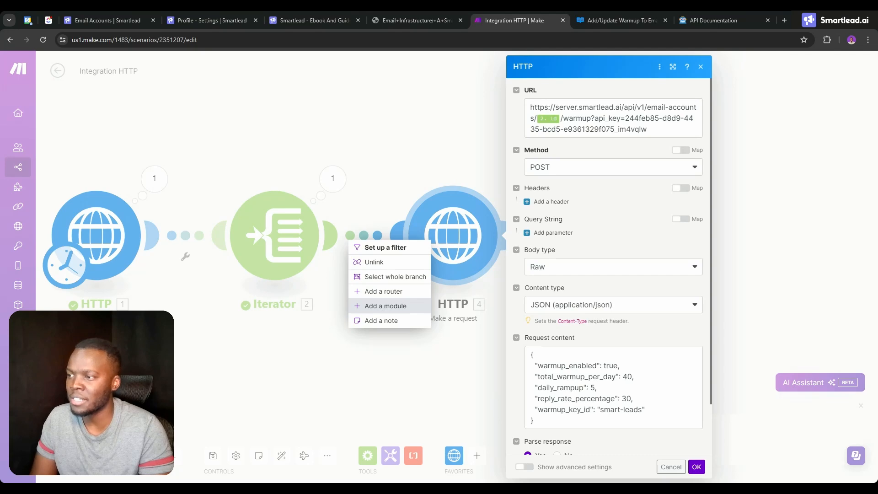
pyautogui.click(382, 292)
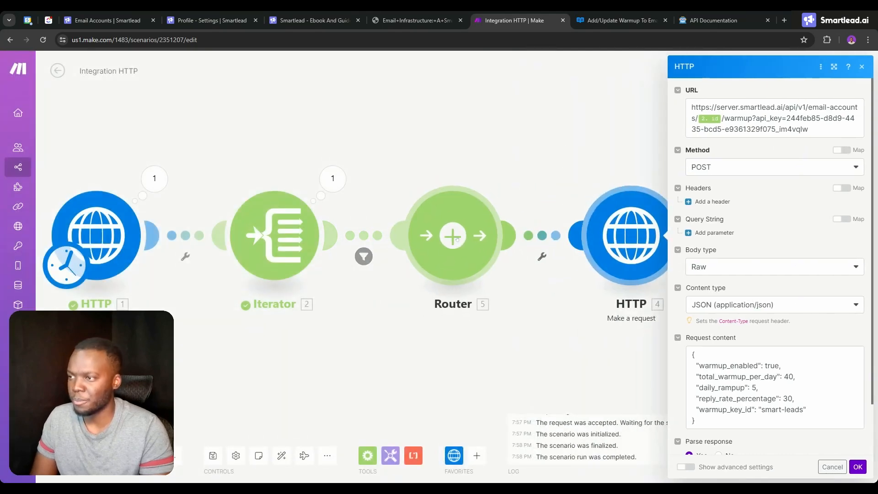
# - Start a filter on the router's route to the original warmup HTTP module, using created_at with the datetime operator Later than
pyautogui.click(363, 256)
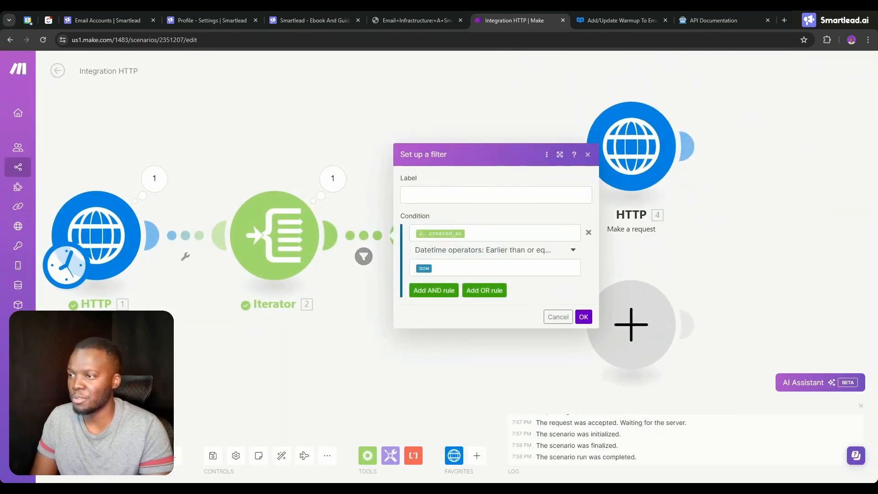
pyautogui.click(480, 233)
pyautogui.click(558, 317)
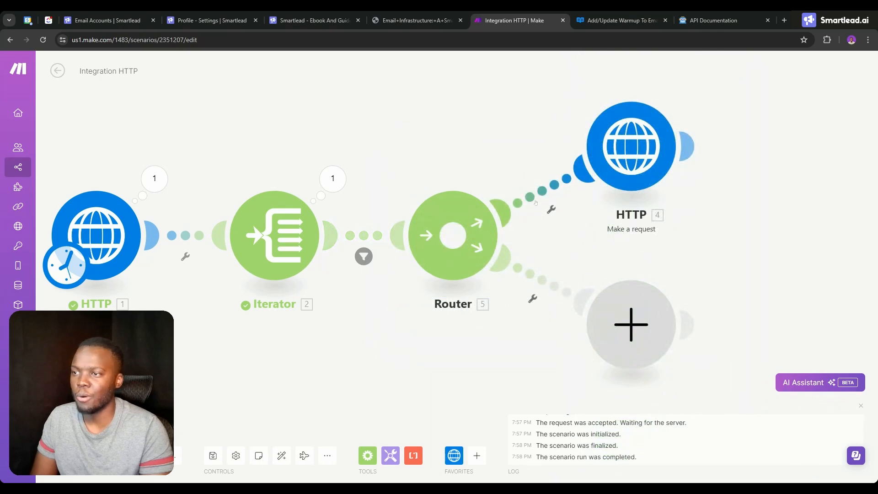
pyautogui.click(535, 202)
pyautogui.click(649, 213)
pyautogui.write('2. created_at')
pyautogui.click(658, 232)
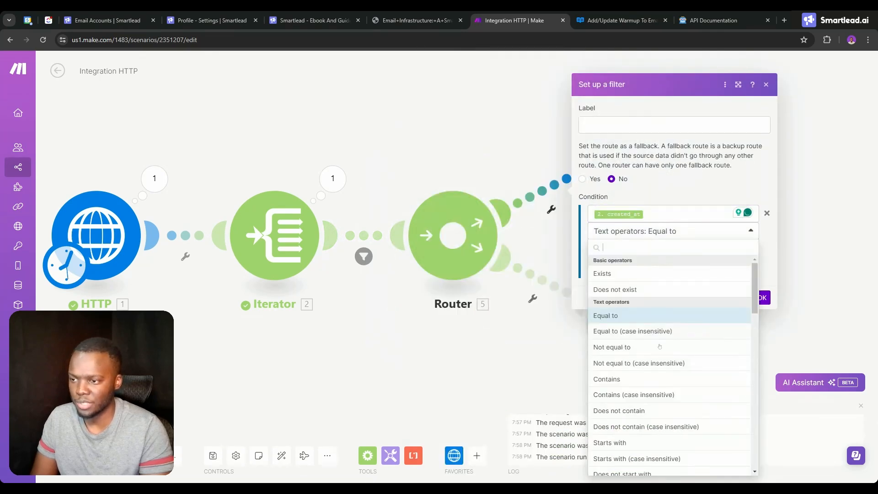
pyautogui.scroll(-10, 659, 342)
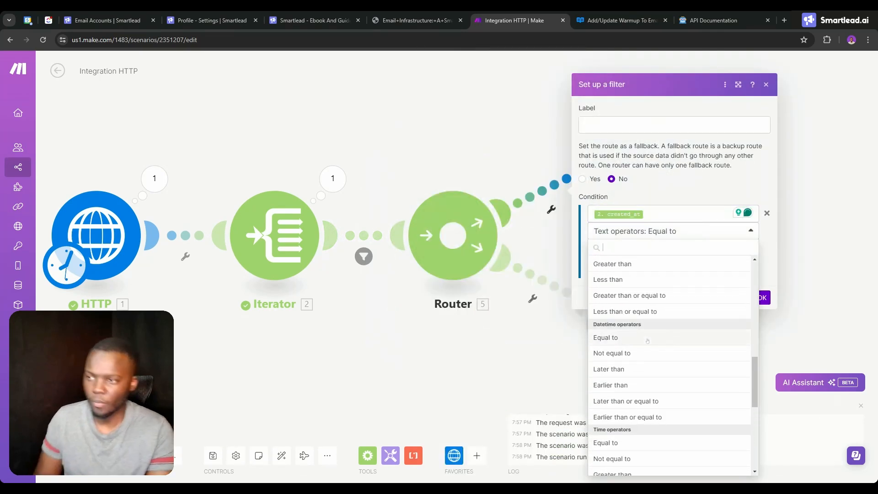
pyautogui.click(623, 373)
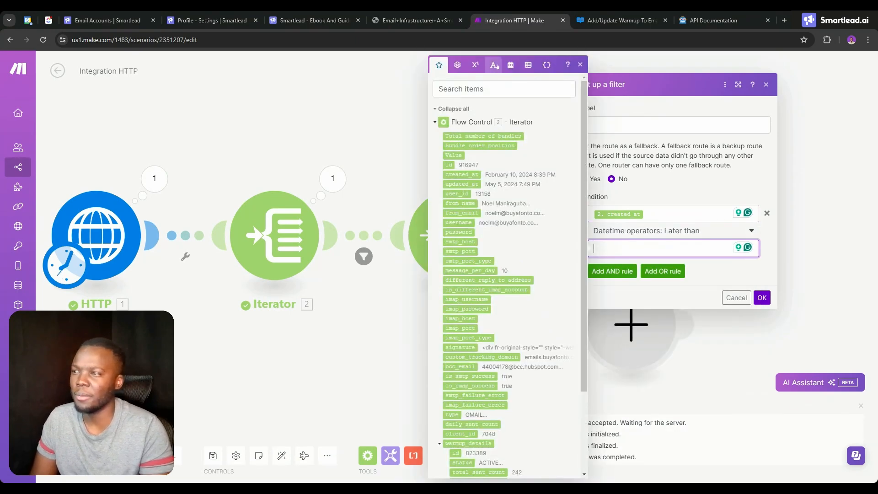
# - Set the first route filter's comparison value to addDays(now; -1) and save the filter
pyautogui.click(494, 65)
pyautogui.click(510, 172)
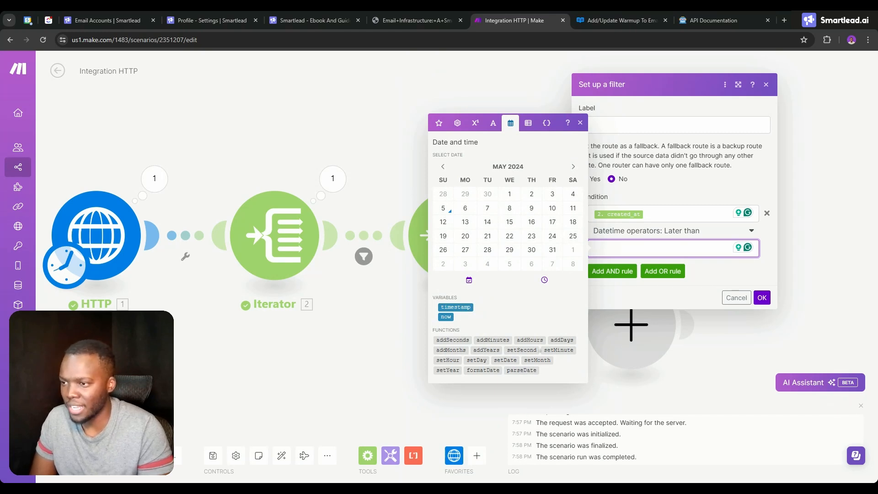
pyautogui.click(555, 339)
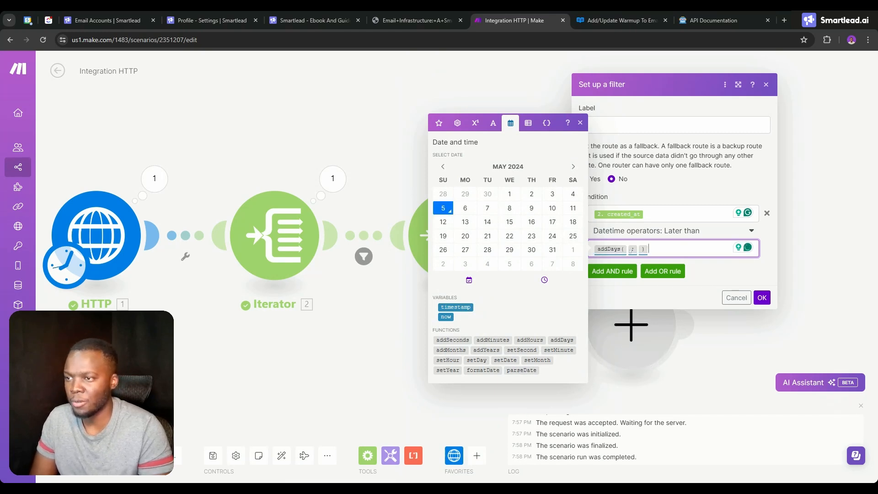
pyautogui.click(446, 317)
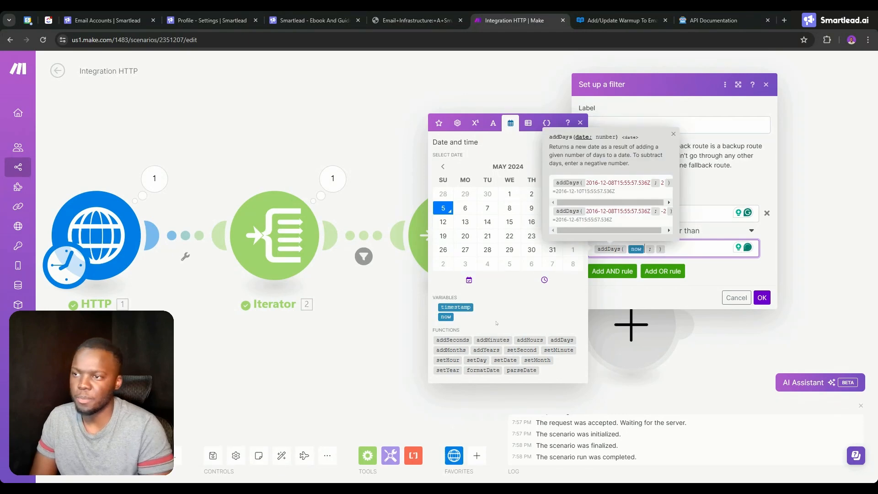
pyautogui.write('-1')
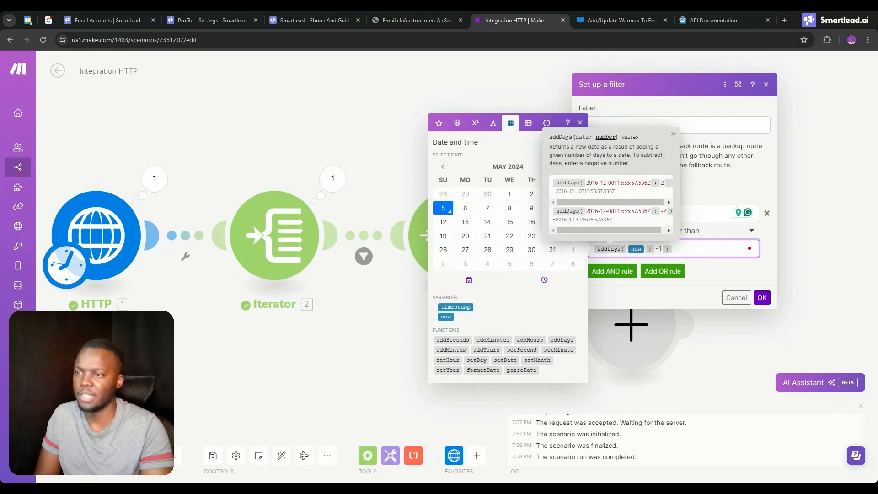
pyautogui.click(761, 298)
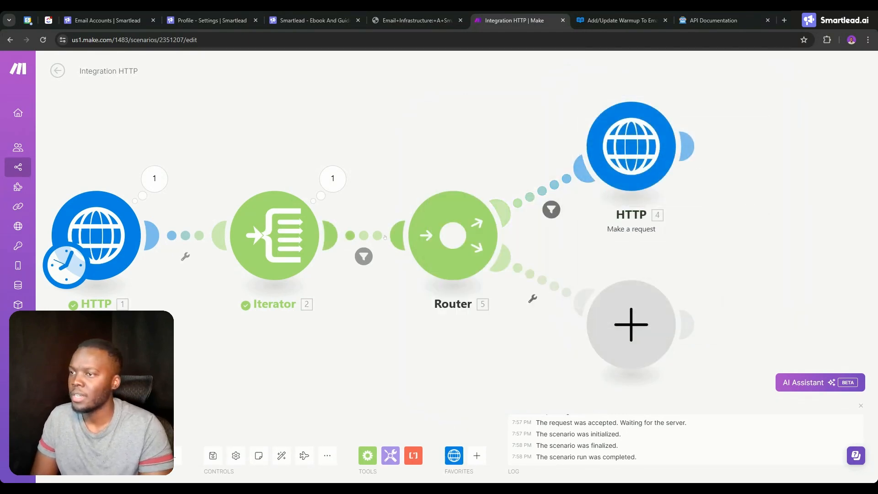
# - Remove the created_at condition from the filter between the Iterator and the router and save
pyautogui.click(363, 255)
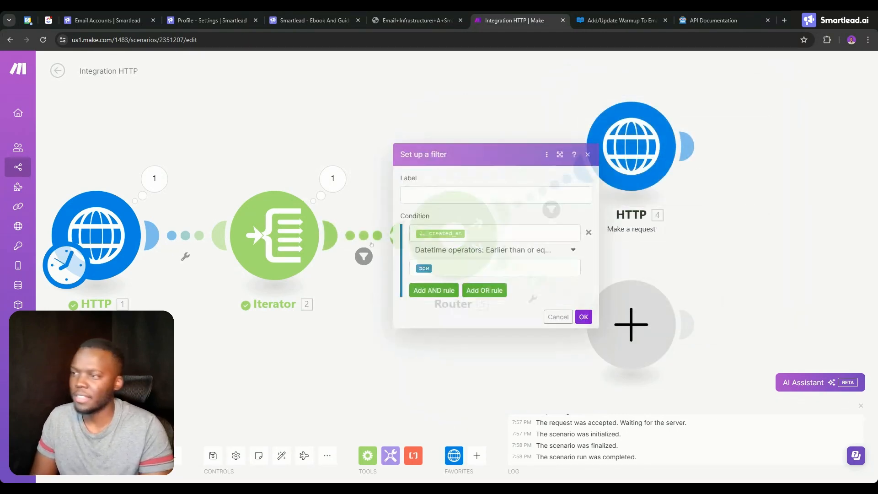
pyautogui.click(587, 233)
pyautogui.click(584, 258)
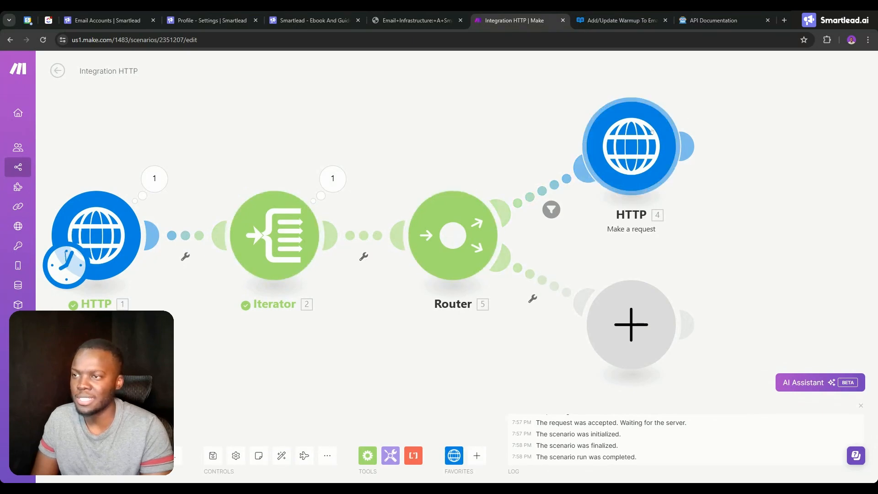
# - Clone the warmup HTTP module onto the router's second route in place of the empty placeholder module
pyautogui.rightClick(627, 131)
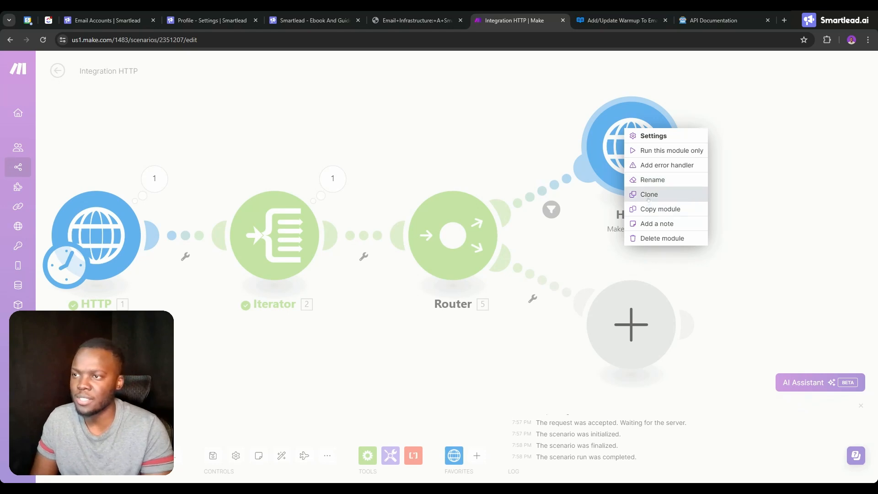
pyautogui.click(648, 194)
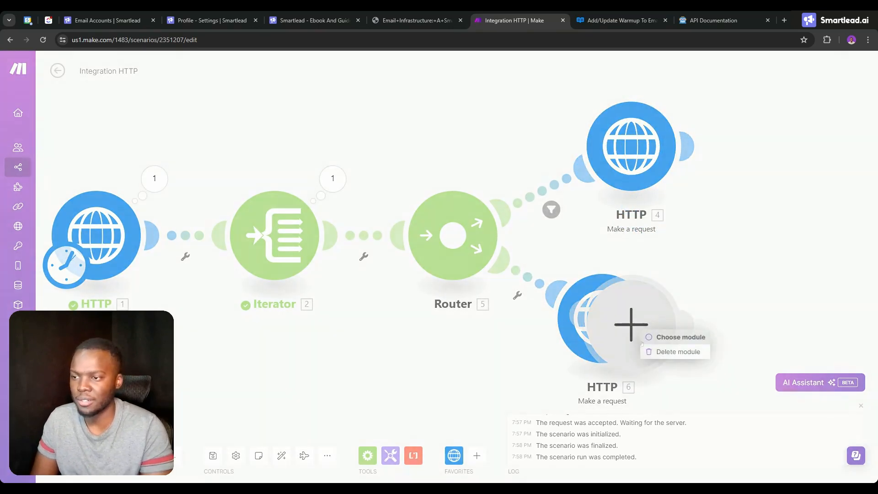
pyautogui.click(644, 347)
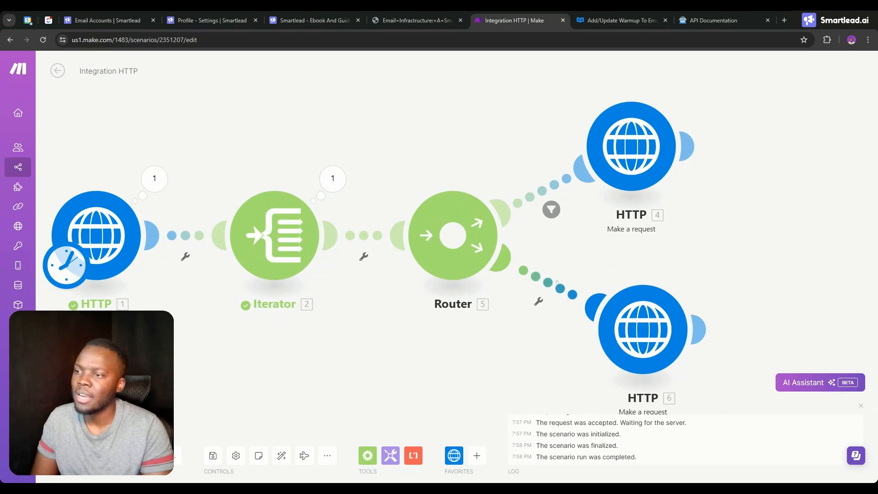
# - Start a filter on the route to the cloned HTTP module, using created_at with the datetime operator Later than
pyautogui.click(557, 282)
pyautogui.click(668, 304)
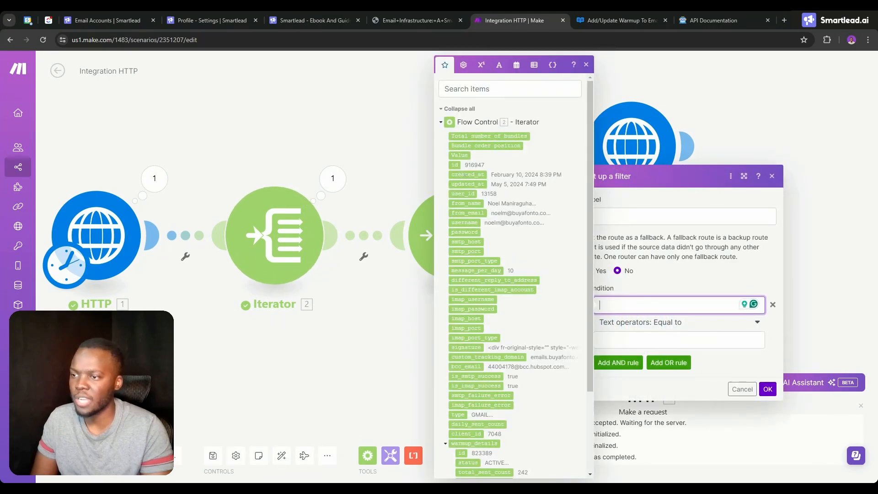
pyautogui.click(466, 175)
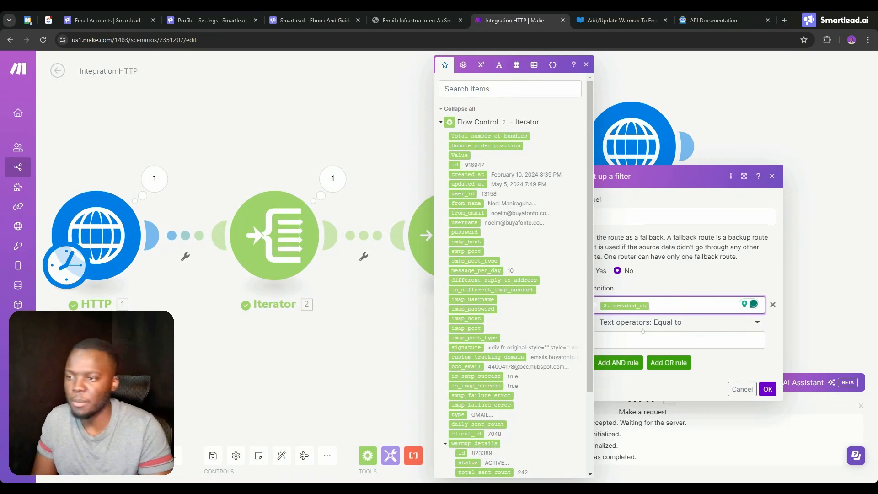
pyautogui.click(643, 327)
pyautogui.scroll(-5, 627, 413)
pyautogui.scroll(-6, 627, 417)
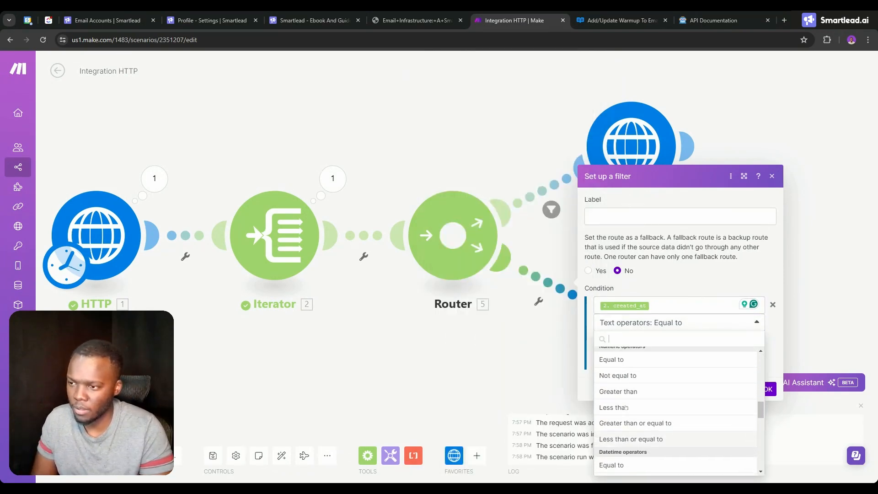
pyautogui.scroll(1, 629, 411)
pyautogui.scroll(-5, 628, 397)
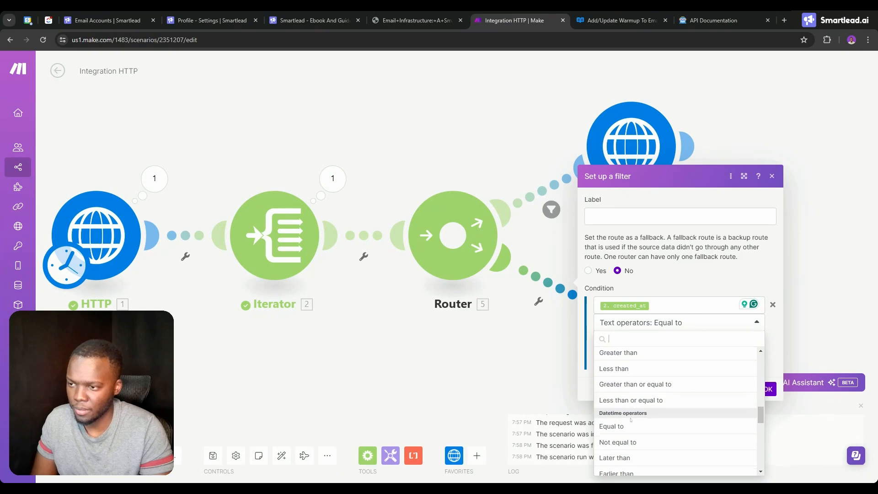
pyautogui.click(631, 373)
# - Set the second route filter's comparison value to addDays(now; -14) and save the filter
pyautogui.click(731, 339)
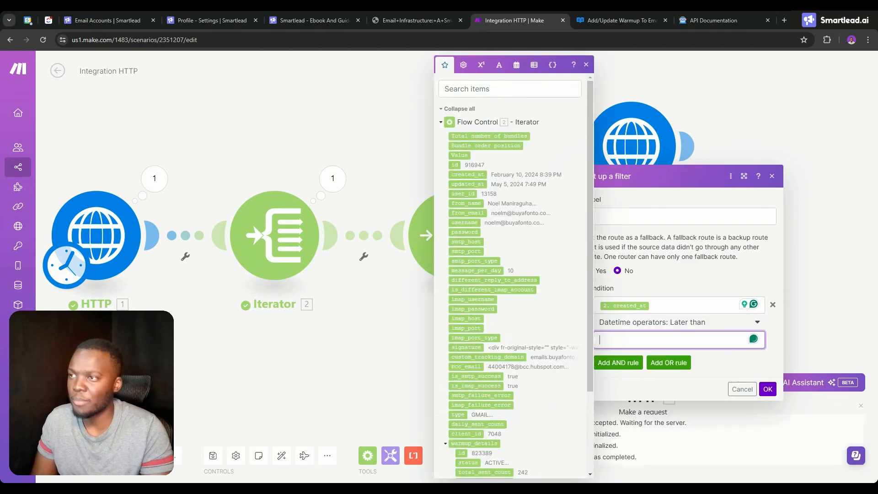
pyautogui.click(498, 65)
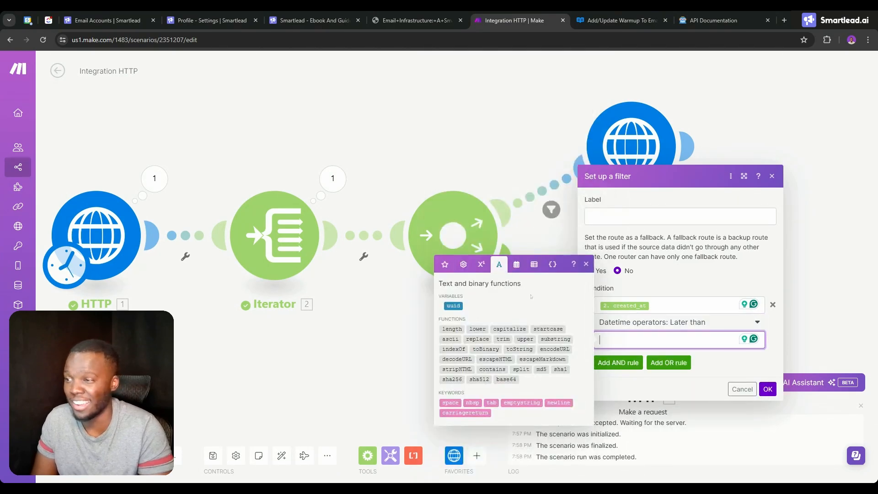
pyautogui.click(516, 264)
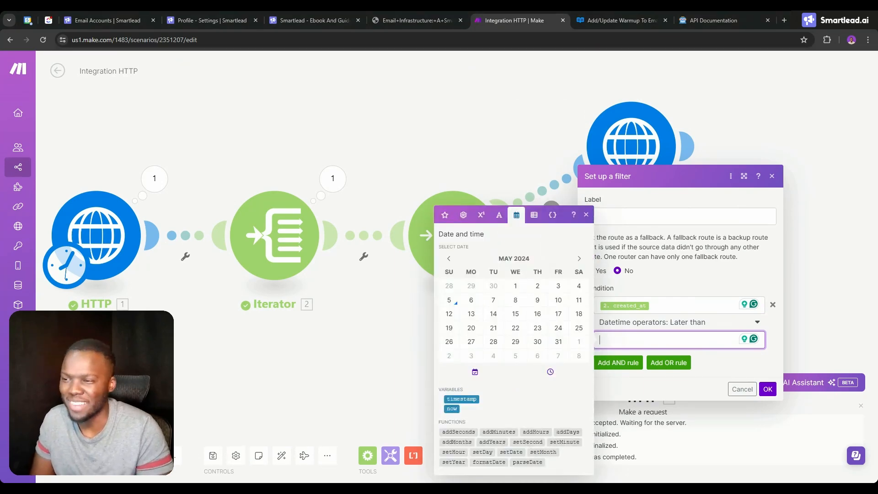
pyautogui.click(567, 431)
pyautogui.press('Left')
pyautogui.press('Left')
pyautogui.press('Left')
pyautogui.press('Right')
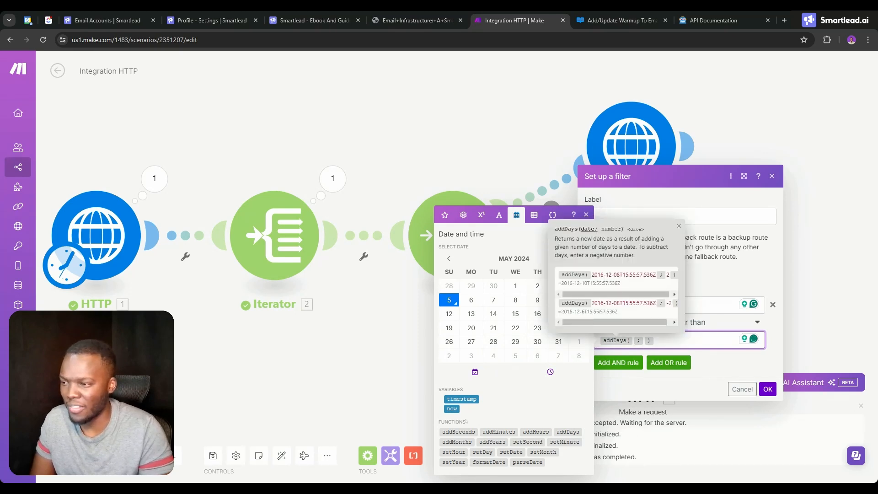
pyautogui.click(453, 409)
pyautogui.click(664, 341)
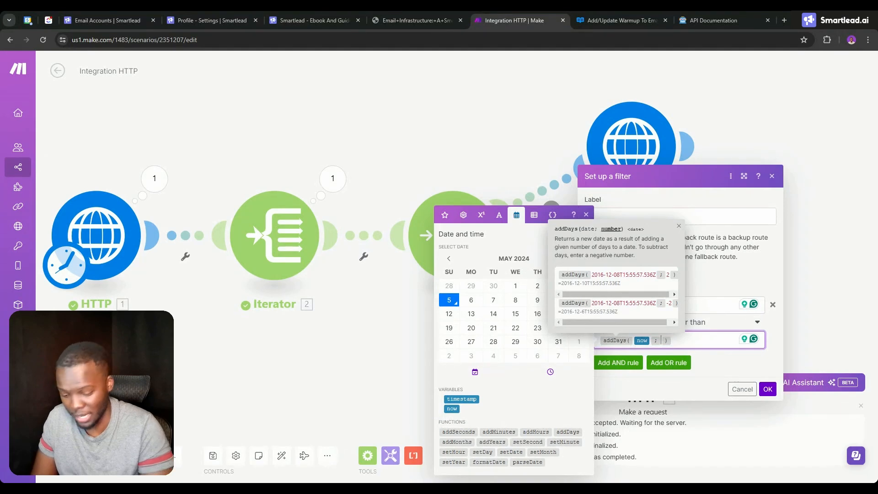
pyautogui.write('-14')
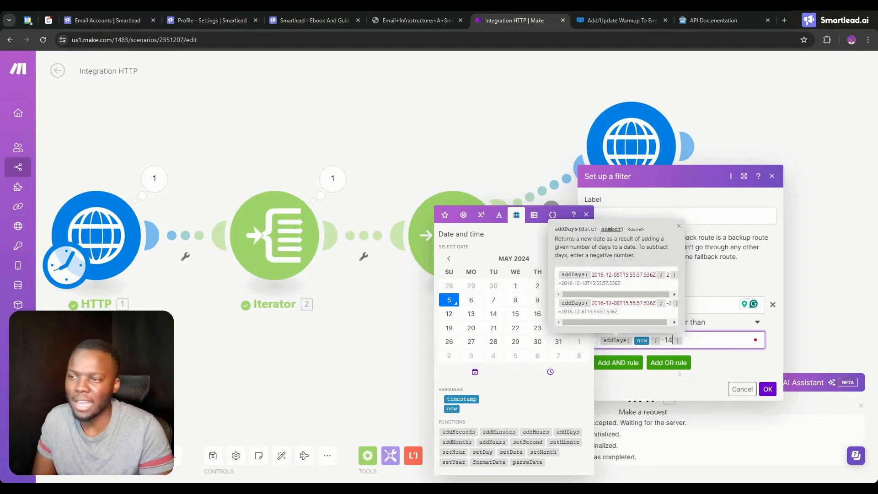
pyautogui.click(696, 364)
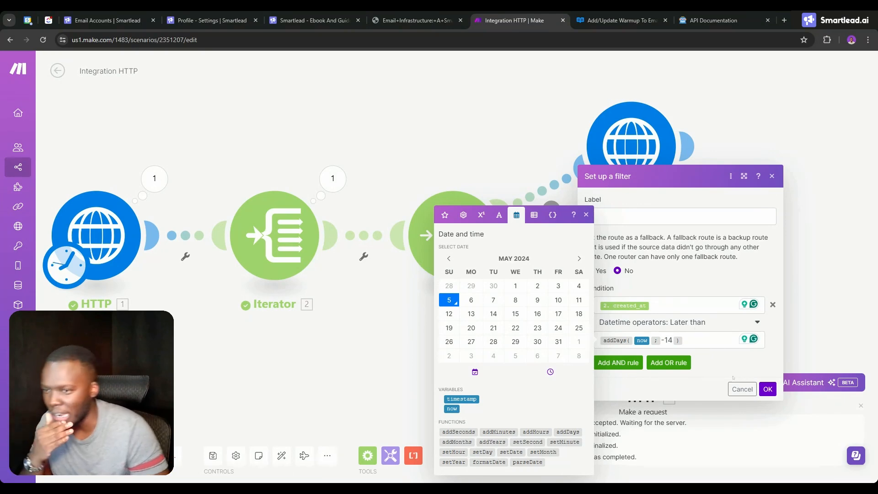
pyautogui.click(767, 389)
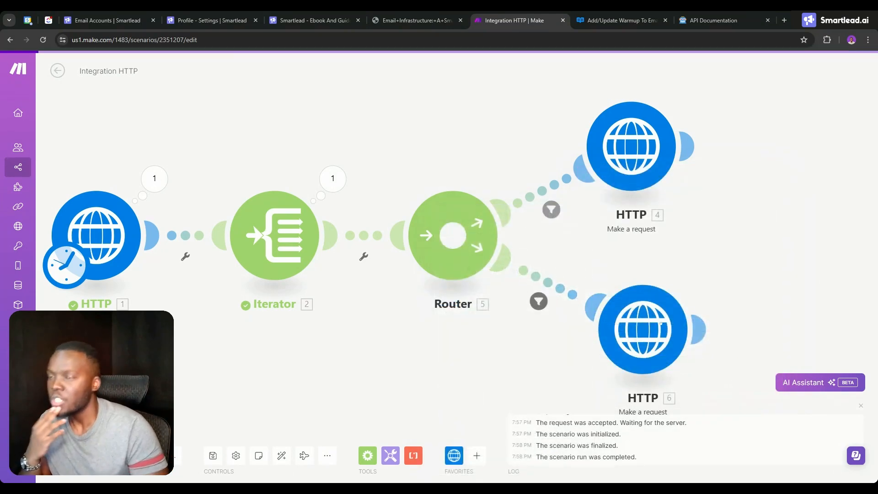
# - Schedule the scenario to run every day and save the schedule setting
pyautogui.click(60, 260)
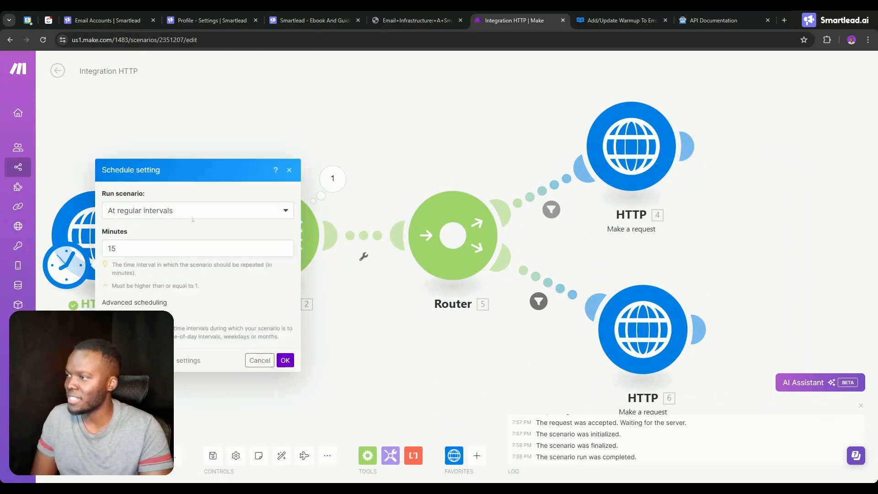
pyautogui.click(185, 213)
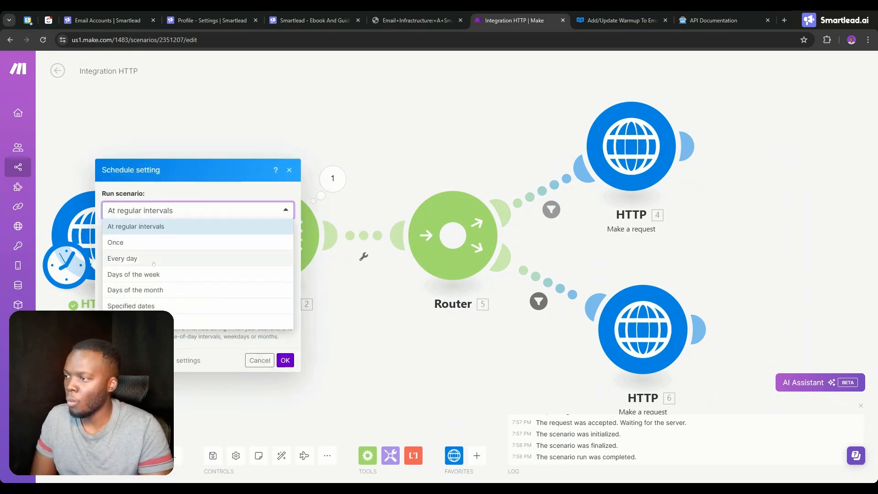
pyautogui.click(160, 258)
pyautogui.click(284, 330)
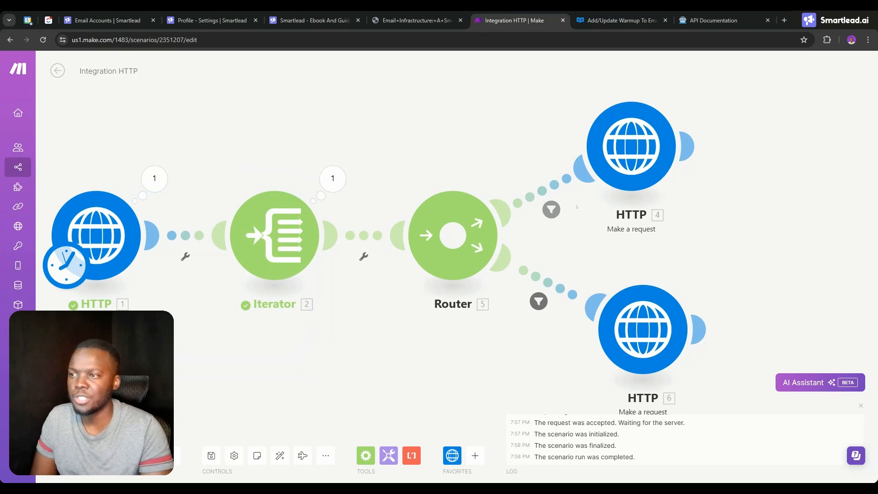
# - Set reply_rate_percentage to 70 in the cloned HTTP module's request content and save the module
pyautogui.click(634, 156)
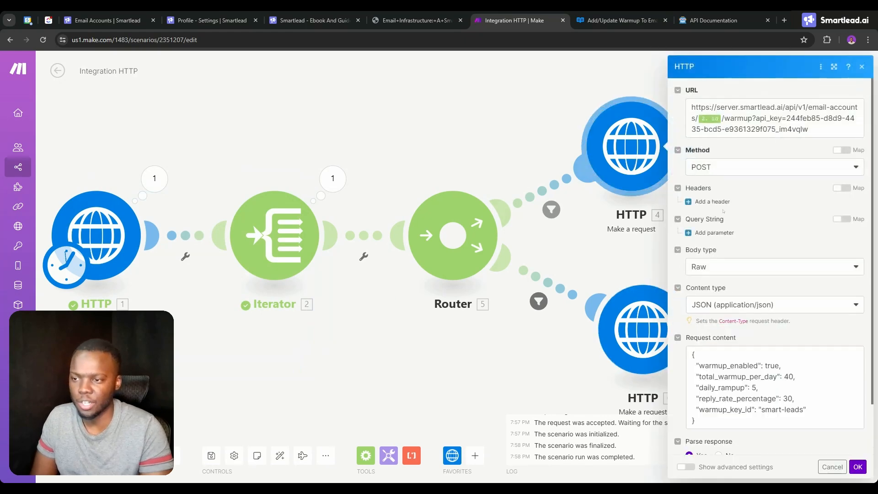
pyautogui.click(641, 325)
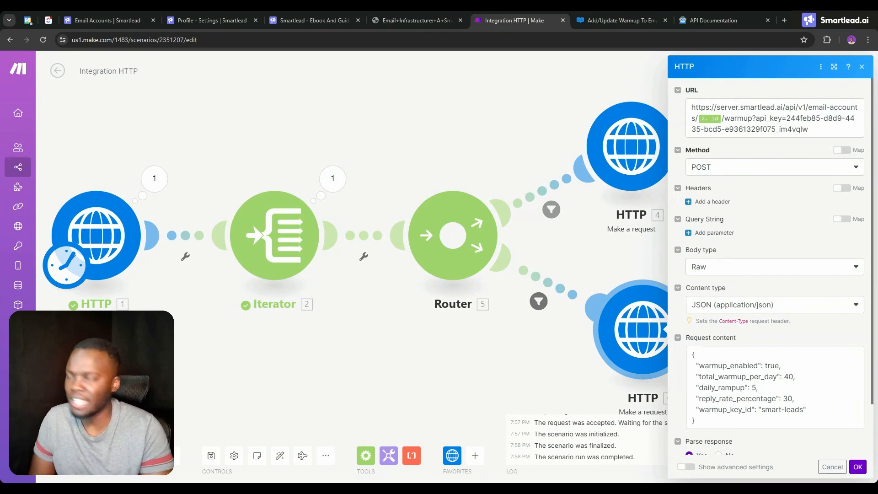
pyautogui.click(755, 388)
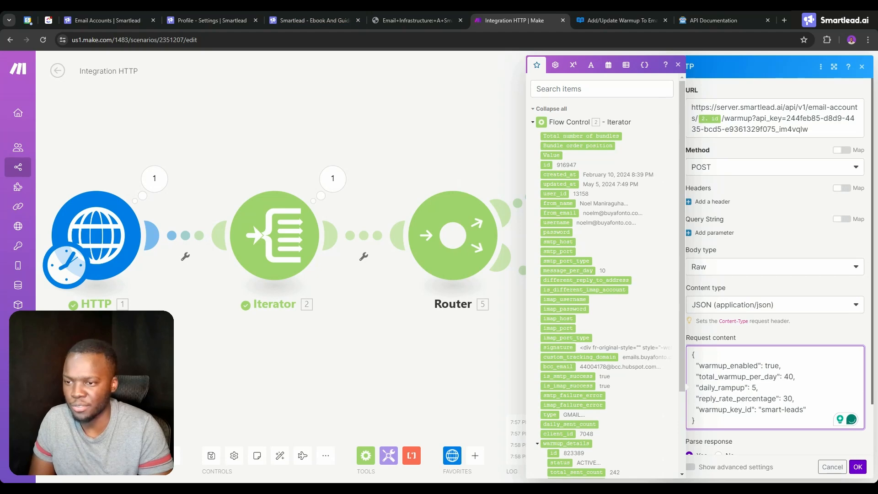
pyautogui.press('BackSpace')
pyautogui.write('7')
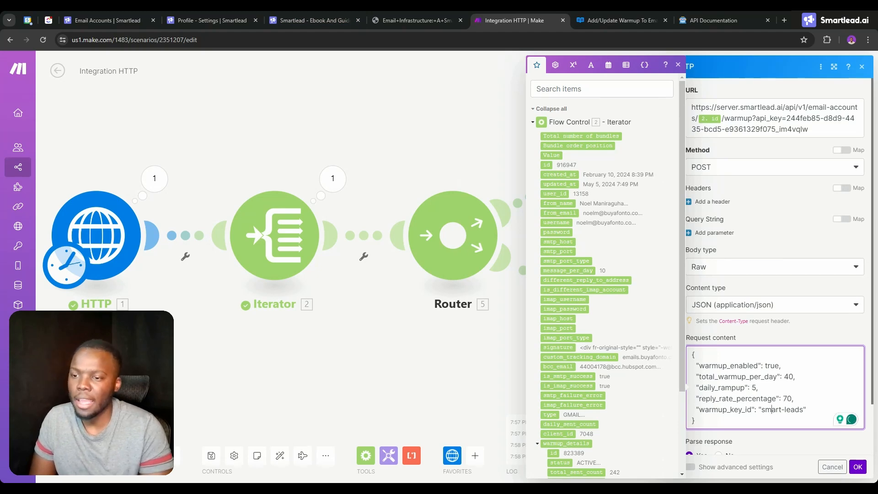
pyautogui.click(857, 467)
pyautogui.click(457, 235)
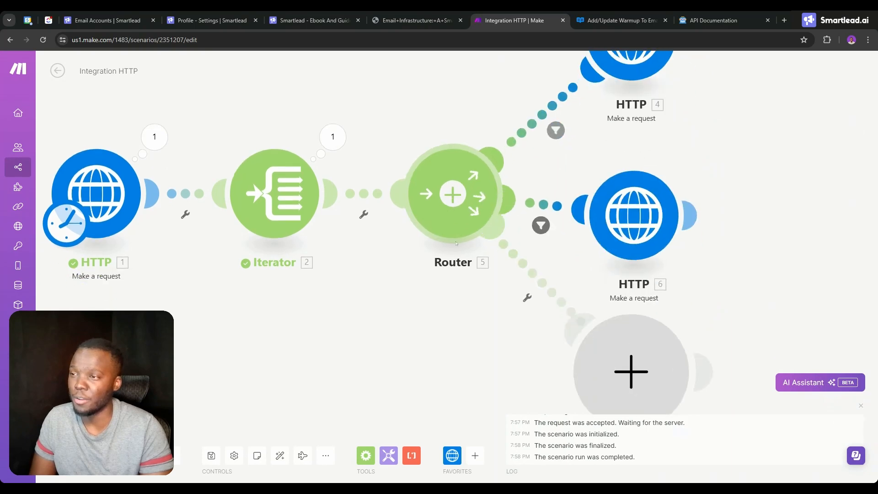
pyautogui.click(630, 346)
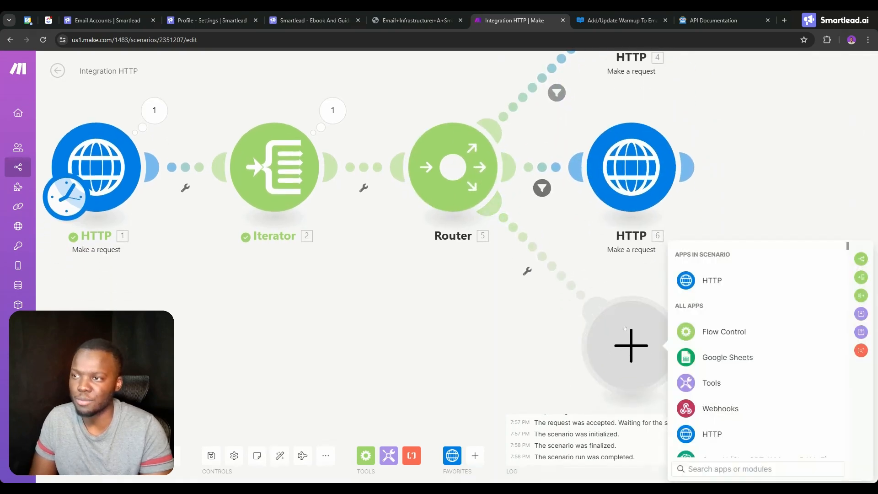
pyautogui.click(577, 237)
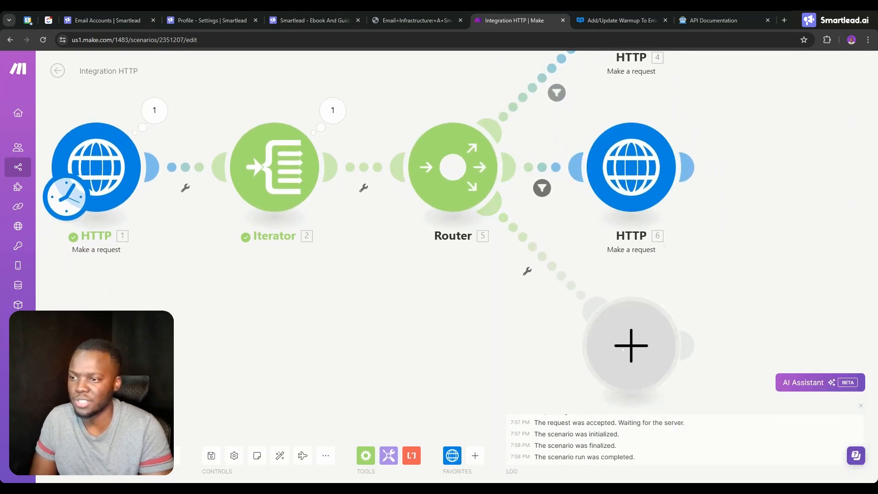
pyautogui.rightClick(624, 349)
pyautogui.click(649, 372)
pyautogui.rightClick(611, 169)
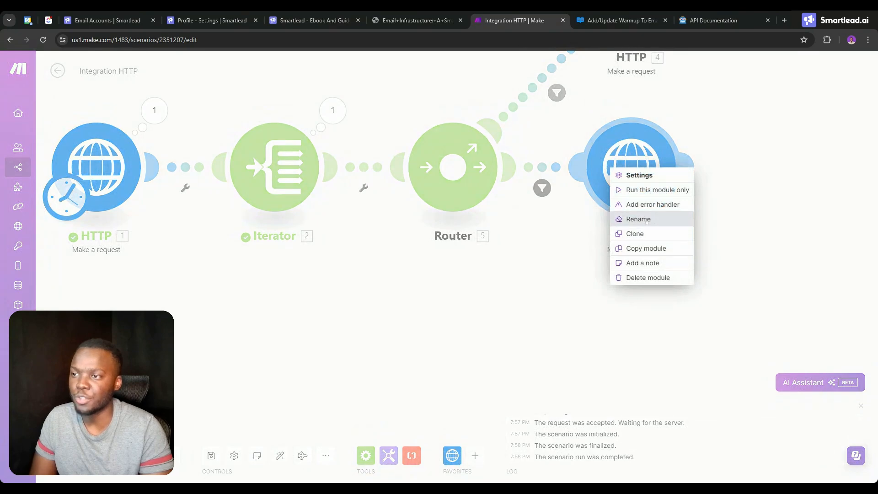
pyautogui.click(564, 260)
pyautogui.moveTo(662, 291); pyautogui.dragTo(442, 377)
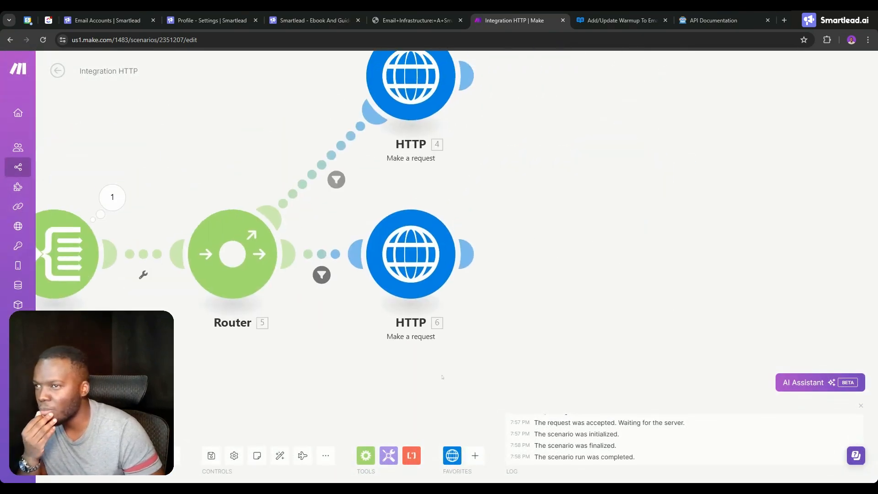
pyautogui.scroll(-3, 480, 287)
pyautogui.moveTo(487, 208); pyautogui.dragTo(525, 262)
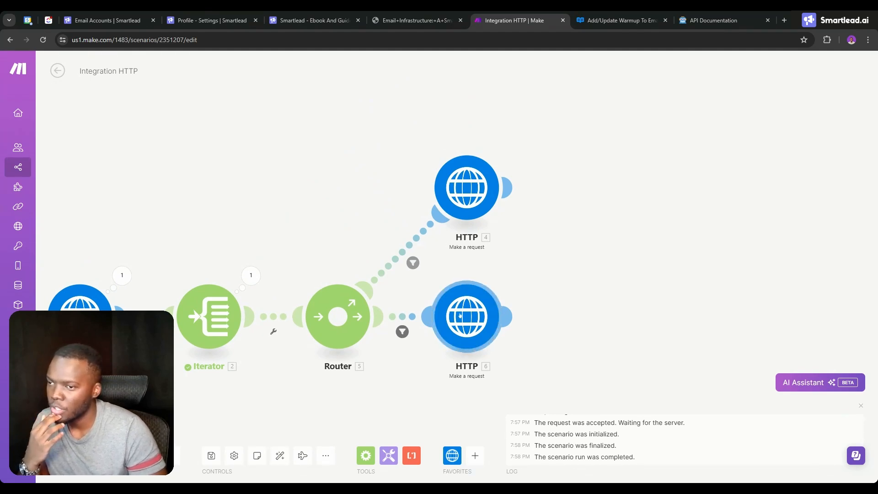
# - Try to add an AND rule to the filter on the route to the cloned HTTP module
pyautogui.click(460, 315)
pyautogui.click(455, 264)
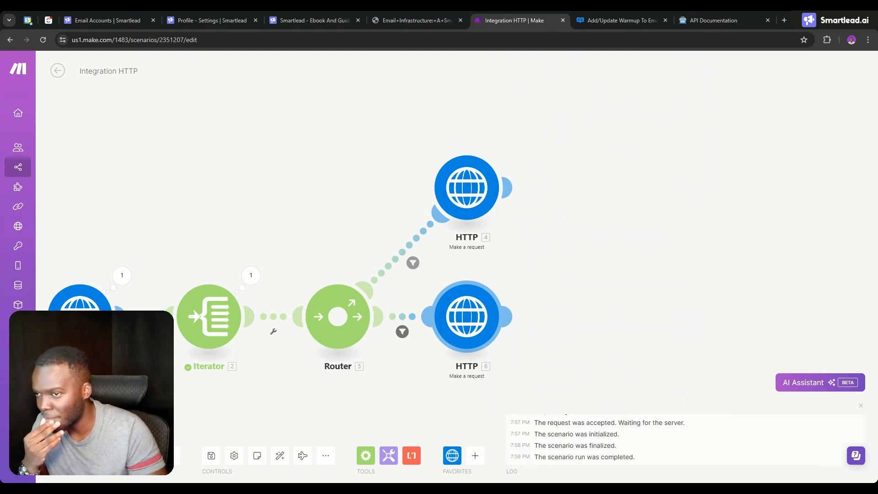
pyautogui.click(416, 316)
pyautogui.click(475, 396)
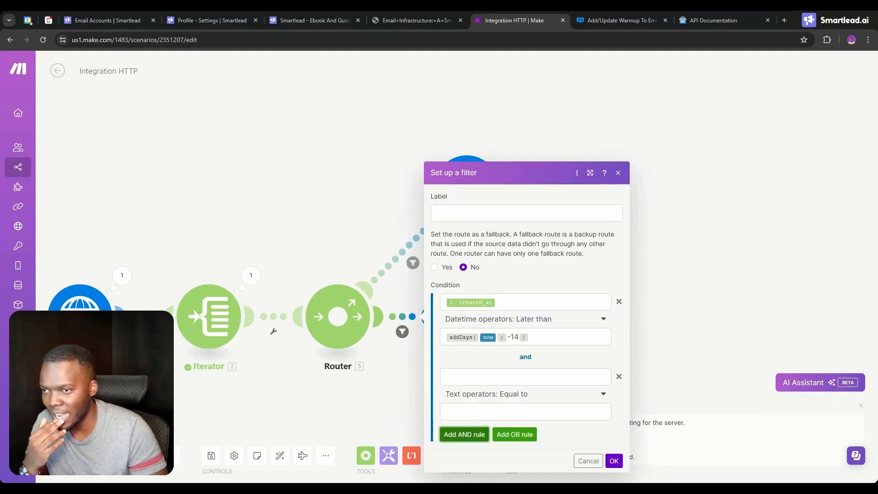
pyautogui.click(495, 302)
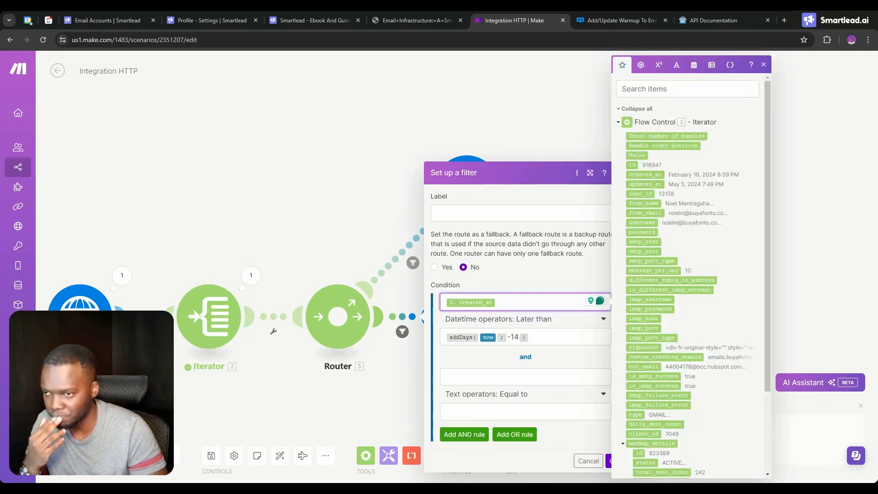
pyautogui.click(526, 377)
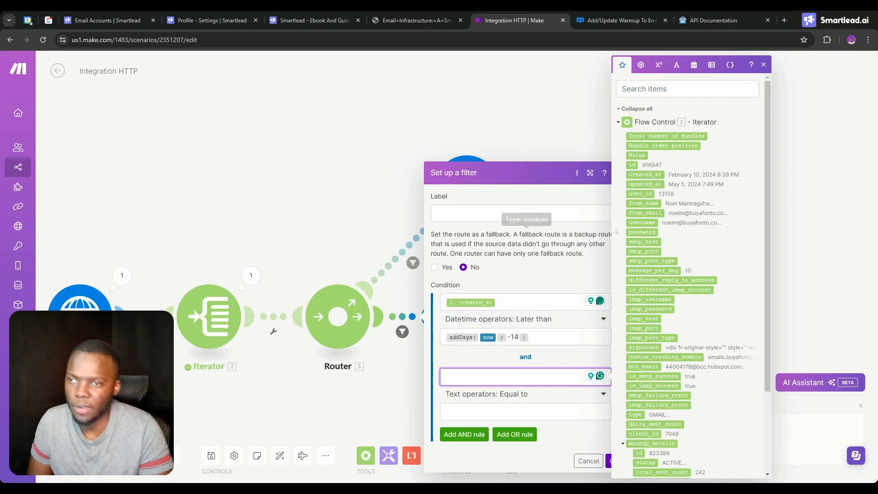
pyautogui.scroll(-3, 644, 247)
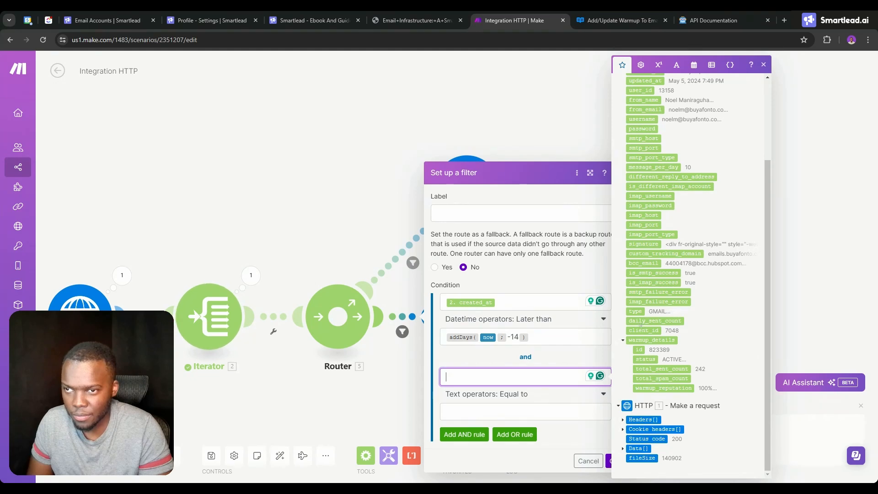
pyautogui.scroll(2, 646, 341)
pyautogui.scroll(2, 650, 310)
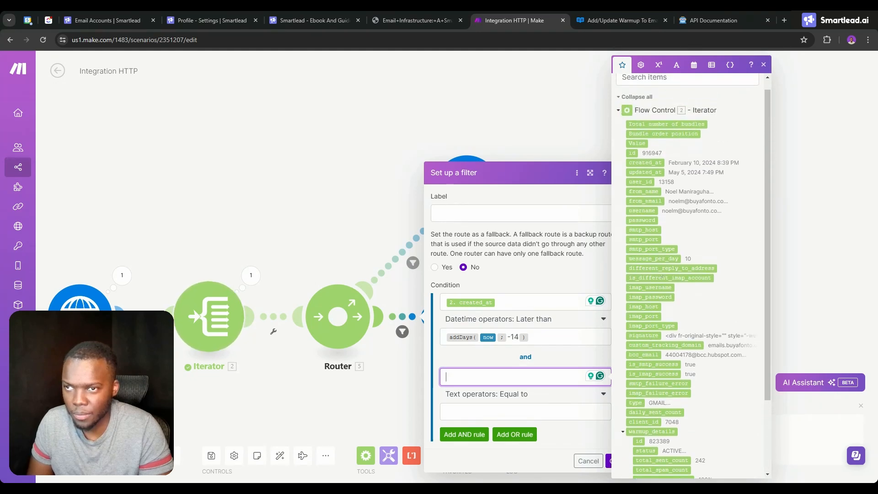
pyautogui.scroll(-4, 654, 256)
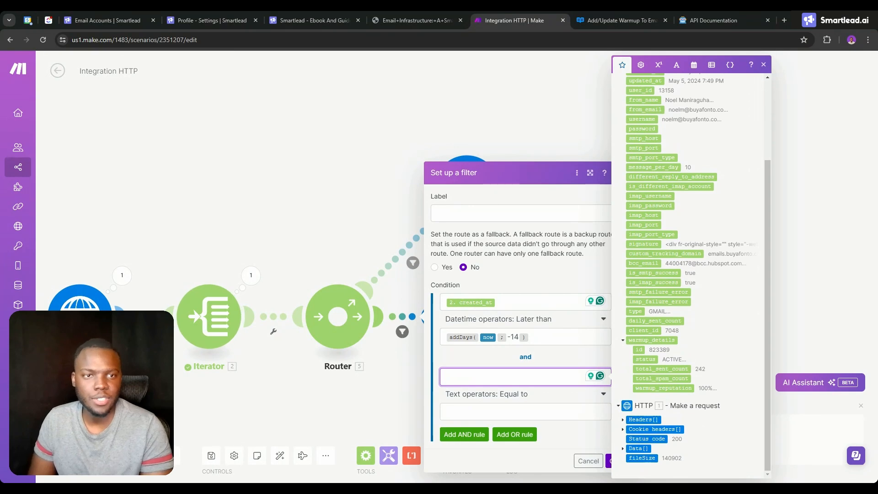
pyautogui.click(763, 65)
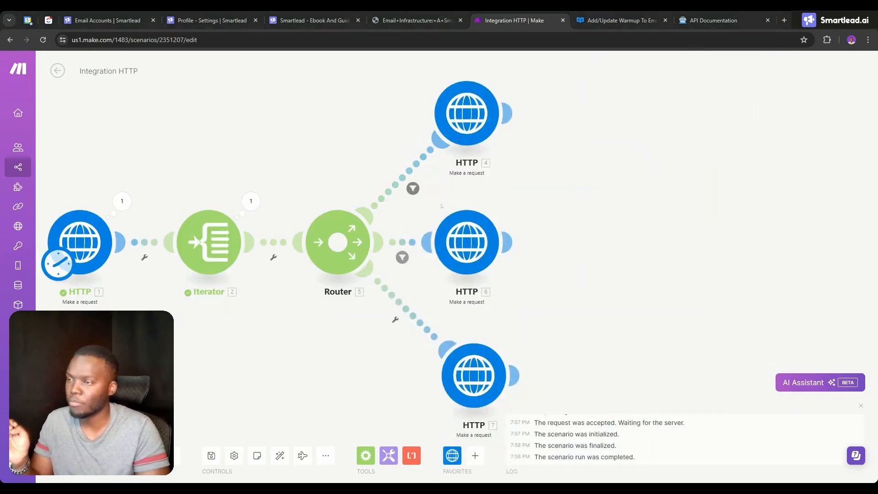
# - Review the middle HTTP module's request content and the filter on its route
pyautogui.click(456, 229)
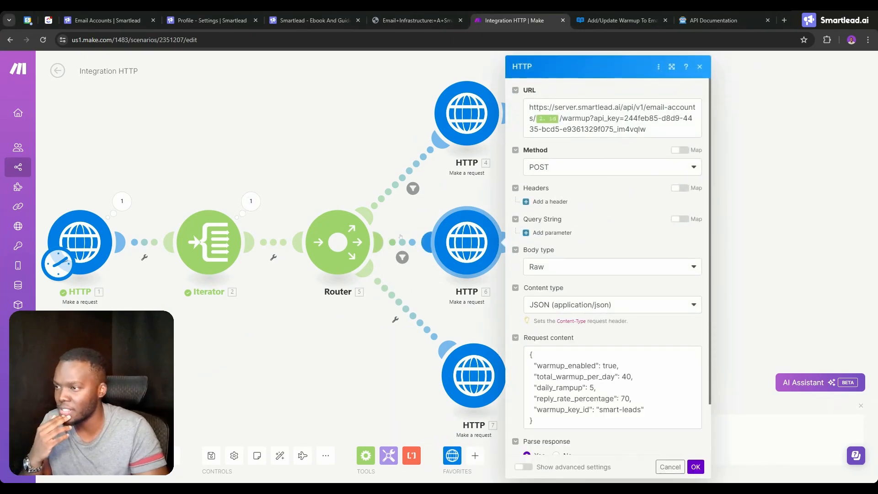
pyautogui.click(398, 242)
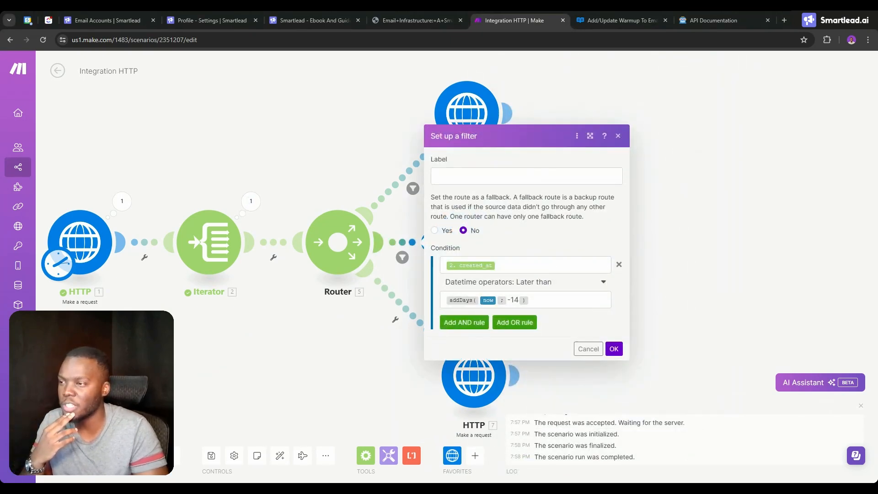
pyautogui.click(380, 325)
pyautogui.click(462, 242)
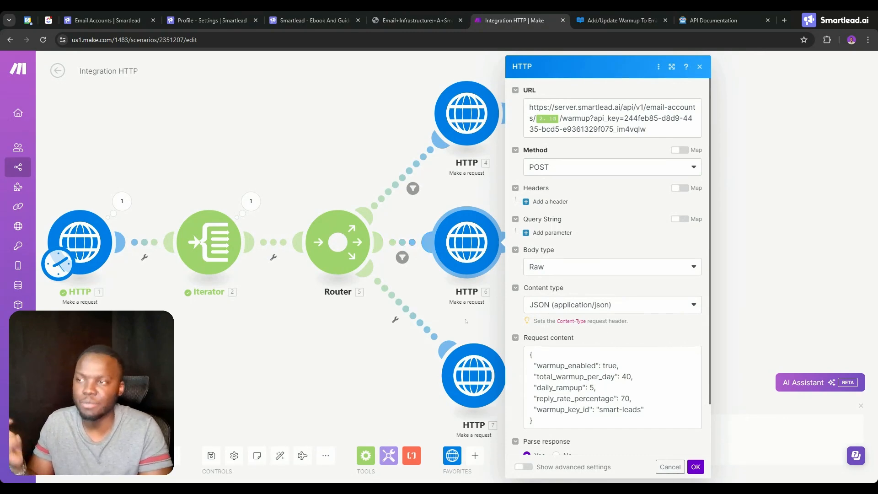
# - Add an AND rule to the middle route's filter, using created_at with the datetime operator Later than
pyautogui.click(402, 257)
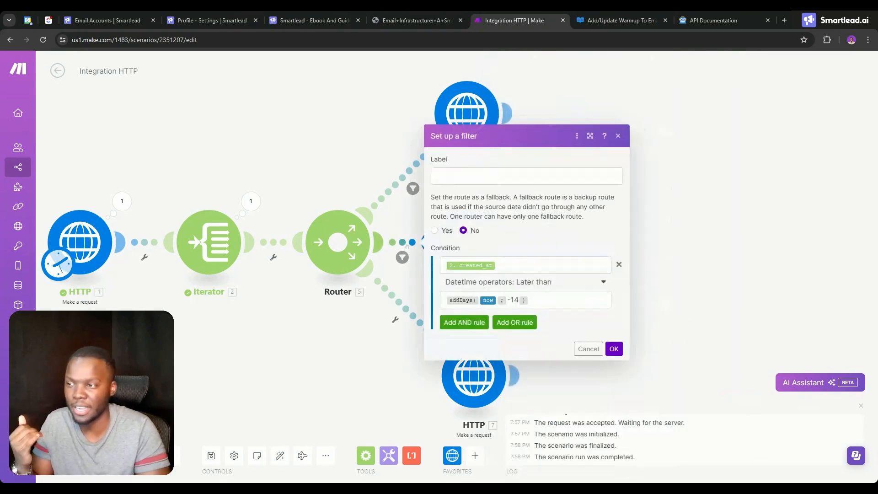
pyautogui.click(486, 321)
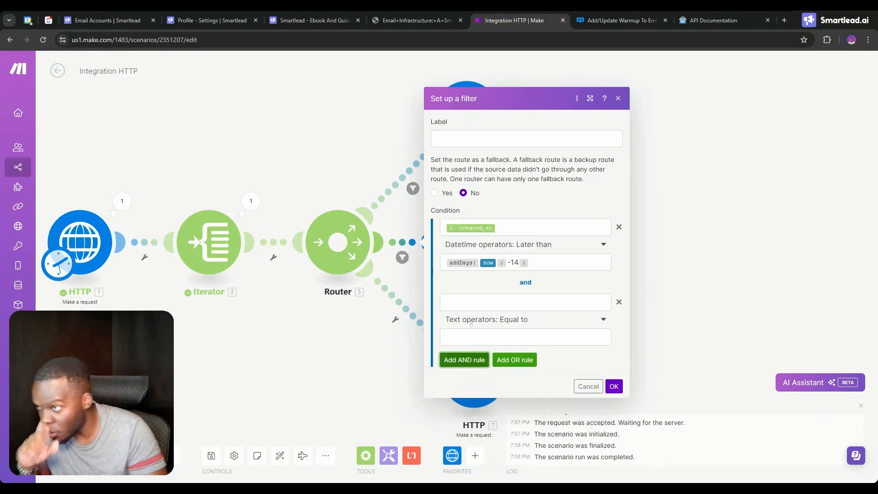
pyautogui.doubleClick(517, 227)
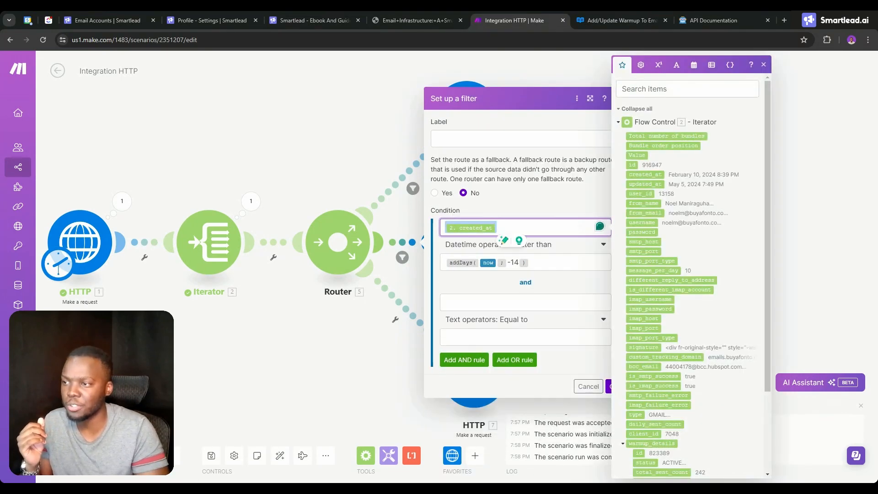
pyautogui.write('2. created_at')
pyautogui.click(524, 319)
pyautogui.scroll(-5, 515, 380)
pyautogui.scroll(2, 515, 380)
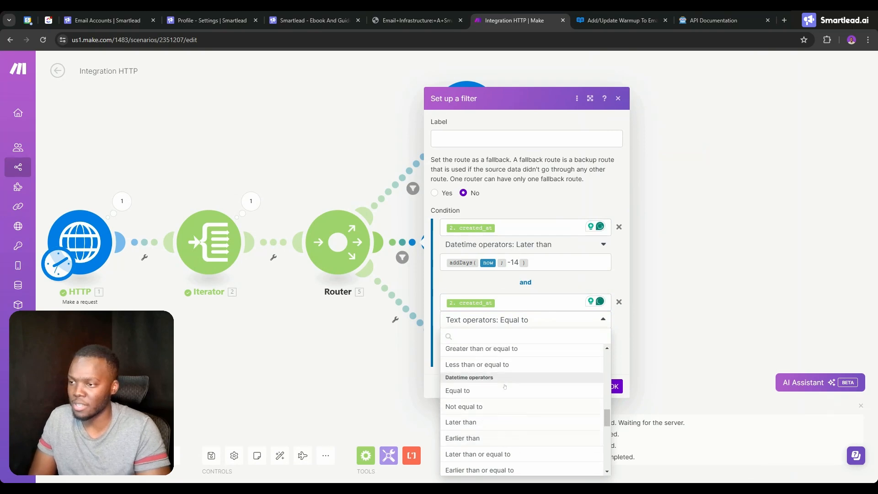
pyautogui.scroll(-3, 514, 381)
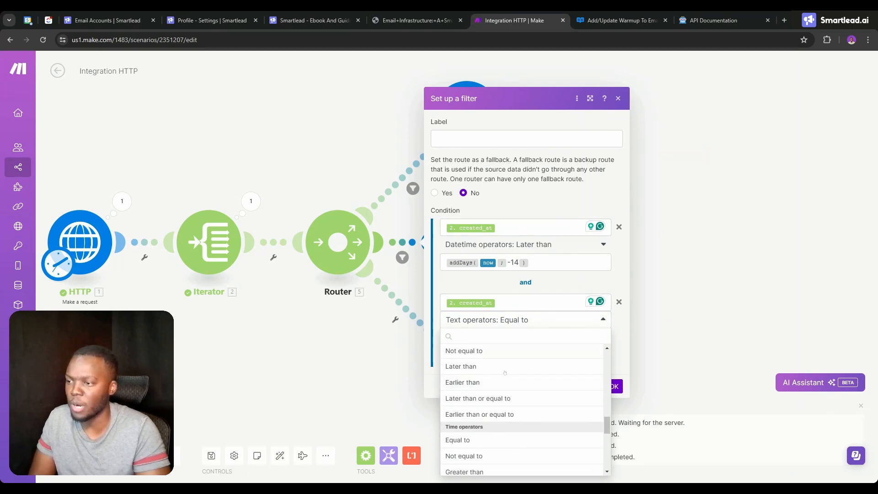
pyautogui.click(479, 368)
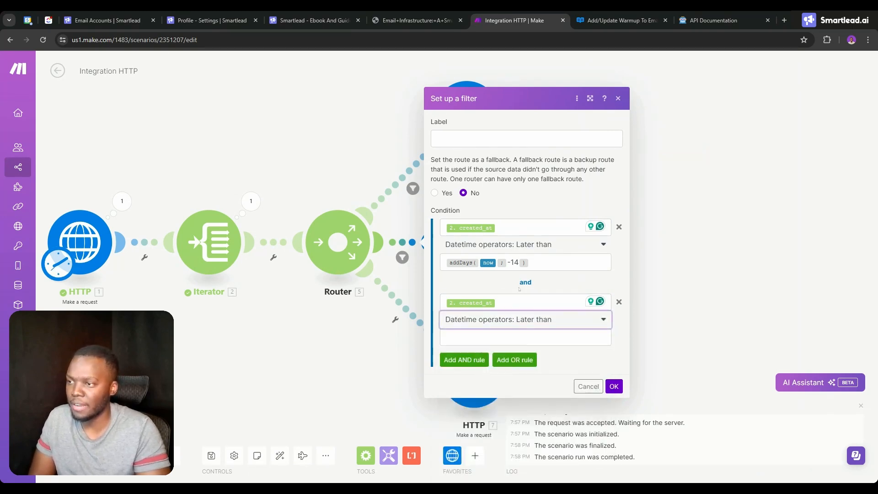
# - Copy the first rule's comparison value, addDays(now; -14), into the new AND rule
pyautogui.click(435, 255)
pyautogui.click(534, 262)
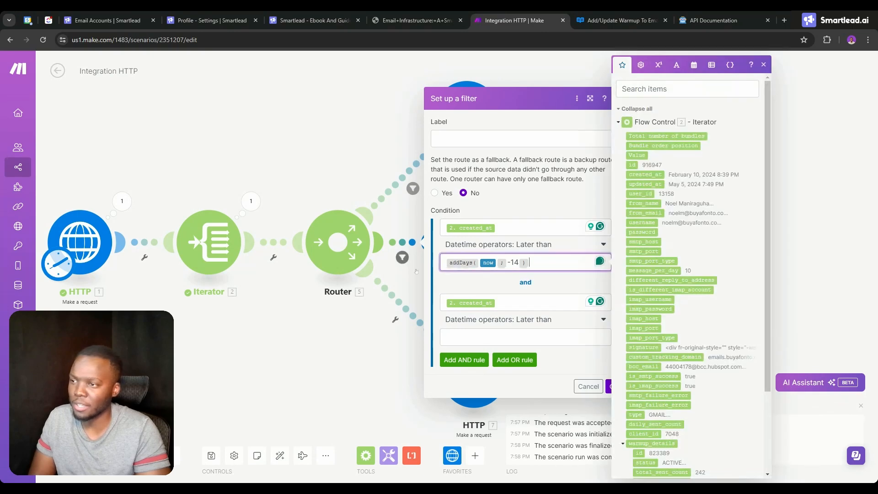
pyautogui.moveTo(534, 262); pyautogui.dragTo(439, 265)
pyautogui.click(585, 337)
pyautogui.write('addDays(now; -14)')
# - Change the AND rule's operator to the datetime operator Earlier than
pyautogui.click(516, 319)
pyautogui.scroll(-5, 515, 403)
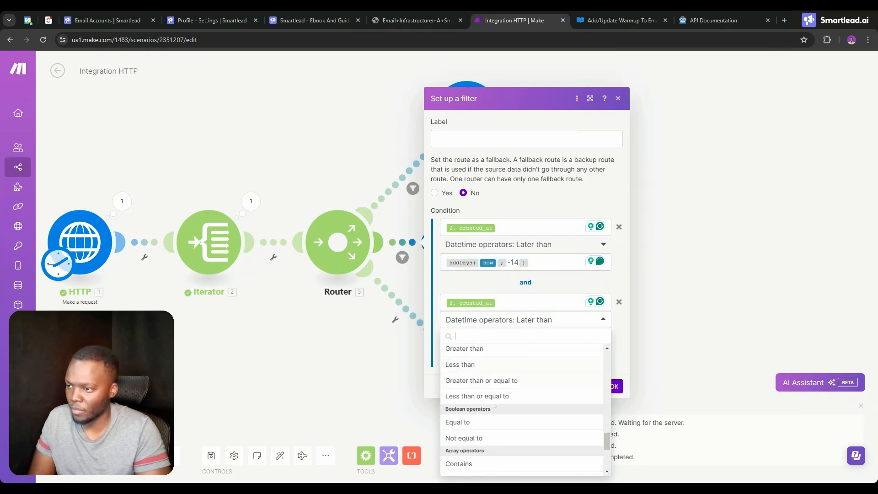
pyautogui.scroll(8, 481, 398)
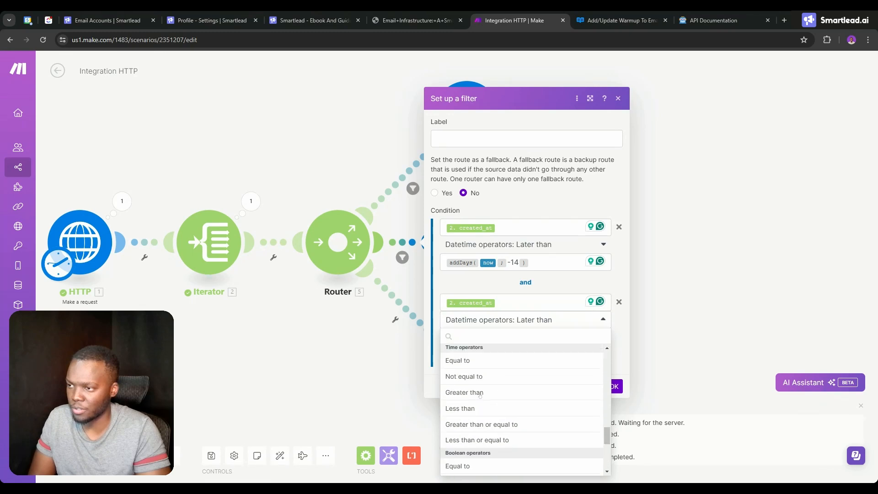
pyautogui.click(479, 394)
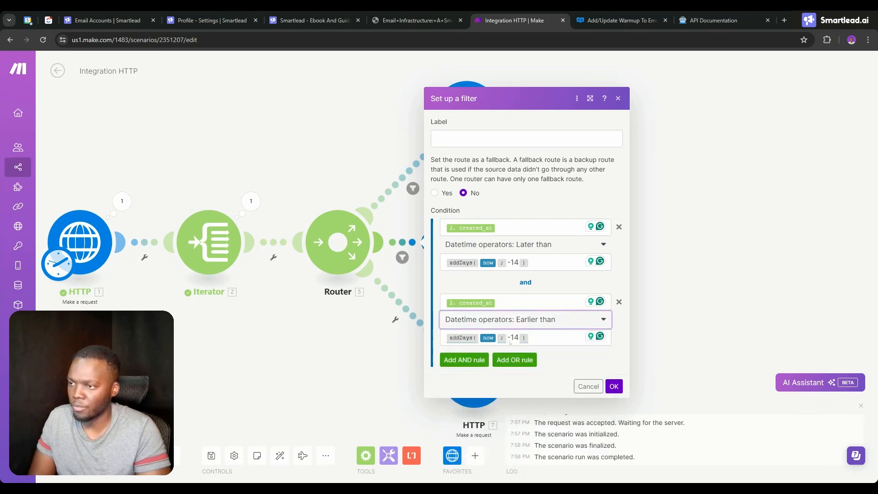
# - Try to change the addDays offset in the filter's Earlier than condition to -15
pyautogui.click(517, 337)
pyautogui.press('BackSpace')
pyautogui.write('5')
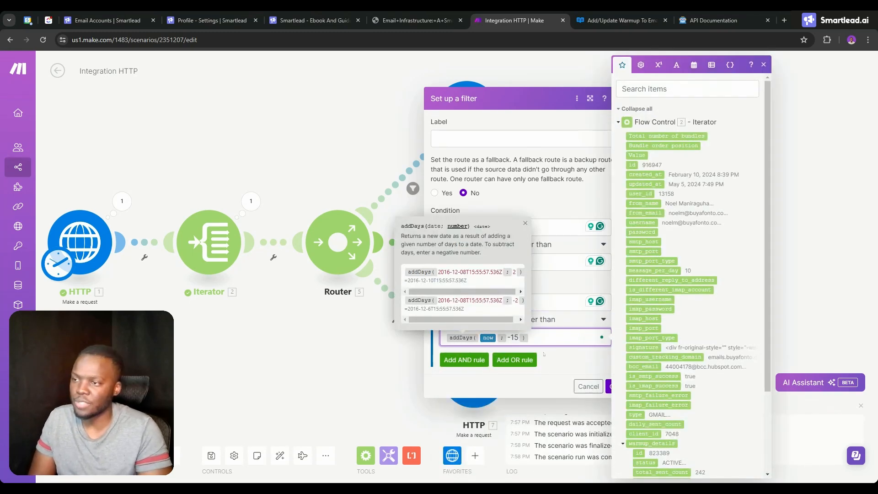
pyautogui.click(544, 354)
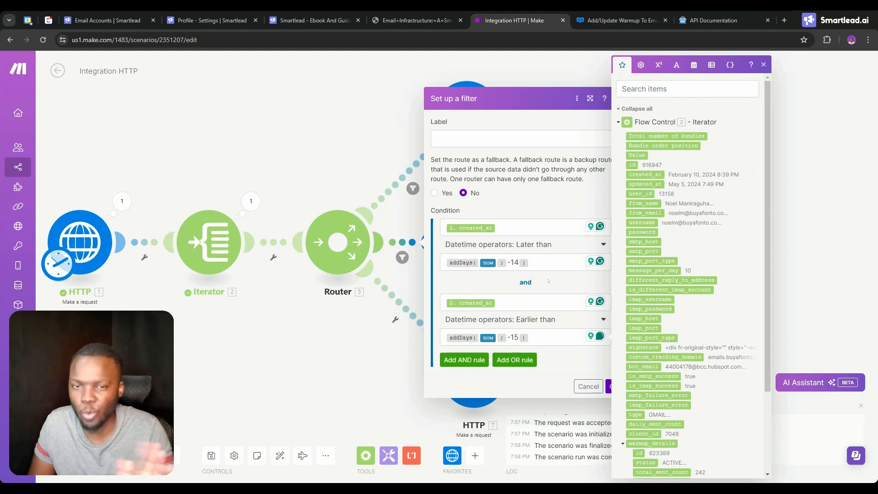
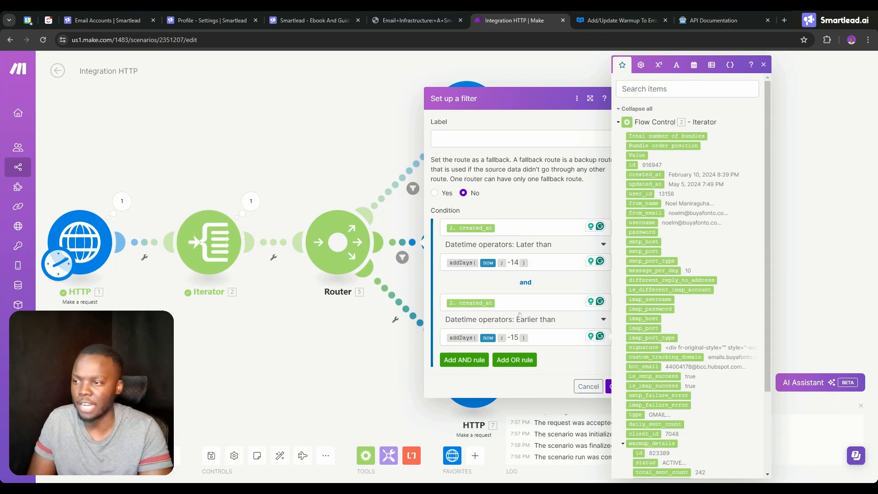
pyautogui.click(577, 387)
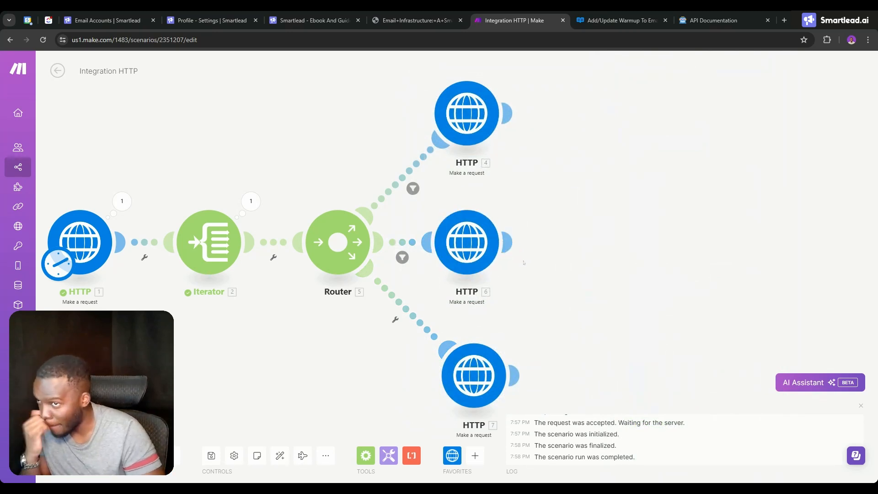
pyautogui.moveTo(503, 243)
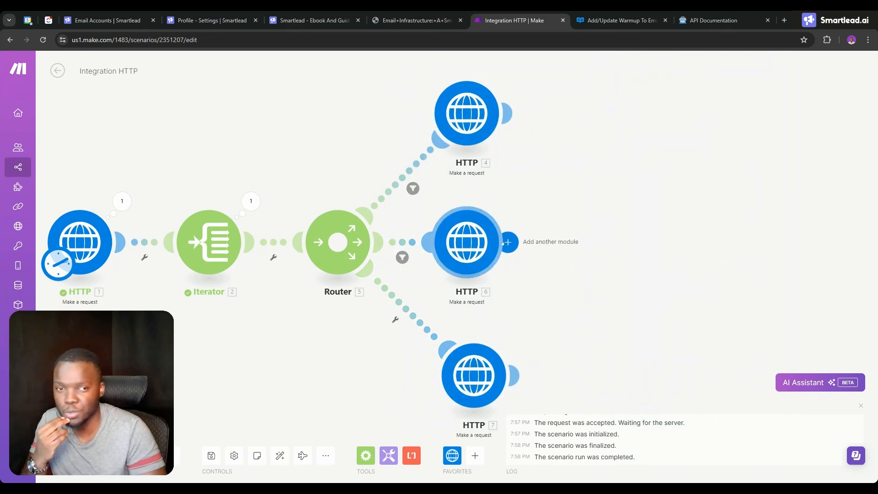
pyautogui.click(507, 243)
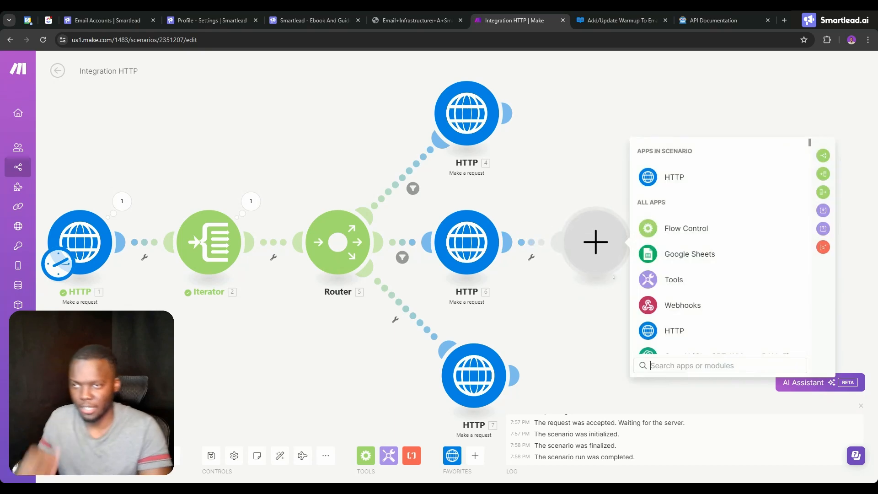
pyautogui.write('data')
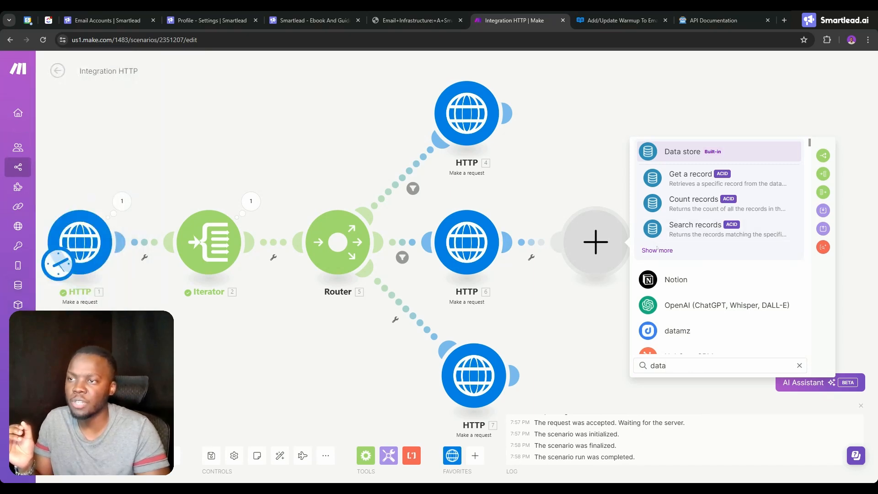
pyautogui.click(656, 250)
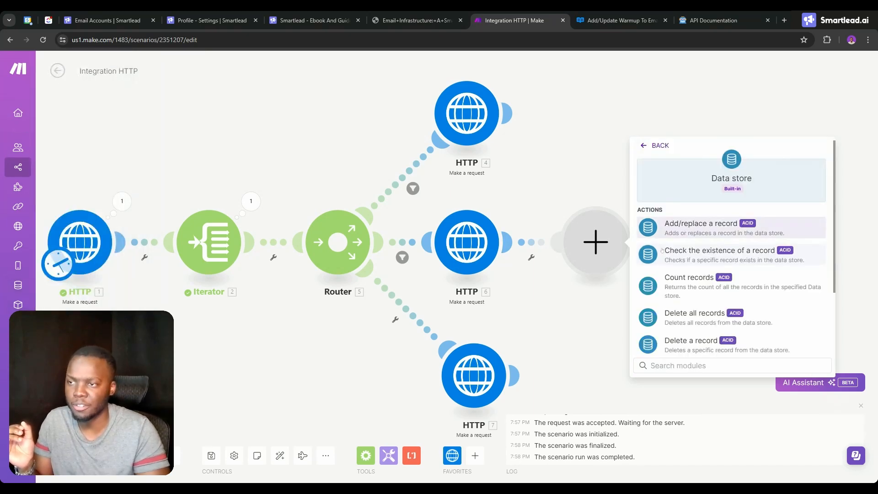
pyautogui.click(688, 233)
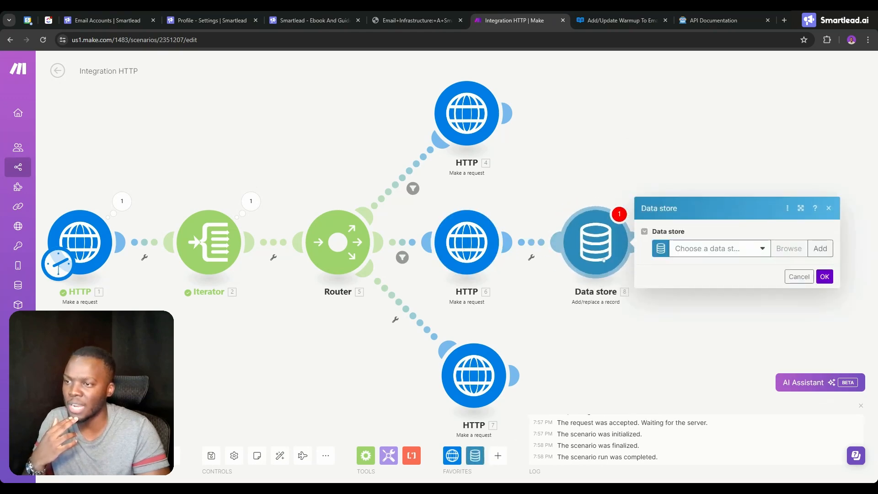
pyautogui.rightClick(604, 257)
pyautogui.click(643, 368)
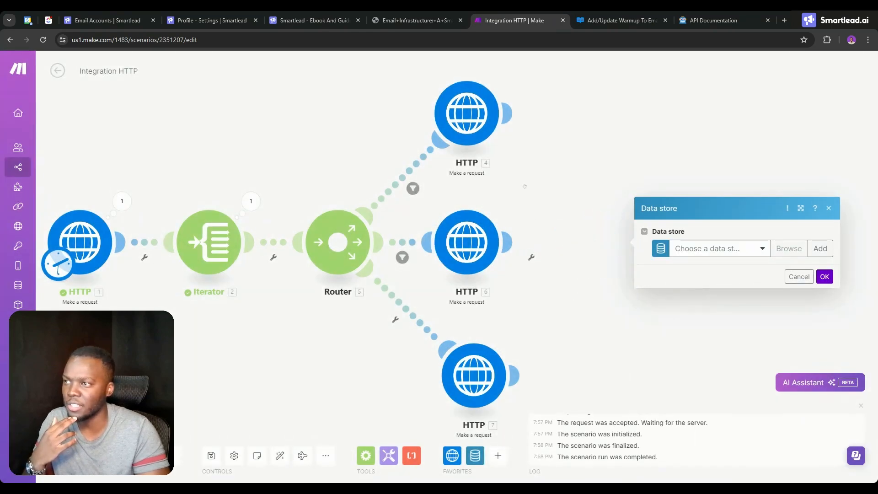
# - Add a Data store module with the Add/replace a record action after HTTP module 4 on the router's first route
pyautogui.click(506, 112)
pyautogui.click(682, 120)
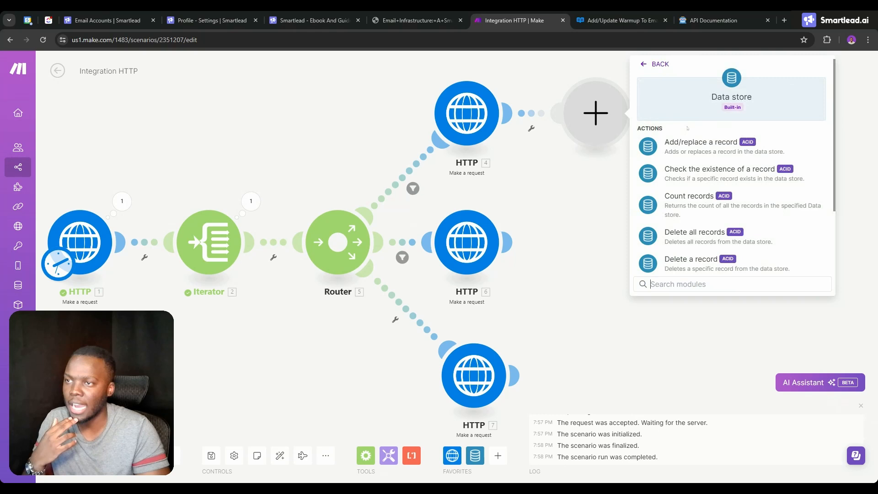
pyautogui.click(692, 158)
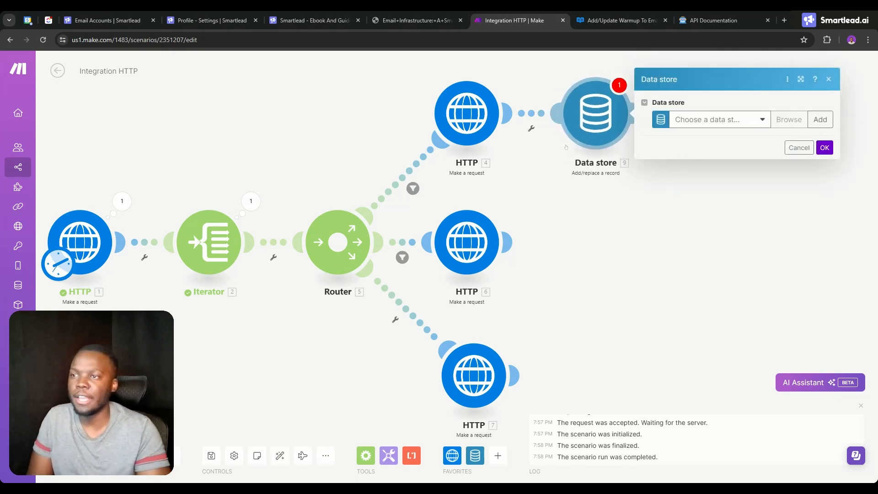
# - Start creating a new data store for the module and open a new data structure for it
pyautogui.click(761, 119)
pyautogui.click(819, 120)
pyautogui.click(740, 144)
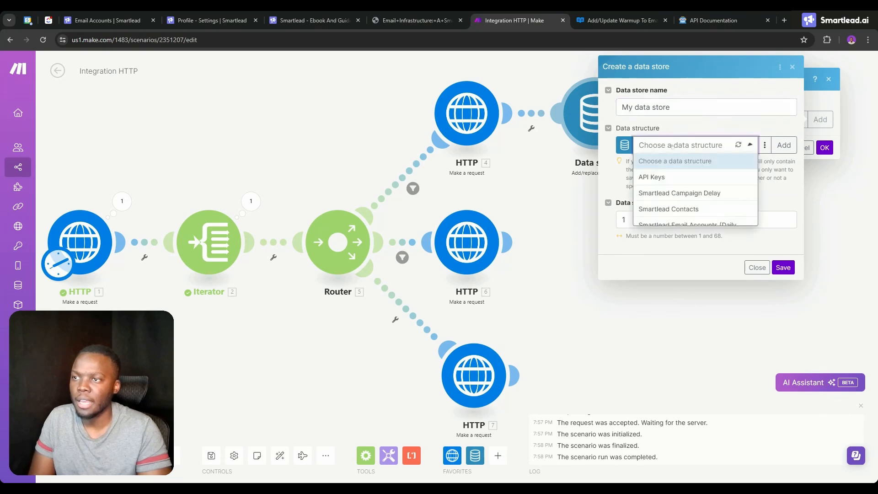
pyautogui.click(739, 145)
pyautogui.click(783, 150)
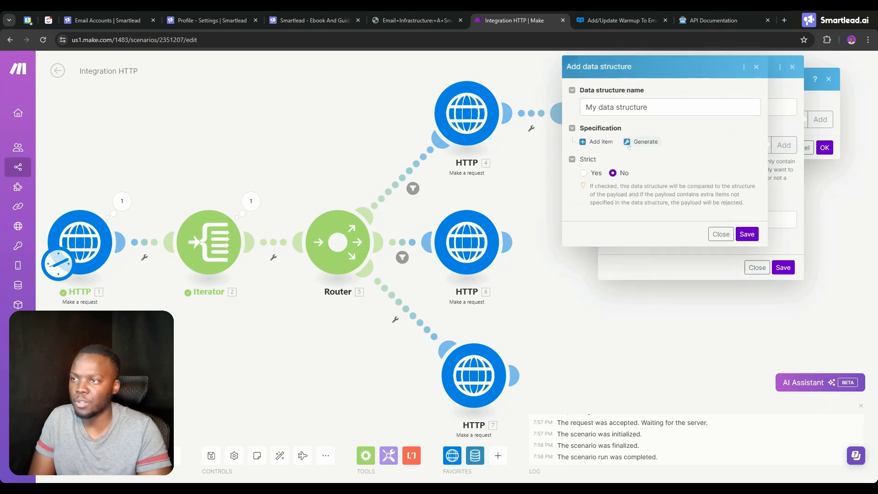
# - Add an item named ID of type Text to the data structure and make it required
pyautogui.click(599, 142)
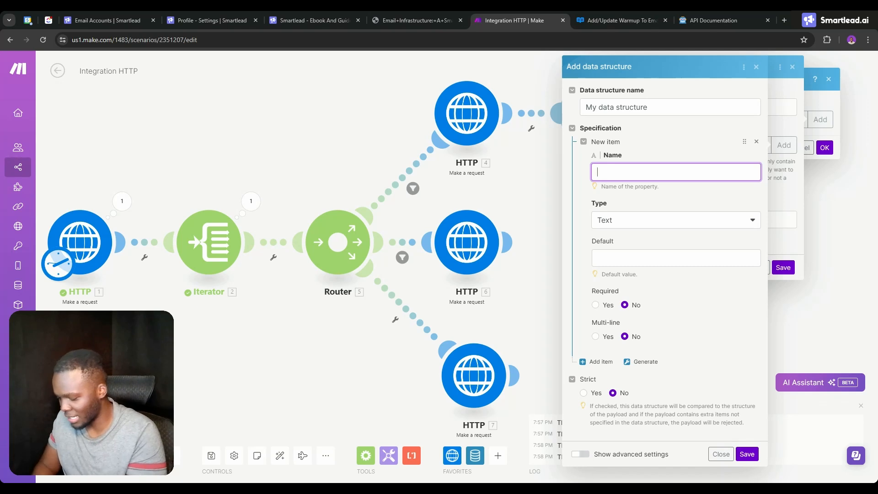
pyautogui.write('E')
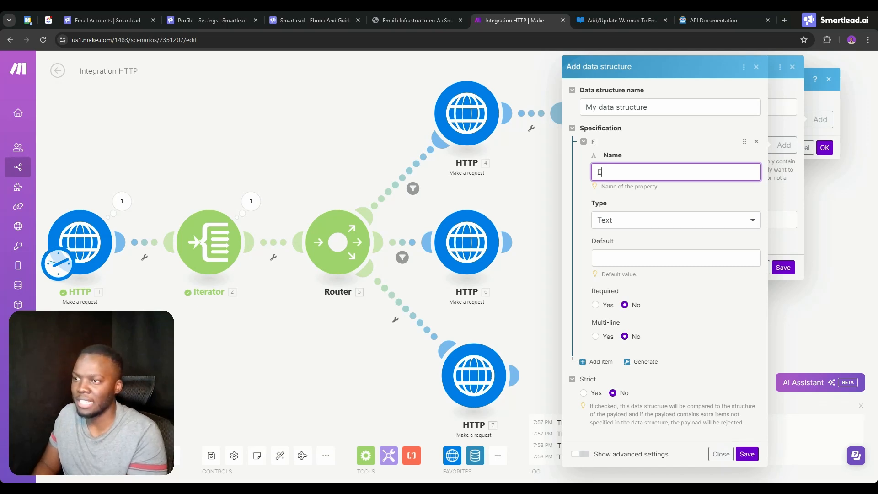
pyautogui.press('BackSpace')
pyautogui.write('ID')
pyautogui.click(676, 258)
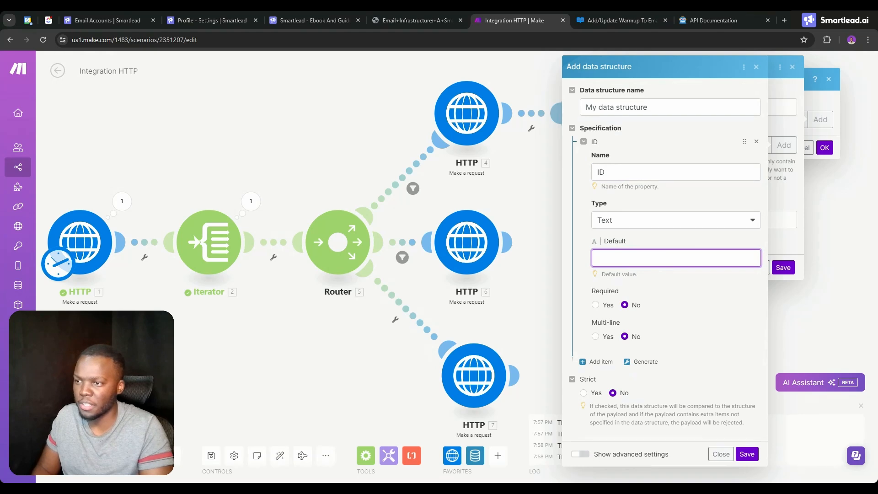
pyautogui.click(596, 312)
pyautogui.click(595, 304)
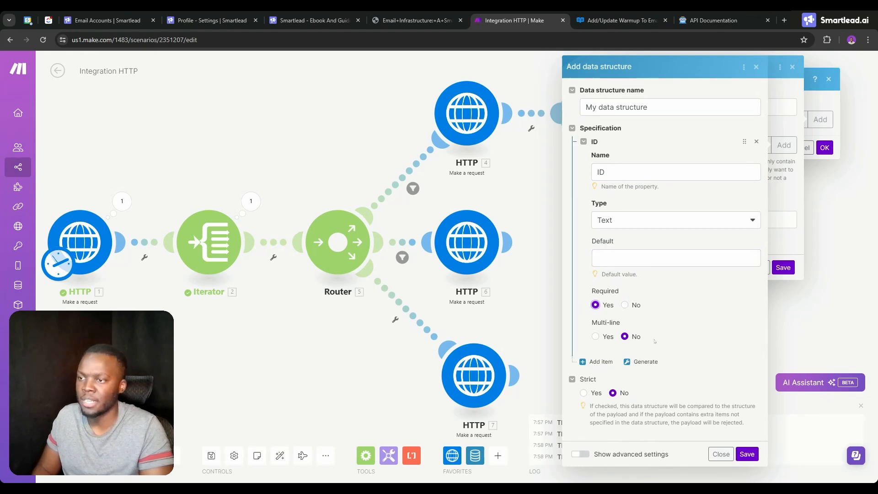
# - Add a second item named Date of type Text to the data structure and make it required
pyautogui.click(597, 361)
pyautogui.scroll(-4, 623, 310)
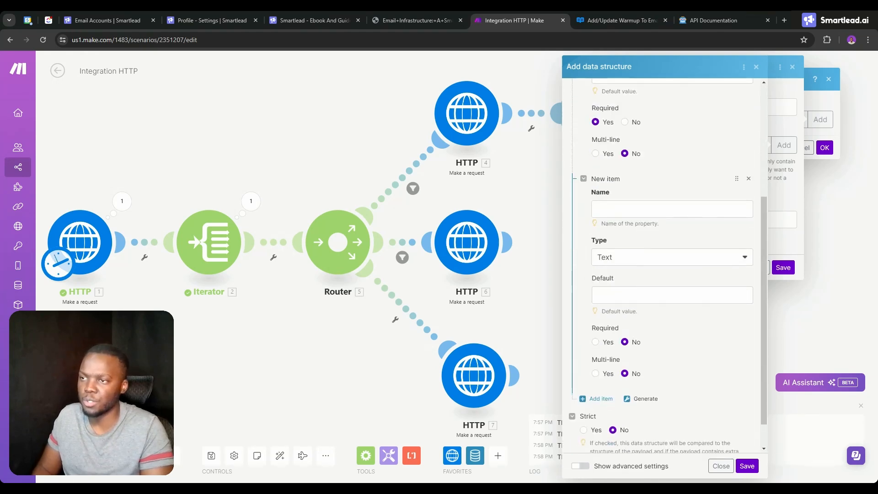
pyautogui.click(637, 209)
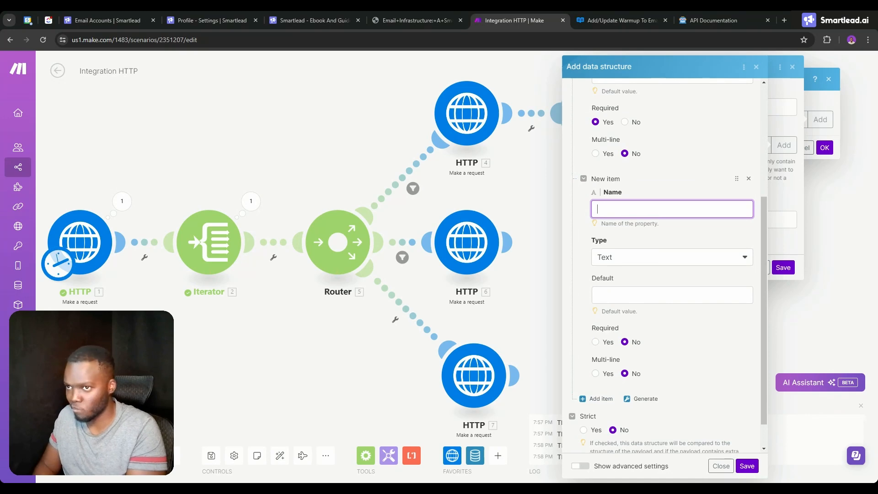
pyautogui.write('C')
pyautogui.press('BackSpace')
pyautogui.write('Date')
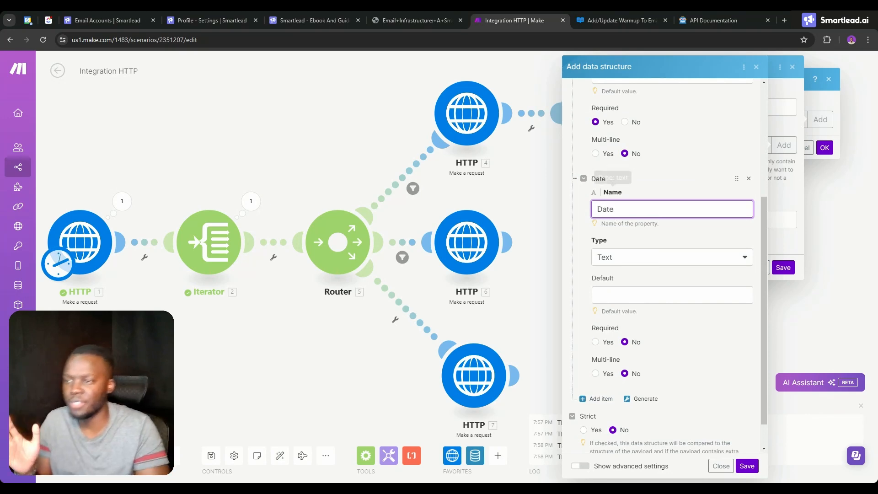
pyautogui.click(595, 342)
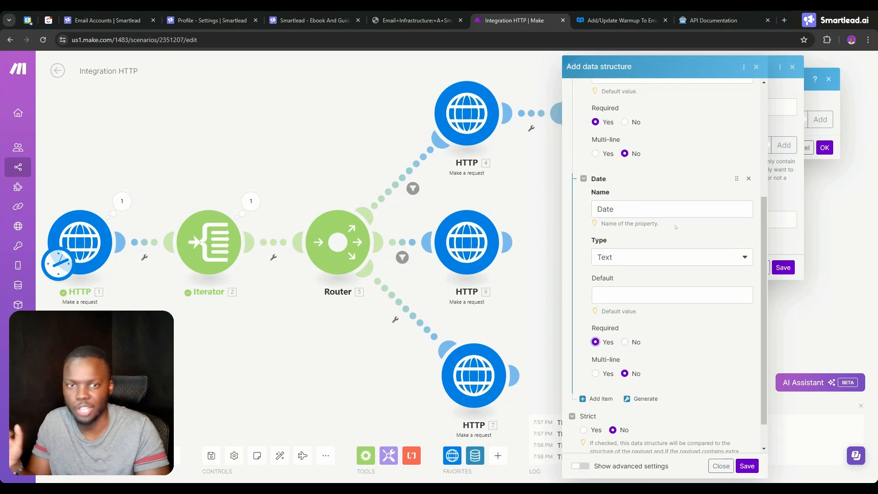
# - Review the ID and Date items, and save the data structure and the new data store under their default names
pyautogui.scroll(-1, 687, 337)
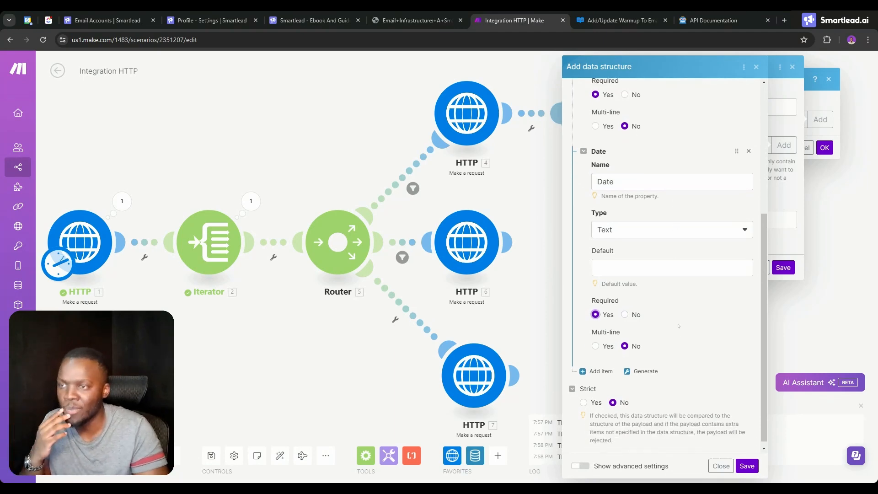
pyautogui.scroll(5, 624, 228)
pyautogui.scroll(-5, 623, 298)
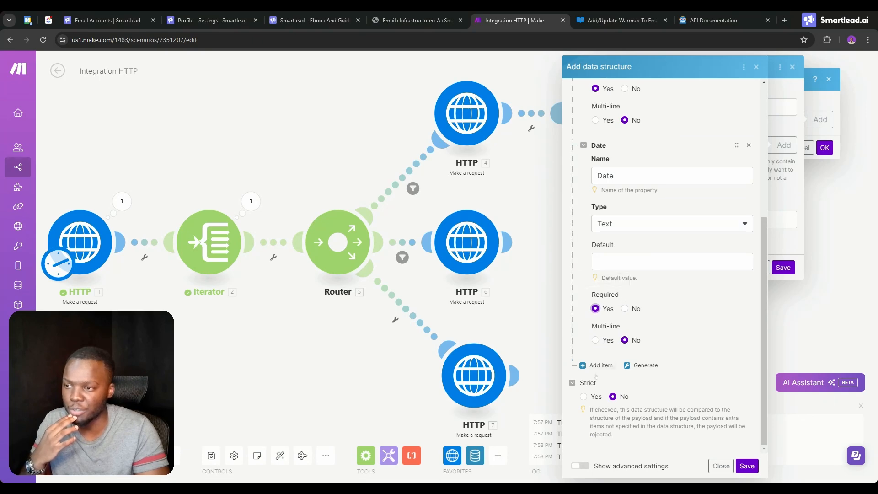
pyautogui.click(747, 465)
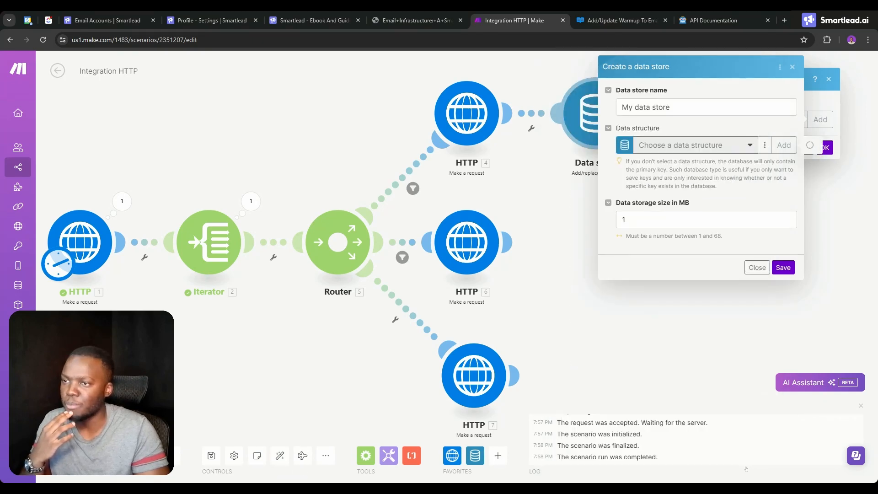
pyautogui.click(783, 267)
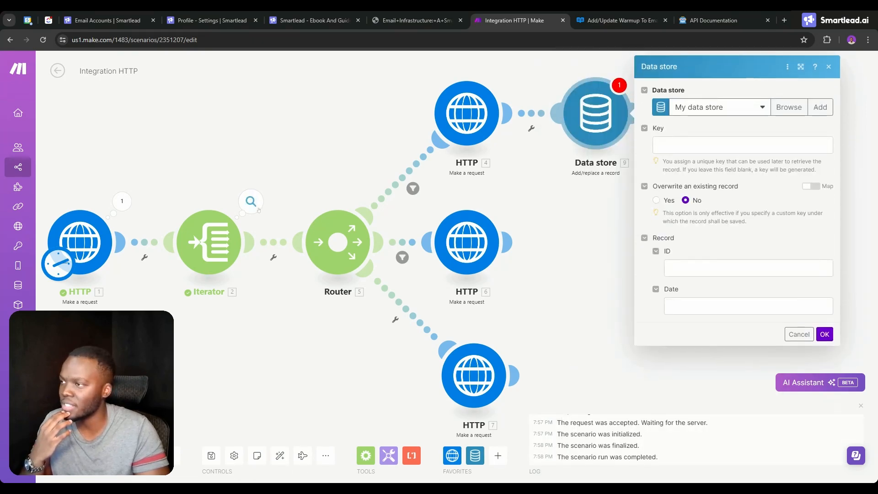
# - Check the Iterator's output bundle, and map its username to the Data store record's Key and its id to the ID field
pyautogui.click(251, 201)
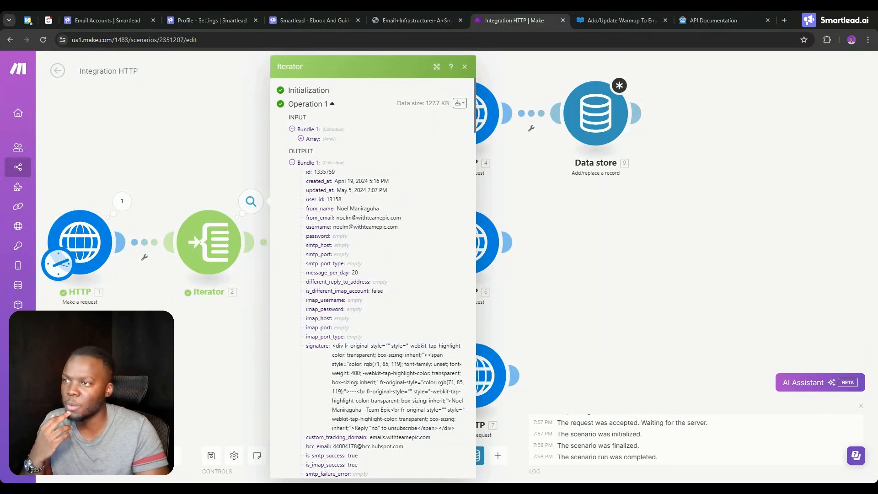
pyautogui.click(591, 153)
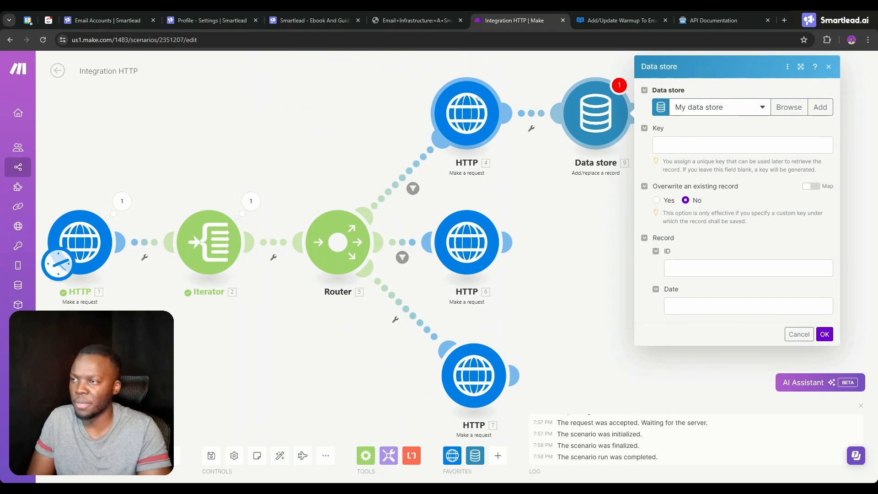
pyautogui.click(732, 145)
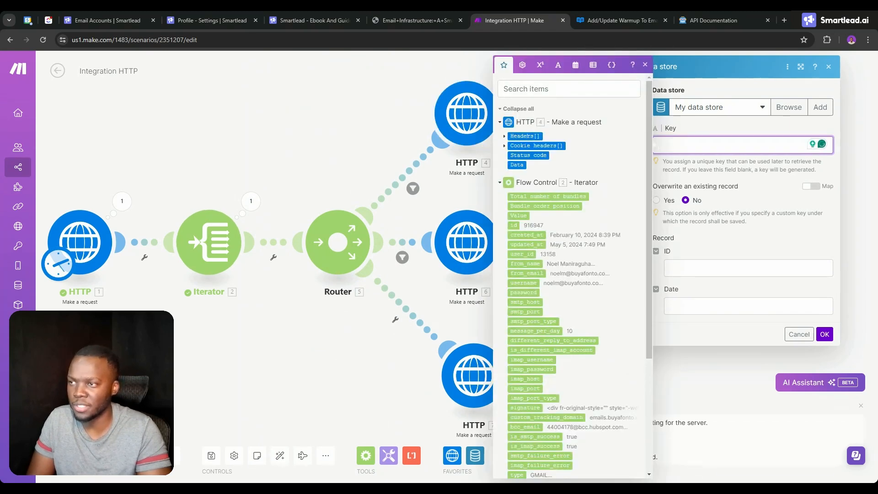
pyautogui.scroll(-1, 522, 238)
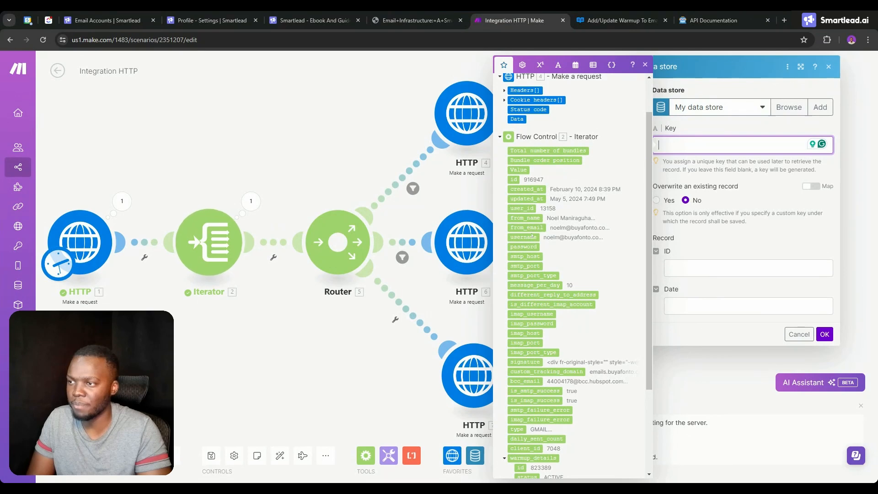
pyautogui.click(524, 237)
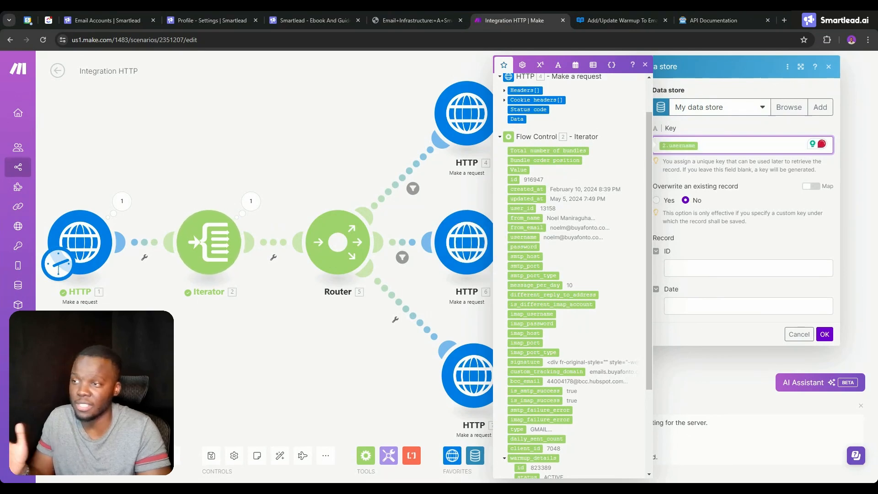
pyautogui.click(748, 268)
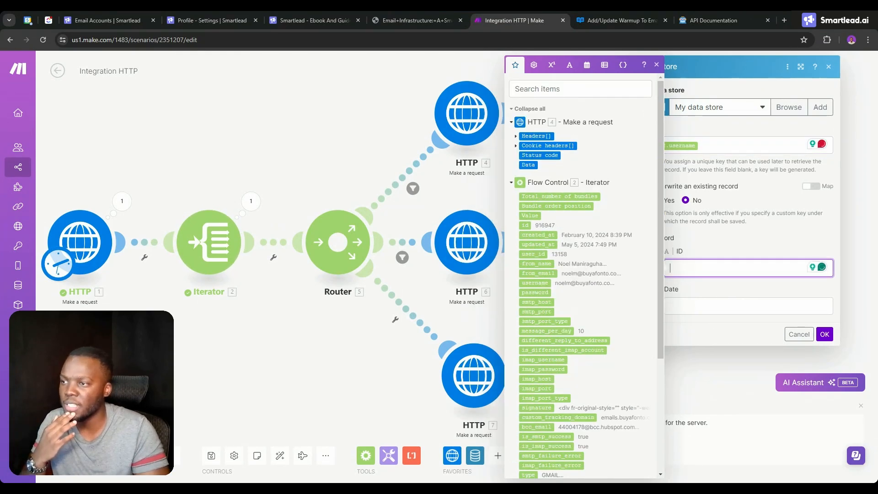
pyautogui.click(524, 226)
# - View the date and time functions for the record's Date field, and open the settings of HTTP module 4
pyautogui.press('Tab')
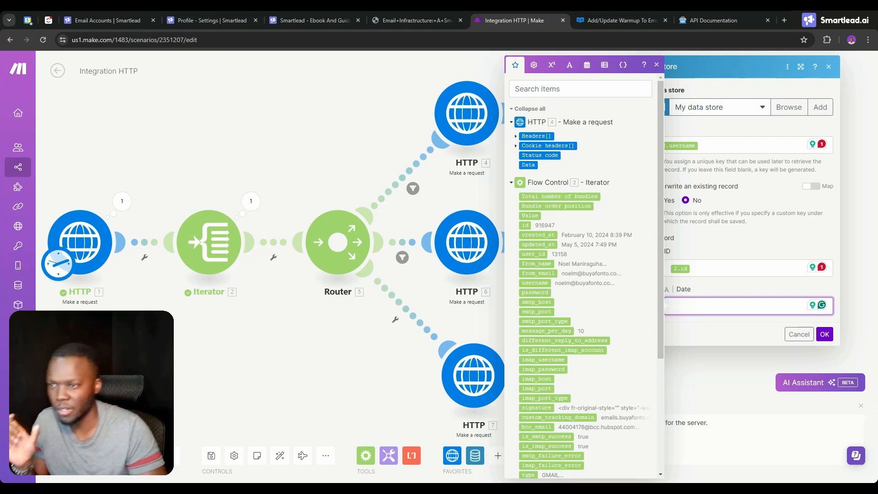
pyautogui.click(586, 65)
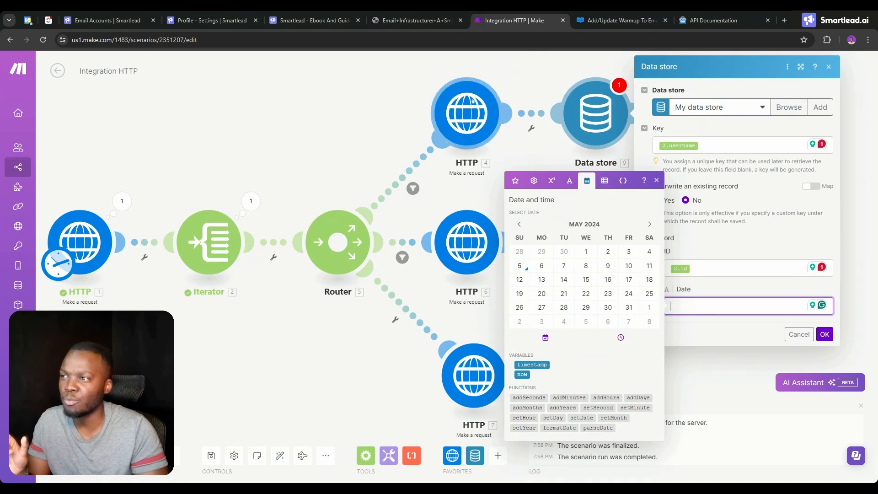
pyautogui.click(461, 122)
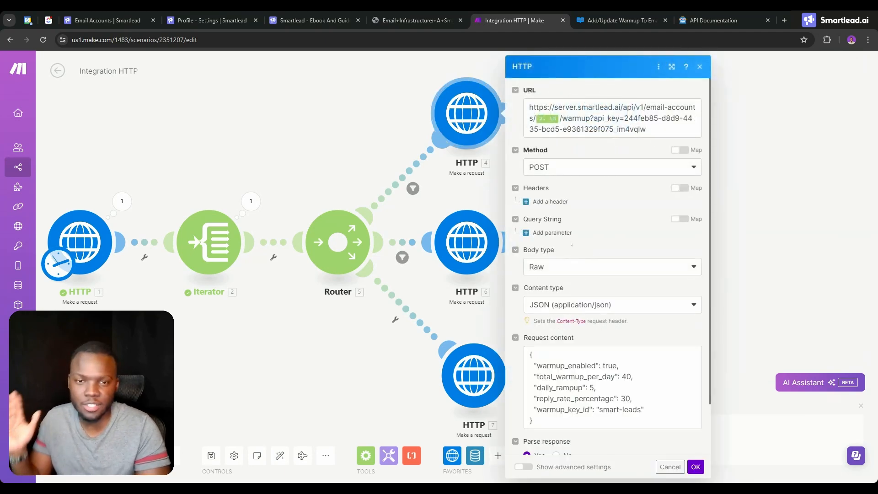
# - Close the settings of HTTP module 4 and rename the module as Day 1
pyautogui.click(401, 122)
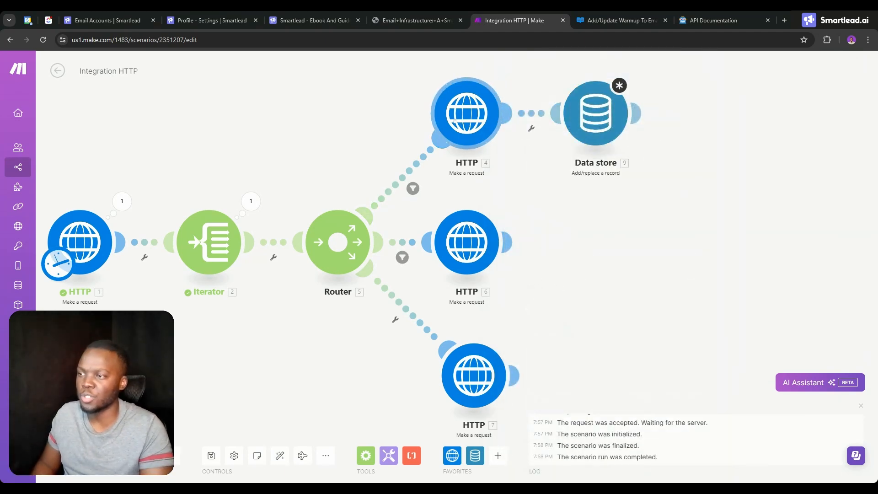
pyautogui.rightClick(456, 120)
pyautogui.click(494, 171)
pyautogui.write('D')
pyautogui.write('ay')
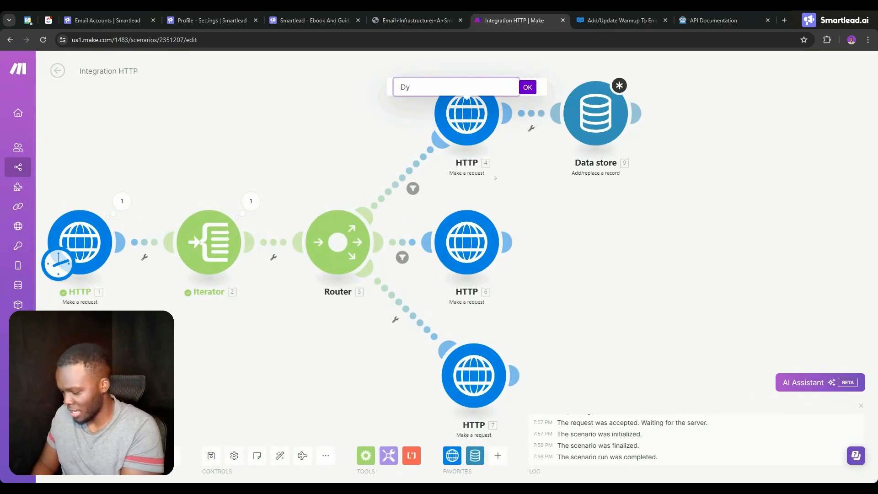
pyautogui.write(' 1')
pyautogui.press('Return')
# - Rename HTTP module 6 on the router's middle route as Day 14
pyautogui.rightClick(462, 247)
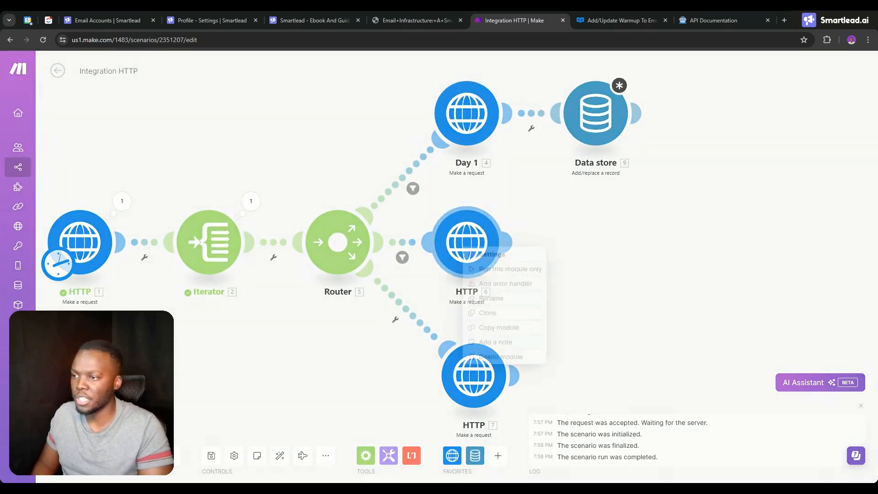
pyautogui.click(490, 297)
pyautogui.write('D')
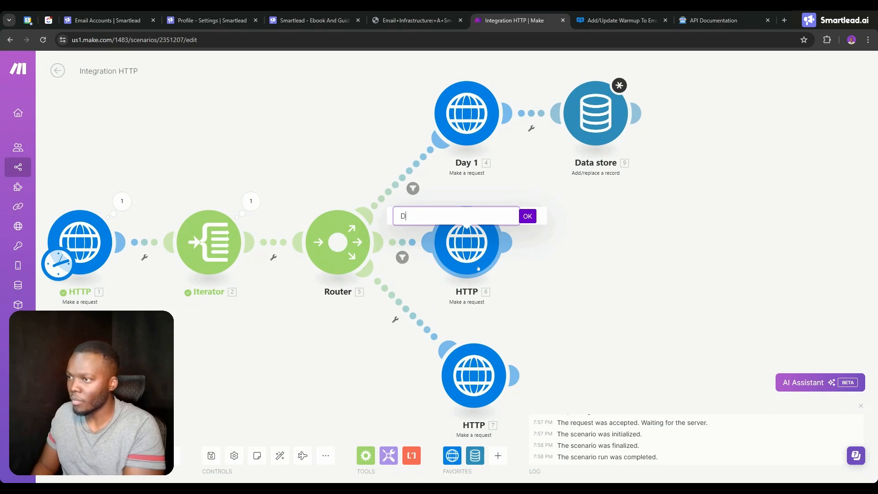
pyautogui.write('ay 13')
pyautogui.press('BackSpace')
pyautogui.write('4')
pyautogui.press('Return')
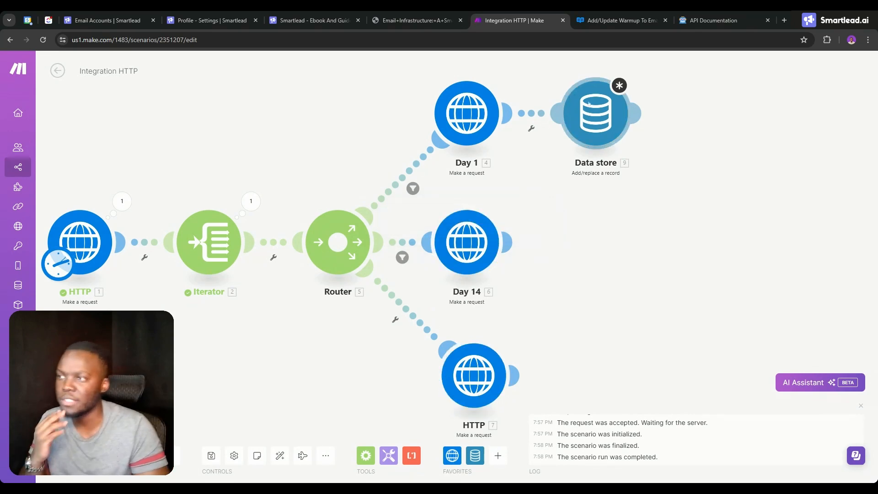
# - Set the Data store record's Date field to addDays(now; 14) and save the module settings
pyautogui.click(596, 115)
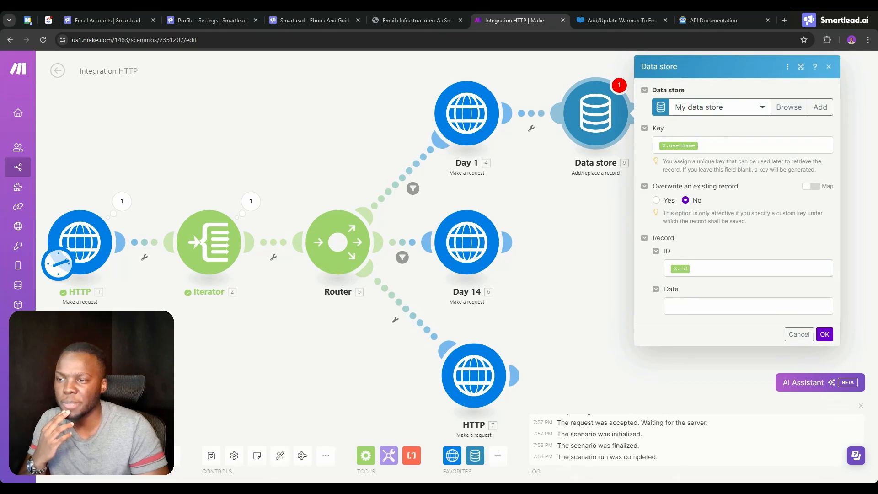
pyautogui.click(738, 306)
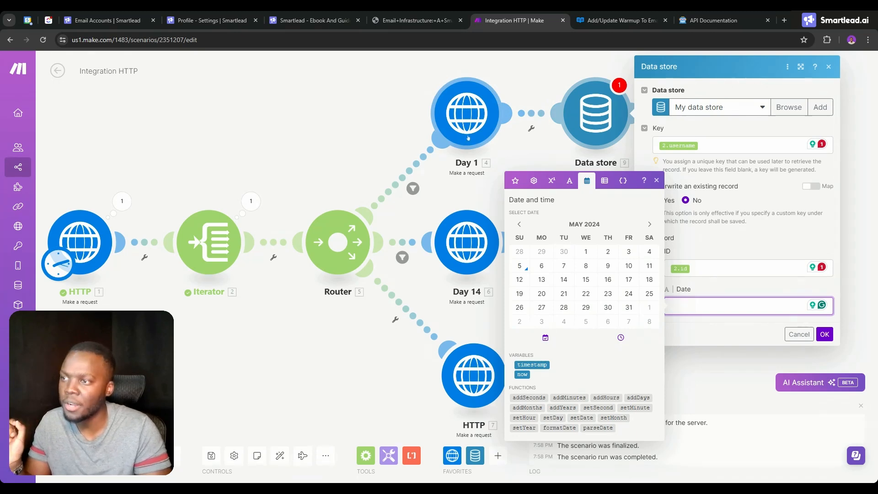
pyautogui.click(639, 397)
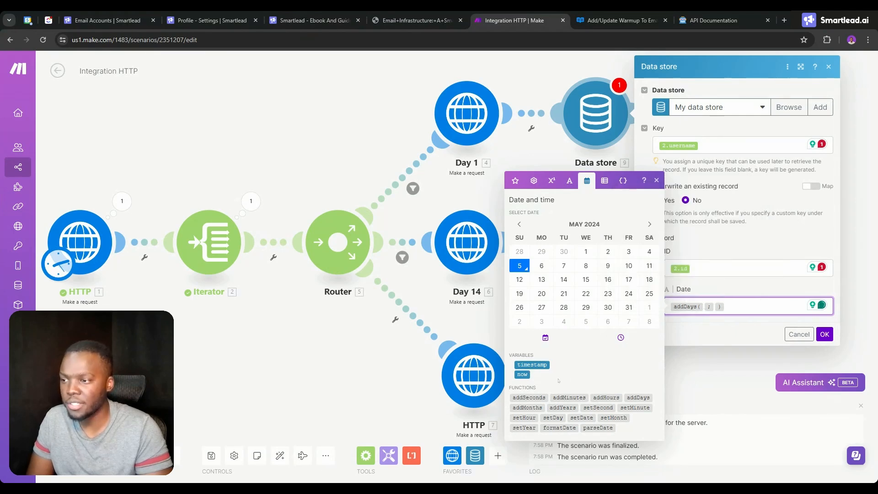
pyautogui.click(522, 373)
pyautogui.click(733, 307)
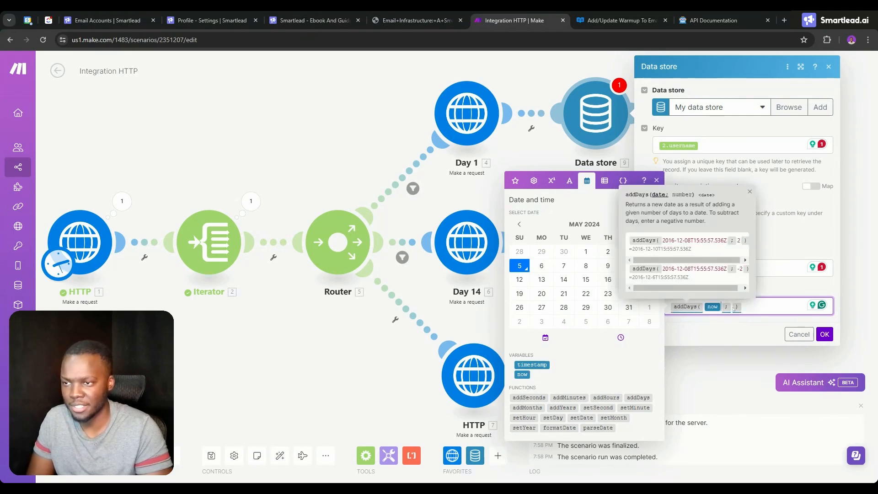
pyautogui.write('14')
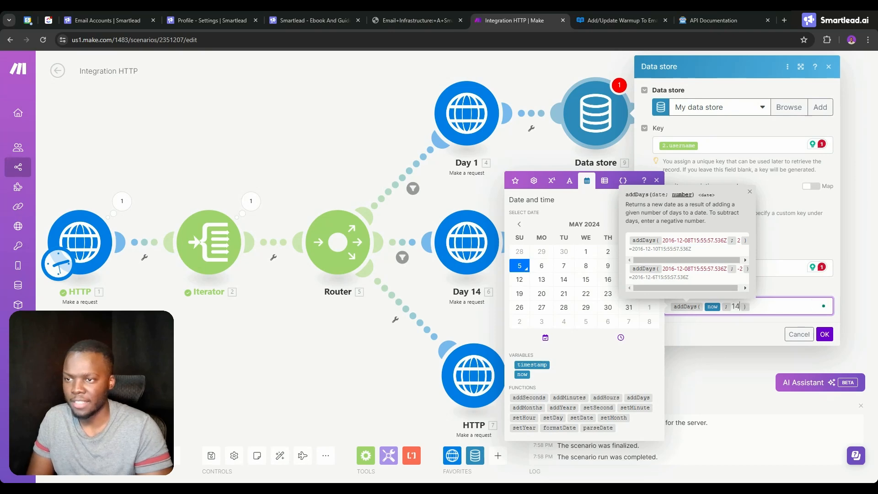
pyautogui.click(781, 321)
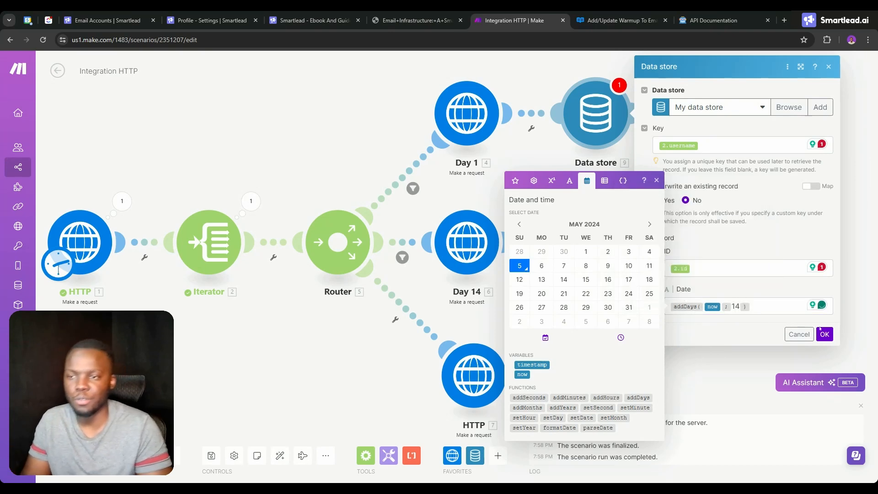
pyautogui.click(824, 334)
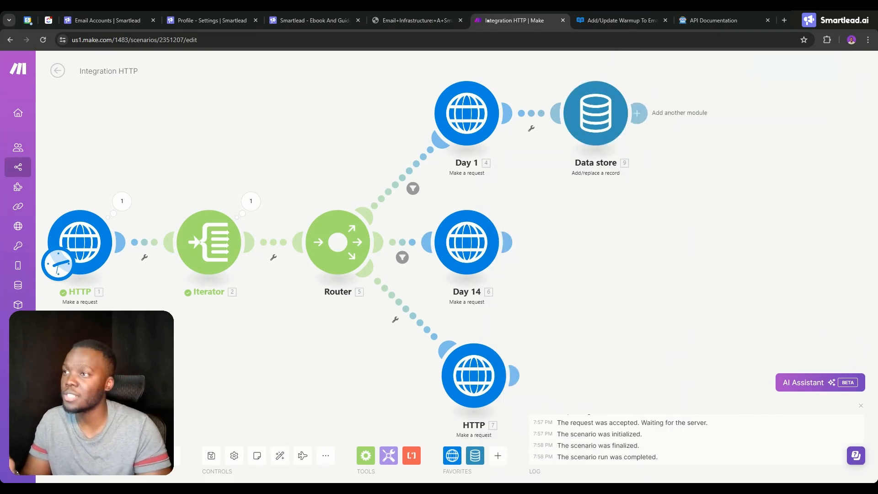
# - Duplicate the scenario's browser tab, then return to the original scenario and open its Data store module settings
pyautogui.rightClick(499, 21)
pyautogui.click(525, 68)
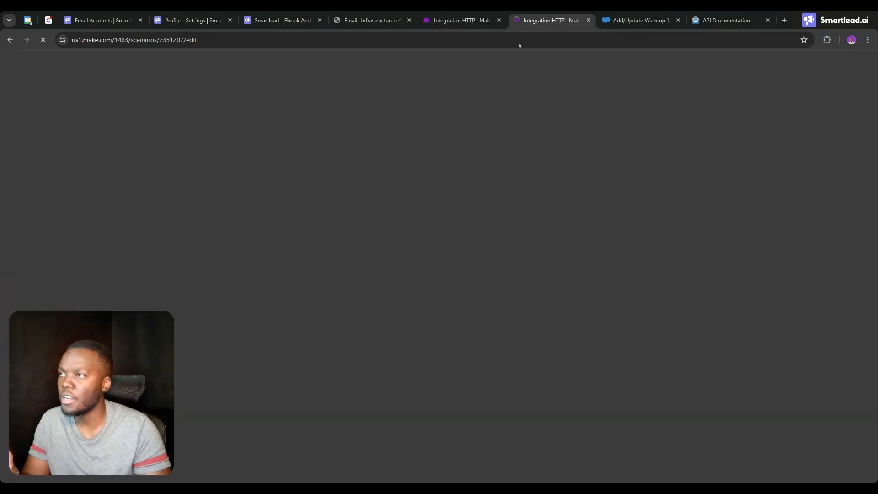
pyautogui.click(475, 21)
pyautogui.click(590, 116)
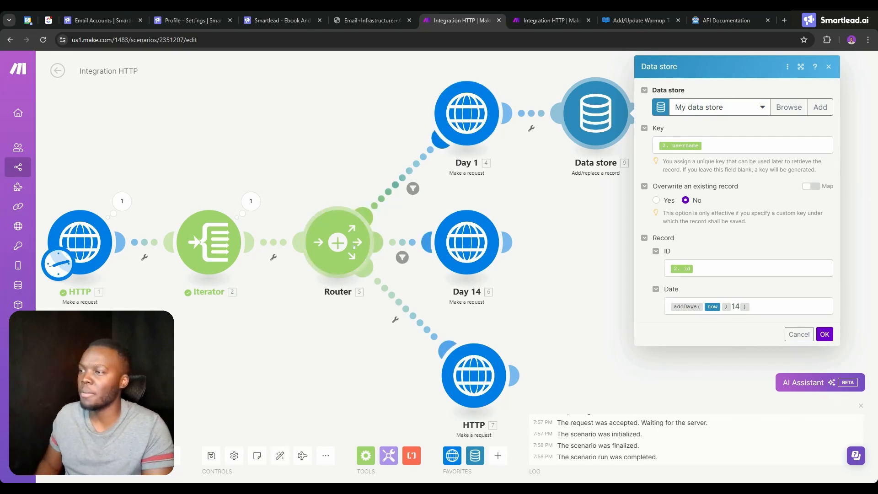
# - Delete the Router and line up the Day 1 and Data store modules directly after the Iterator
pyautogui.rightClick(342, 249)
pyautogui.click(378, 329)
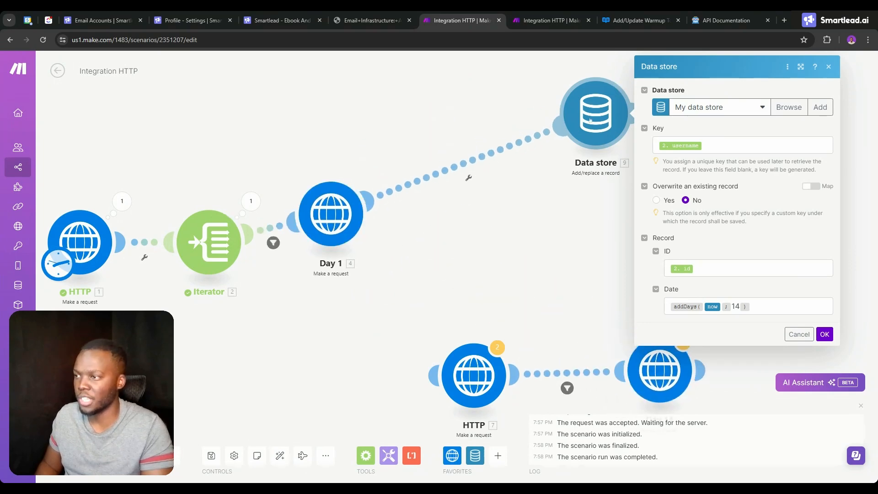
pyautogui.moveTo(312, 202); pyautogui.dragTo(326, 229)
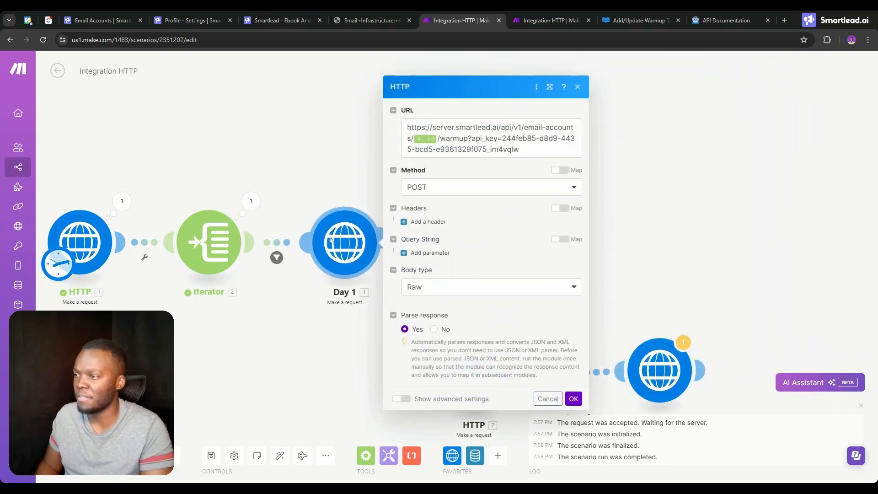
pyautogui.click(366, 316)
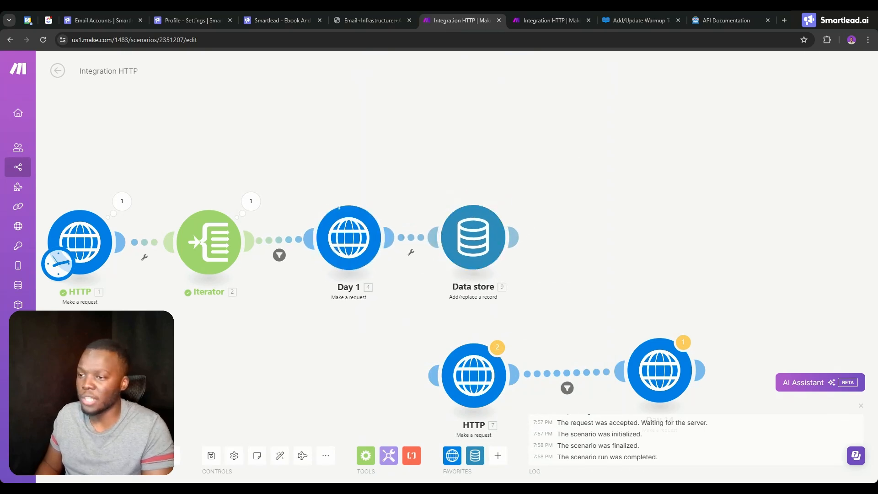
# - Review the detached Day 14 module's request and filter, the Day 1 request, and the Data store record settings
pyautogui.click(659, 370)
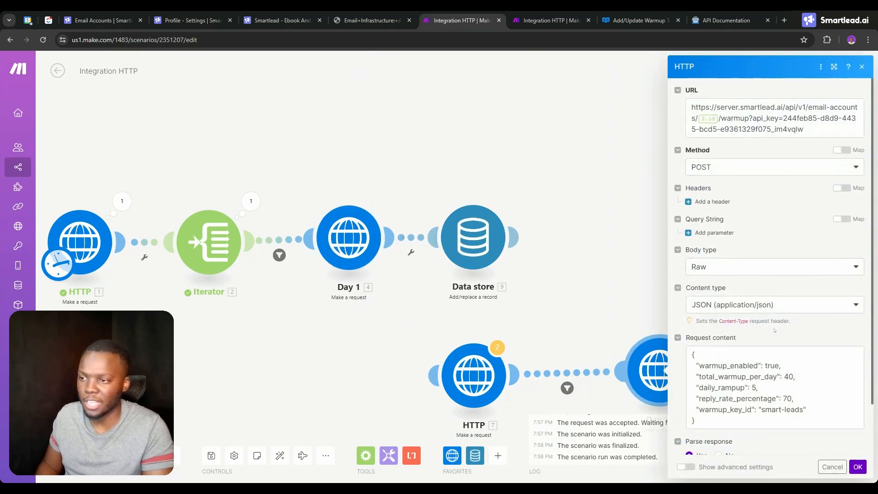
pyautogui.click(596, 372)
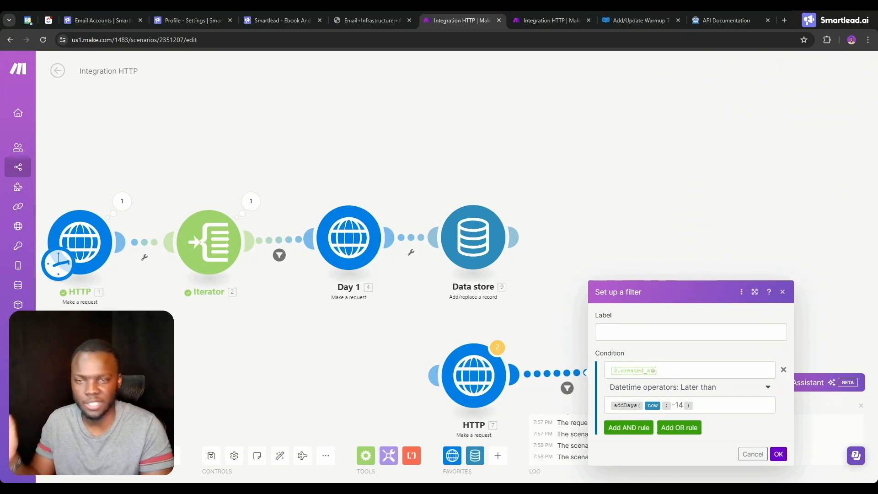
pyautogui.click(446, 288)
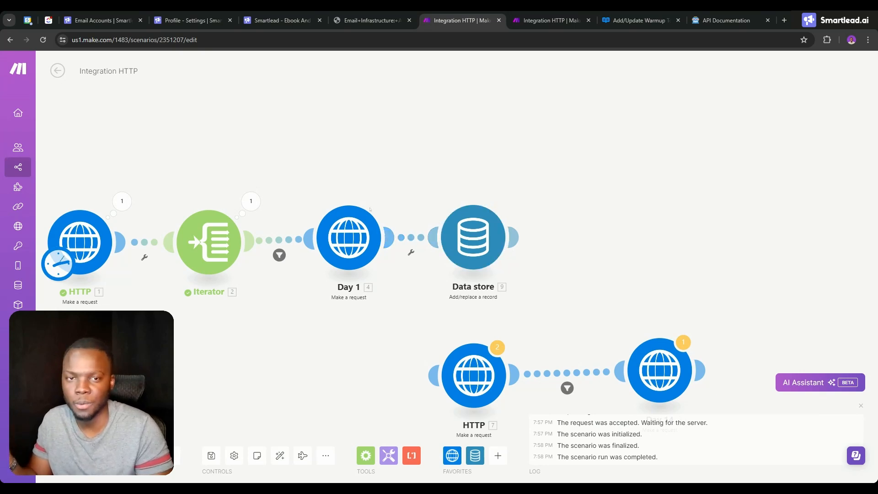
pyautogui.click(361, 219)
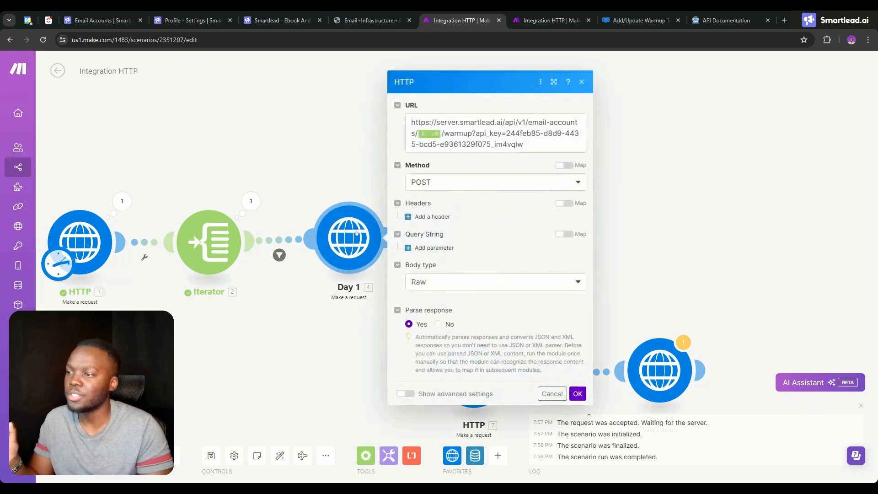
pyautogui.click(254, 301)
pyautogui.click(473, 237)
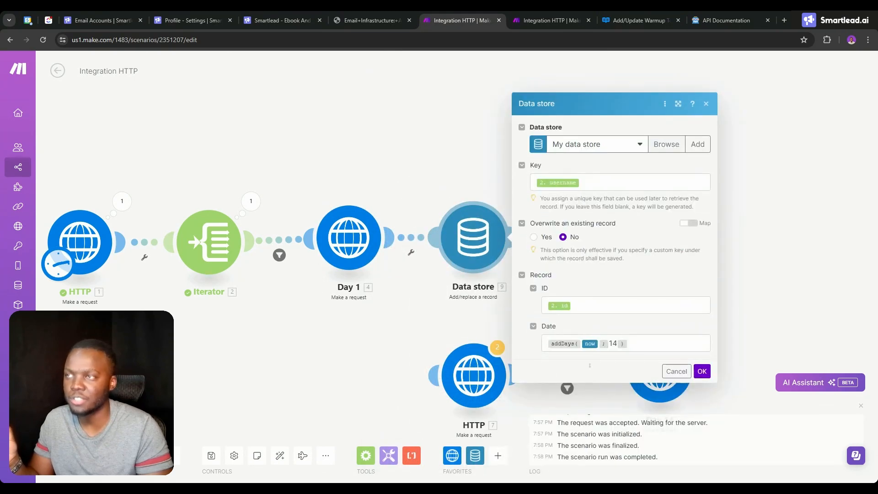
# - Switch to the duplicated scenario tab, open the scenario for editing, and delete its HTTP module
pyautogui.click(537, 14)
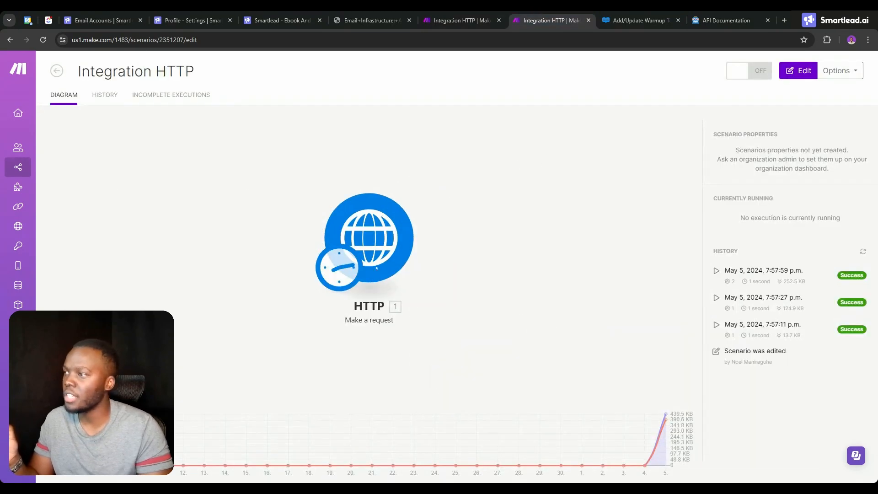
pyautogui.click(391, 278)
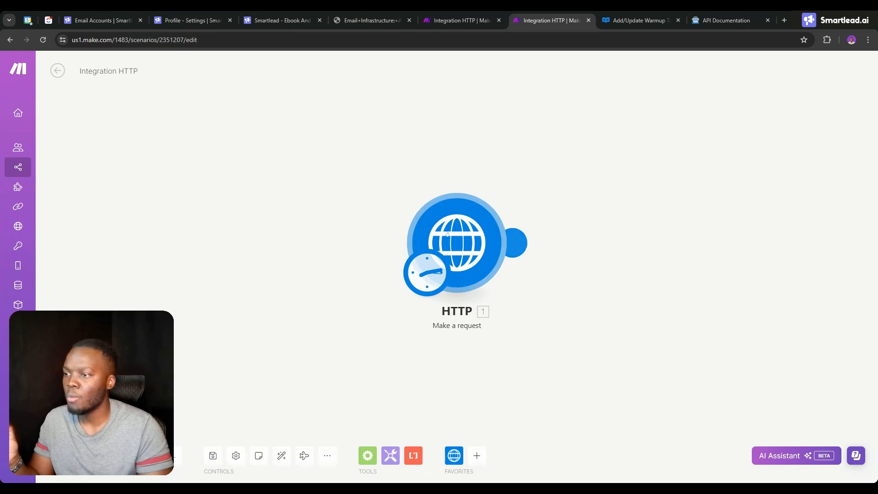
pyautogui.rightClick(469, 234)
pyautogui.click(480, 357)
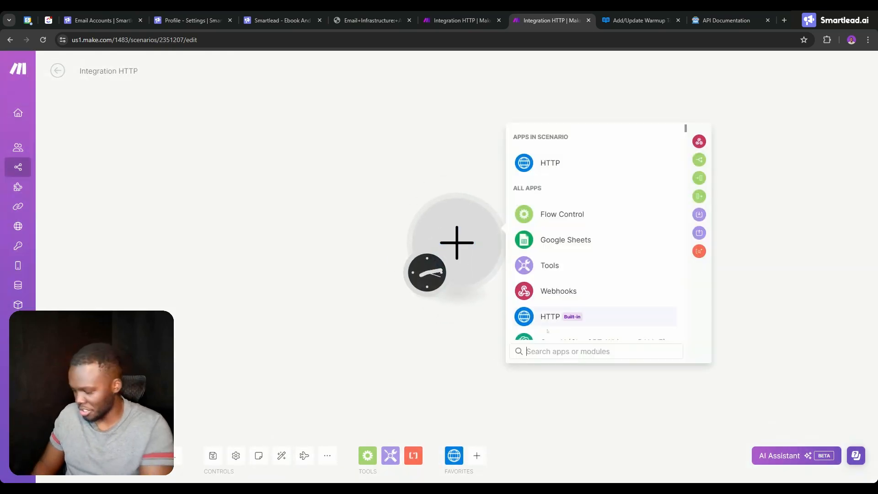
# - Add a Data store Search records module as the starting module and select My data store
pyautogui.write('data')
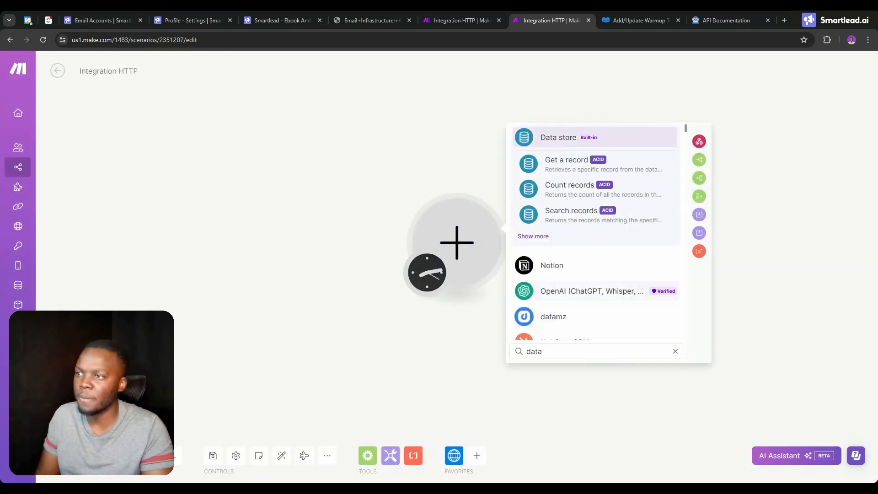
pyautogui.click(565, 243)
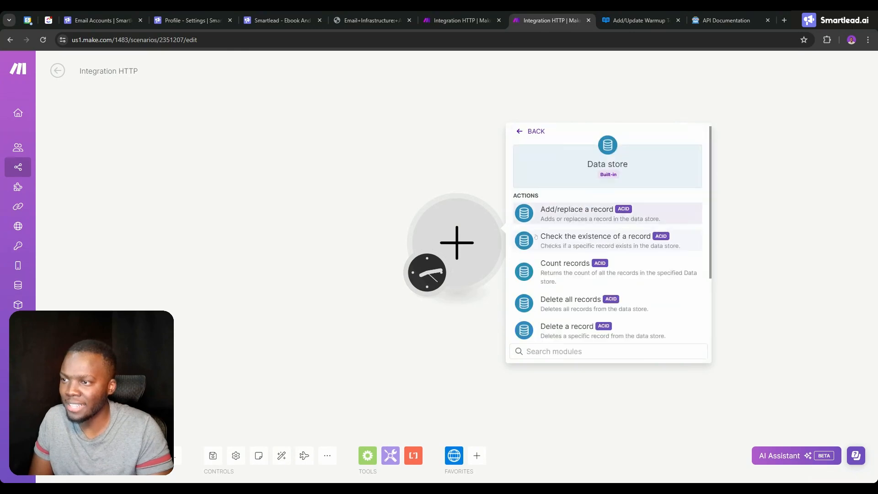
pyautogui.scroll(-2, 564, 261)
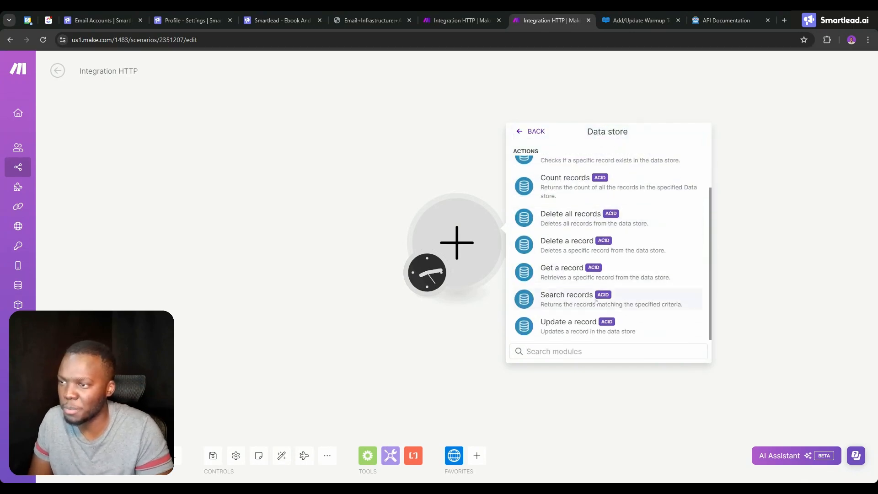
pyautogui.click(567, 298)
pyautogui.click(591, 250)
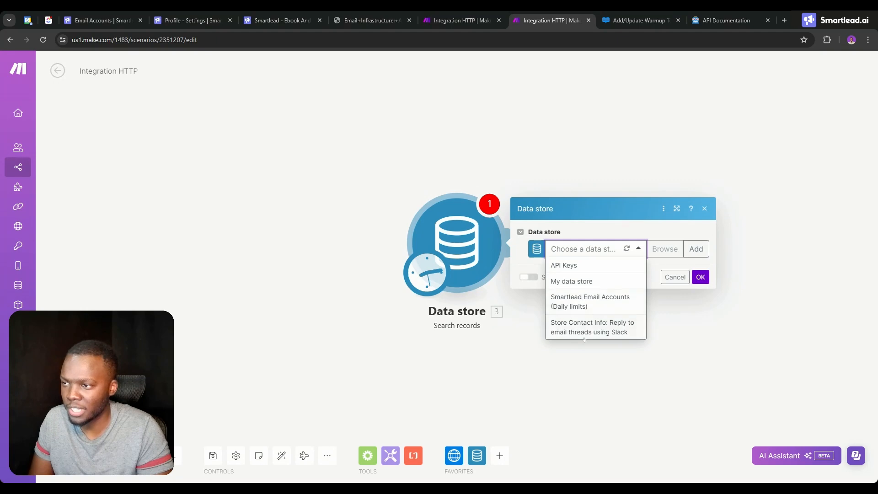
pyautogui.click(573, 283)
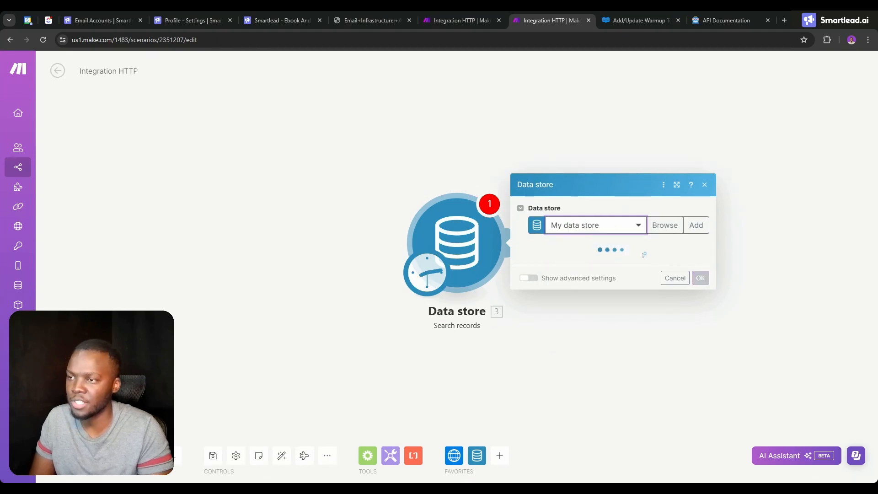
# - Filter the record search to Date with the datetime operator Equal to and the value now, and confirm the module settings
pyautogui.click(576, 229)
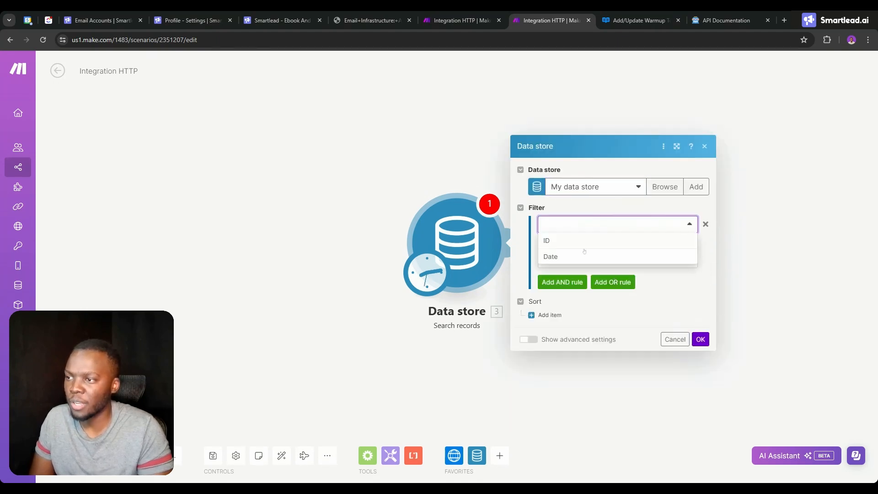
pyautogui.click(569, 256)
pyautogui.click(575, 242)
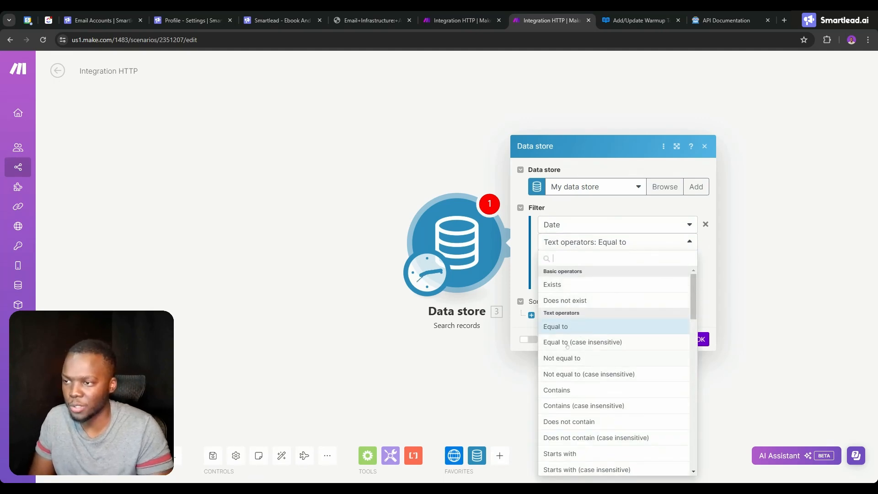
pyautogui.scroll(-1, 633, 307)
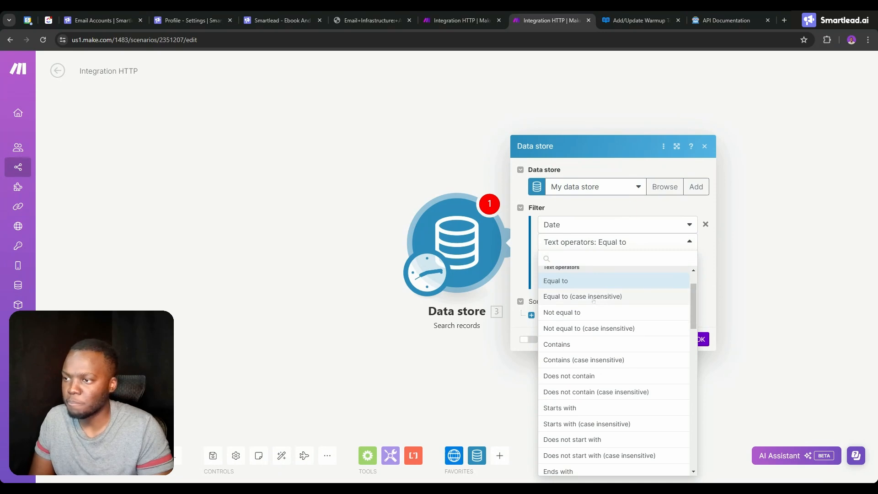
pyautogui.scroll(-10, 598, 349)
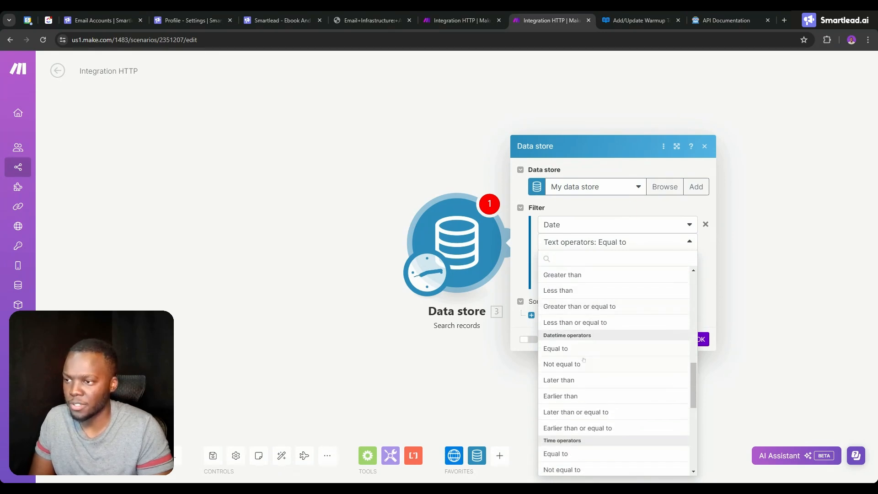
pyautogui.click(586, 354)
pyautogui.click(599, 259)
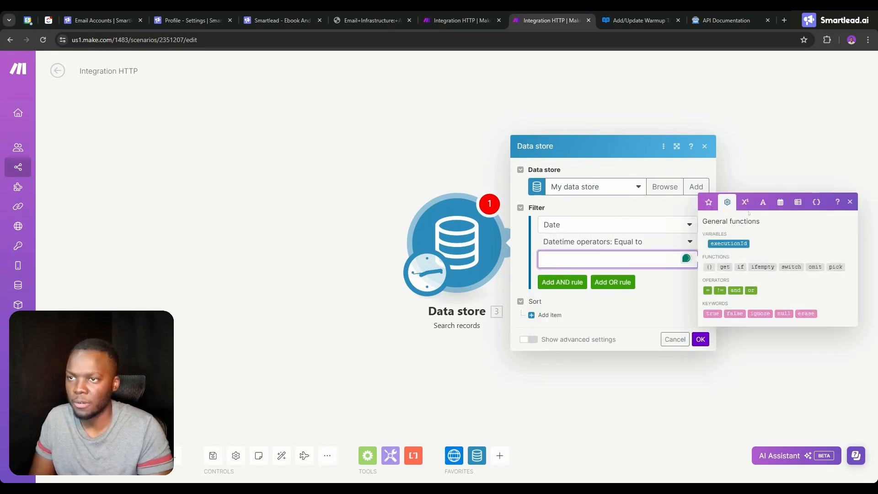
pyautogui.click(763, 201)
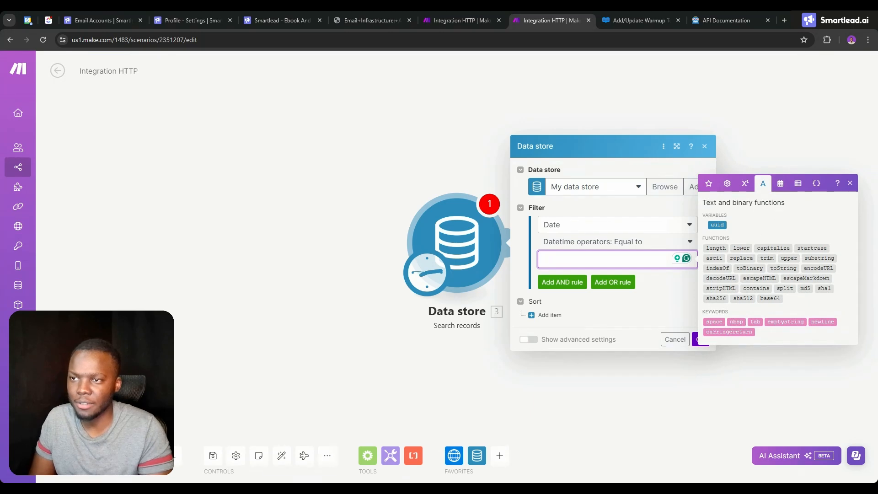
pyautogui.click(779, 182)
pyautogui.click(718, 221)
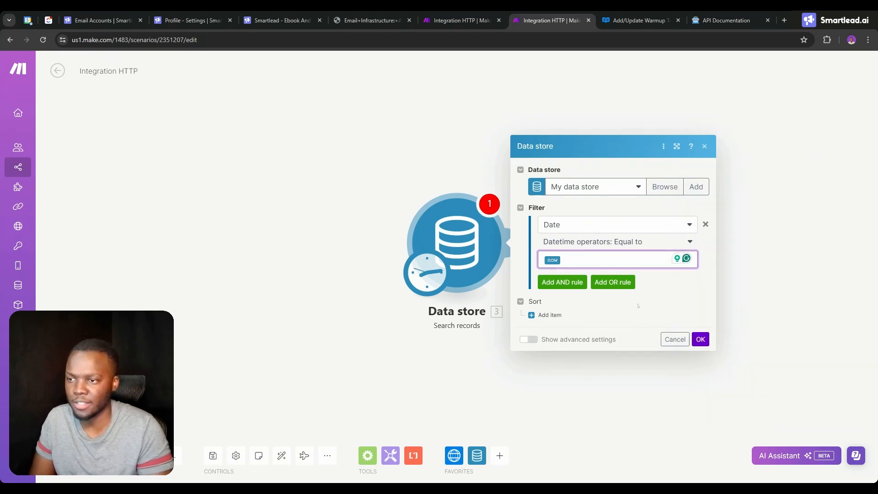
pyautogui.click(700, 339)
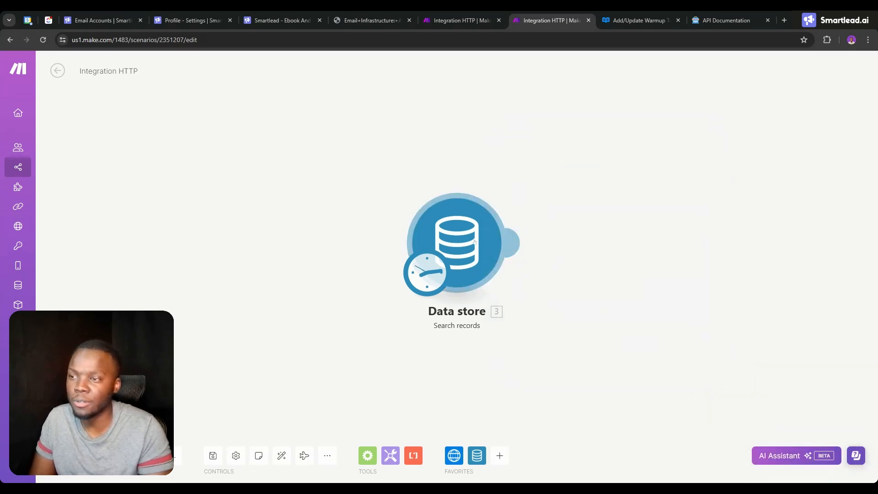
# - Run only the Search records module and inspect the sort and filter details of its input bundle
pyautogui.rightClick(457, 239)
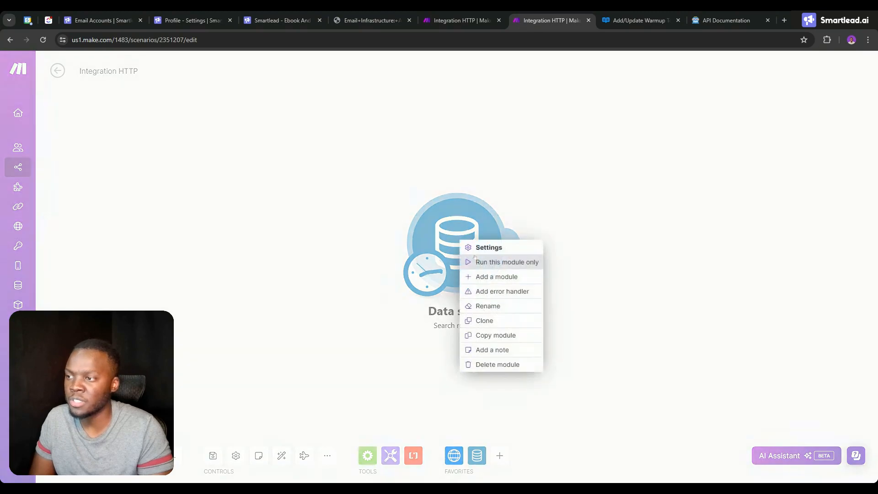
pyautogui.click(494, 261)
pyautogui.click(515, 188)
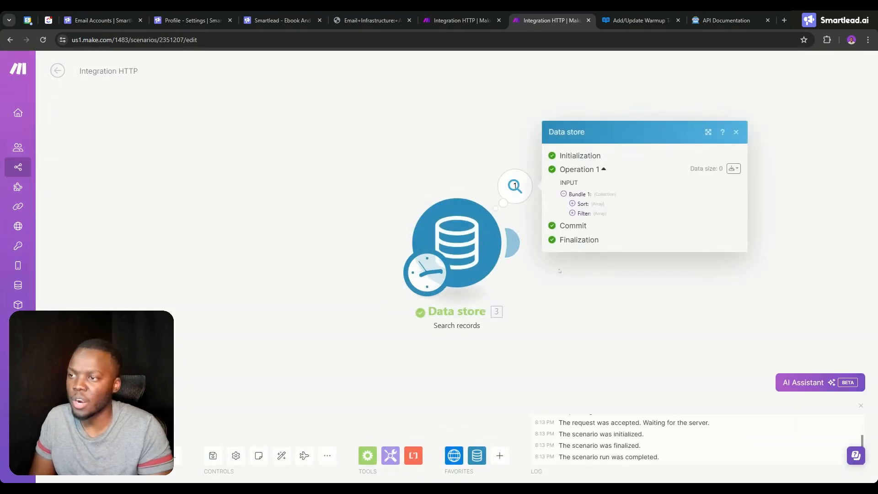
pyautogui.click(573, 213)
pyautogui.click(572, 199)
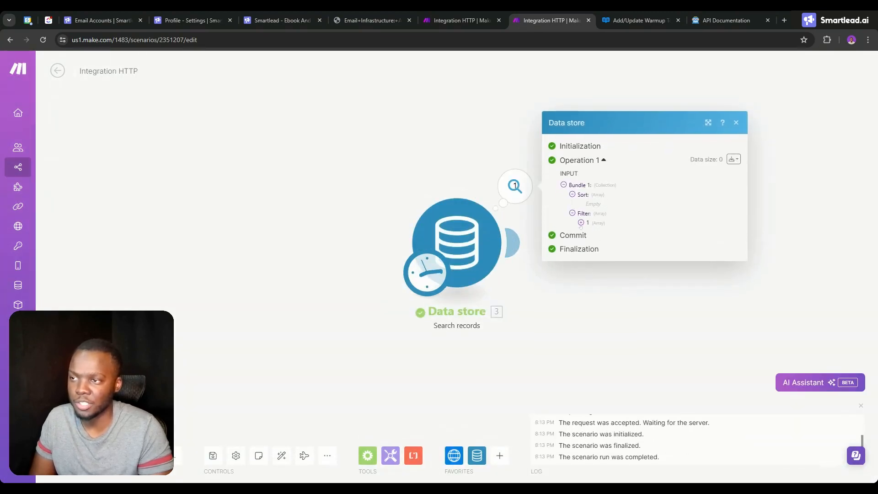
pyautogui.click(581, 222)
pyautogui.click(589, 227)
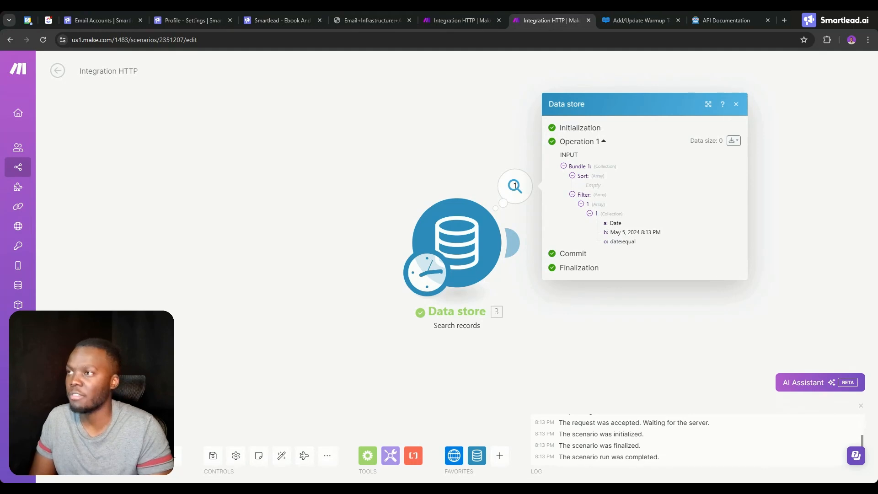
# - Add an empty module after Search records, checking the Data store record settings in the first scenario
pyautogui.click(463, 21)
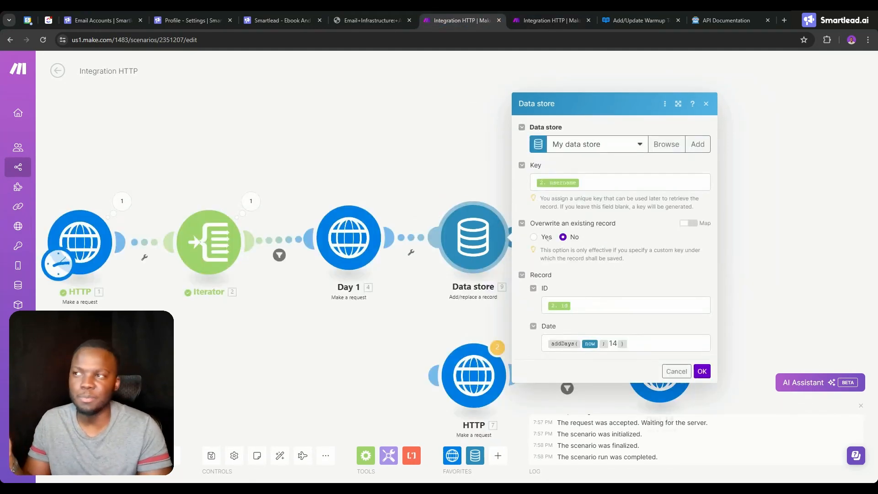
pyautogui.click(515, 15)
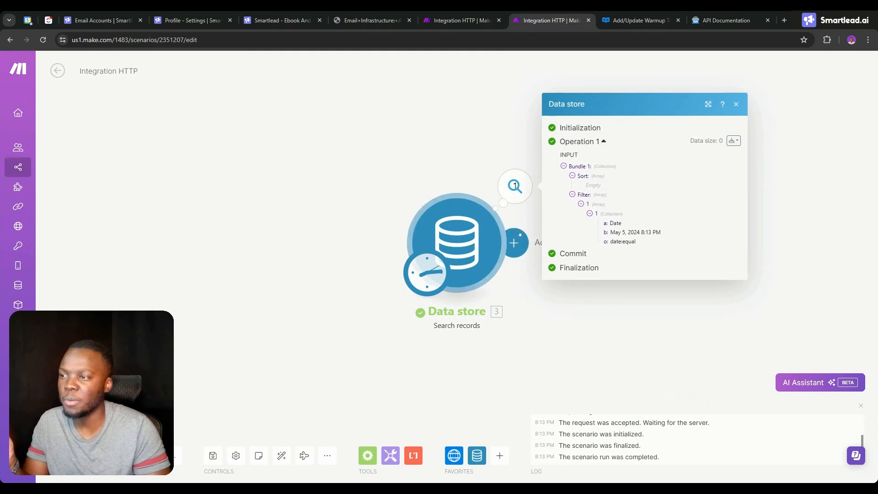
pyautogui.click(519, 236)
pyautogui.click(569, 320)
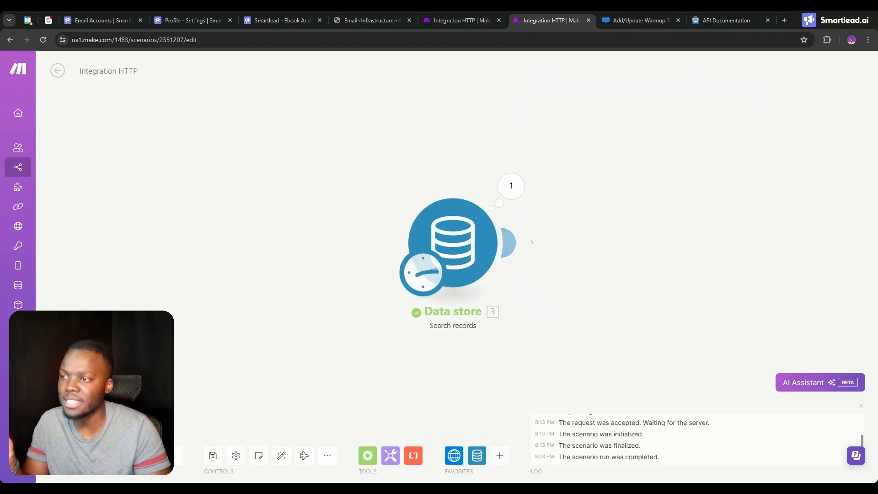
pyautogui.click(510, 242)
pyautogui.click(462, 21)
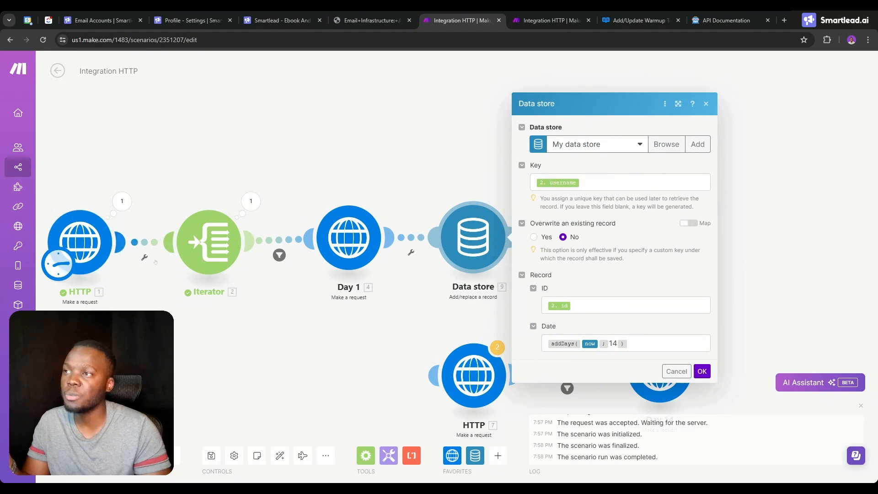
pyautogui.click(547, 20)
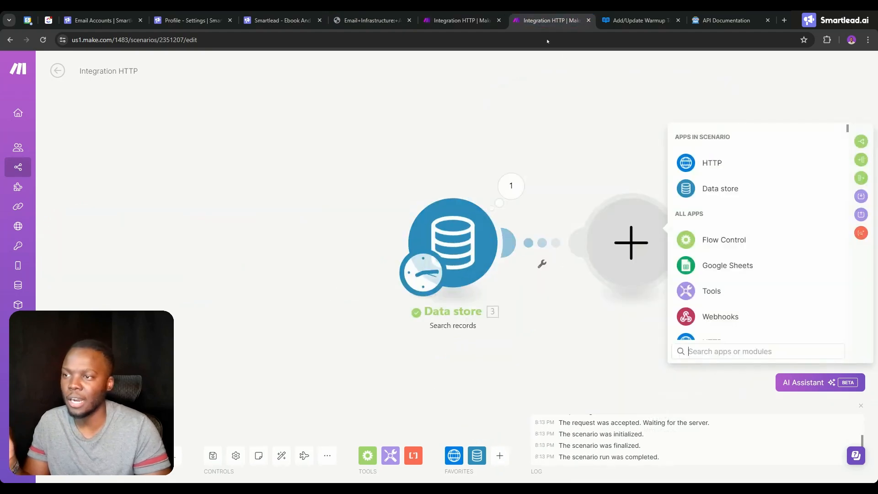
pyautogui.click(457, 20)
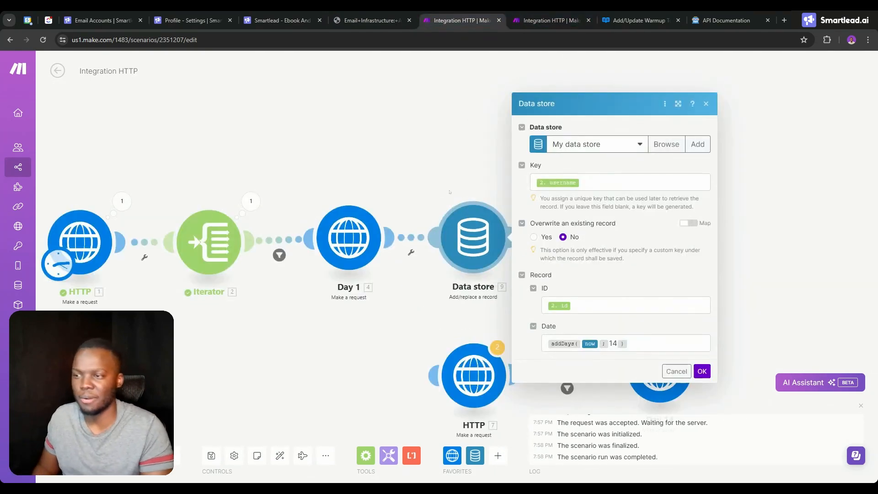
# - Duplicate the first scenario's browser tab and open My data store's records in the original tab
pyautogui.click(466, 199)
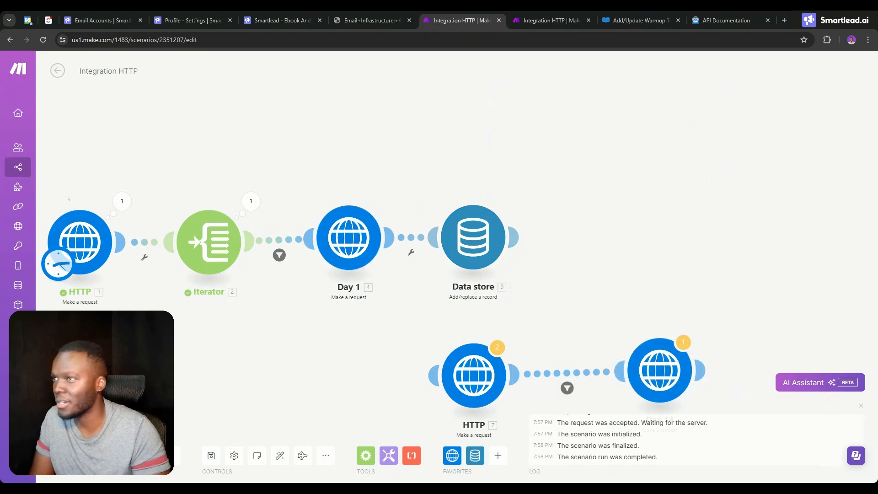
pyautogui.rightClick(449, 15)
pyautogui.click(471, 89)
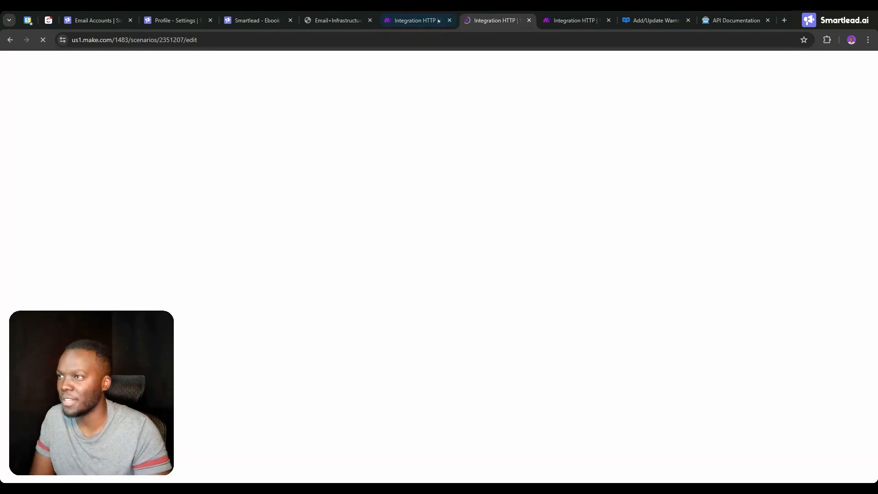
pyautogui.click(405, 19)
pyautogui.click(498, 21)
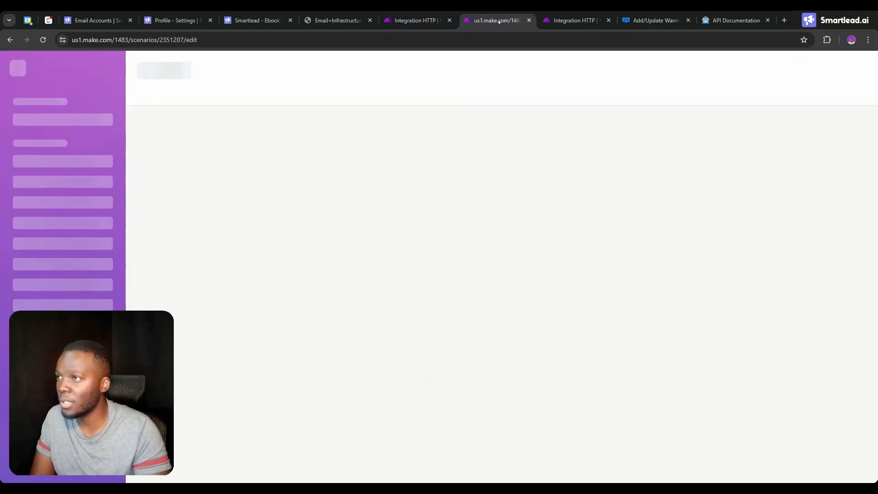
pyautogui.click(52, 284)
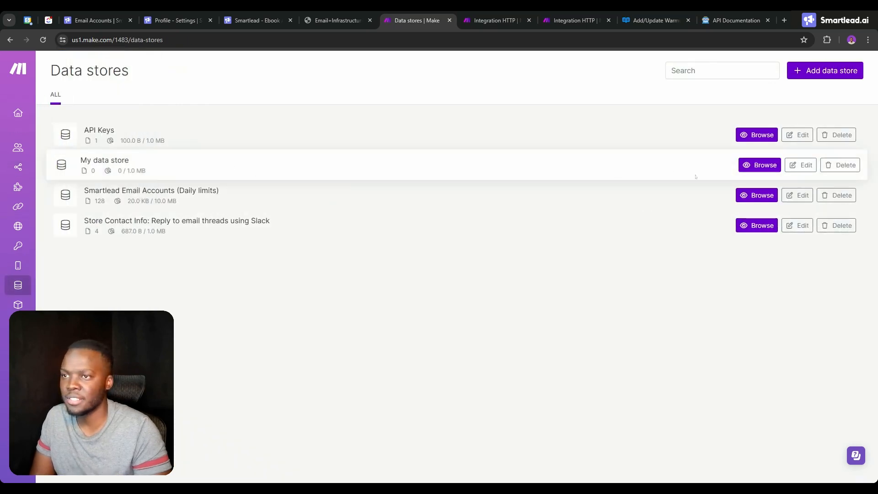
pyautogui.click(743, 165)
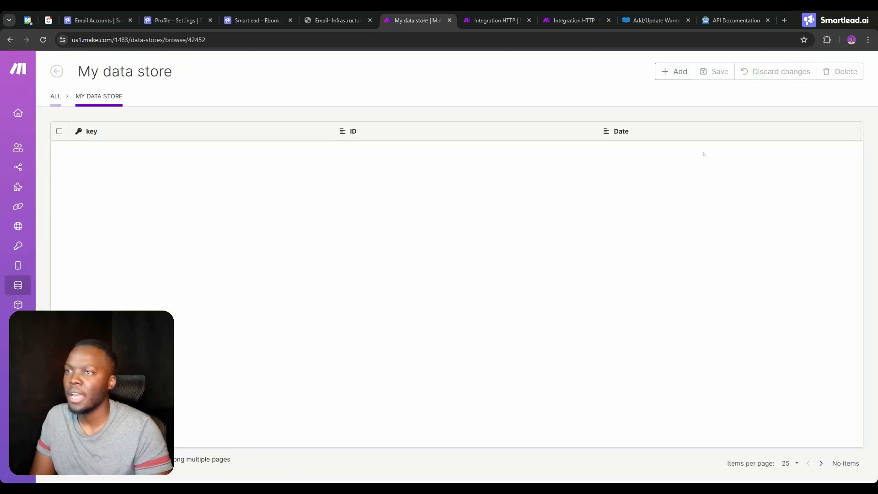
# - Add a record to My data store with the first Smartlead account's email address, copied from its account page, as the key
pyautogui.click(663, 72)
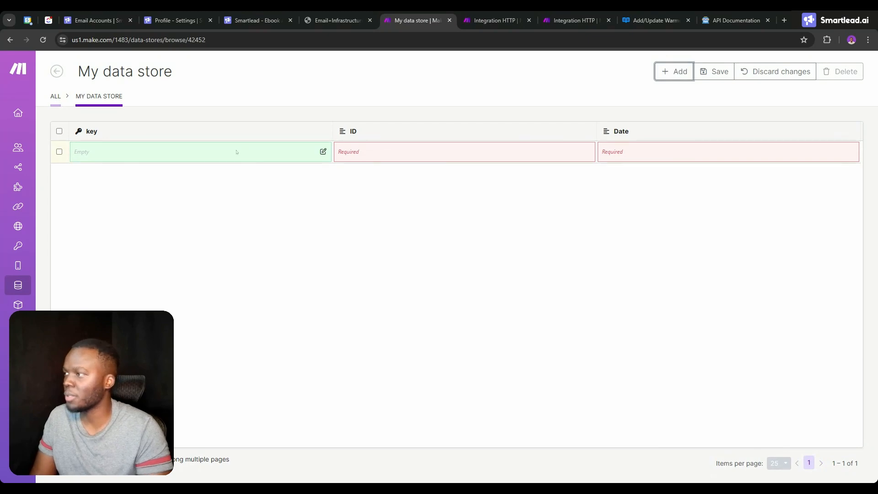
pyautogui.click(325, 155)
pyautogui.click(177, 20)
pyautogui.click(257, 20)
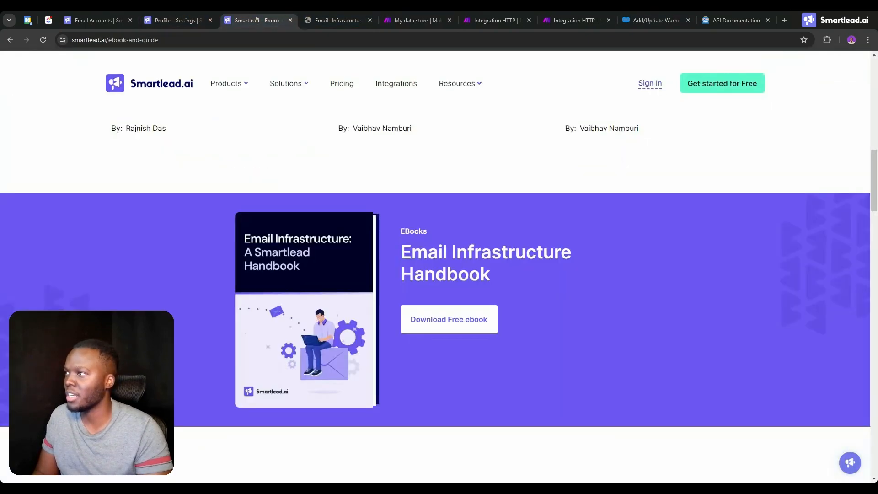
pyautogui.click(97, 20)
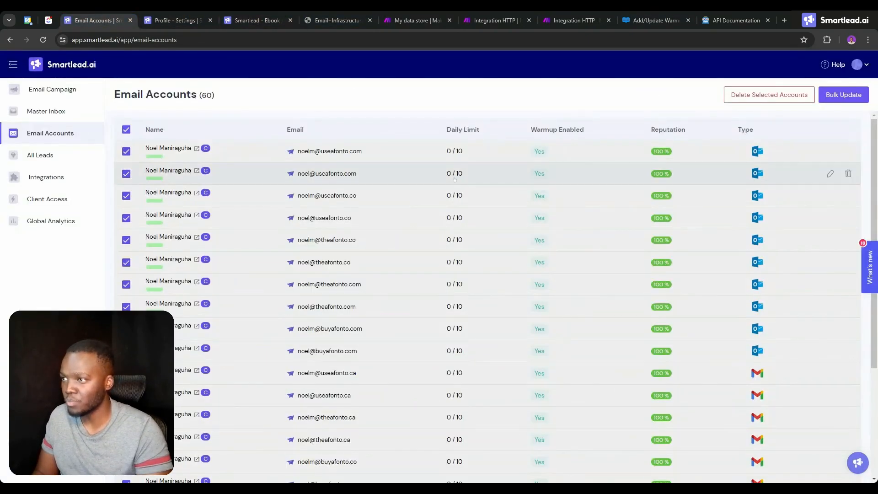
pyautogui.click(352, 152)
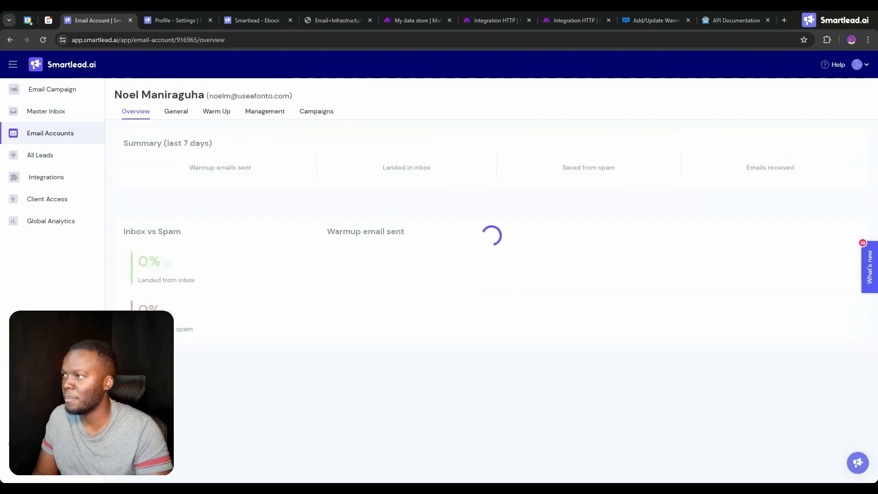
pyautogui.moveTo(209, 96); pyautogui.dragTo(289, 96)
pyautogui.hotkey('ctrl', 'c')
pyautogui.click(334, 20)
pyautogui.click(405, 14)
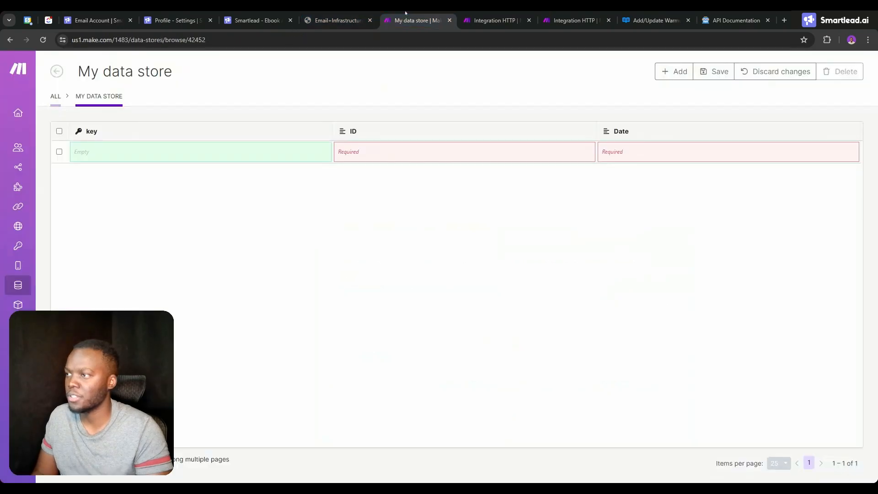
pyautogui.click(323, 151)
pyautogui.hotkey('ctrl', 'v')
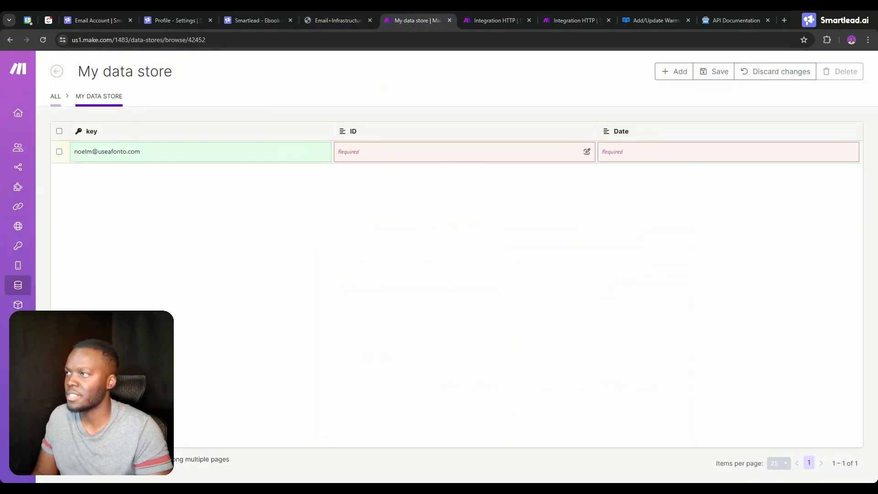
# - Set the new record's ID to the email account ID found in that Smartlead account's page address
pyautogui.click(85, 16)
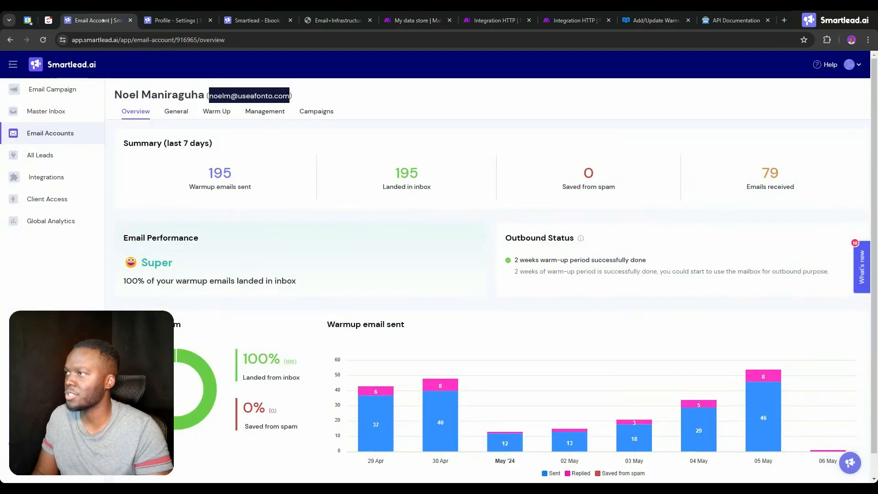
pyautogui.click(328, 13)
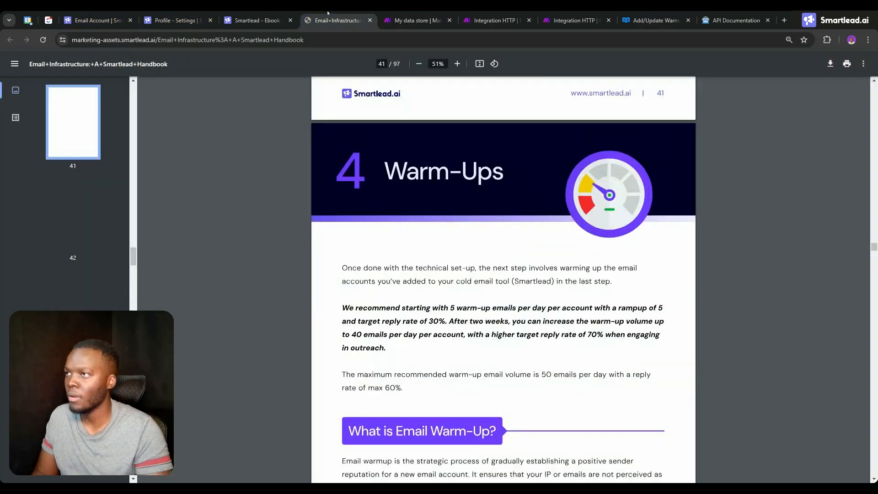
pyautogui.click(414, 19)
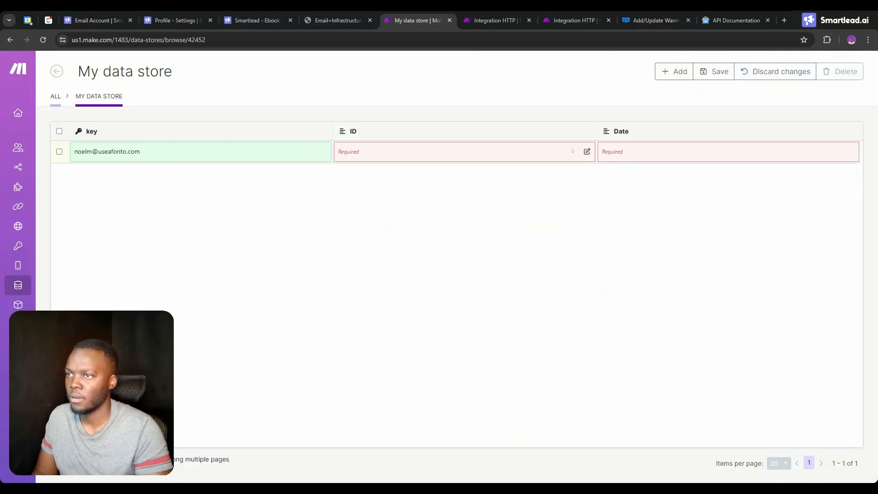
pyautogui.click(583, 152)
pyautogui.write('916965')
pyautogui.click(270, 110)
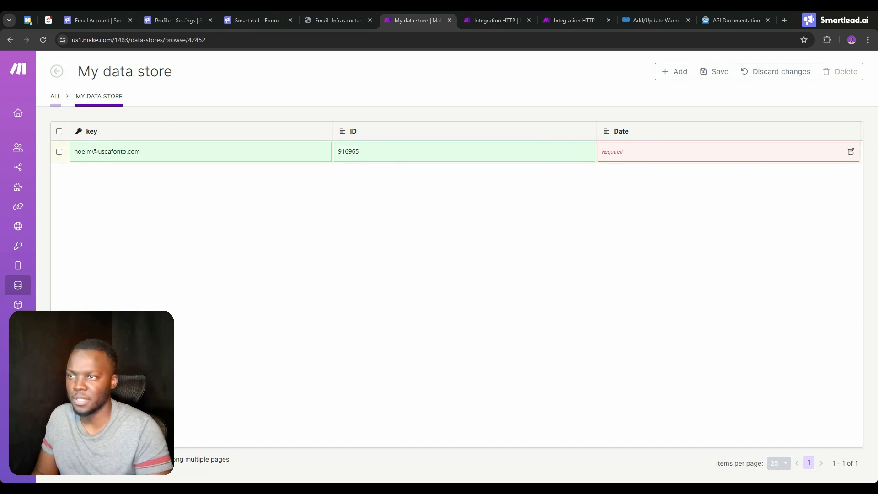
# - Set the new record's Date to 5/5/2024 and save the data store changes
pyautogui.click(848, 153)
pyautogui.click(813, 152)
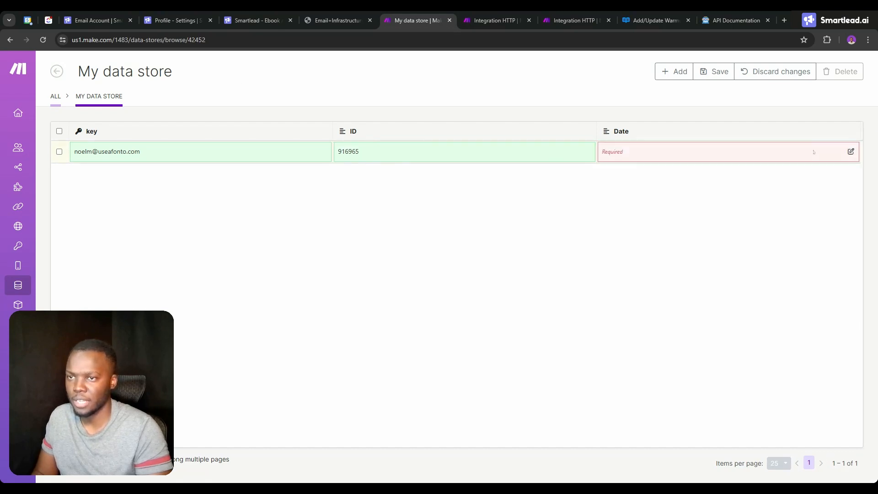
pyautogui.click(850, 152)
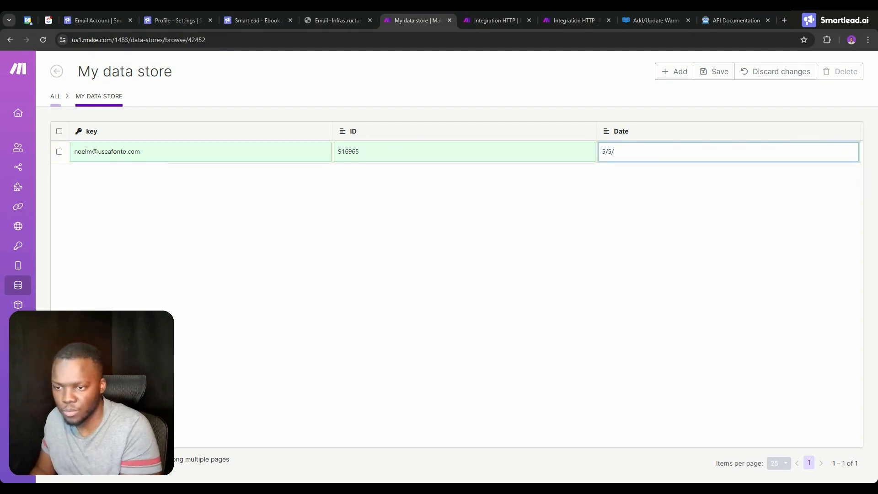
pyautogui.press('Return')
pyautogui.click(713, 73)
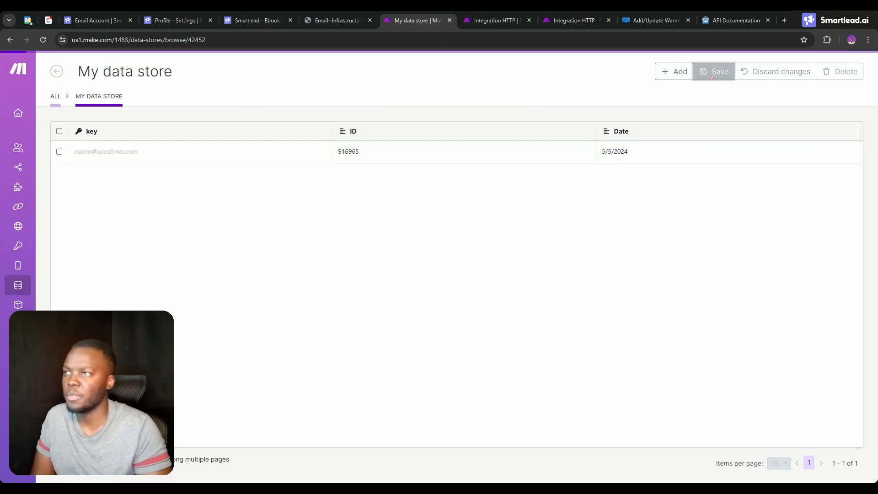
# - Run only the Search records module in the second scenario and inspect the filter in its operation input
pyautogui.click(496, 20)
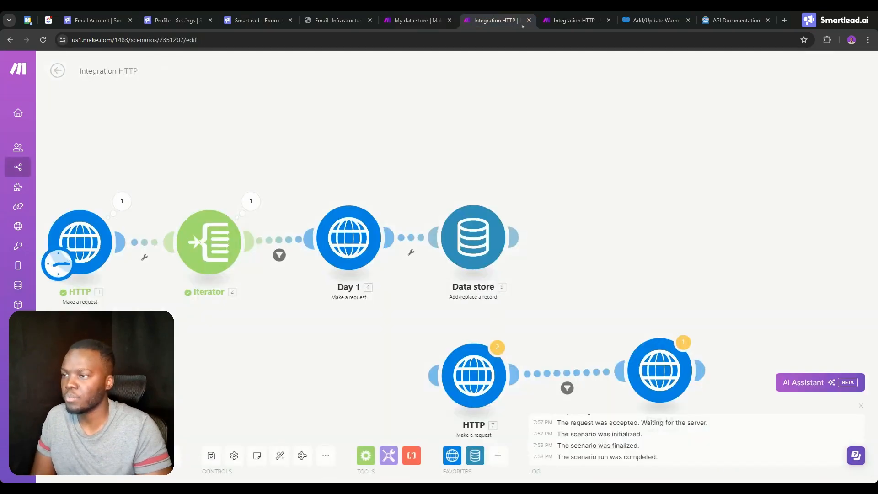
pyautogui.click(553, 22)
pyautogui.click(480, 151)
pyautogui.rightClick(467, 242)
pyautogui.click(485, 266)
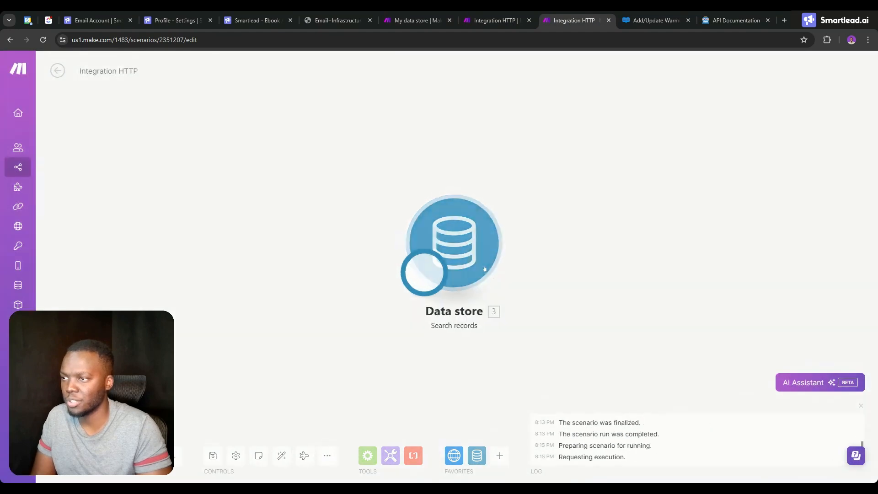
pyautogui.click(572, 203)
pyautogui.click(572, 215)
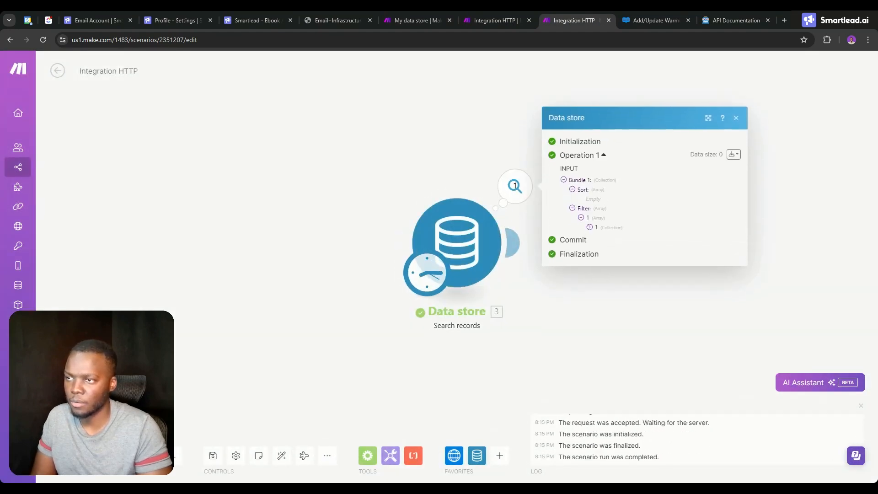
pyautogui.click(579, 212)
# - Open the Search records filter value and examine the date and time functions, including the formatDate description
pyautogui.click(473, 236)
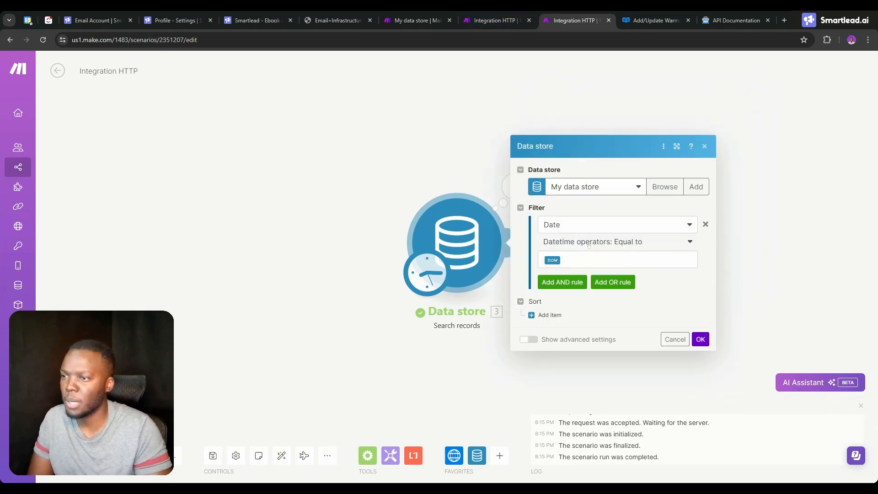
pyautogui.click(599, 260)
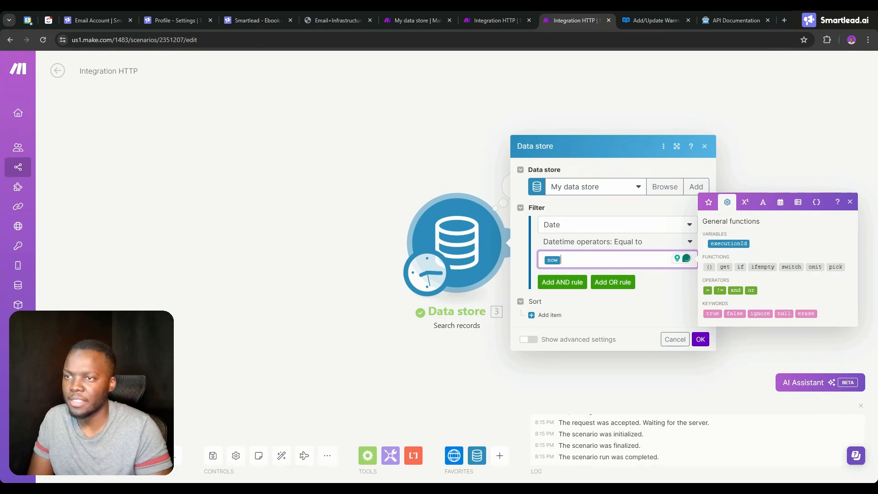
pyautogui.click(763, 201)
pyautogui.click(780, 183)
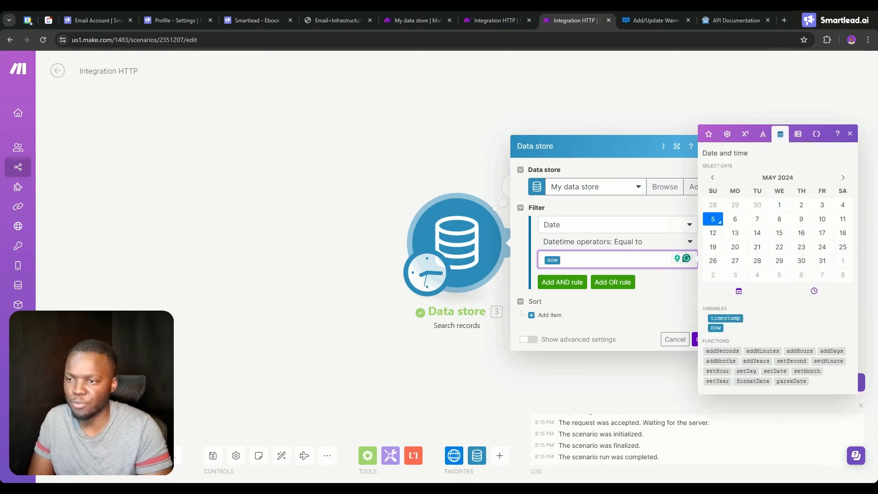
pyautogui.moveTo(752, 381)
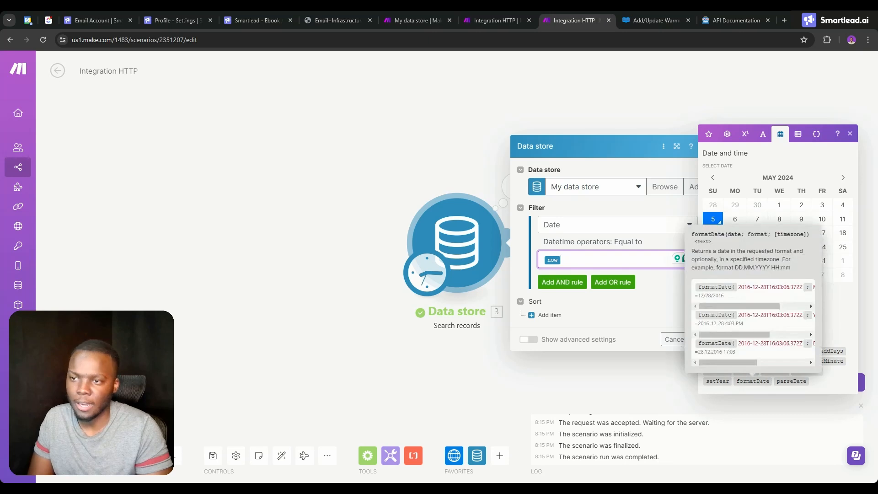
# - Copy the ID value of the sample record in My data store
pyautogui.click(496, 20)
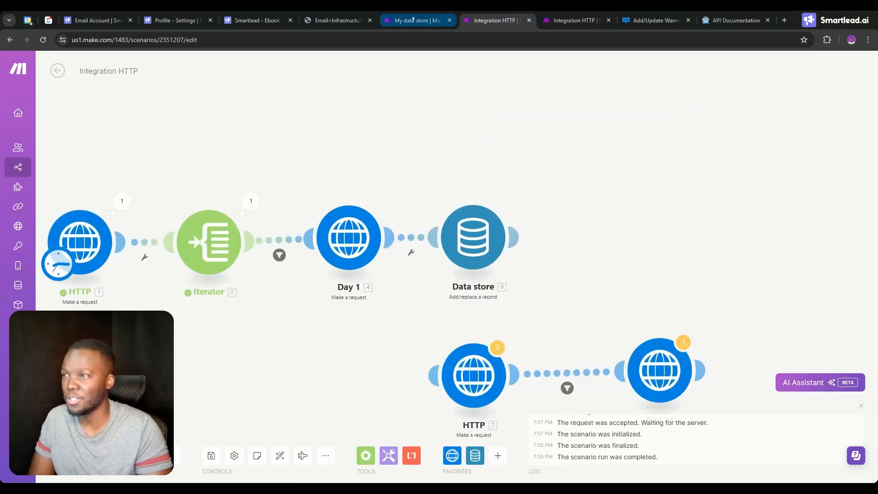
pyautogui.click(414, 20)
pyautogui.click(587, 153)
pyautogui.click(587, 154)
pyautogui.hotkey('ctrl', 'c')
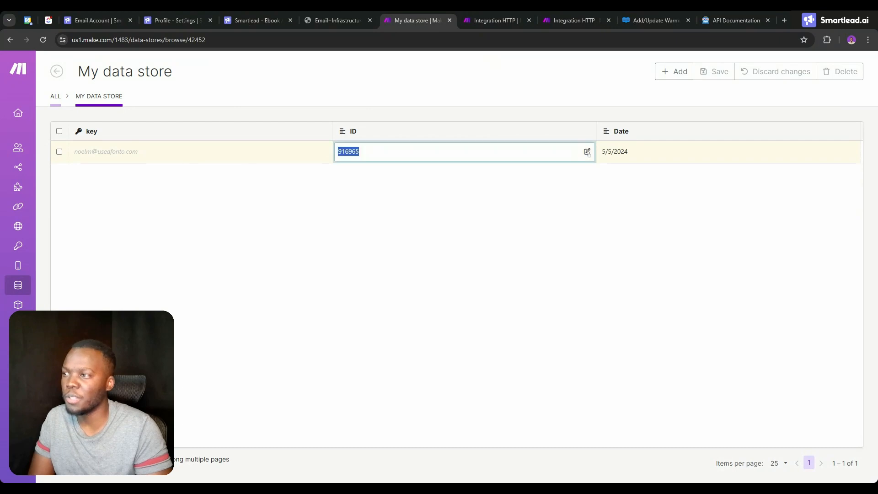
# - Change the Search records filter to ID with the text operator Equal to and the copied record ID, and confirm the settings
pyautogui.click(496, 20)
pyautogui.click(571, 15)
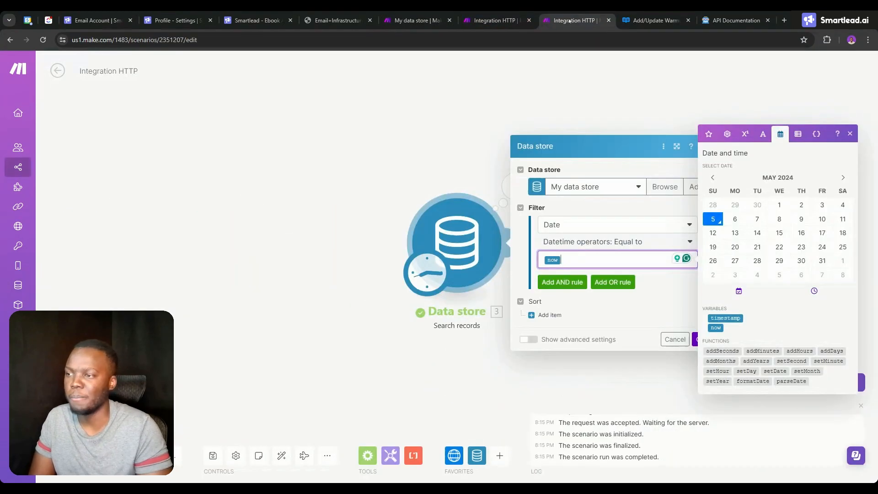
pyautogui.click(568, 228)
pyautogui.click(571, 241)
pyautogui.click(585, 259)
pyautogui.press('BackSpace')
pyautogui.hotkey('ctrl', 'v')
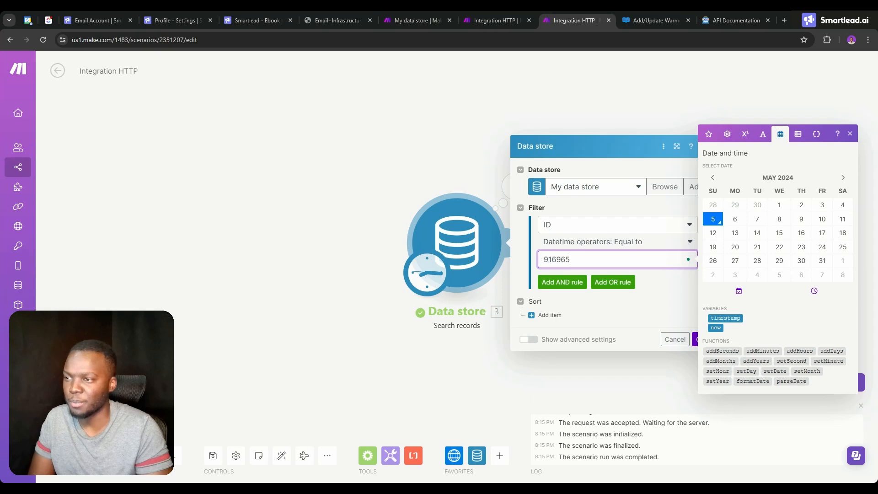
pyautogui.click(617, 241)
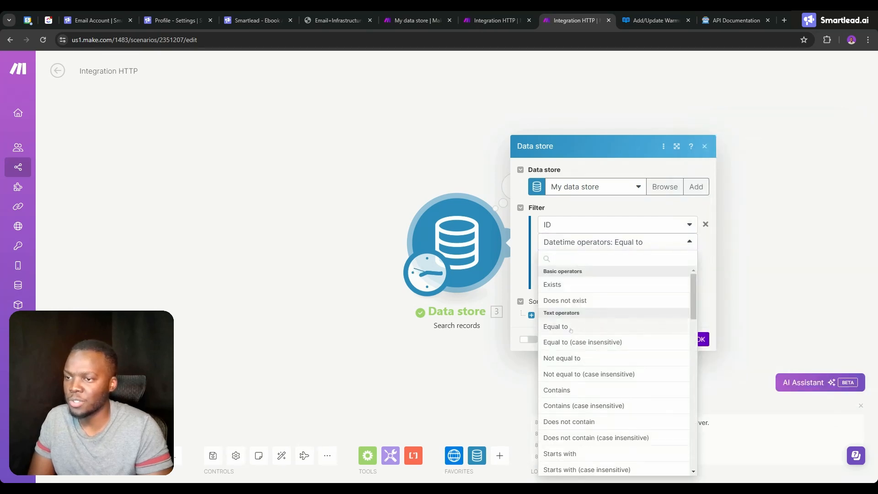
pyautogui.click(594, 325)
pyautogui.click(700, 339)
# - Run only the Search records module and expand the record in its output bundle
pyautogui.rightClick(471, 223)
pyautogui.click(493, 240)
pyautogui.click(508, 192)
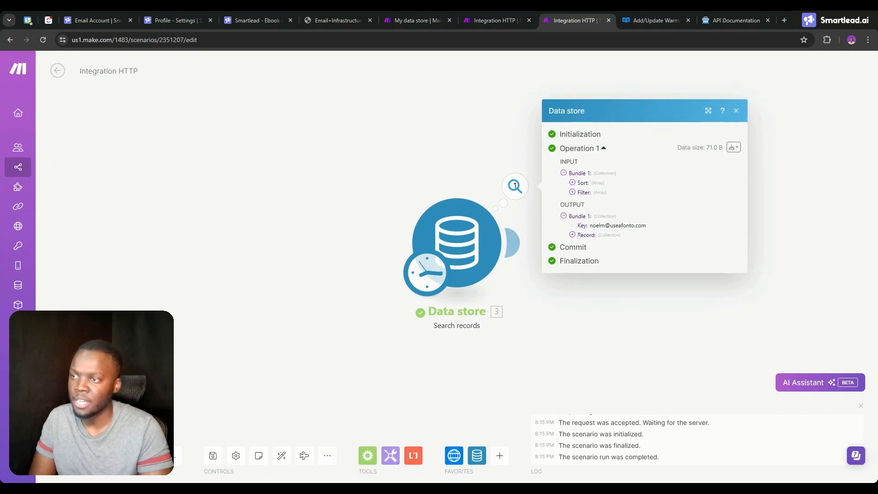
pyautogui.click(577, 235)
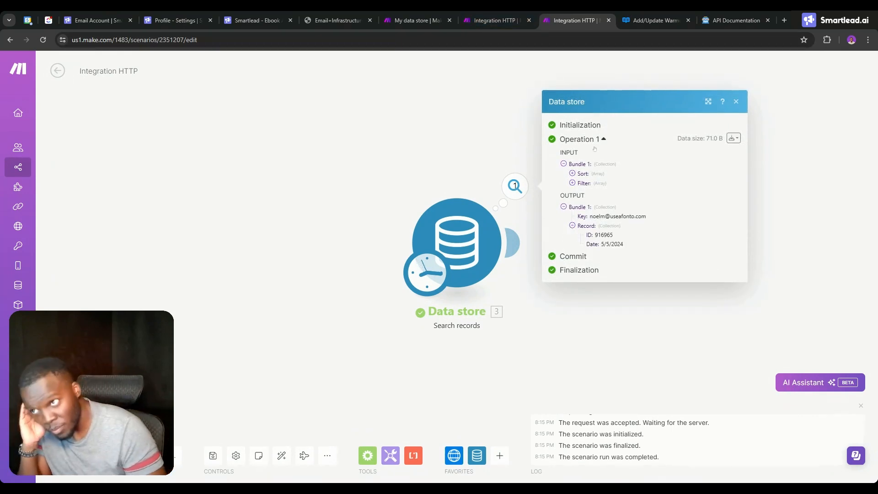
# - Review the Iterator's output bundles in the first scenario, then check the Search records module in the second
pyautogui.click(425, 20)
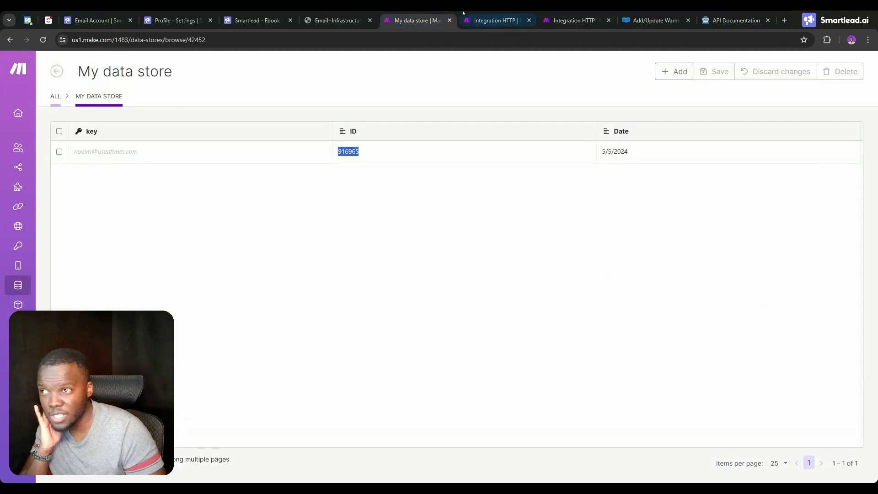
pyautogui.click(474, 14)
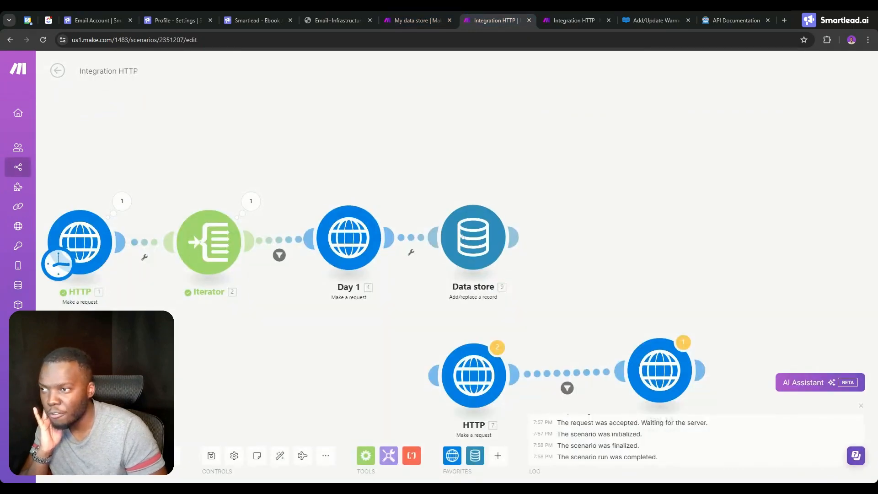
pyautogui.click(250, 201)
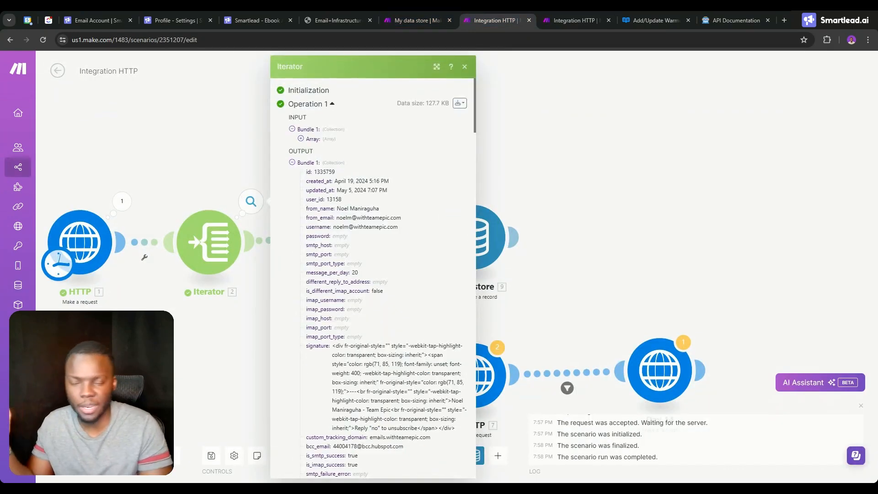
pyautogui.scroll(-10, 344, 197)
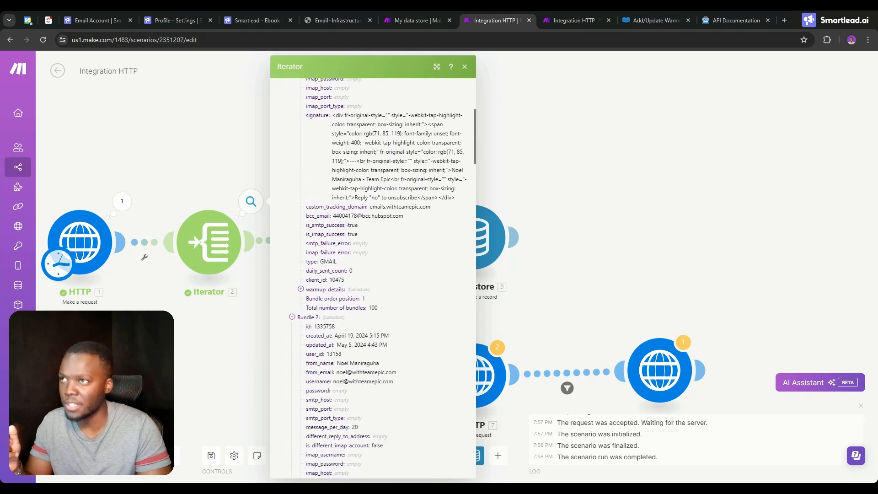
pyautogui.click(549, 14)
pyautogui.click(463, 243)
pyautogui.click(453, 179)
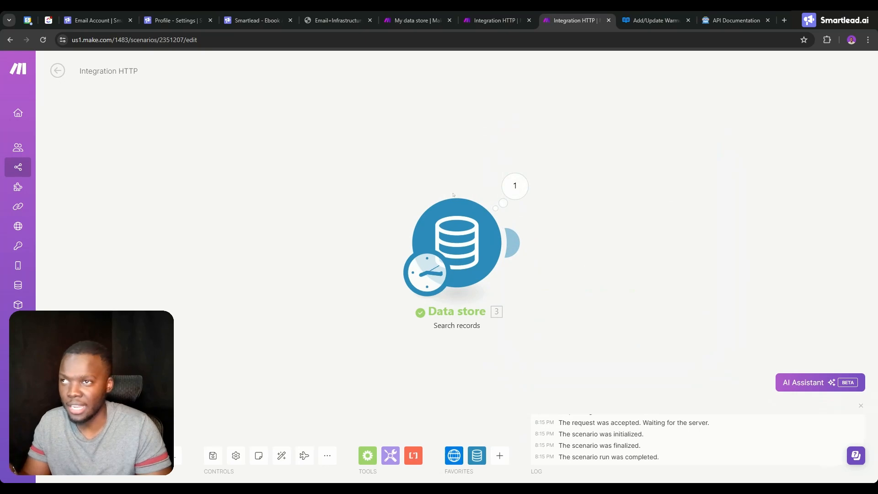
# - Compare the first scenario's Data store record settings with the stored record and the Search records output
pyautogui.click(416, 20)
pyautogui.click(496, 20)
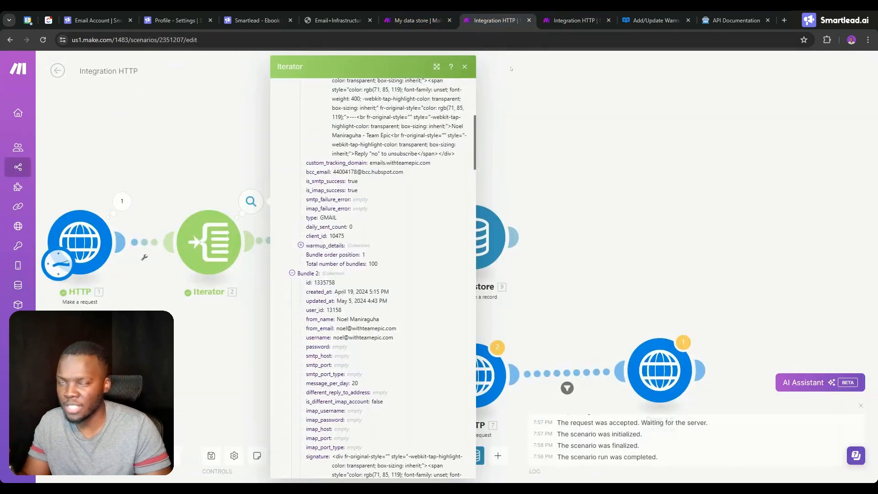
pyautogui.click(589, 201)
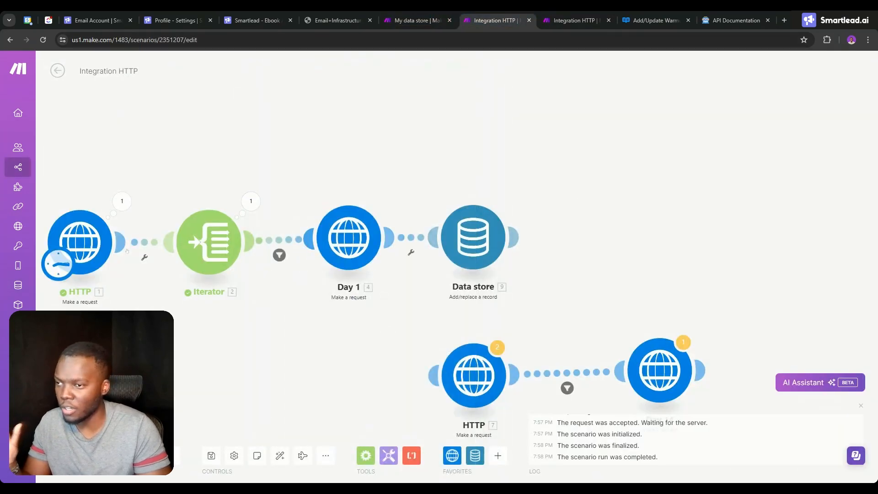
pyautogui.click(473, 238)
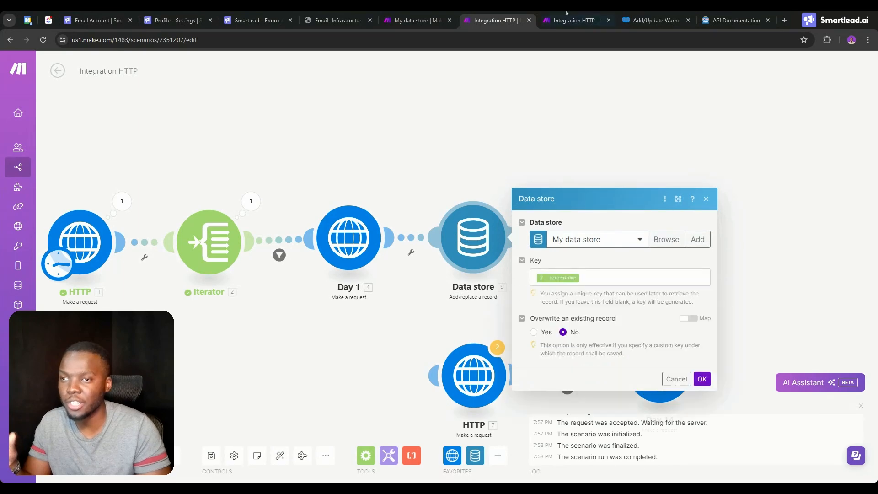
pyautogui.click(420, 19)
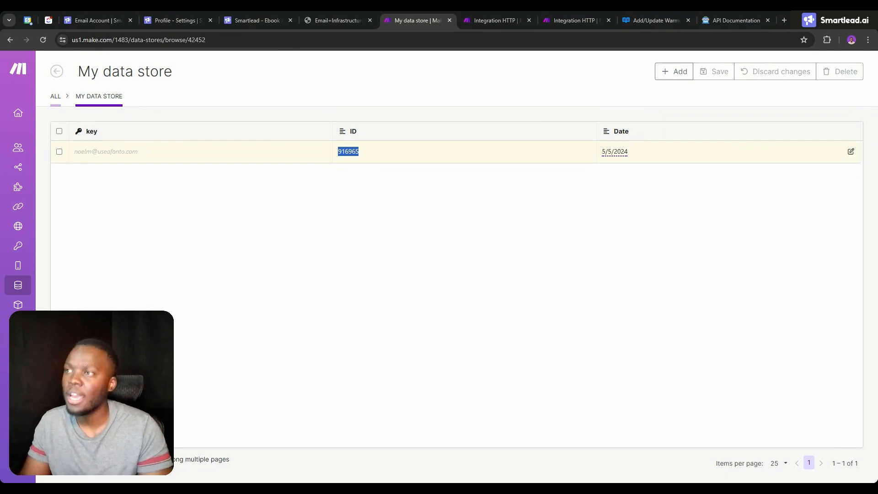
pyautogui.hotkey('ctrl', 'Tab')
pyautogui.hotkey('ctrl', 'Tab')
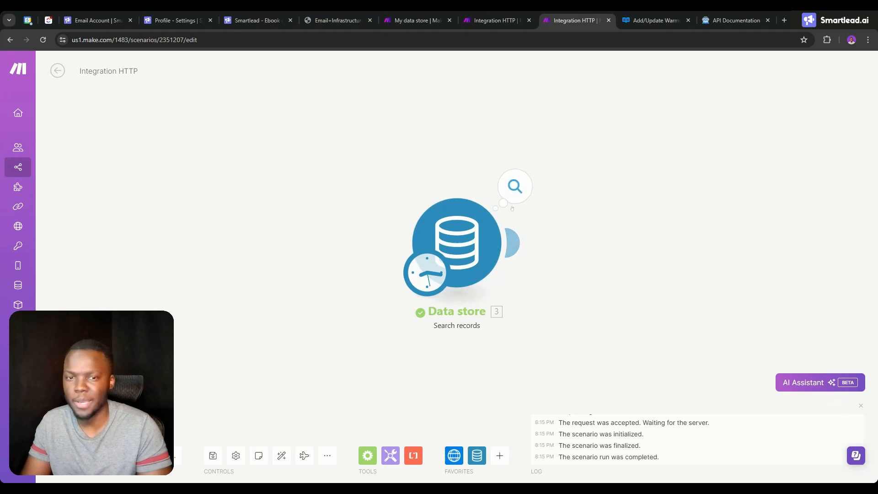
pyautogui.click(515, 185)
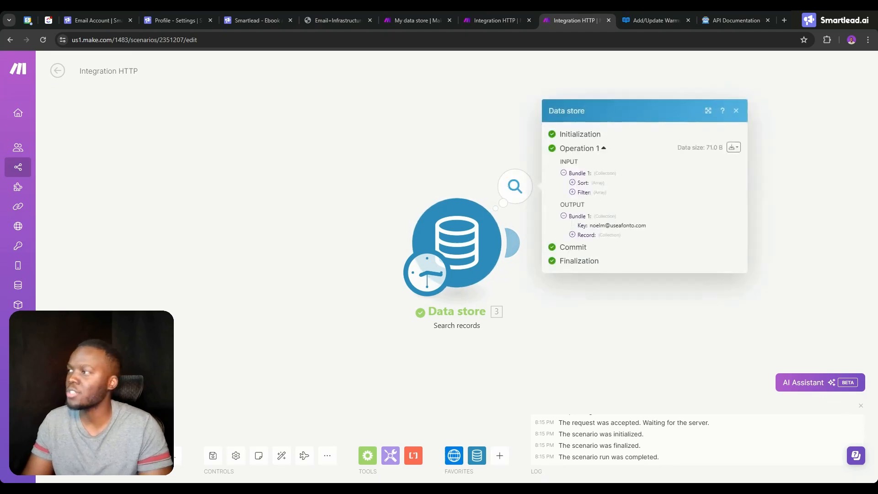
# - Rename the scenario containing the Search records module to "2 week warmup"
pyautogui.click(128, 71)
pyautogui.doubleClick(128, 70)
pyautogui.hotkey('ctrl', 'a')
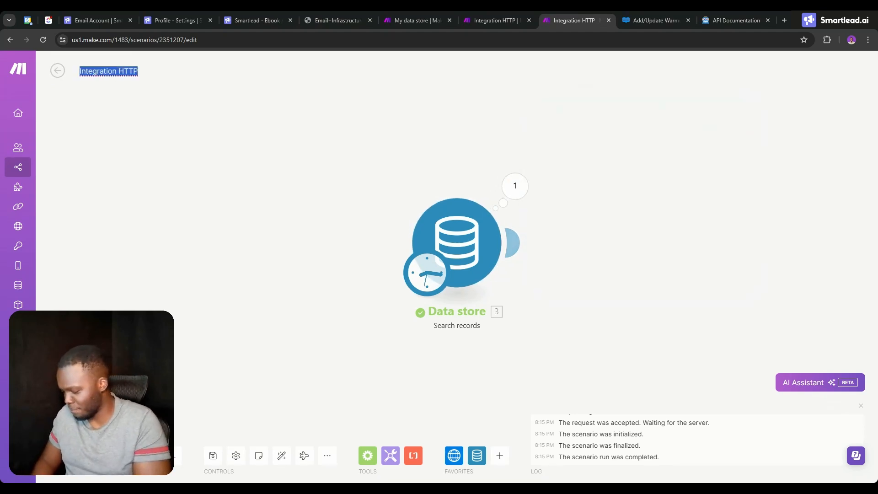
pyautogui.write('2')
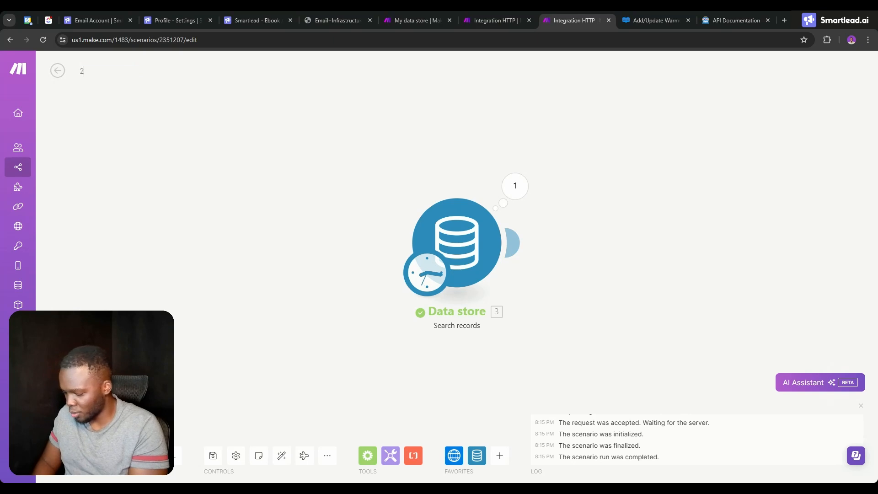
pyautogui.write(' week')
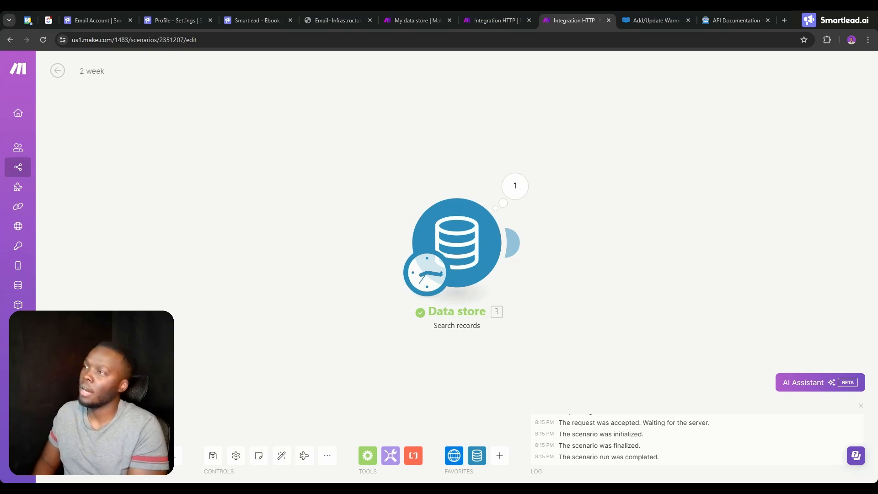
pyautogui.write(' warmup')
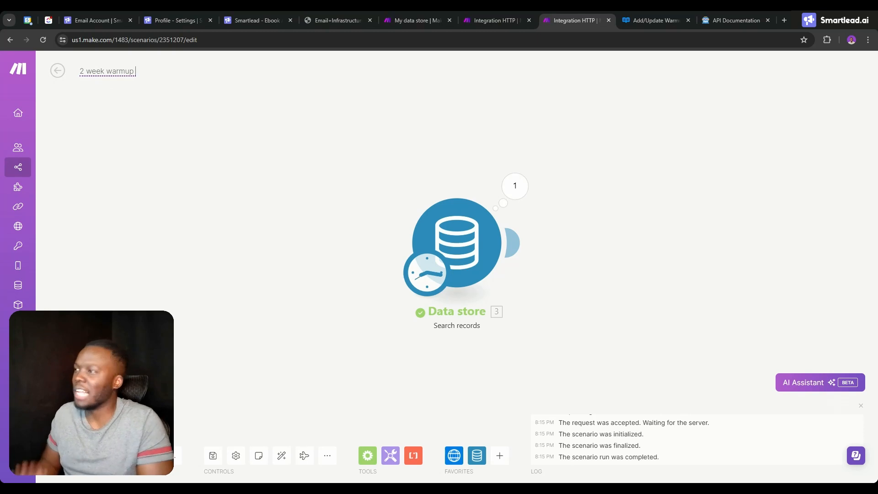
pyautogui.press('Return')
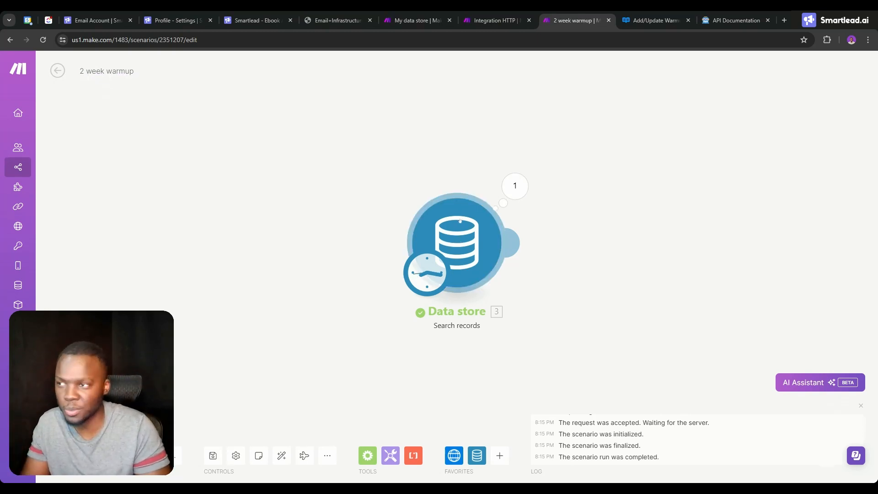
# - Duplicate the 2 week warmup scenario's browser tab and return to the original tab
pyautogui.rightClick(568, 22)
pyautogui.click(607, 108)
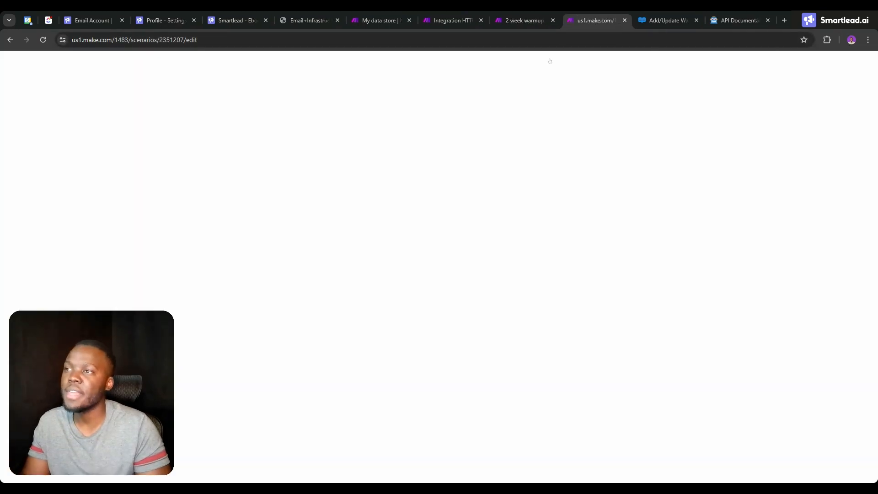
pyautogui.click(528, 24)
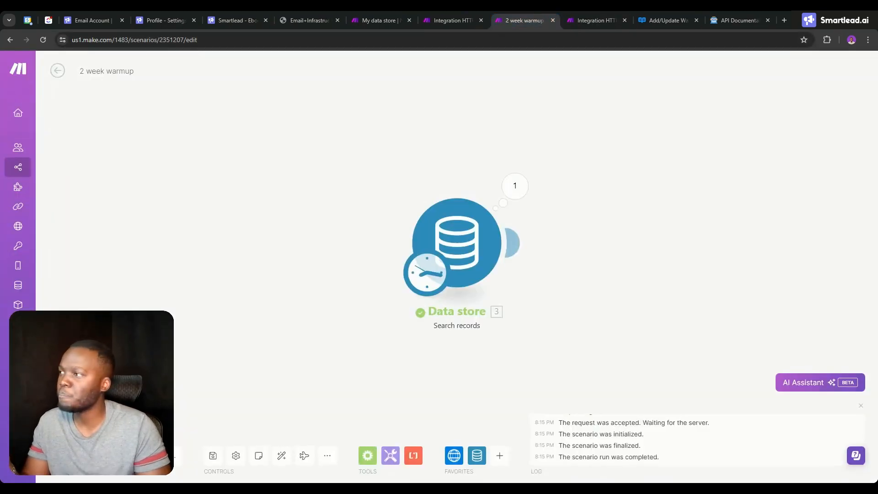
# - Rename the scenario in the duplicated browser tab as "3 month automation"
pyautogui.click(595, 20)
pyautogui.moveTo(196, 71); pyautogui.dragTo(78, 72)
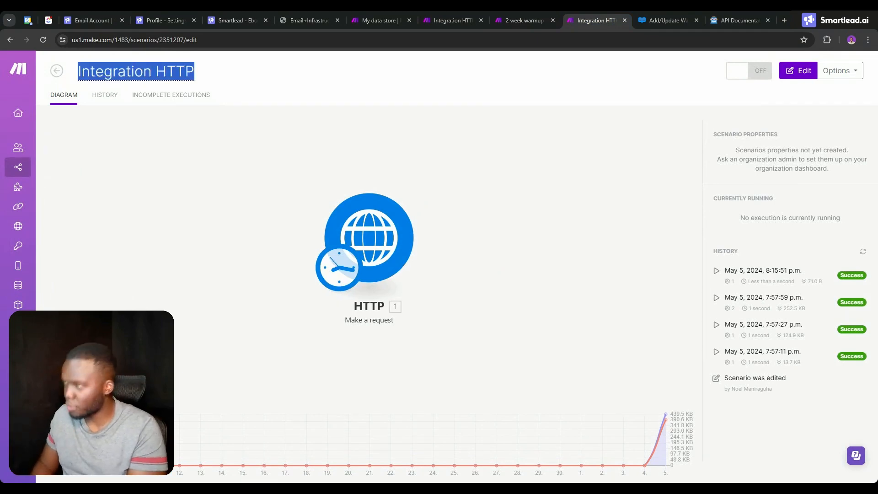
pyautogui.write('3m')
pyautogui.press('BackSpace')
pyautogui.write('months')
pyautogui.press('BackSpace')
pyautogui.write('ay')
pyautogui.press('BackSpace')
pyautogui.write('ut')
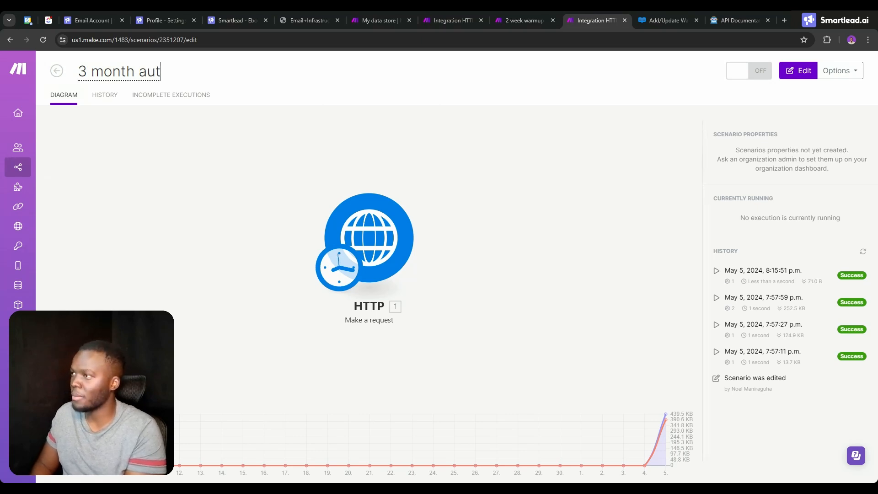
pyautogui.write('omation')
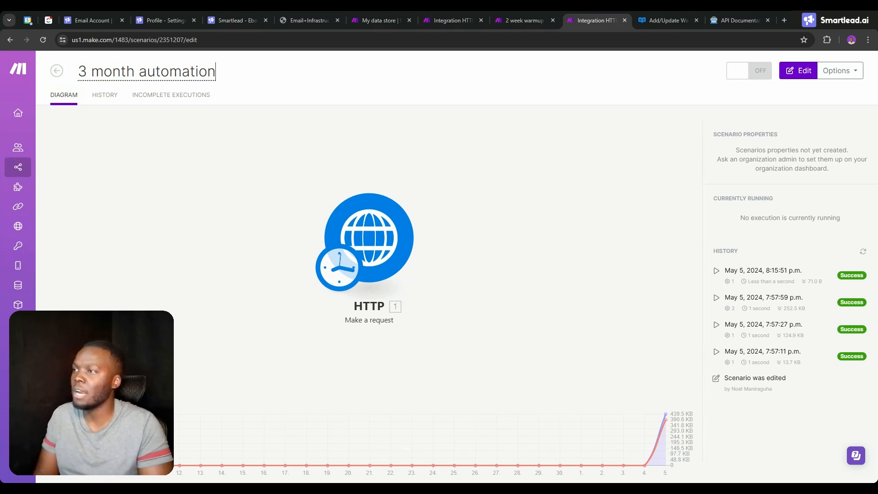
pyautogui.press('Return')
pyautogui.click(514, 19)
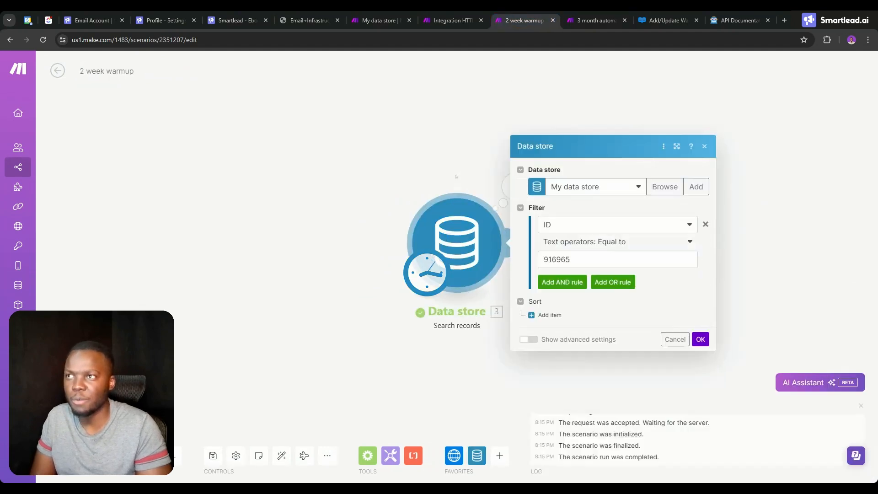
pyautogui.click(577, 14)
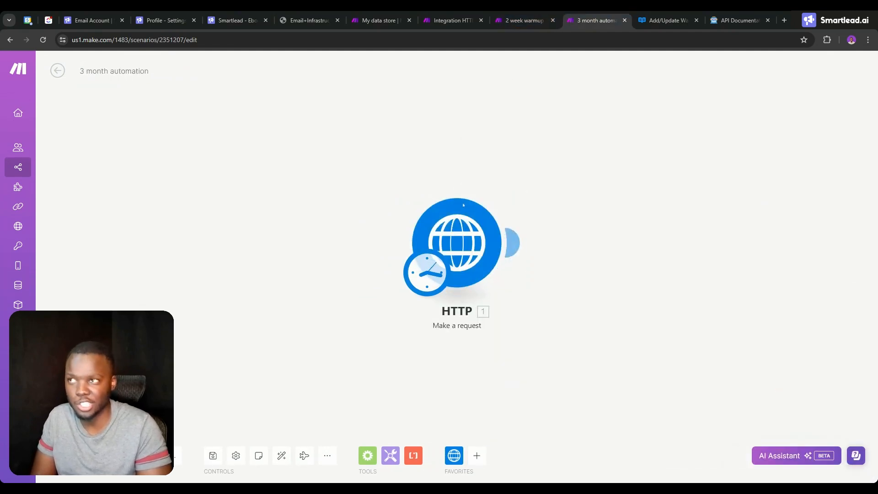
pyautogui.click(515, 19)
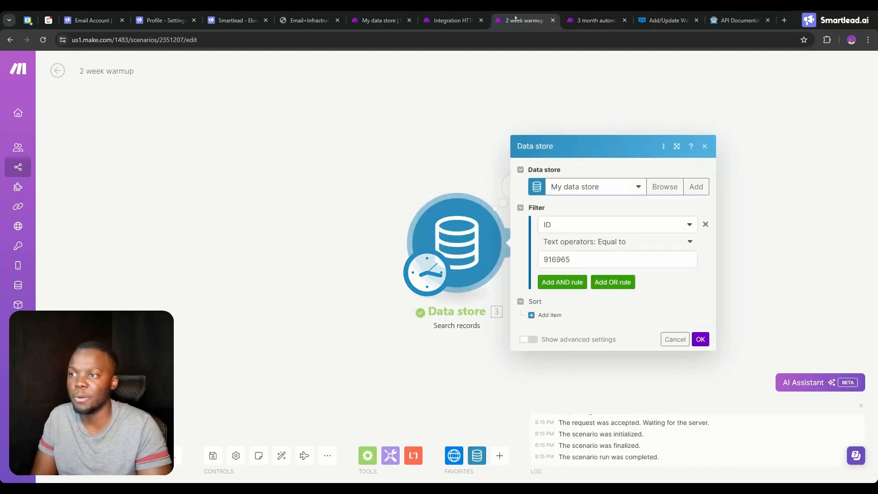
pyautogui.click(477, 140)
pyautogui.click(510, 242)
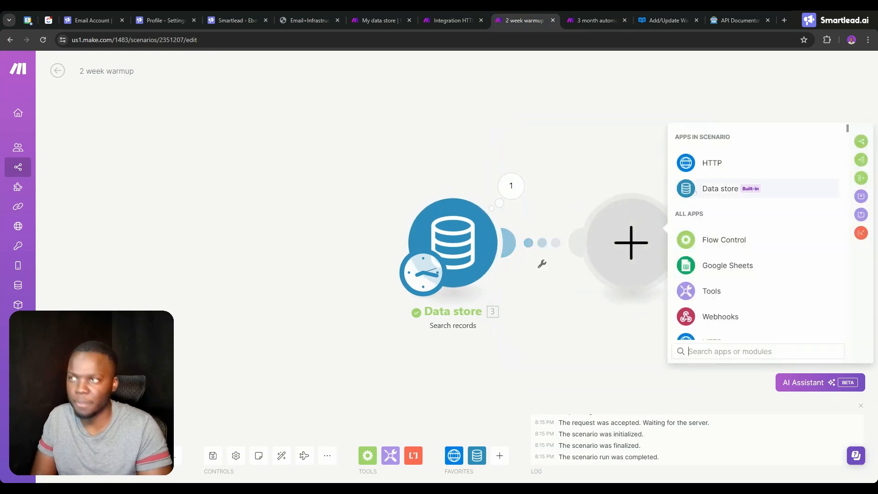
# - Switch to the Integration HTTP scenario and locate its Day 14 HTTP module
pyautogui.click(420, 19)
pyautogui.click(429, 270)
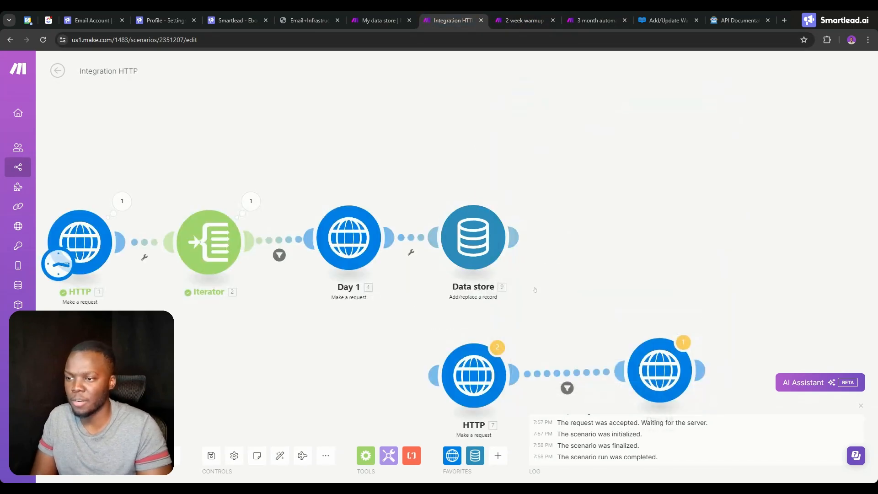
pyautogui.moveTo(661, 284); pyautogui.dragTo(571, 168)
pyautogui.rightClick(578, 269)
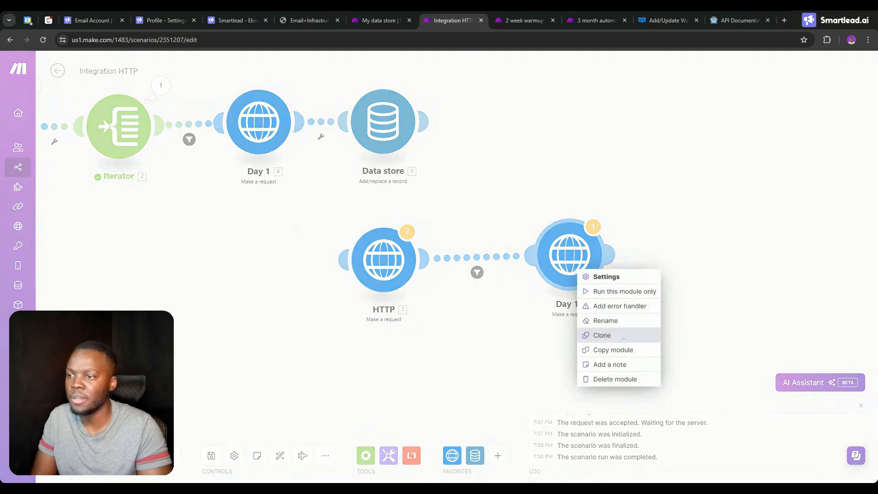
pyautogui.click(599, 335)
pyautogui.rightClick(601, 287)
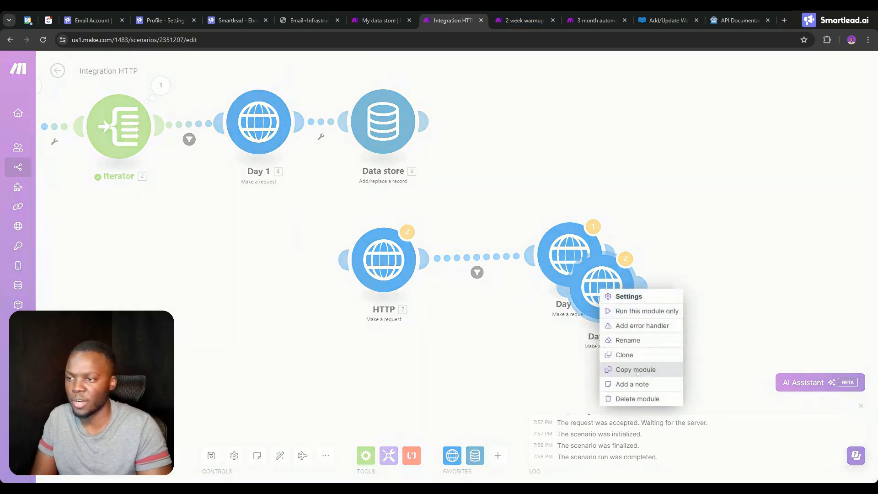
pyautogui.click(626, 398)
# - Copy the Day 14 HTTP module from Integration HTTP and paste it into the 2 week warmup scenario
pyautogui.rightClick(563, 248)
pyautogui.click(596, 328)
pyautogui.click(524, 20)
pyautogui.hotkey('ctrl', 'v')
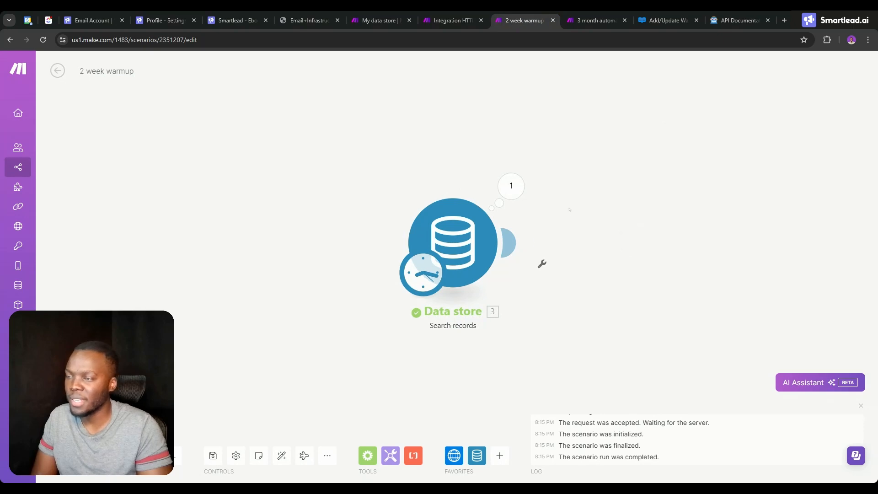
# - Map the record ID from the Search records module into the Day 14 request URL's email account path
pyautogui.click(588, 264)
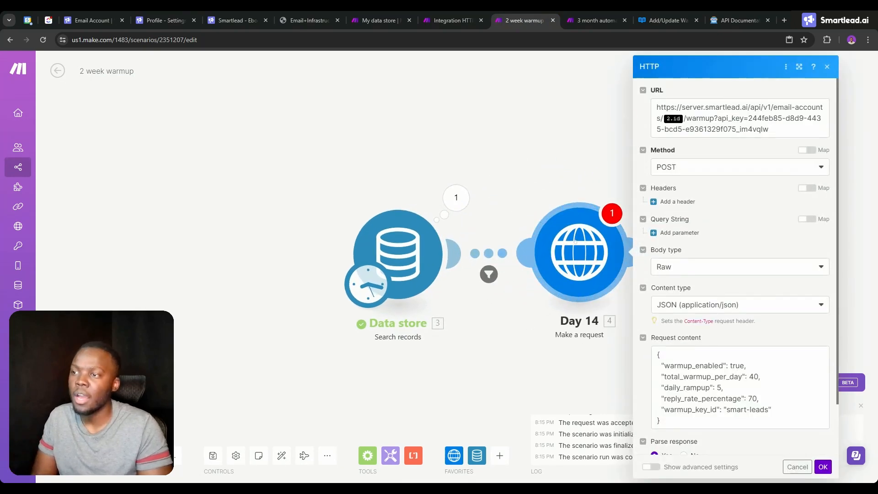
pyautogui.click(684, 119)
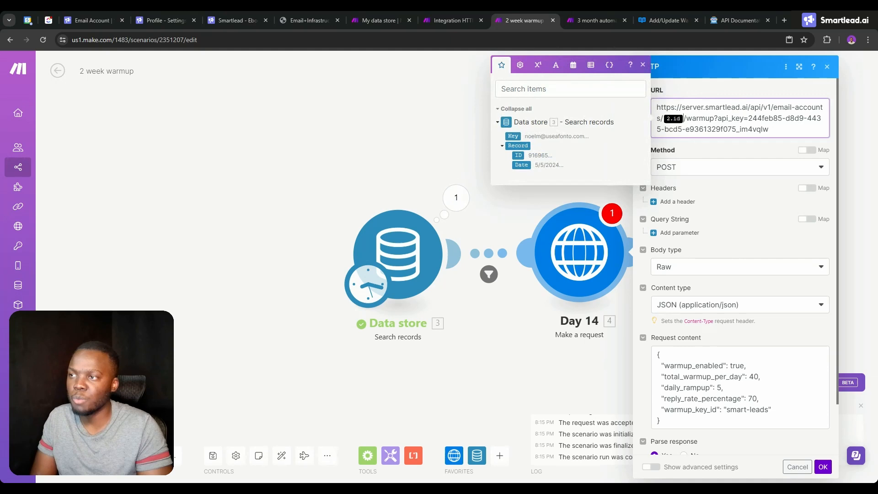
pyautogui.click(526, 156)
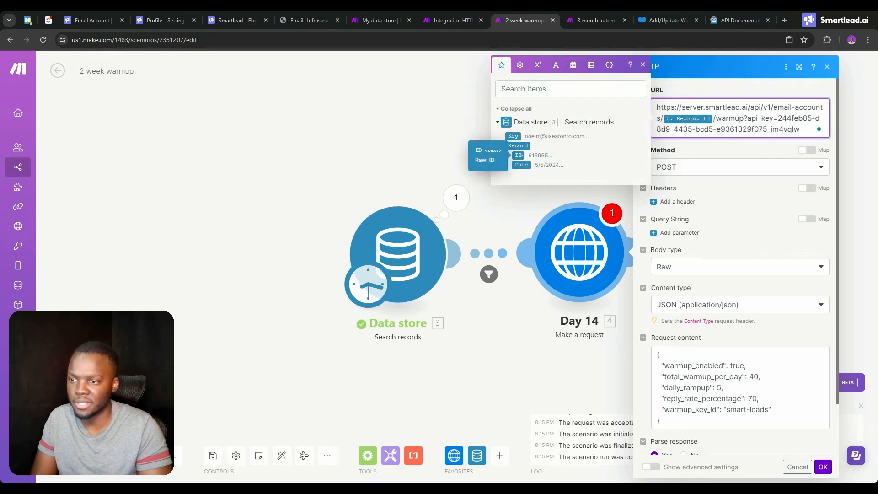
# - Compare the Day 14 request content with the Day 1 request in Integration HTTP, then close the Day 14 settings
pyautogui.click(727, 365)
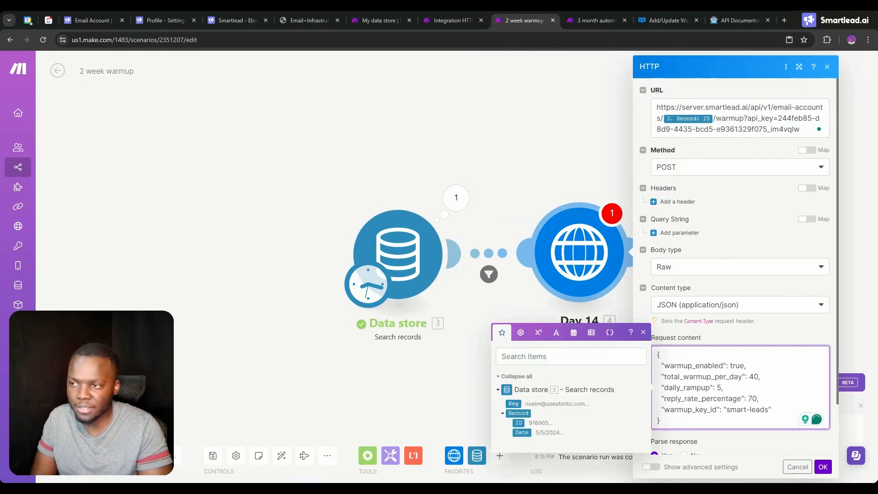
pyautogui.click(451, 20)
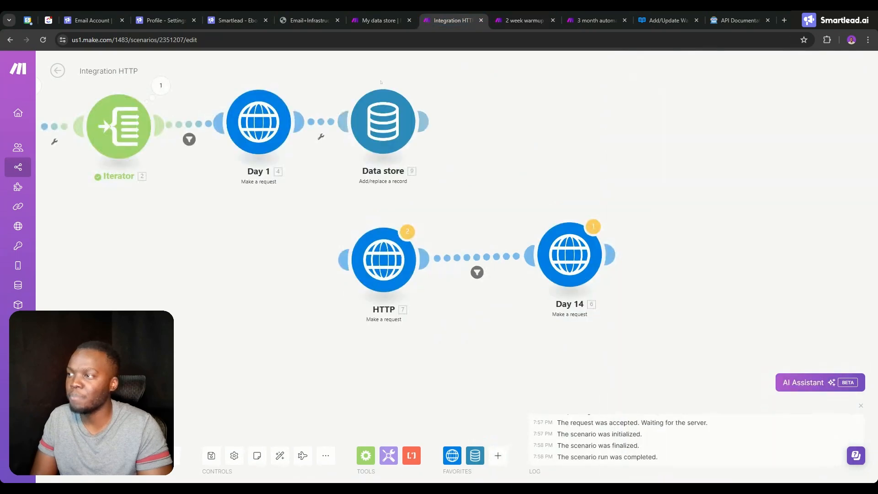
pyautogui.click(512, 195)
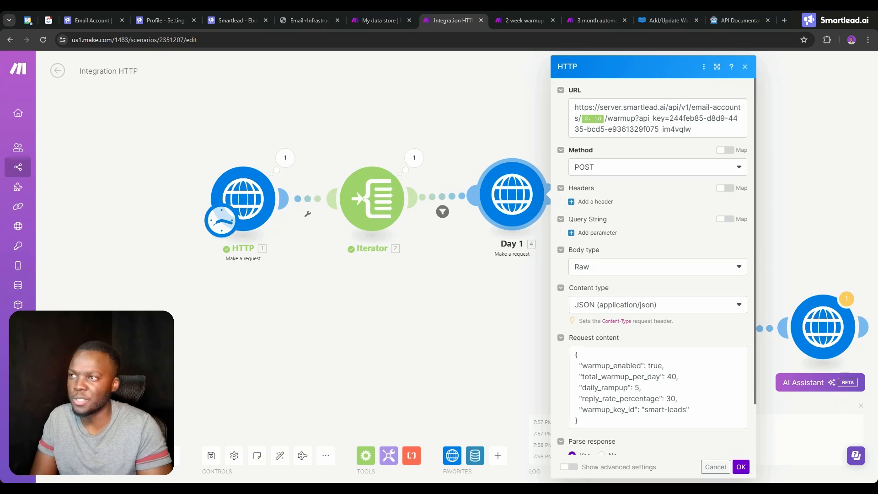
pyautogui.click(524, 20)
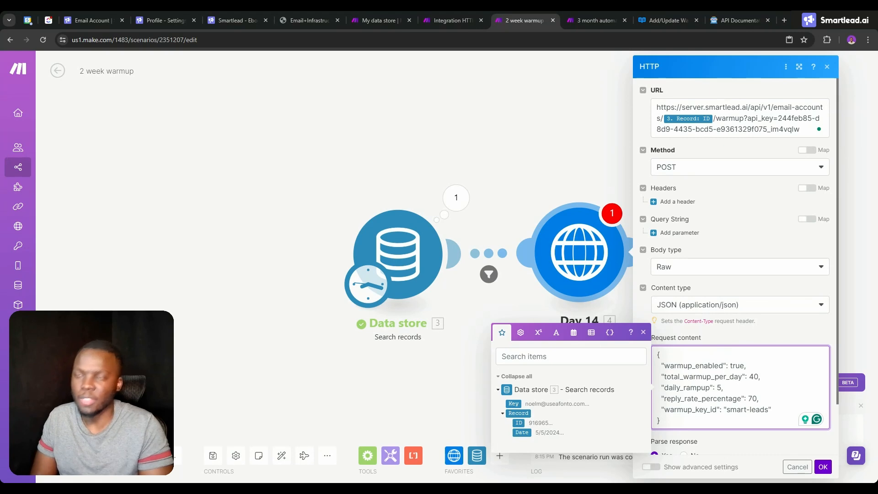
pyautogui.click(561, 180)
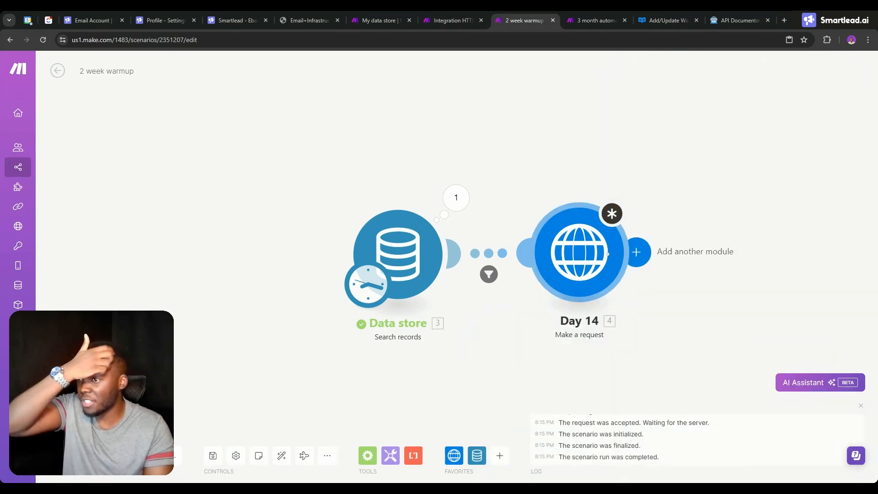
# - Add a Data store Update a record module after Day 14, using My data store and the Search records Key
pyautogui.click(640, 259)
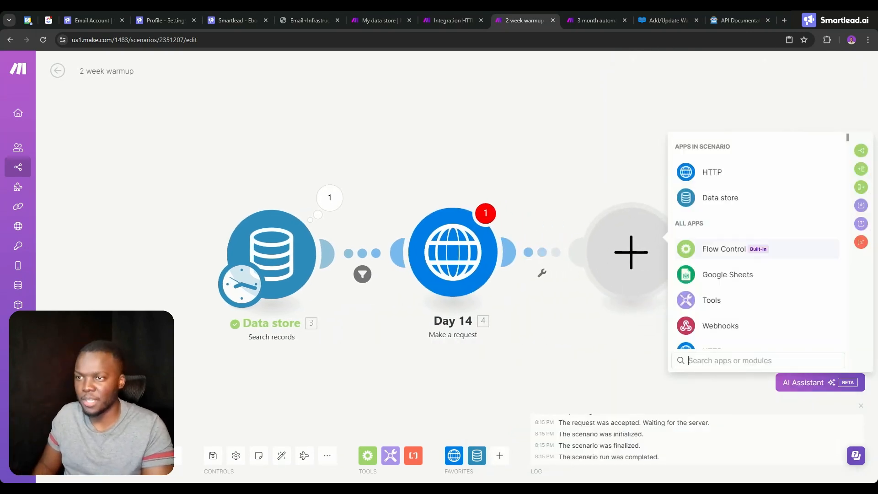
pyautogui.click(710, 200)
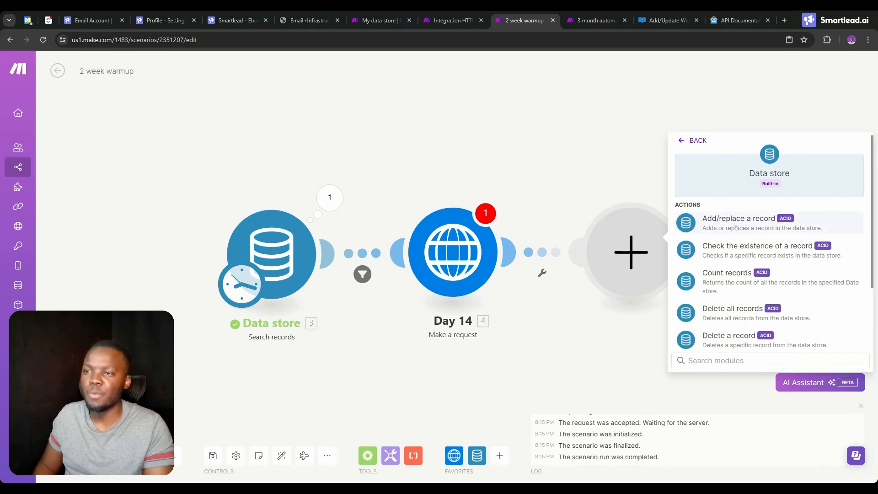
pyautogui.scroll(-3, 740, 301)
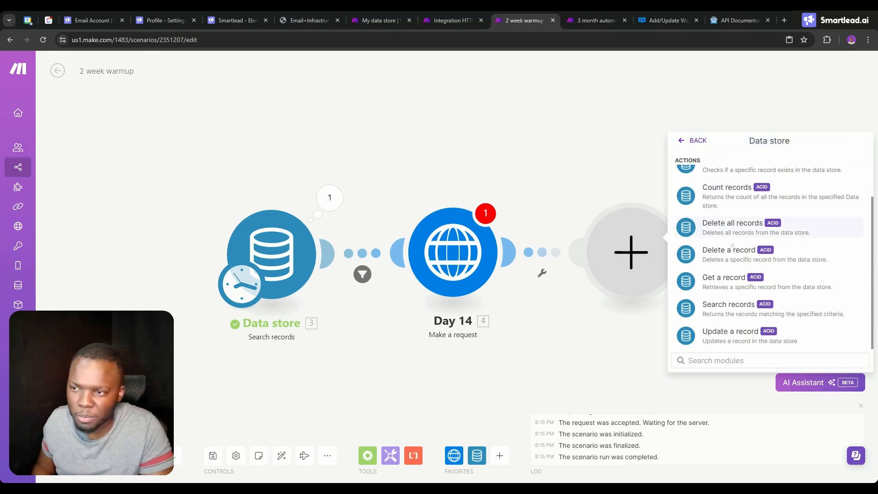
pyautogui.click(730, 333)
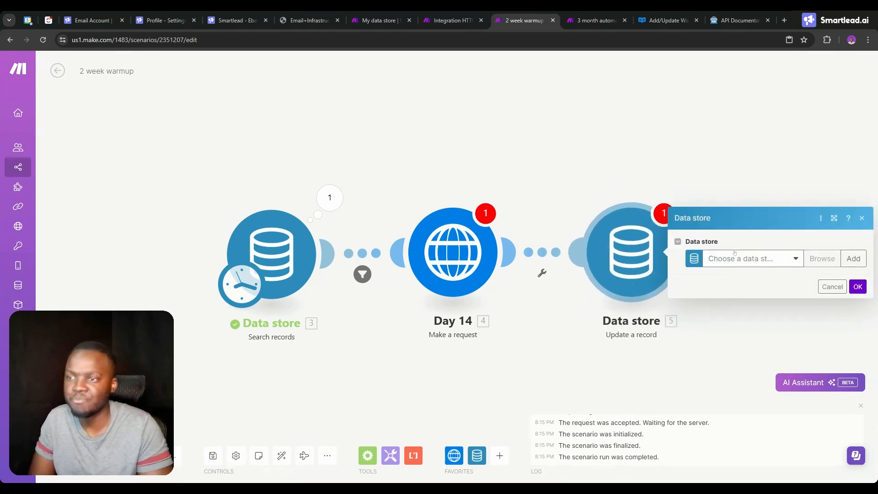
pyautogui.click(746, 260)
pyautogui.click(728, 290)
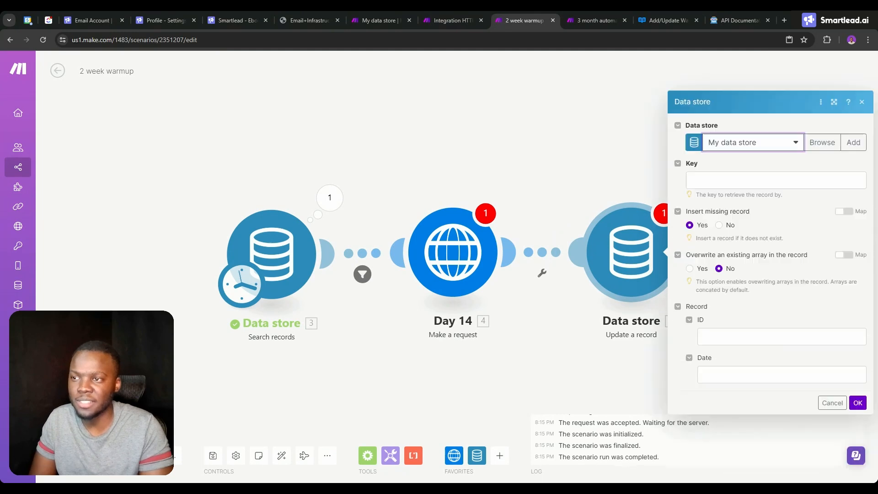
pyautogui.click(750, 181)
pyautogui.click(548, 226)
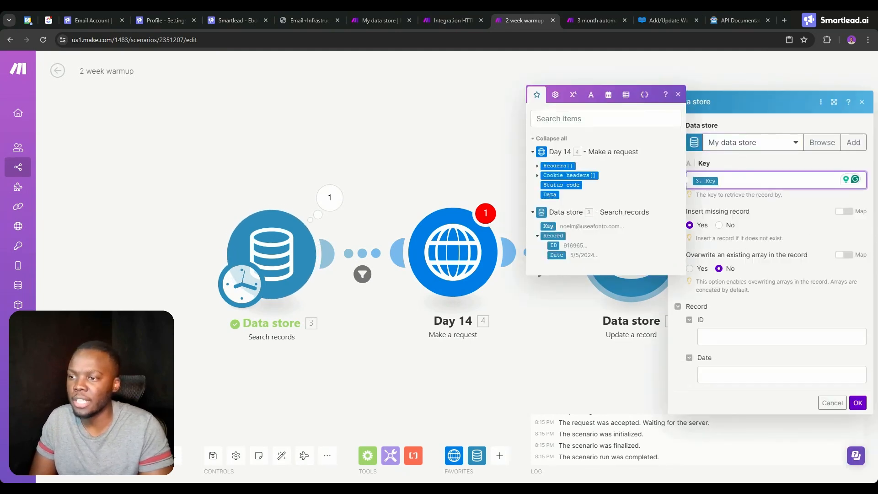
# - Set the updated record's Date to addMonths(now; 3) and save the Update a record settings
pyautogui.click(752, 337)
pyautogui.press('Tab')
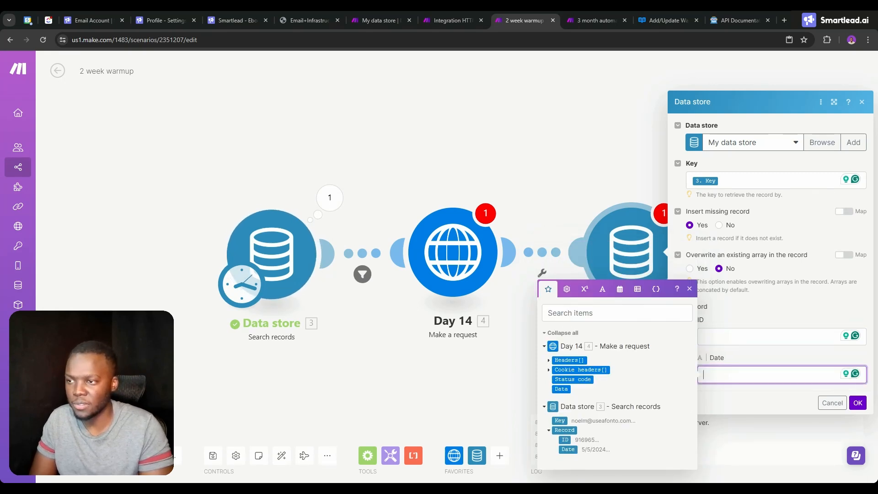
pyautogui.click(617, 290)
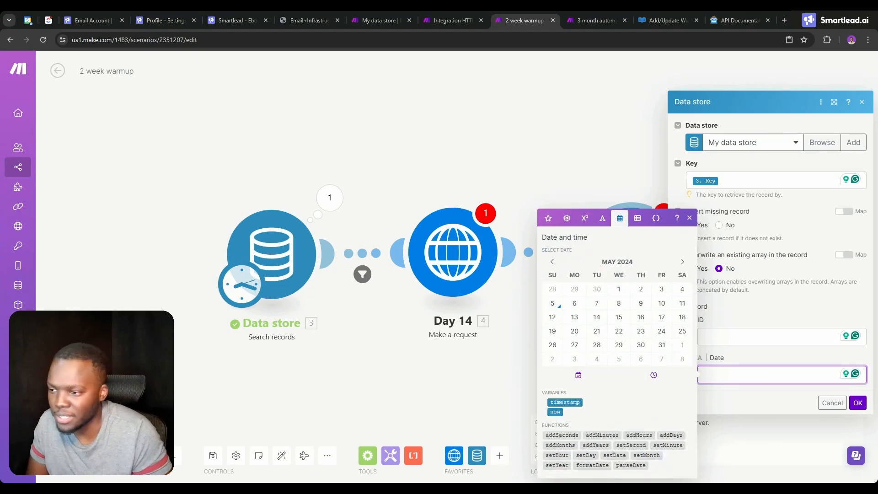
pyautogui.click(567, 444)
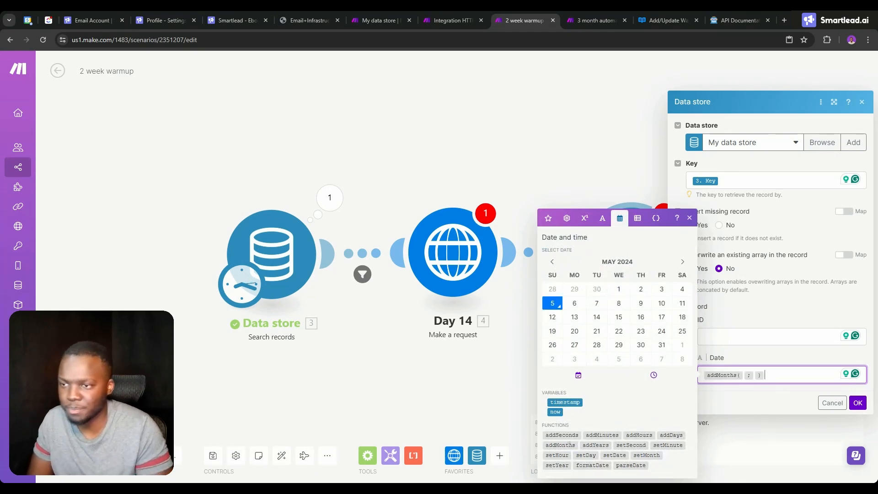
pyautogui.click(744, 375)
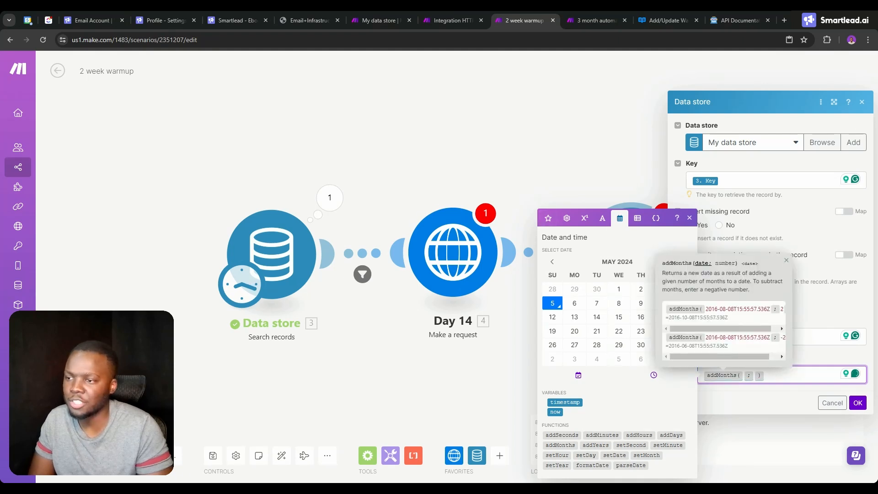
pyautogui.click(555, 412)
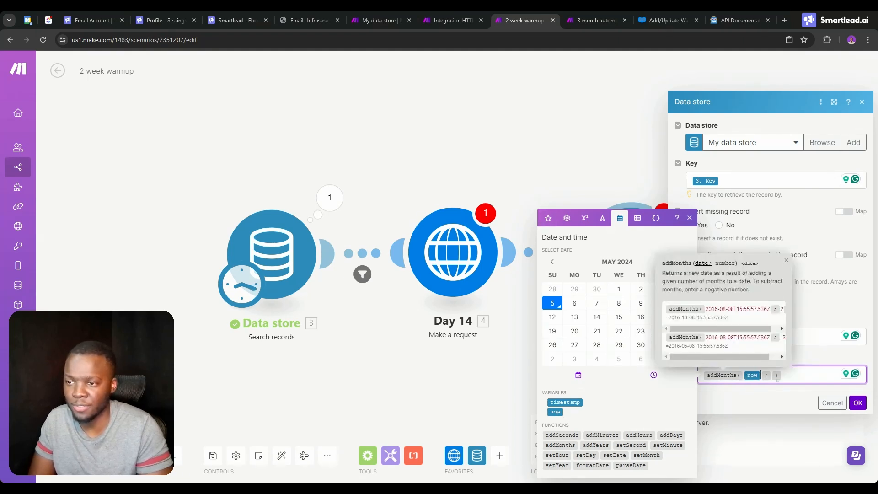
pyautogui.click(771, 376)
pyautogui.write('3')
pyautogui.click(773, 401)
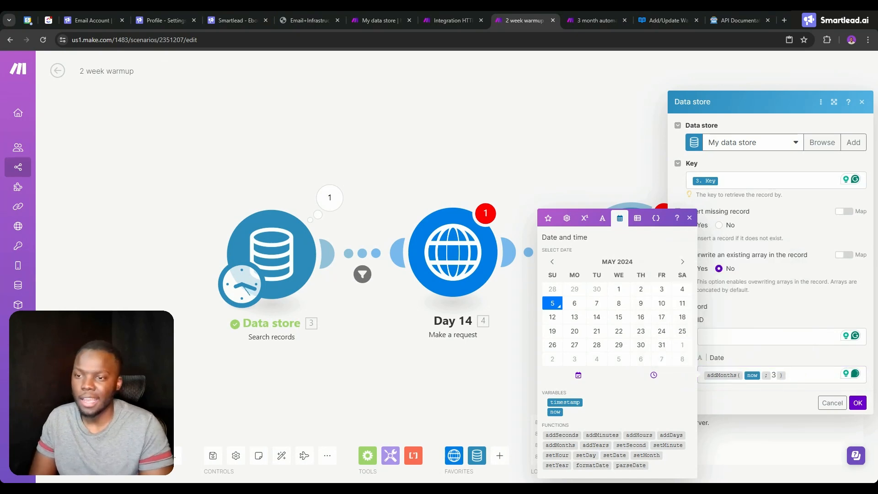
pyautogui.click(857, 402)
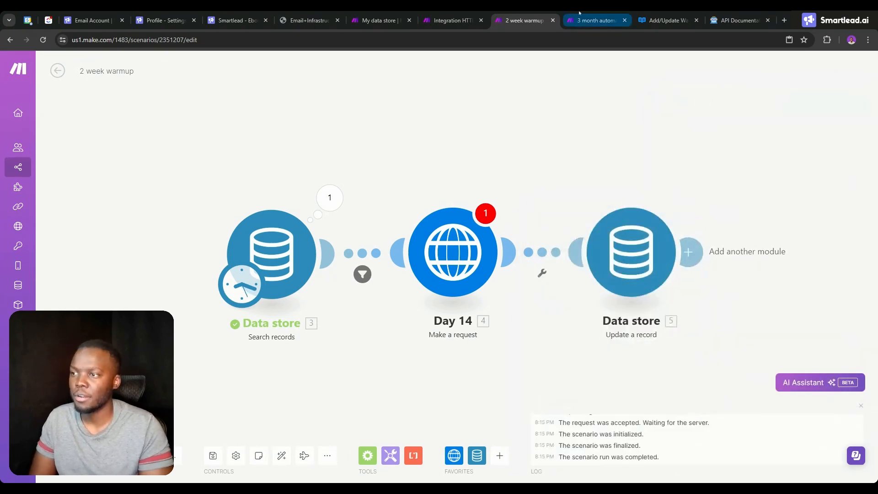
# - Replace the HTTP module in the 3 month automation scenario with a Data store Search records module
pyautogui.click(579, 18)
pyautogui.rightClick(466, 228)
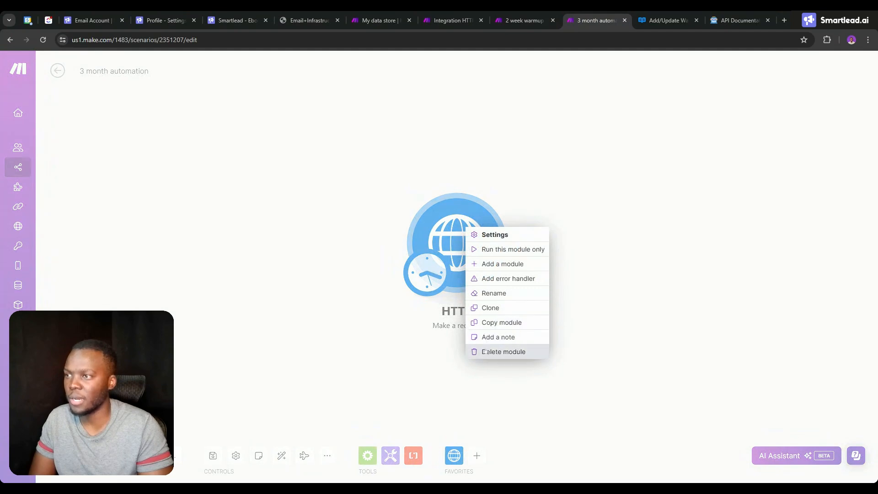
pyautogui.click(485, 352)
pyautogui.click(476, 256)
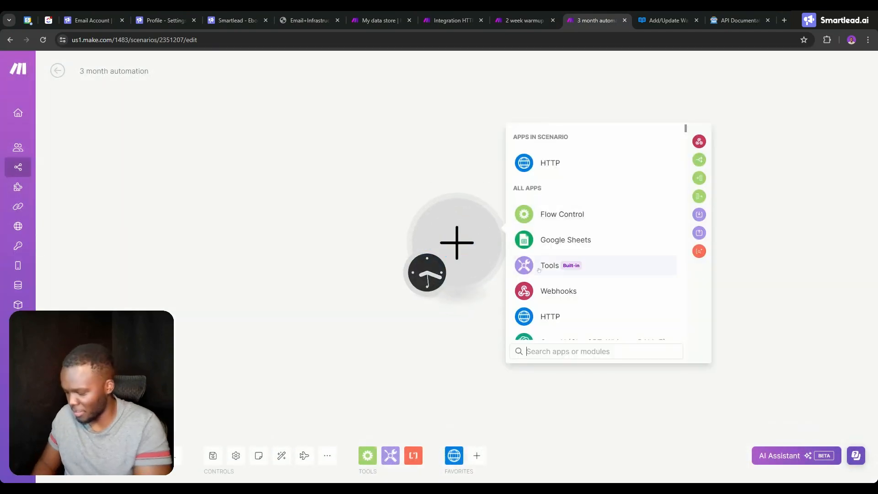
pyautogui.write('dat')
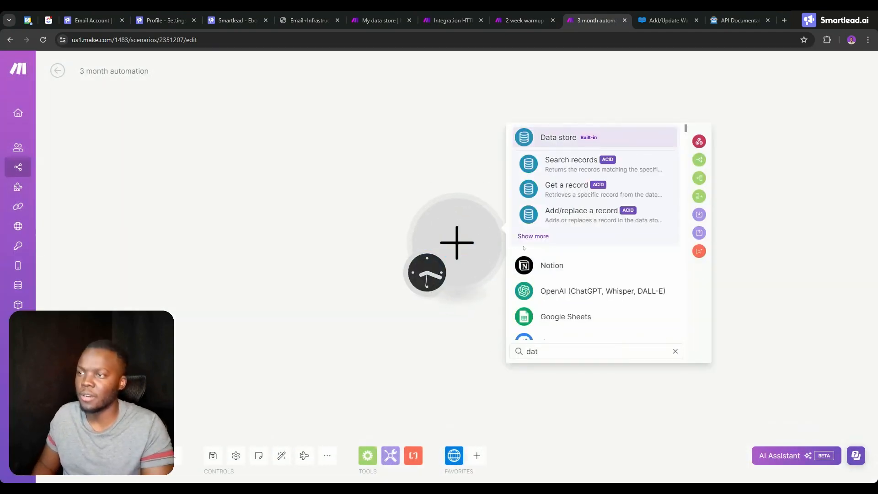
pyautogui.click(571, 162)
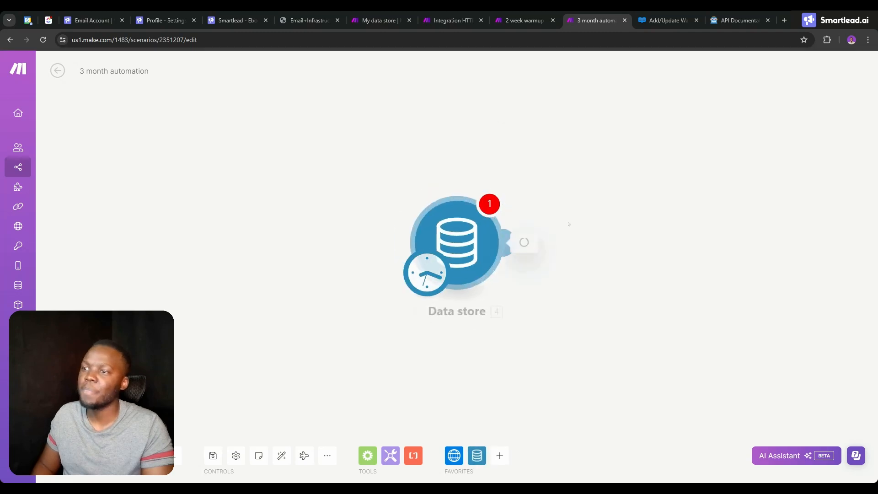
# - Set the Search records module to My data store and add a filter on ID using the Equal to text operator
pyautogui.click(590, 250)
pyautogui.click(586, 281)
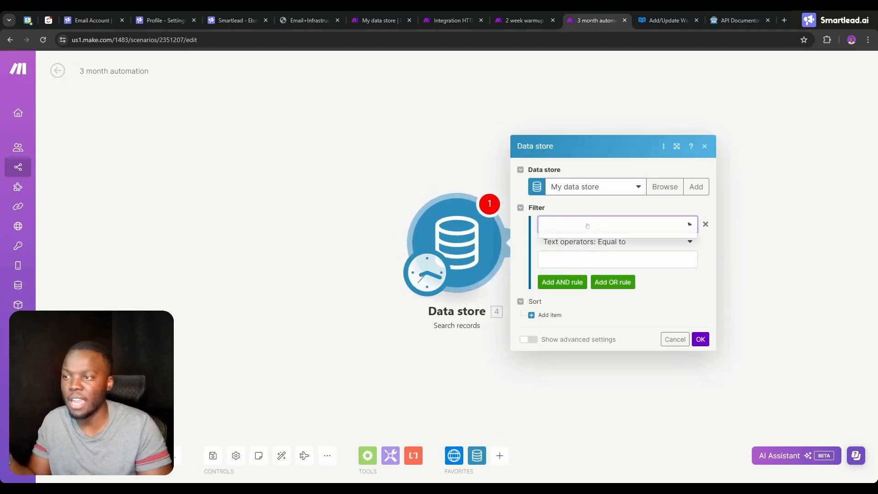
pyautogui.click(589, 226)
pyautogui.click(580, 256)
pyautogui.click(592, 227)
pyautogui.click(580, 241)
# - Copy the ID filter value from the 2 week warmup's Search records module into the 3 month automation filter and save the settings
pyautogui.click(524, 21)
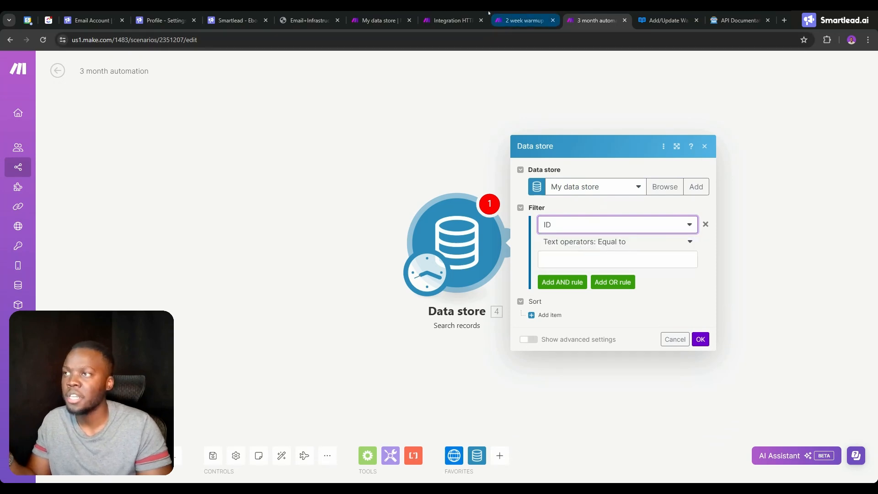
pyautogui.click(302, 231)
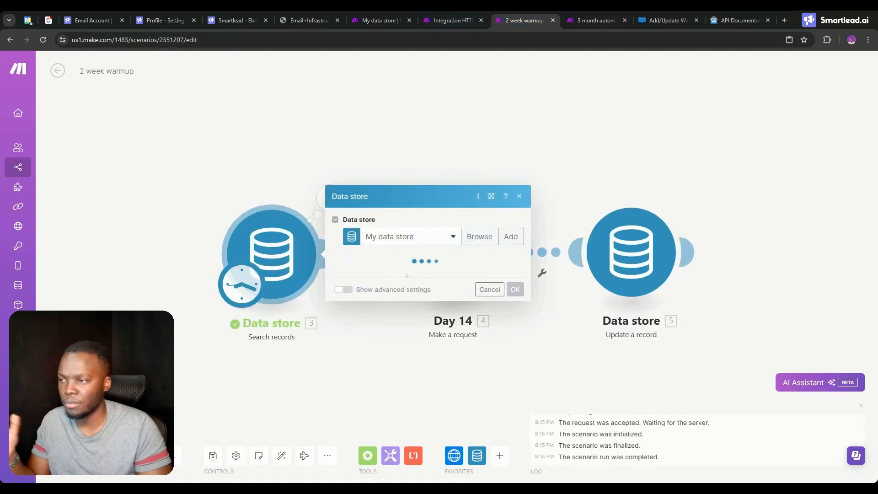
pyautogui.doubleClick(372, 271)
pyautogui.hotkey('ctrl', 'c')
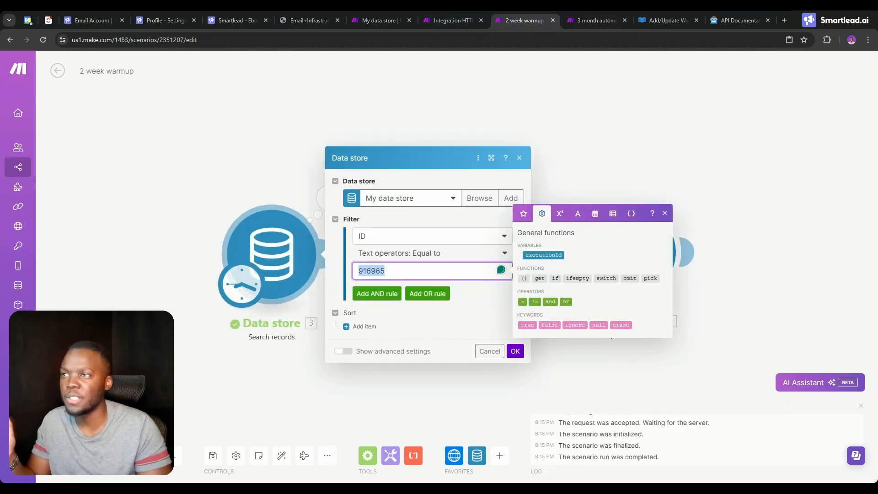
pyautogui.click(587, 20)
pyautogui.click(618, 259)
pyautogui.hotkey('ctrl', 'v')
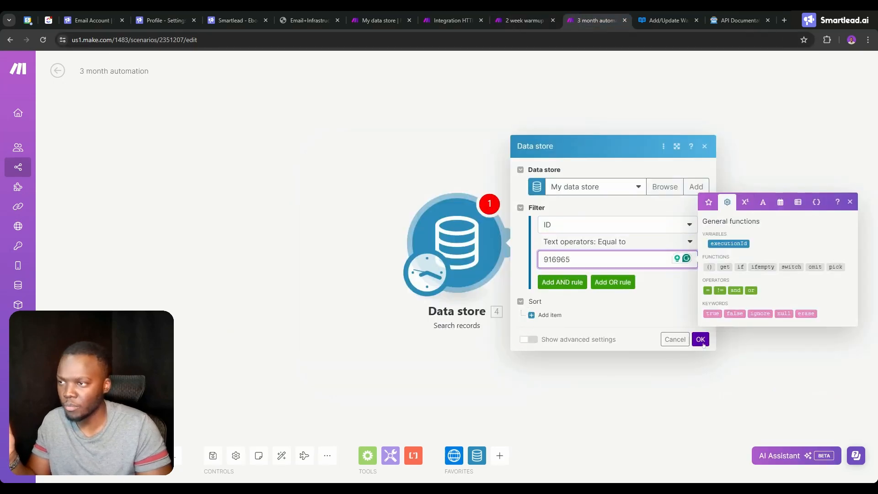
pyautogui.click(700, 339)
# - Run only the Search records module and expand the record in its output bundle
pyautogui.rightClick(483, 249)
pyautogui.click(521, 271)
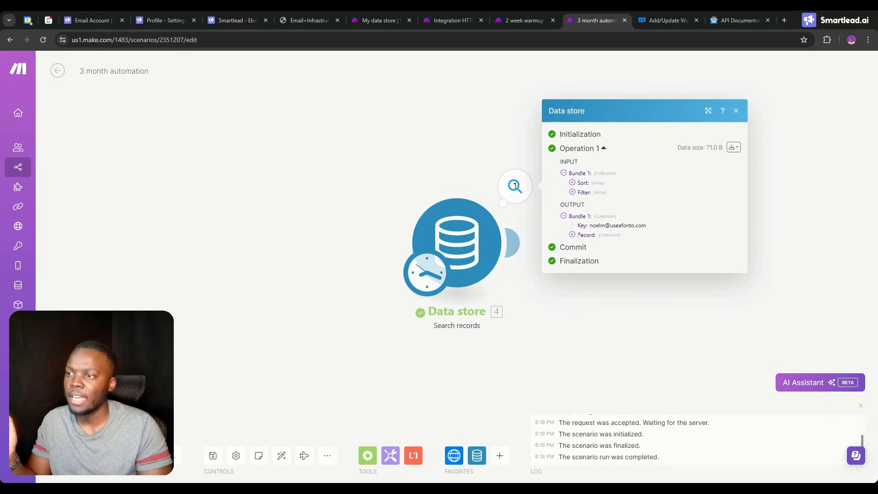
pyautogui.click(578, 235)
# - Review the handbook's Warm-Ups chapter, the Day 1 request, and the Update Email Account and Add/Update Warmup To Email Account API references
pyautogui.click(309, 21)
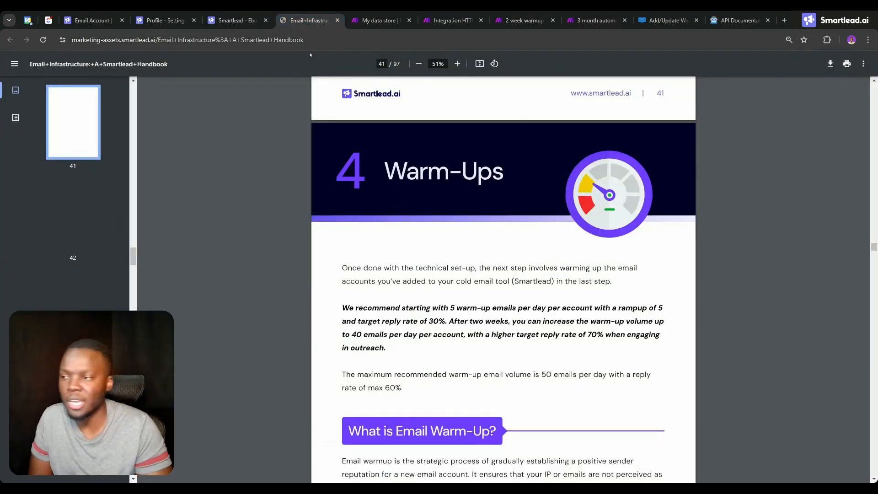
pyautogui.scroll(-4, 441, 329)
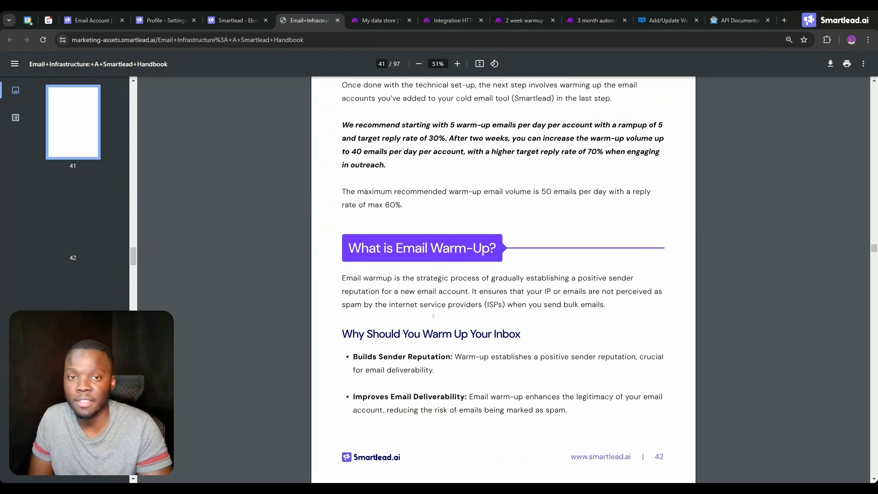
pyautogui.scroll(-9, 432, 315)
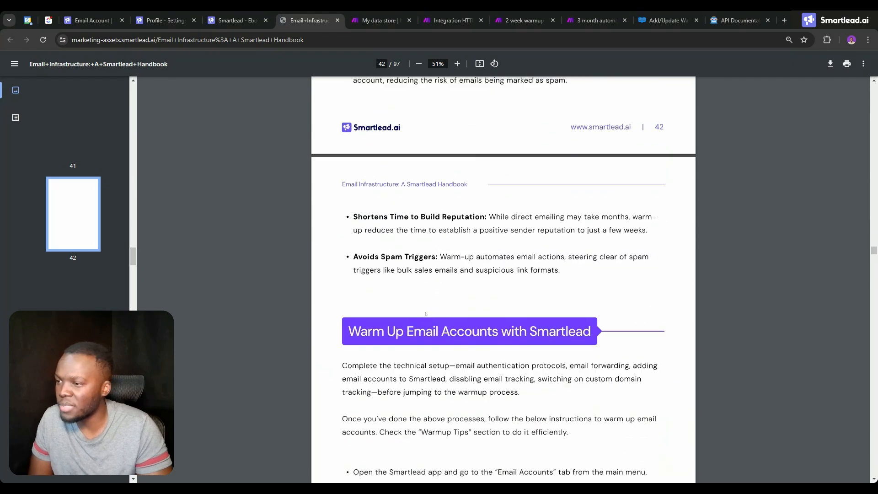
pyautogui.scroll(-15, 426, 314)
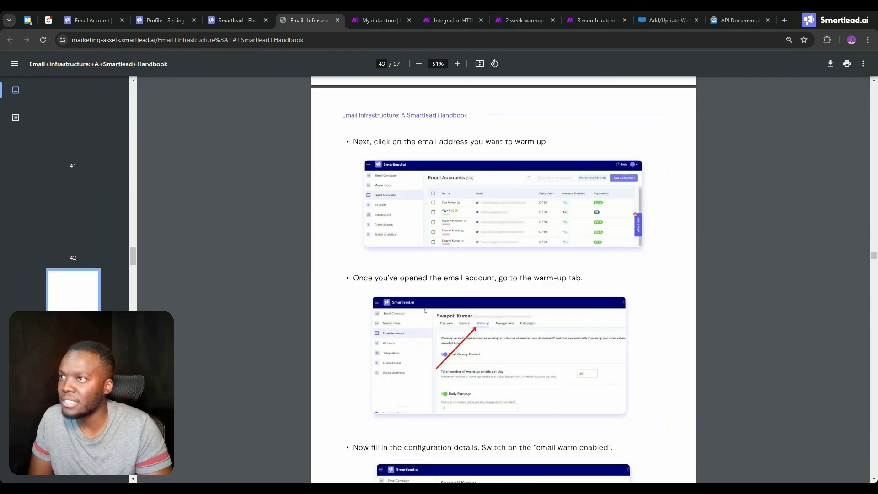
pyautogui.scroll(-3, 448, 253)
pyautogui.click(450, 20)
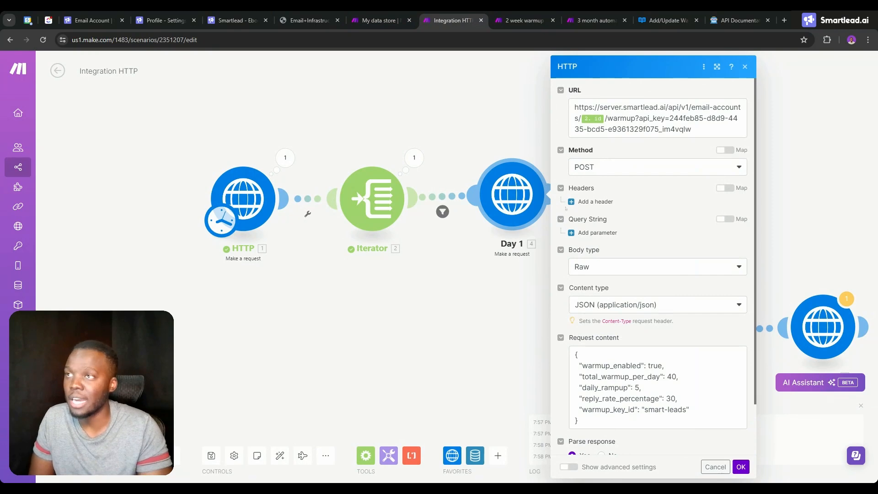
pyautogui.click(666, 20)
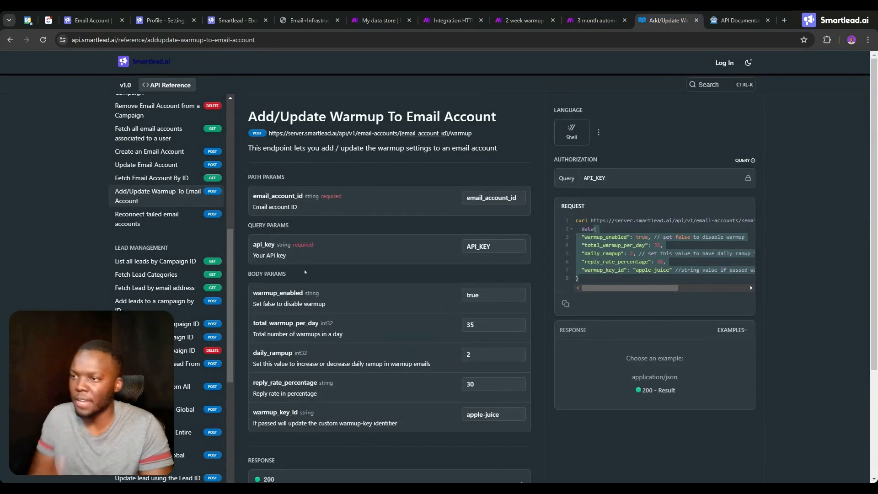
pyautogui.scroll(-1, 338, 300)
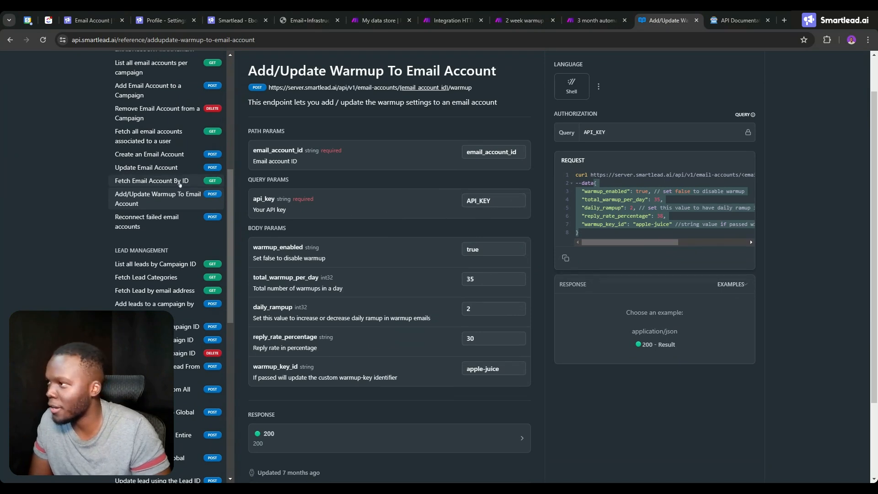
pyautogui.click(149, 168)
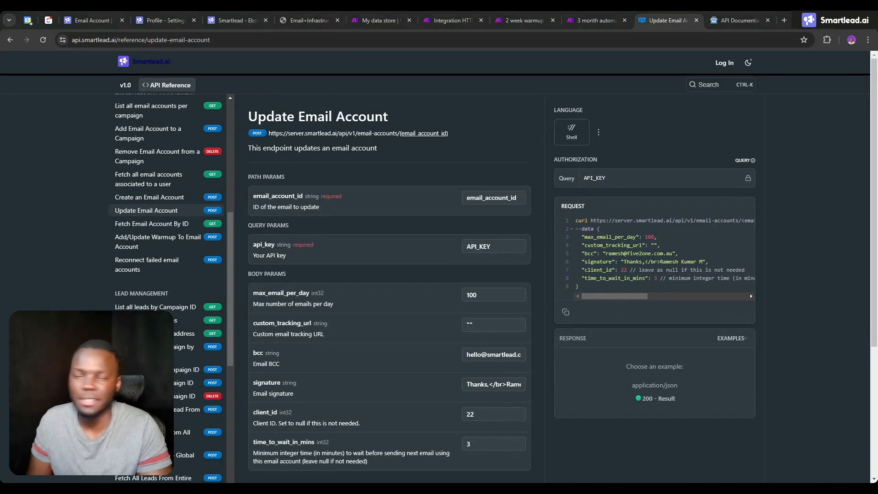
pyautogui.click(158, 237)
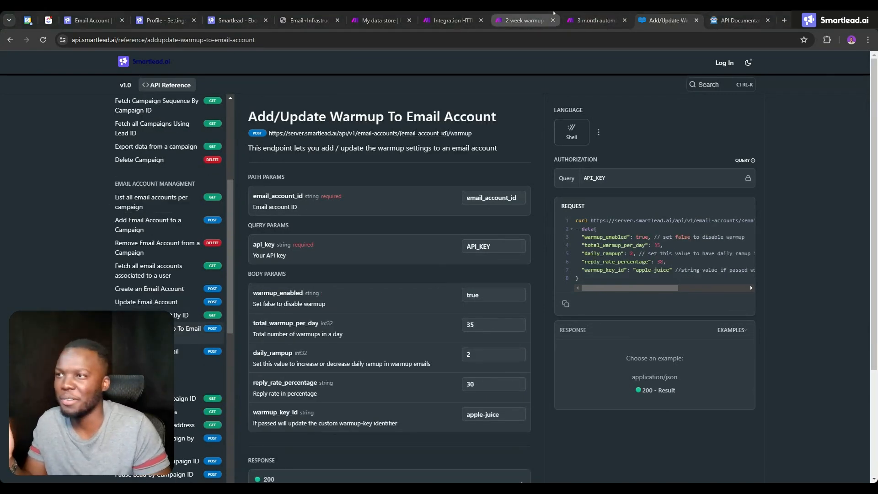
# - Close the Search records settings in the 2 week warmup scenario and copy its Day 14 HTTP module
pyautogui.hotkey('ctrl', 'shift', 'Tab')
pyautogui.click(502, 13)
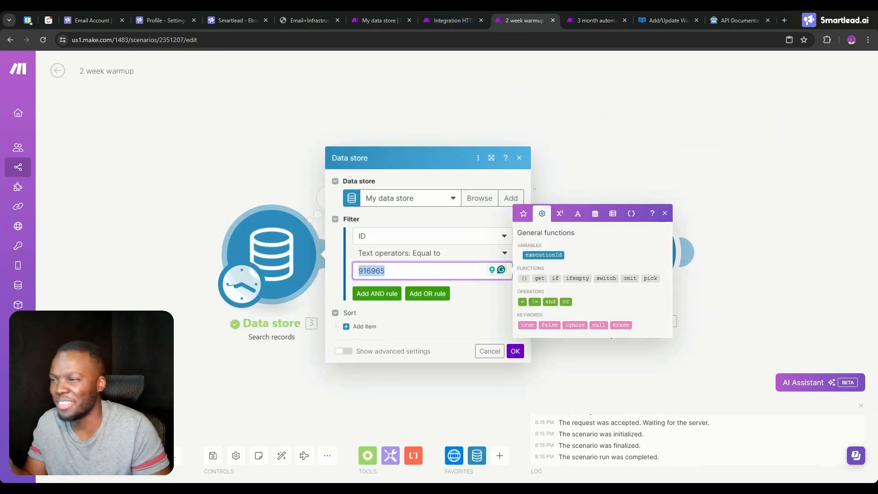
pyautogui.click(607, 173)
pyautogui.click(453, 251)
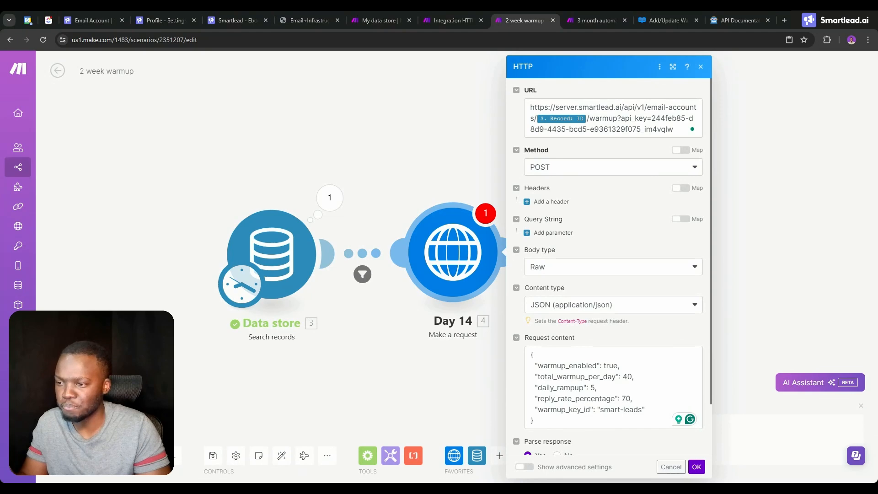
pyautogui.click(433, 319)
pyautogui.rightClick(456, 274)
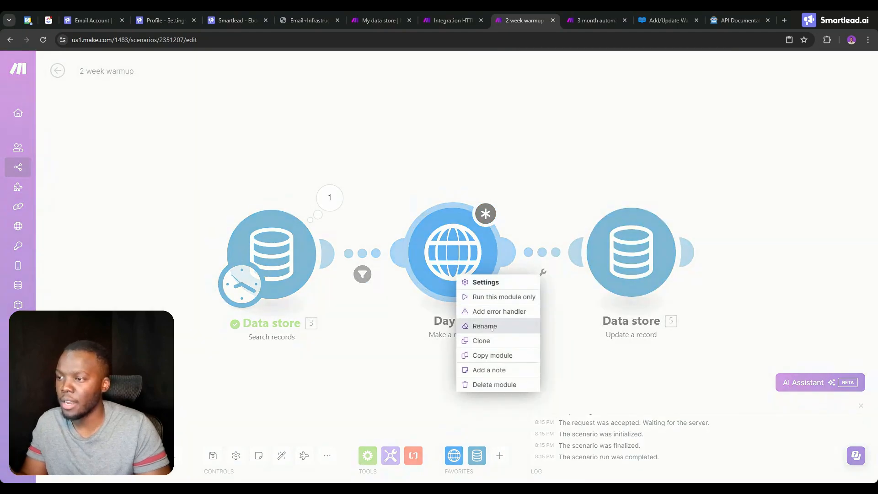
pyautogui.click(478, 356)
# - Paste the copied Day 14 module after Search records in the 3 month automation scenario
pyautogui.click(578, 20)
pyautogui.click(529, 249)
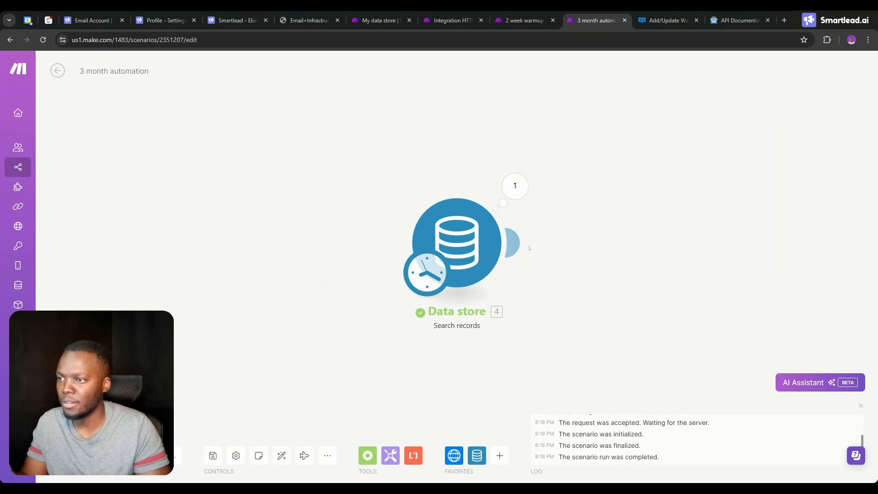
pyautogui.click(511, 244)
pyautogui.hotkey('ctrl', 'v')
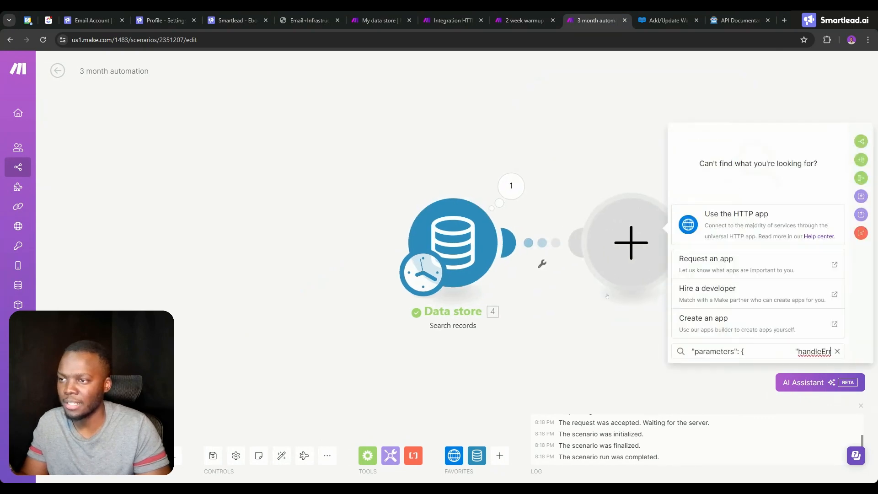
pyautogui.click(600, 293)
pyautogui.hotkey('ctrl', 'v')
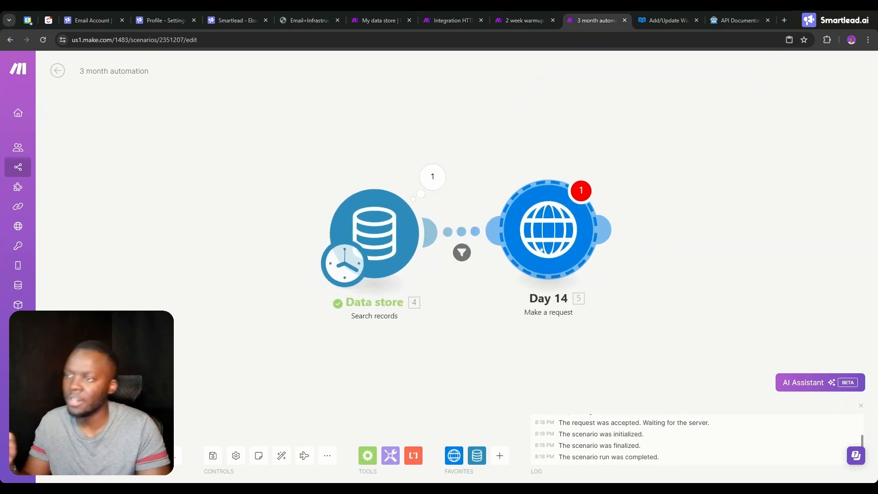
# - Rename the pasted Day 14 module as Month 3
pyautogui.rightClick(551, 233)
pyautogui.click(536, 347)
pyautogui.rightClick(552, 238)
pyautogui.click(561, 323)
pyautogui.rightClick(555, 239)
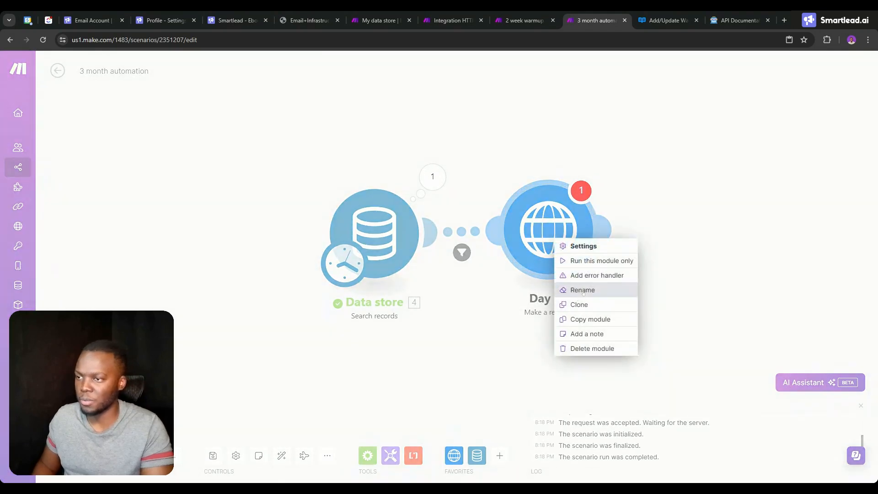
pyautogui.click(582, 295)
pyautogui.press('BackSpace')
pyautogui.press('BackSpace')
pyautogui.press('BackSpace')
pyautogui.press('BackSpace')
pyautogui.press('BackSpace')
pyautogui.press('BackSpace')
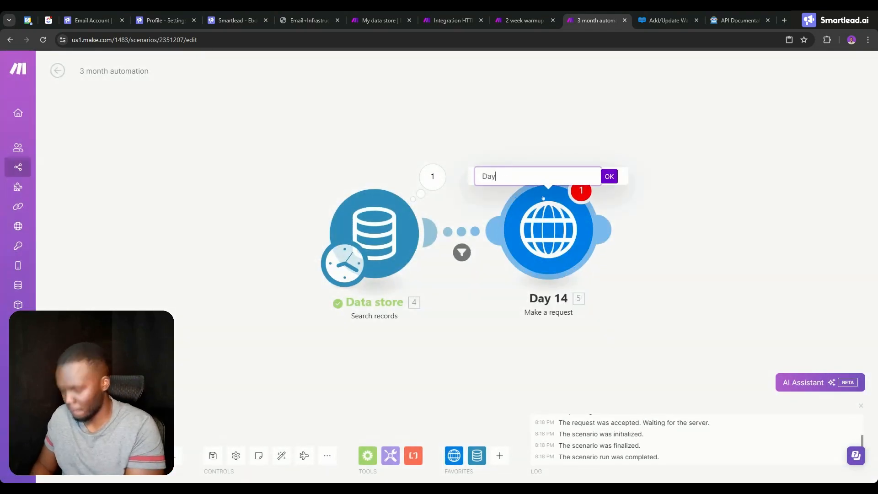
pyautogui.write('Month 3')
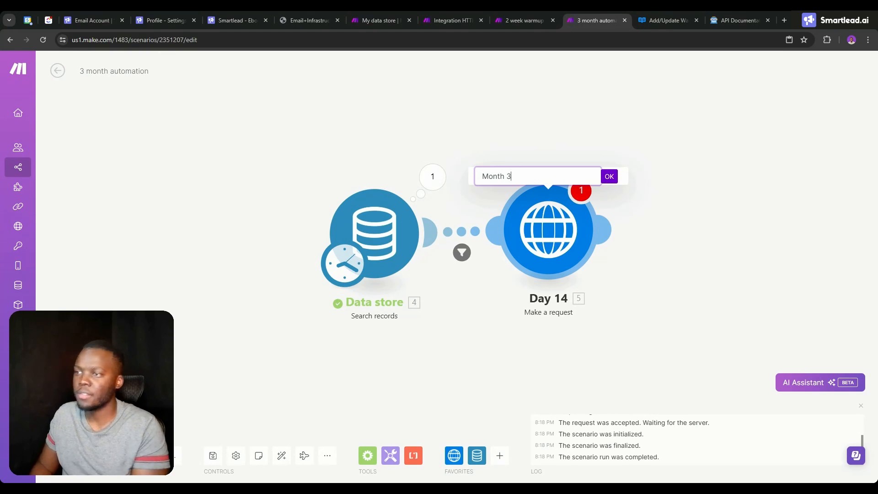
pyautogui.press('Return')
# - Open the Month 3 request settings and examine the warmup values and warmup_key_id in its request content
pyautogui.click(549, 211)
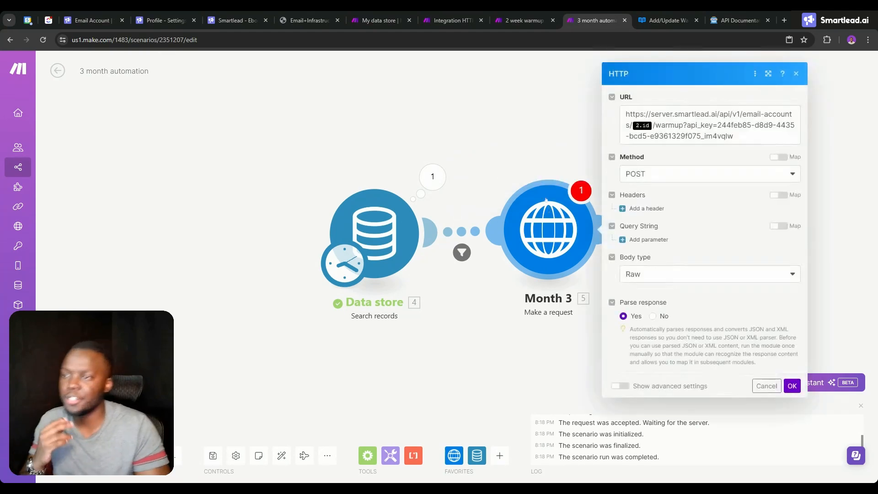
pyautogui.scroll(-2, 659, 233)
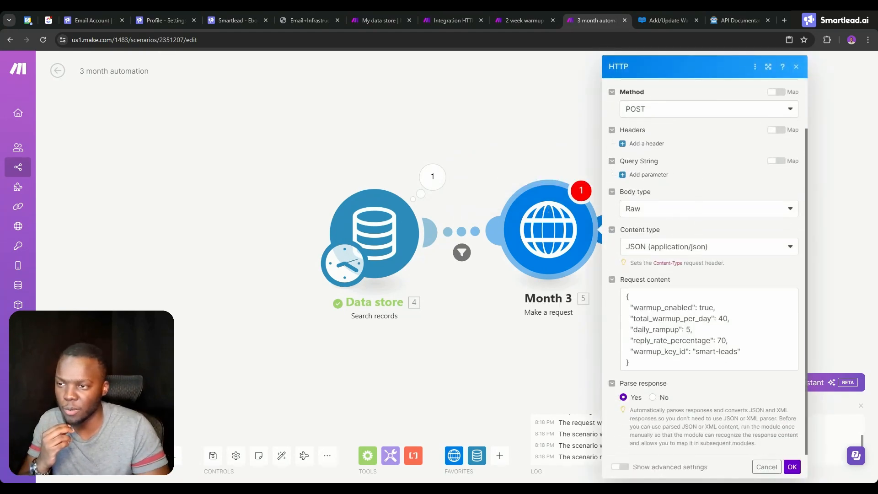
pyautogui.click(714, 330)
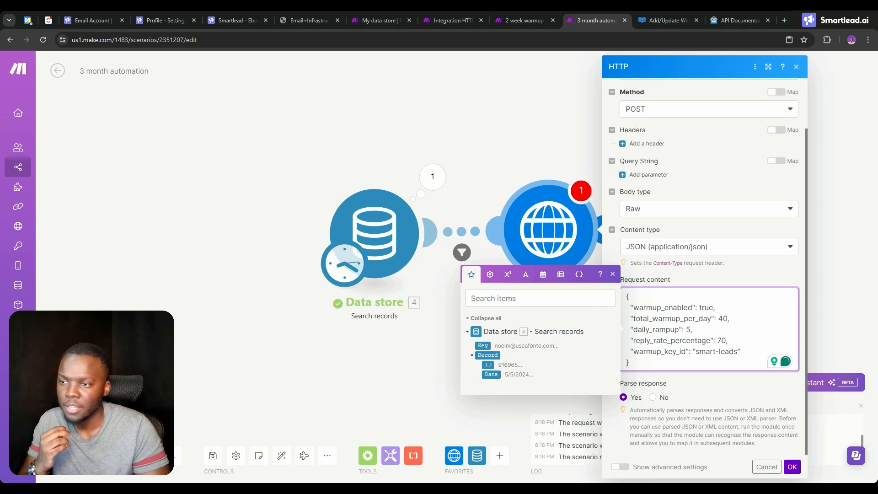
pyautogui.doubleClick(705, 351)
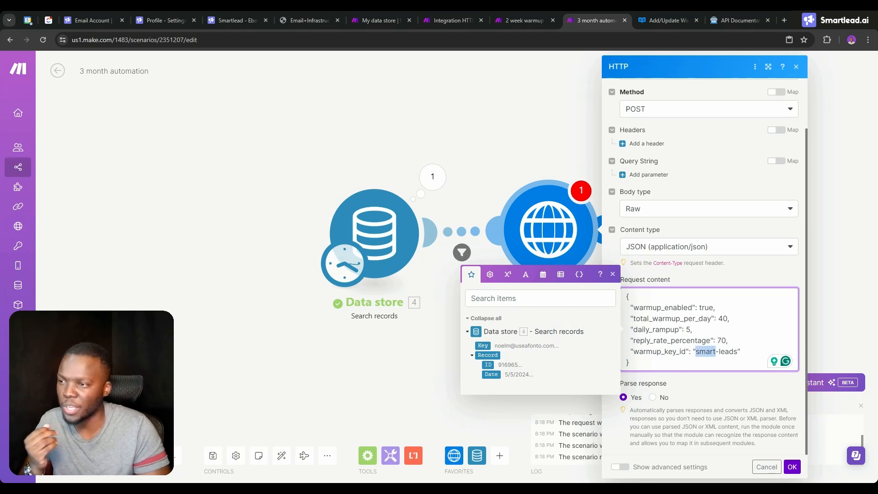
pyautogui.click(526, 276)
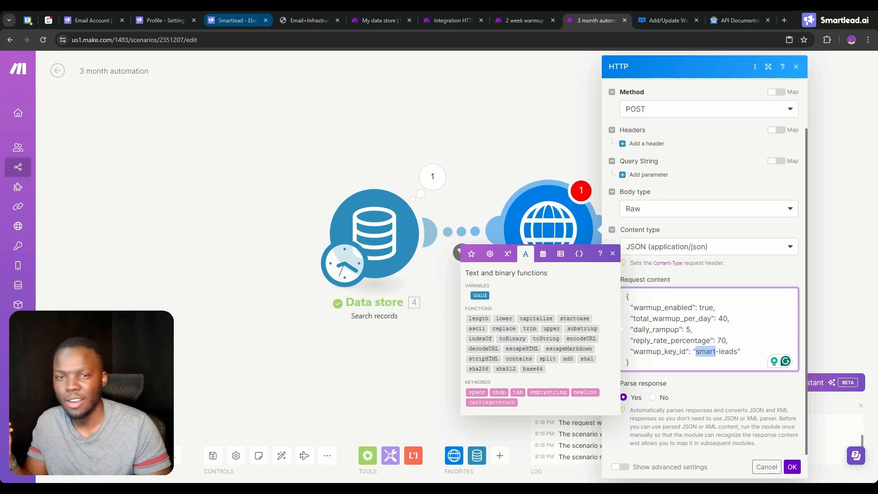
# - Check the Day 1 request content in the Integration HTTP scenario and close its settings to view the module chain
pyautogui.click(309, 20)
pyautogui.click(449, 21)
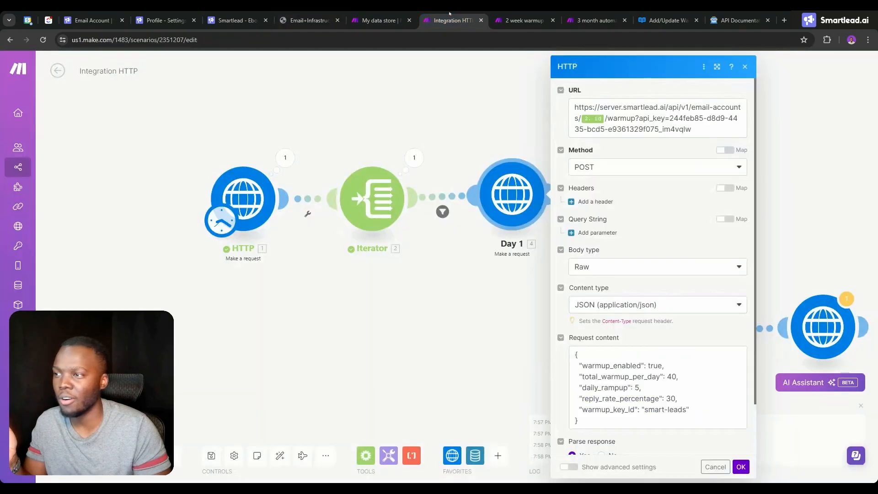
pyautogui.click(476, 123)
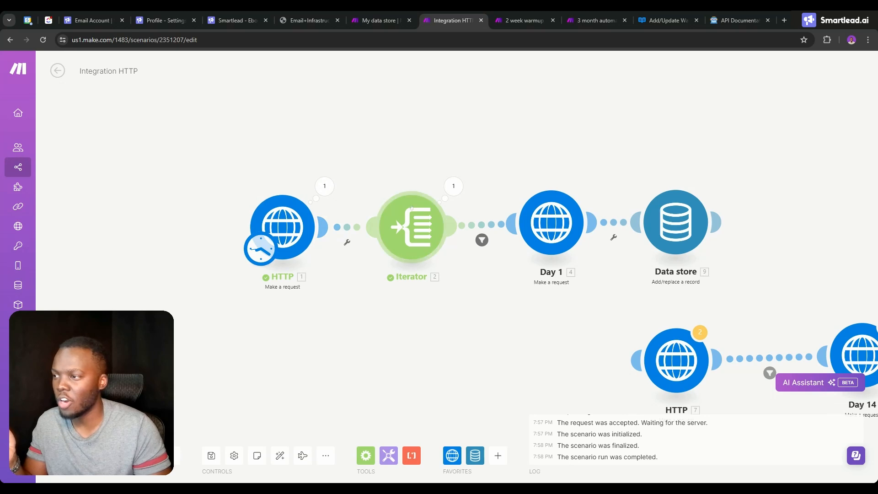
# - Review the settings of the HTTP, Iterator, Day 1 and Data store modules in the Integration HTTP scenario
pyautogui.click(282, 227)
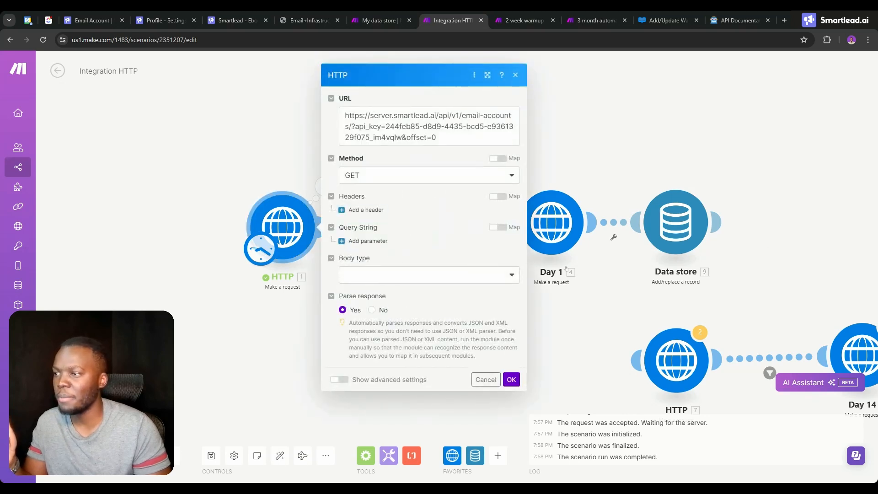
pyautogui.click(485, 379)
pyautogui.click(411, 229)
pyautogui.click(452, 289)
pyautogui.click(547, 229)
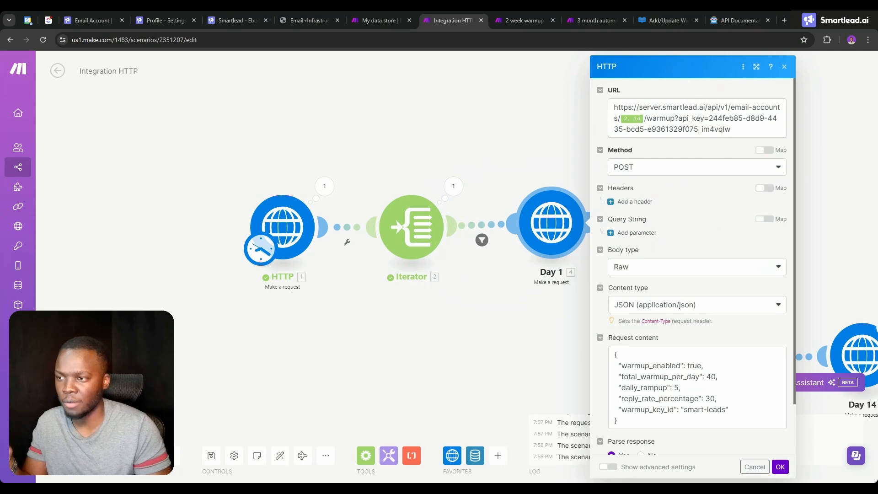
pyautogui.click(518, 346)
pyautogui.click(675, 222)
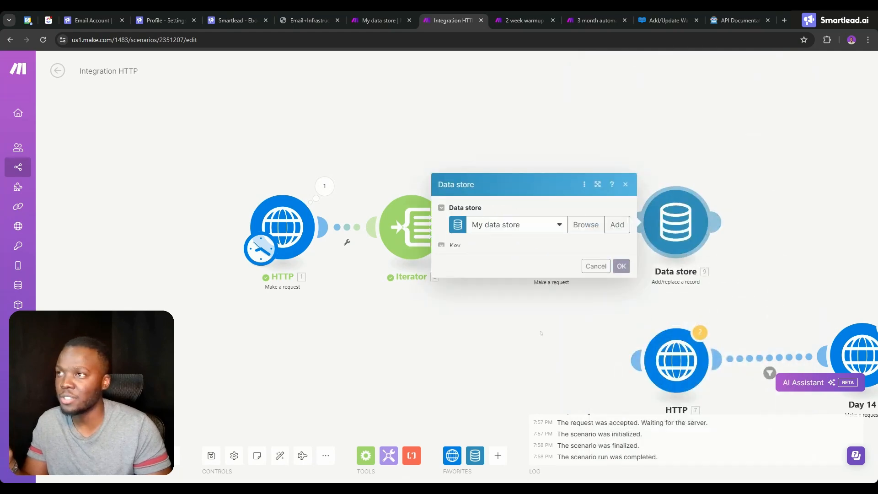
# - Review the Day 14 request content and the Update a record module's settings in the 2 week warmup scenario
pyautogui.click(494, 14)
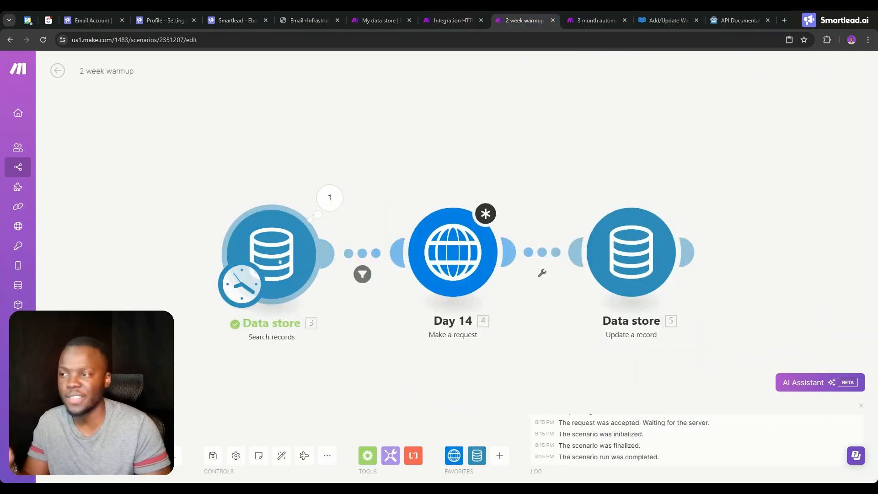
pyautogui.click(453, 251)
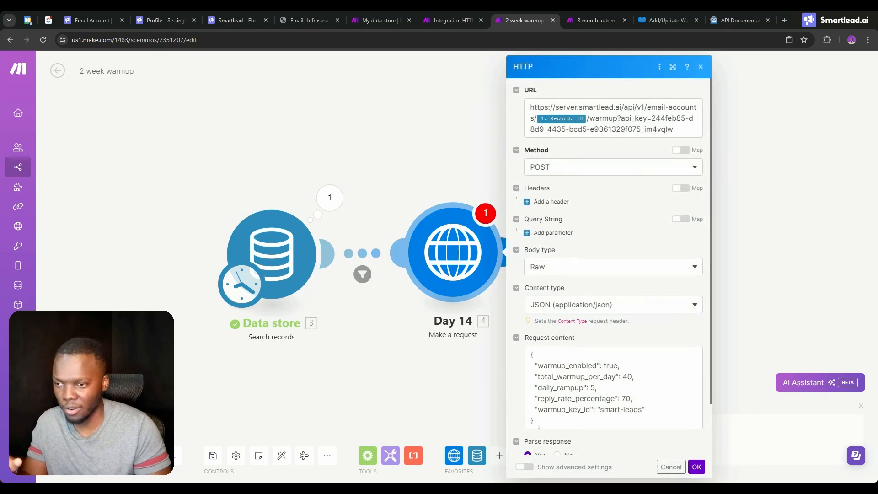
pyautogui.click(696, 466)
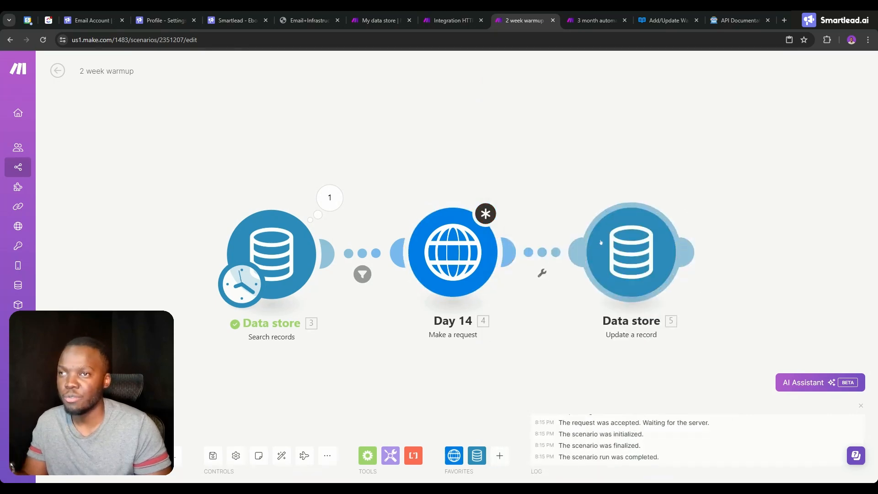
pyautogui.click(621, 249)
# - Close the Month 3 request settings and copy the Update a record module from the 2 week warmup scenario
pyautogui.click(595, 20)
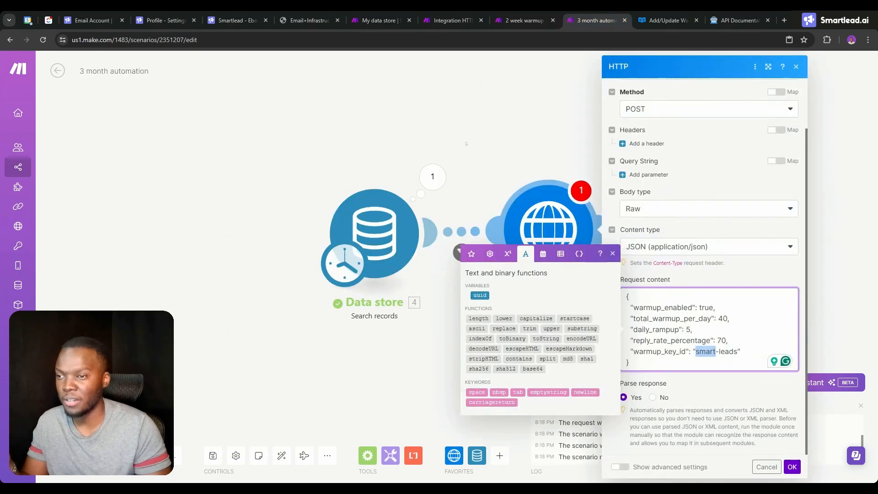
pyautogui.click(464, 143)
pyautogui.moveTo(445, 301); pyautogui.dragTo(394, 292)
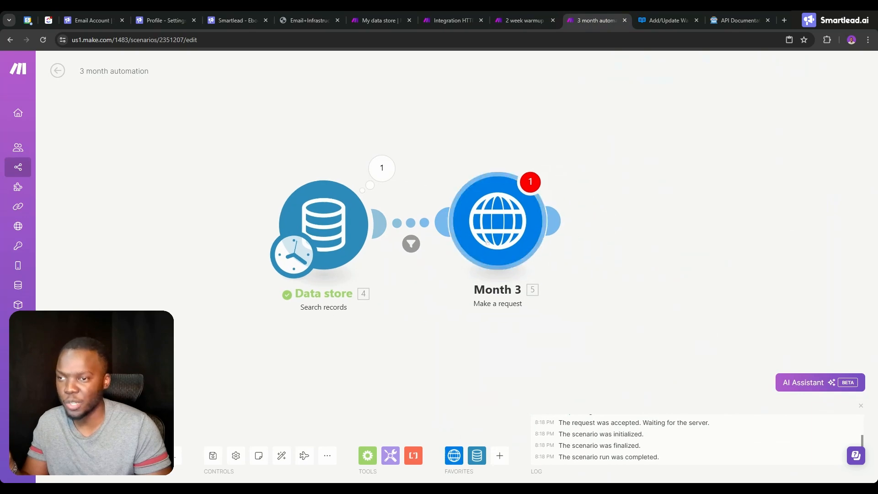
pyautogui.click(487, 235)
pyautogui.click(487, 233)
pyautogui.click(527, 17)
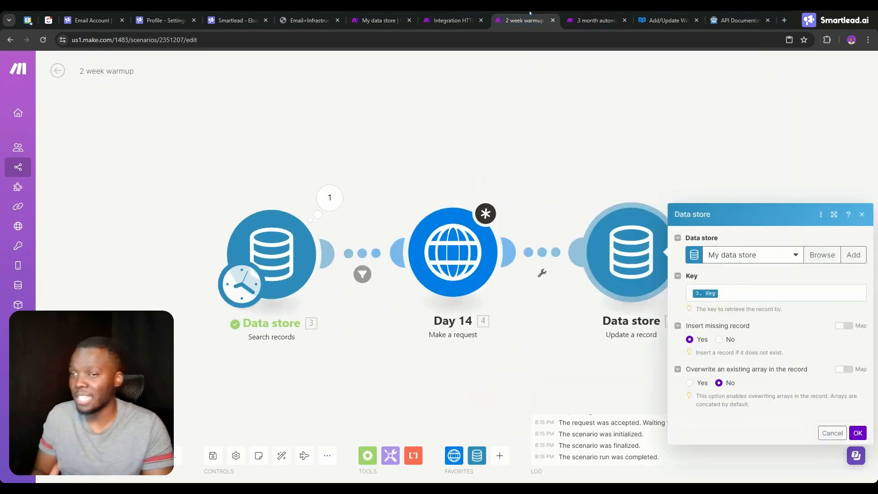
pyautogui.click(630, 262)
pyautogui.rightClick(630, 263)
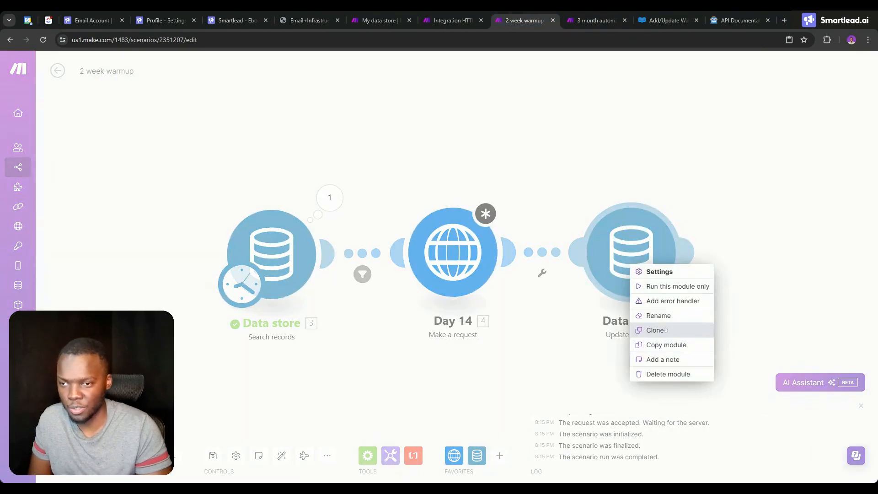
pyautogui.click(666, 344)
# - Paste the copied Update a record module into the 3 month automation scenario and connect it after Month 3
pyautogui.click(603, 17)
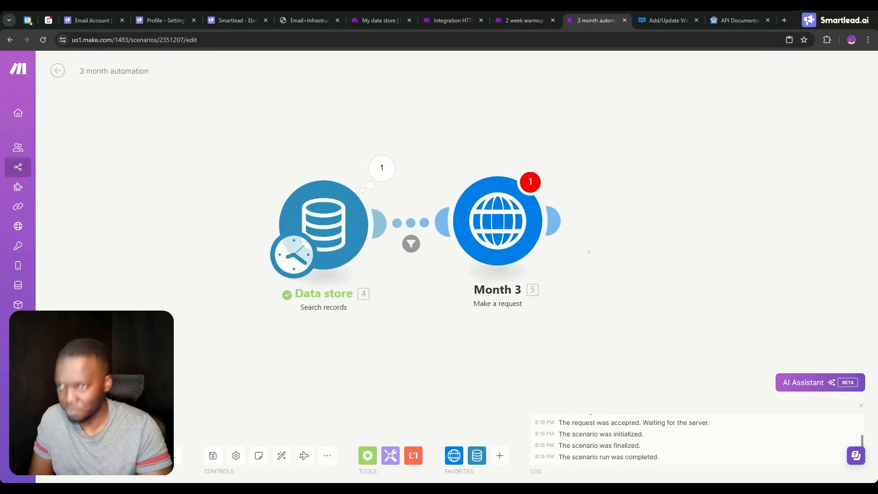
pyautogui.hotkey('ctrl', 'v')
pyautogui.moveTo(618, 255); pyautogui.dragTo(672, 252)
# - Check the Key and Date formula in the pasted Update a record module's settings, and close them
pyautogui.click(674, 254)
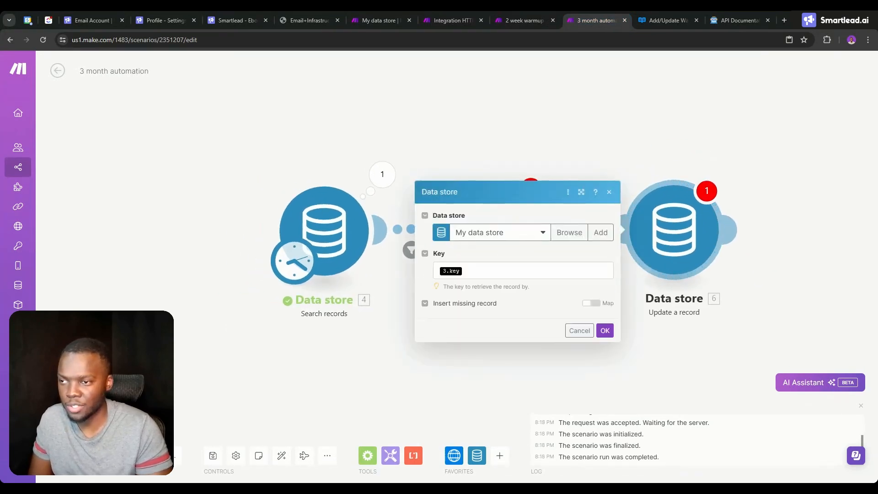
pyautogui.click(549, 353)
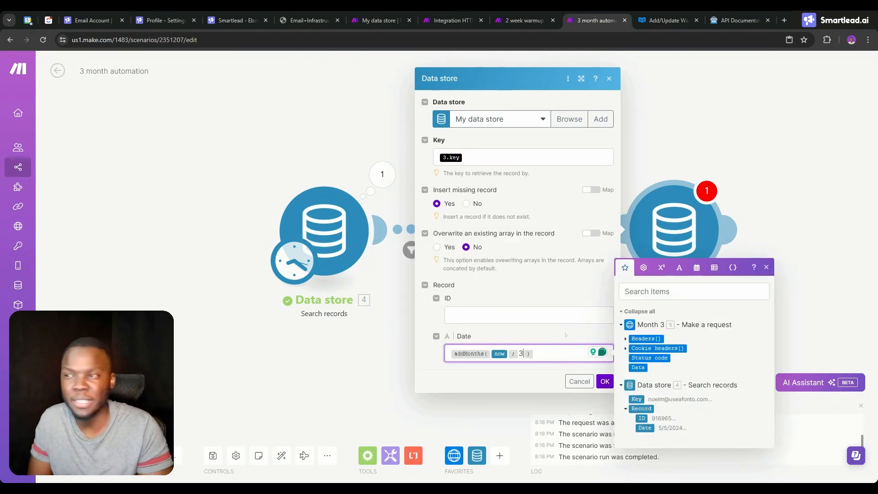
pyautogui.click(246, 128)
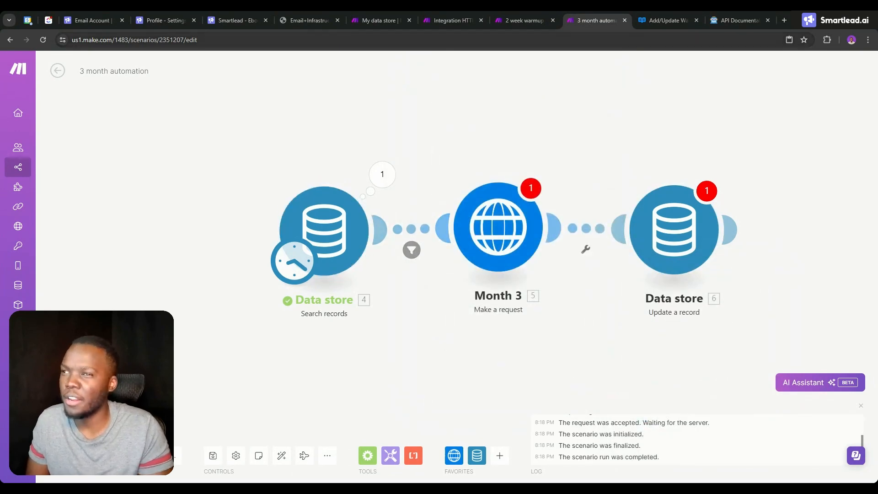
# - Compare the module chains of the three scenarios and the Date formula in Integration HTTP's Data store module
pyautogui.click(500, 12)
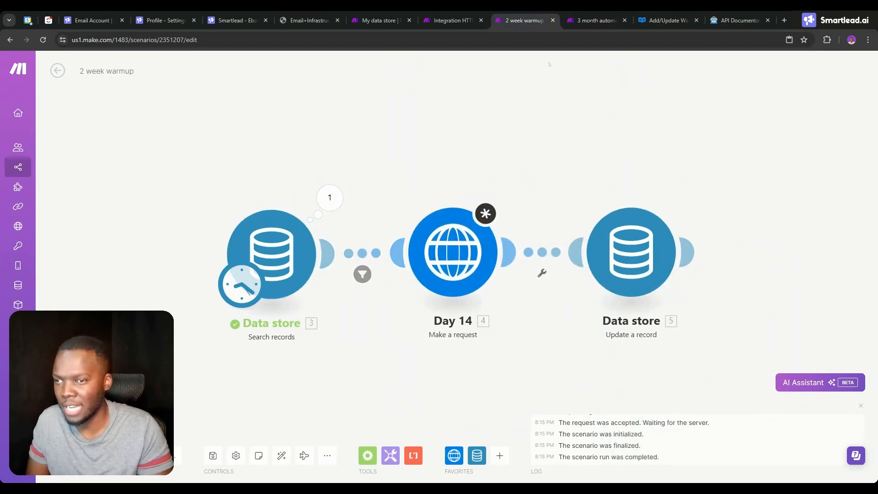
pyautogui.click(449, 14)
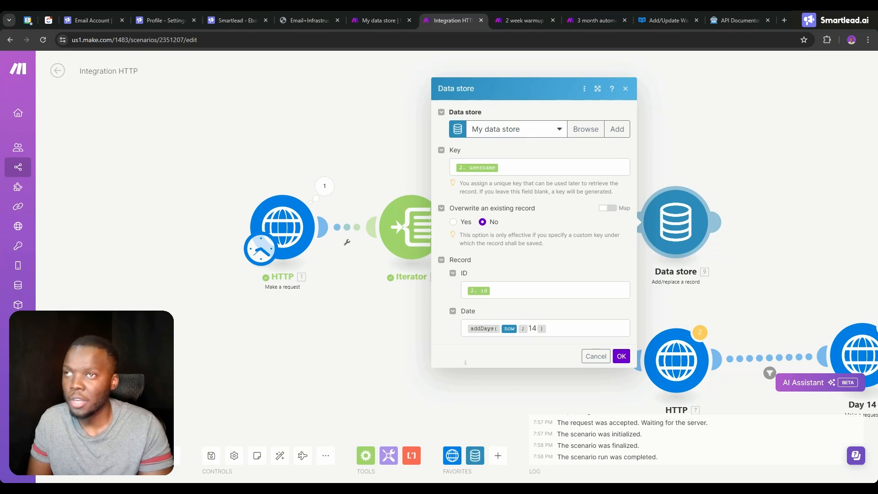
pyautogui.click(503, 20)
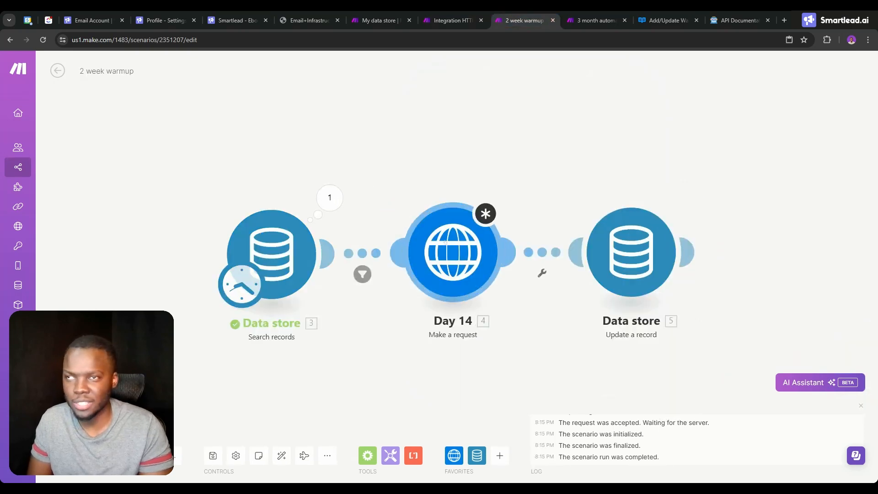
pyautogui.click(594, 20)
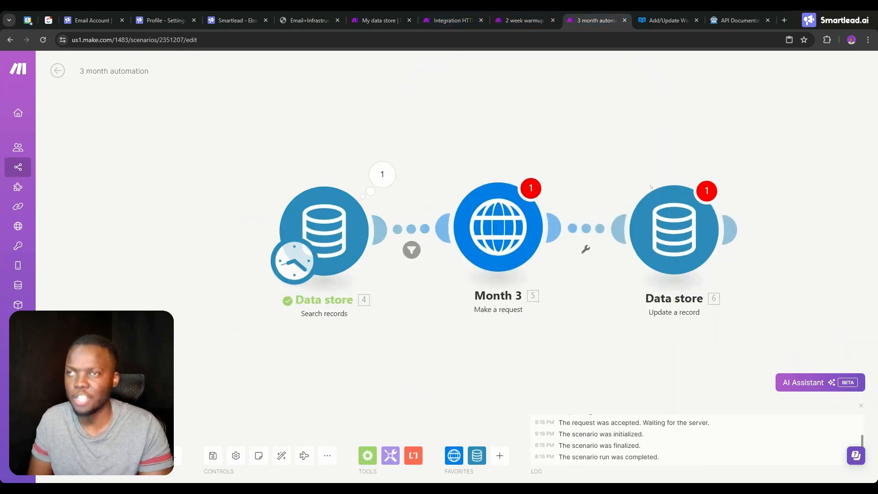
pyautogui.click(448, 19)
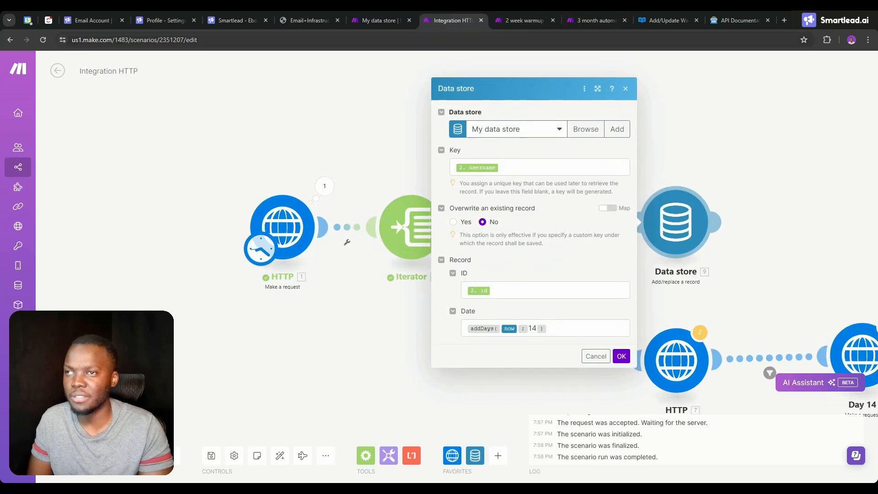
pyautogui.click(523, 20)
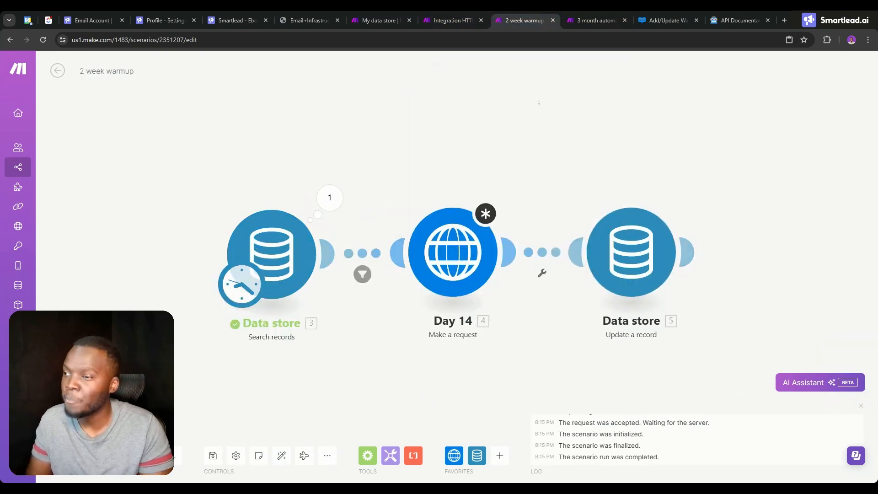
# - Add an AND rule on the Date field to the Search records filter in the 2 week warmup scenario
pyautogui.click(273, 254)
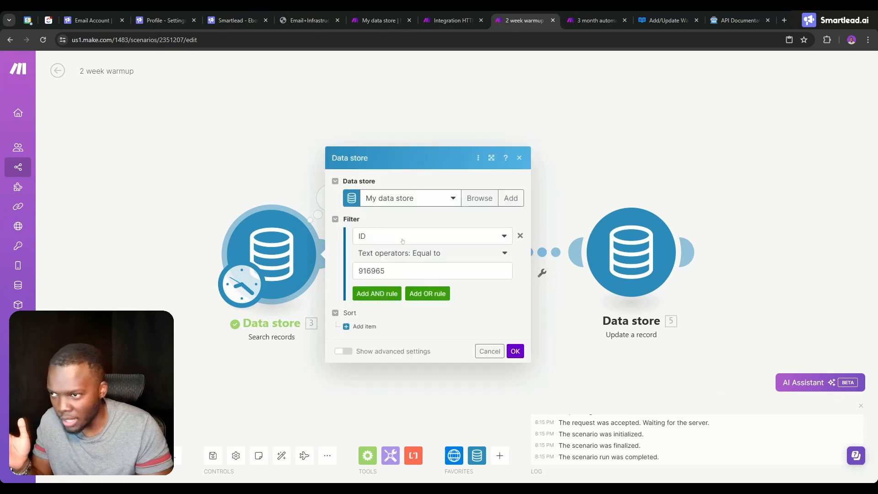
pyautogui.click(386, 236)
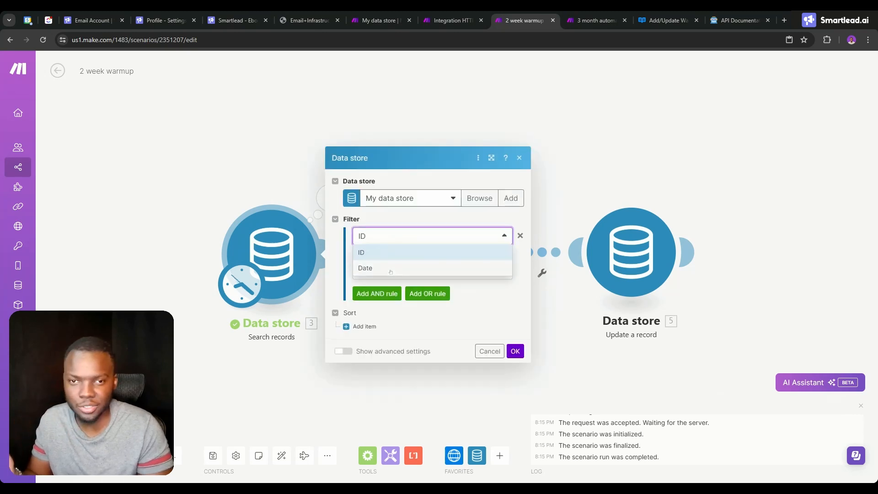
pyautogui.click(586, 12)
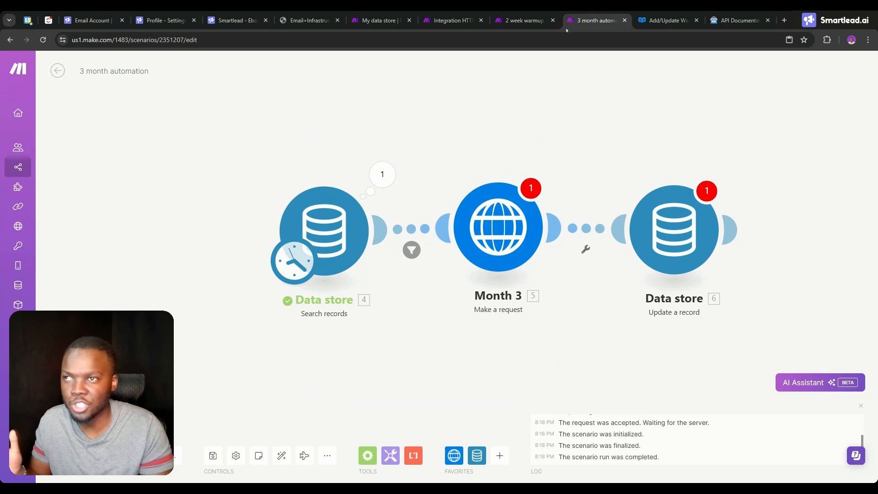
pyautogui.click(524, 20)
pyautogui.click(377, 295)
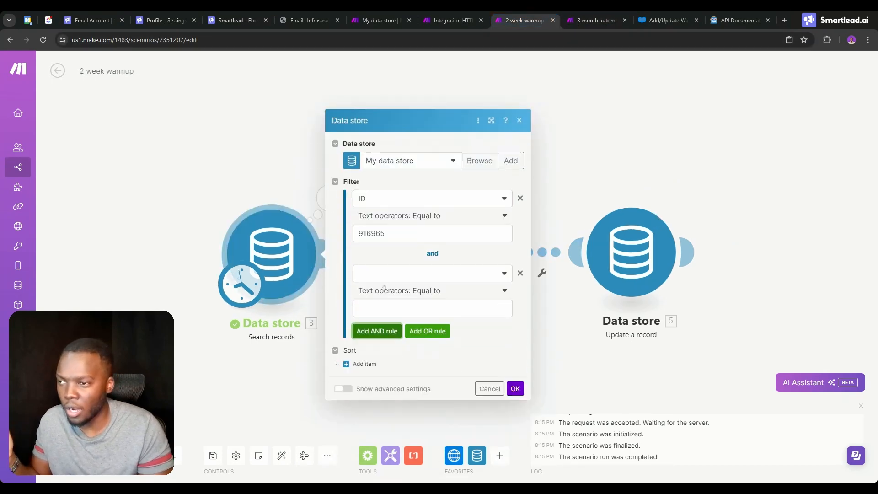
pyautogui.click(387, 274)
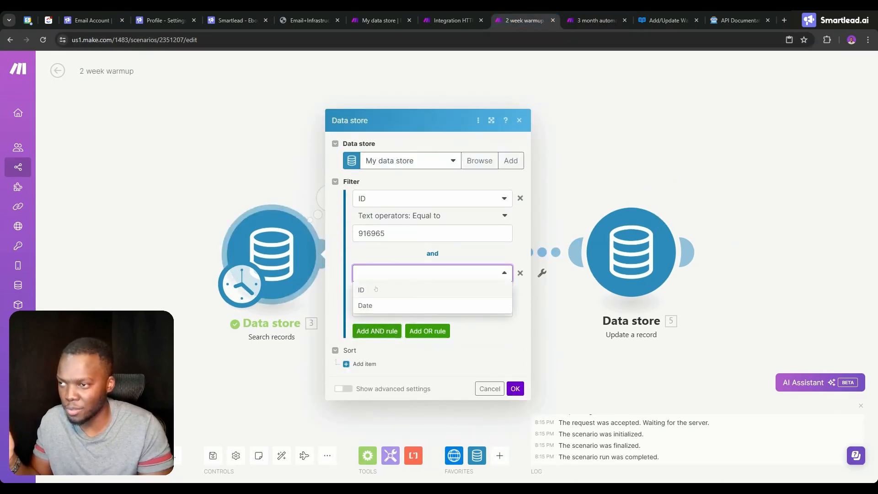
pyautogui.click(364, 305)
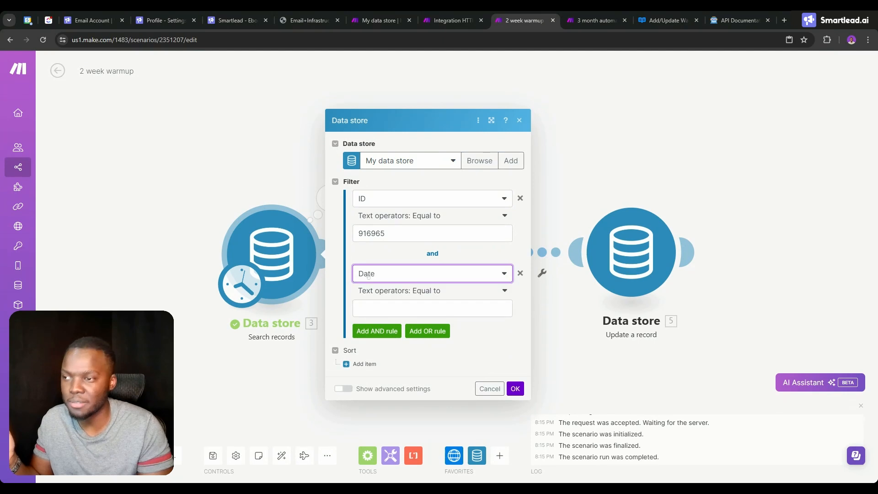
pyautogui.click(394, 308)
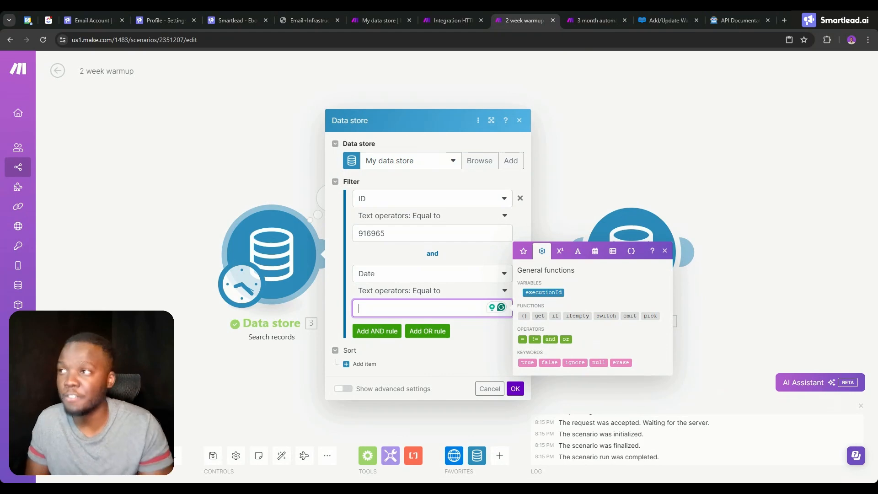
# - Find the recommended warm-up volume, rampup and reply rates in the Warm-Ups chapter of the Email Infrastructure handbook
pyautogui.click(309, 20)
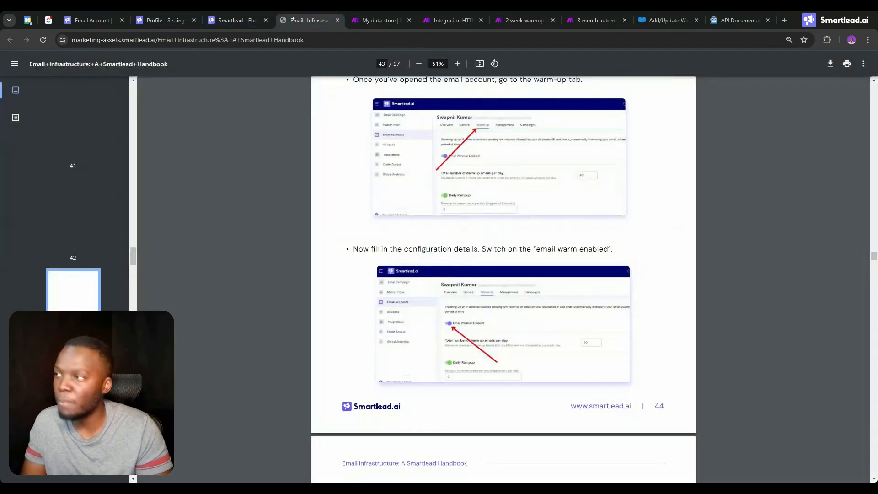
pyautogui.scroll(6, 377, 245)
pyautogui.scroll(10, 374, 264)
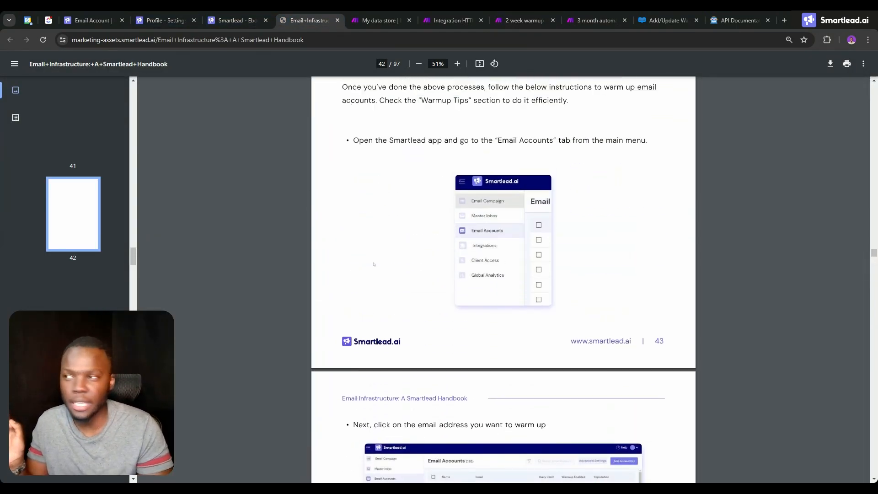
pyautogui.scroll(5, 368, 262)
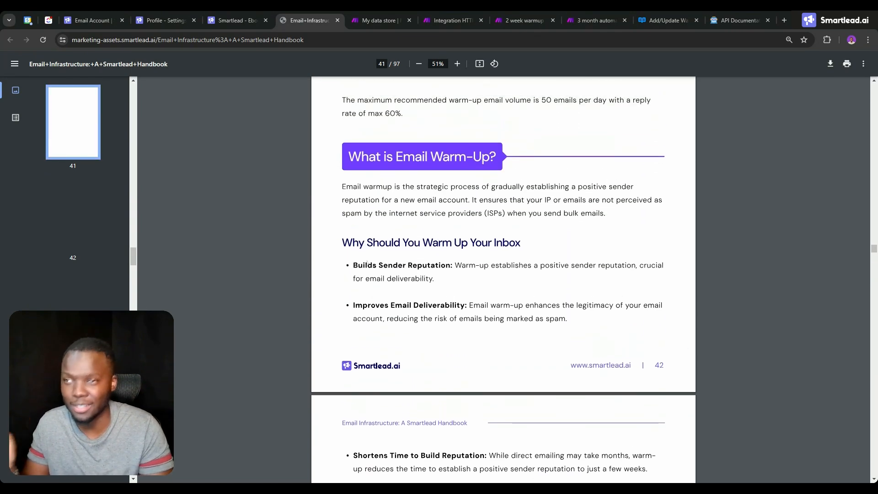
pyautogui.scroll(5, 368, 263)
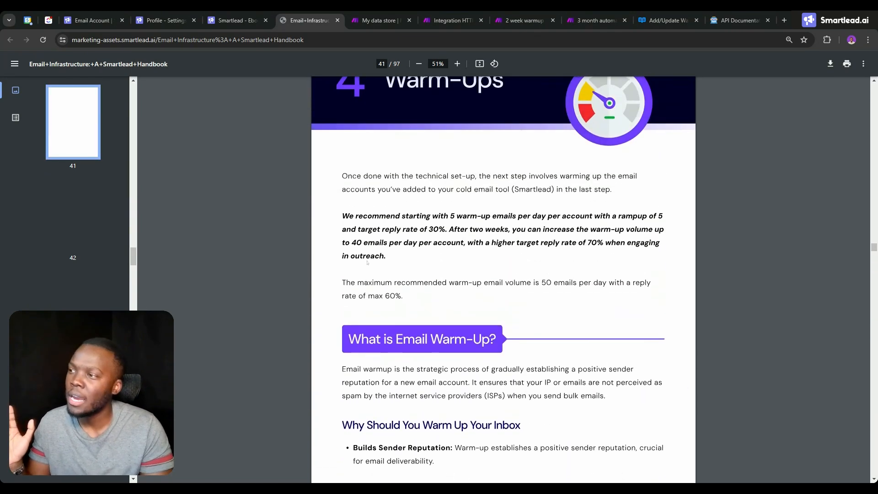